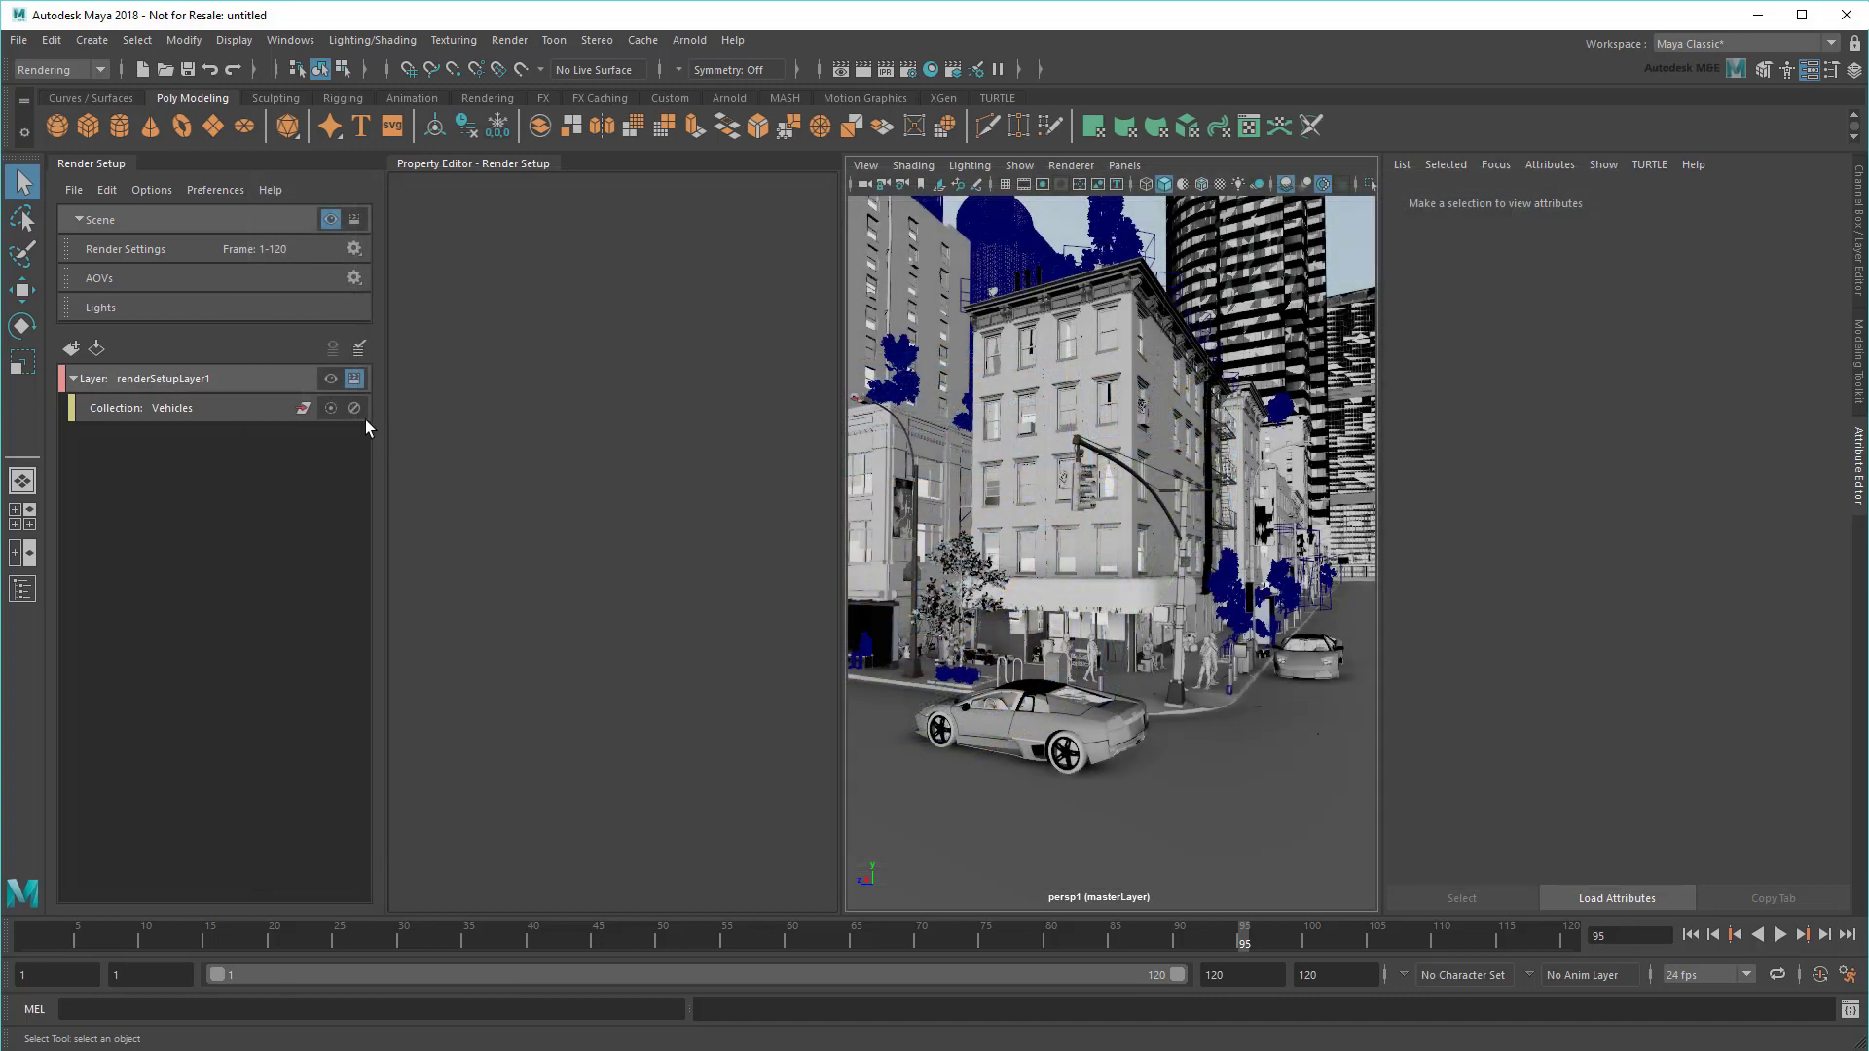
Step: Turn on renderSetupLayer1's visibility so the viewport shows only the vehicles
left_click(322, 377)
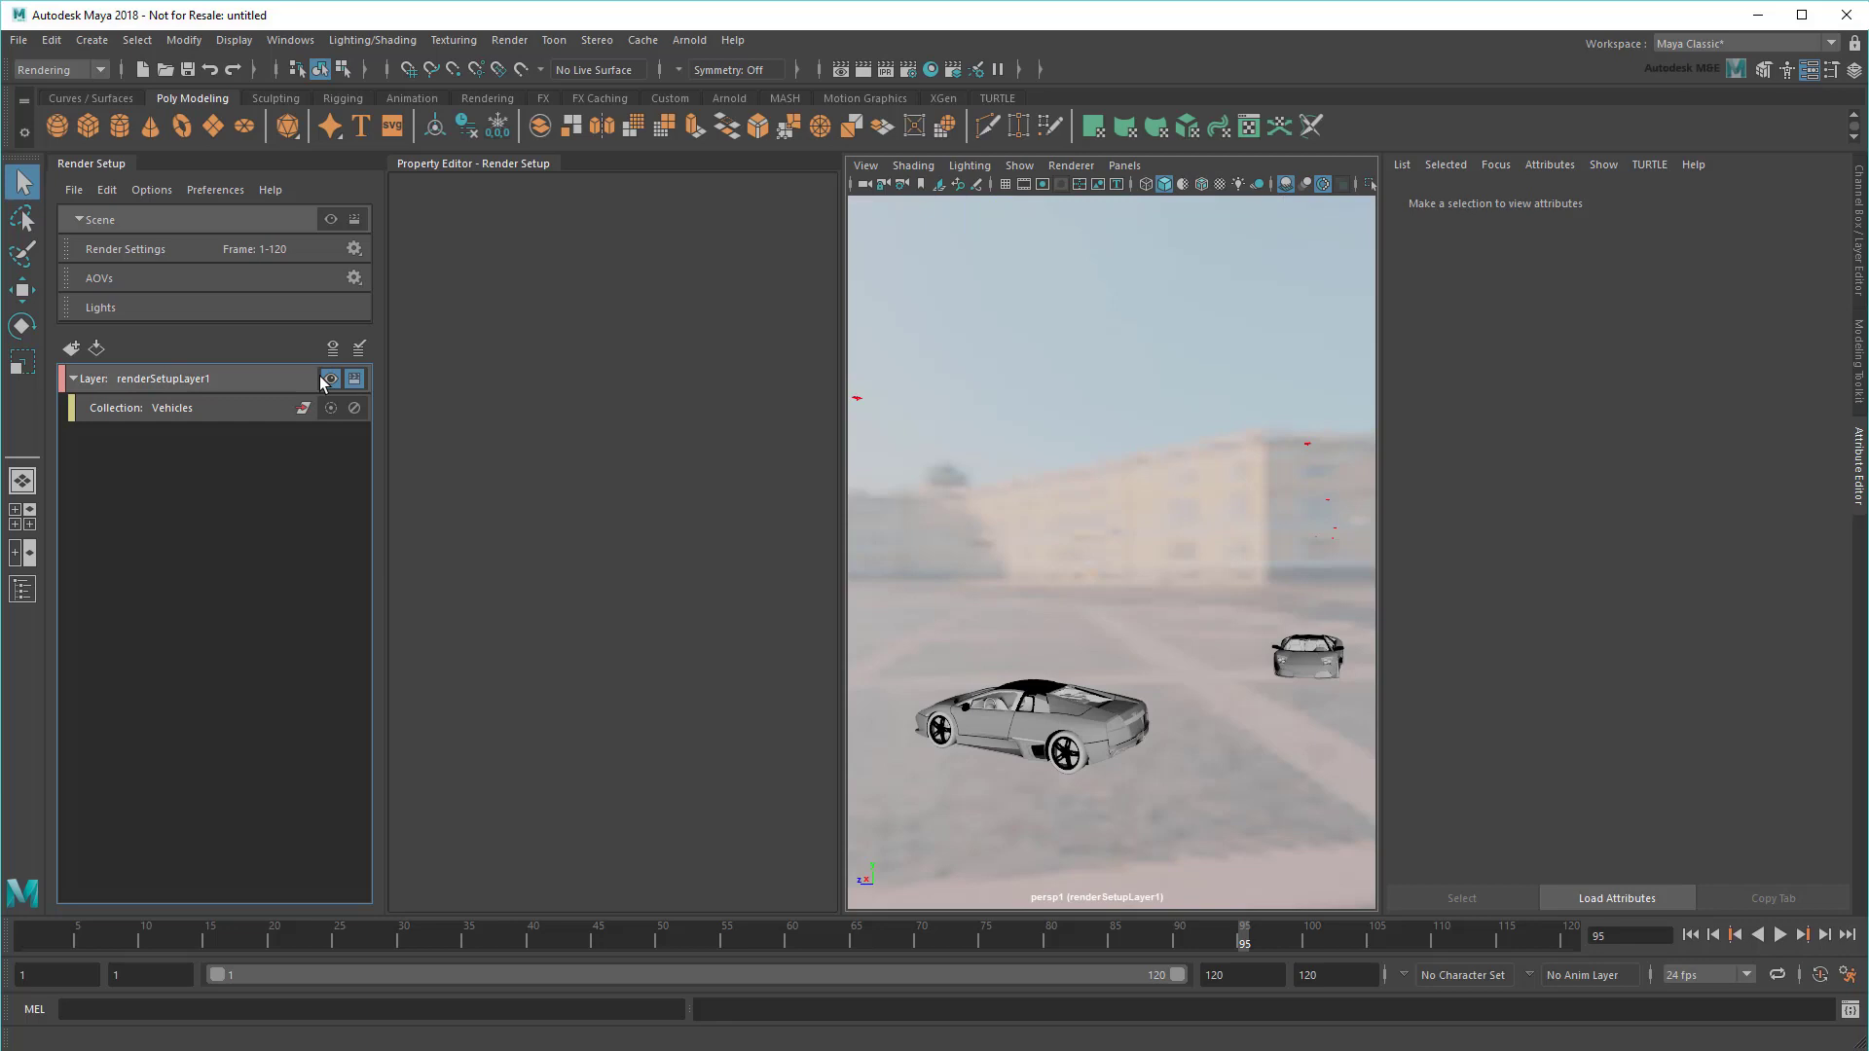
Step: Add a new collection named casters_Set to renderSetupLayer1
right_click(216, 378)
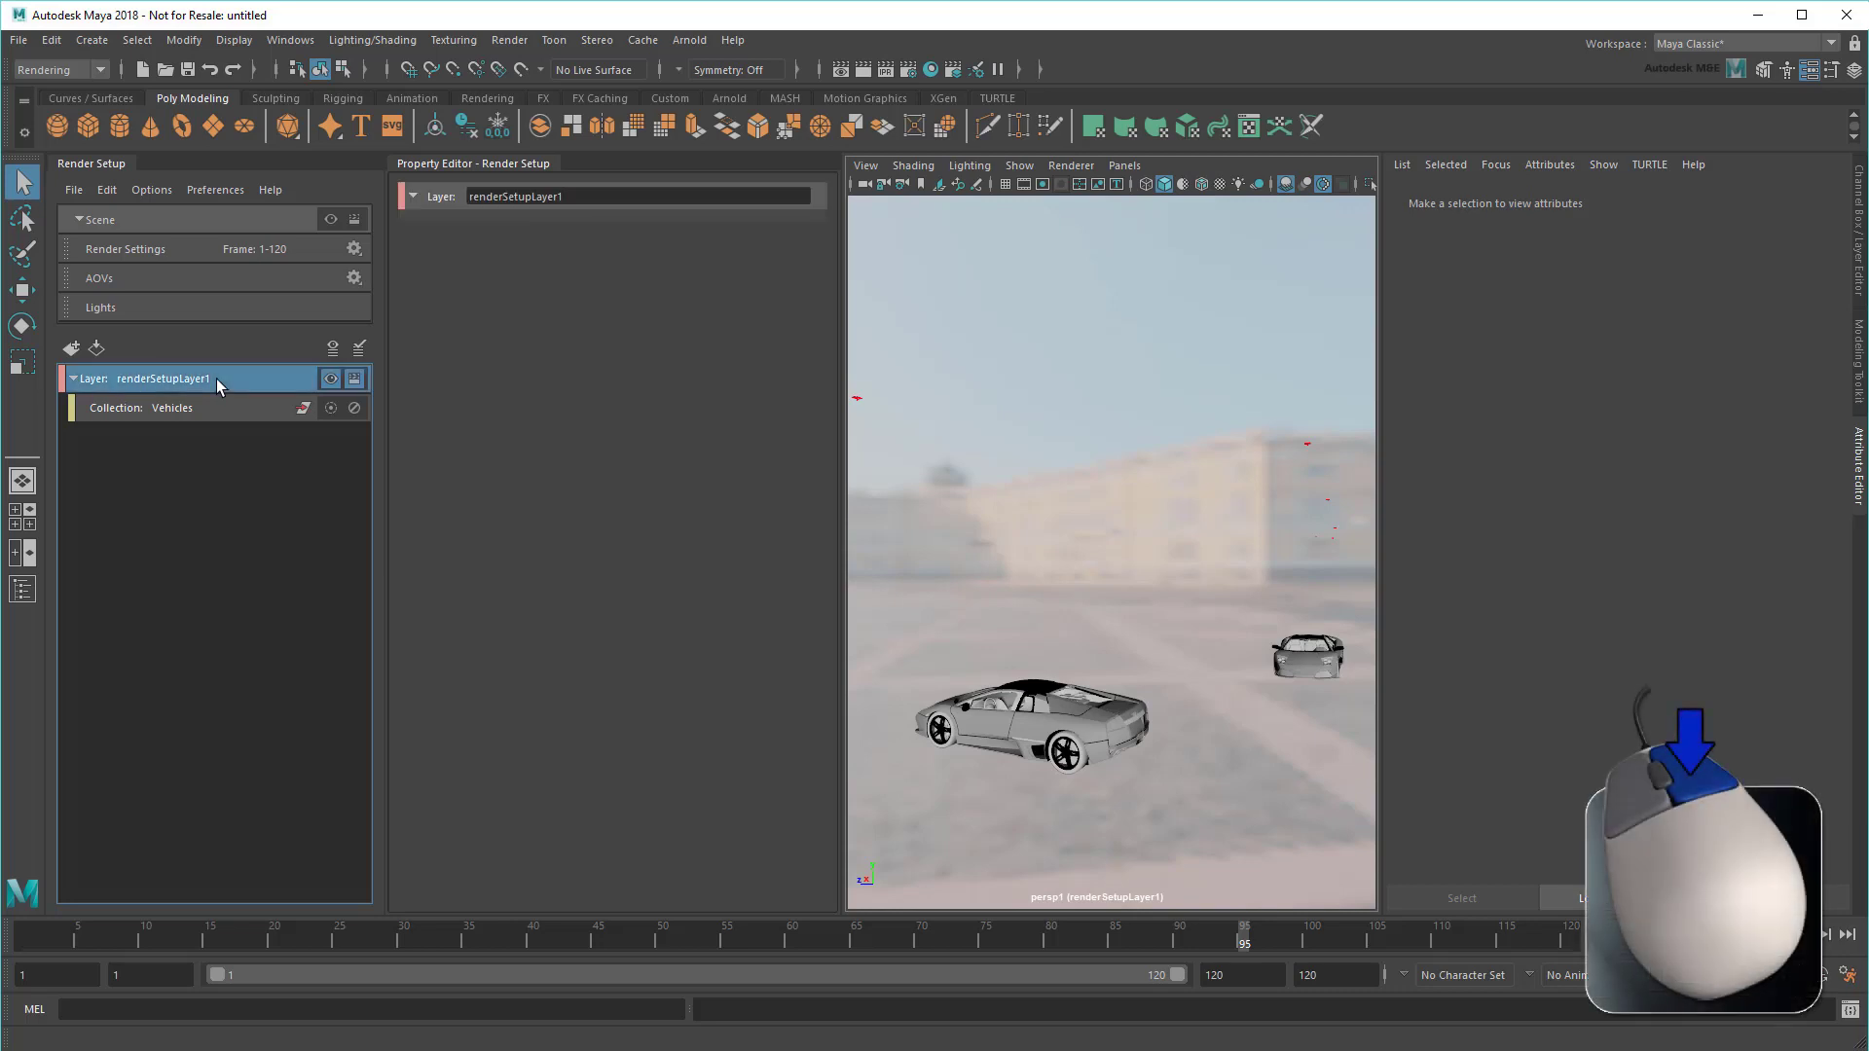
left_click(248, 382)
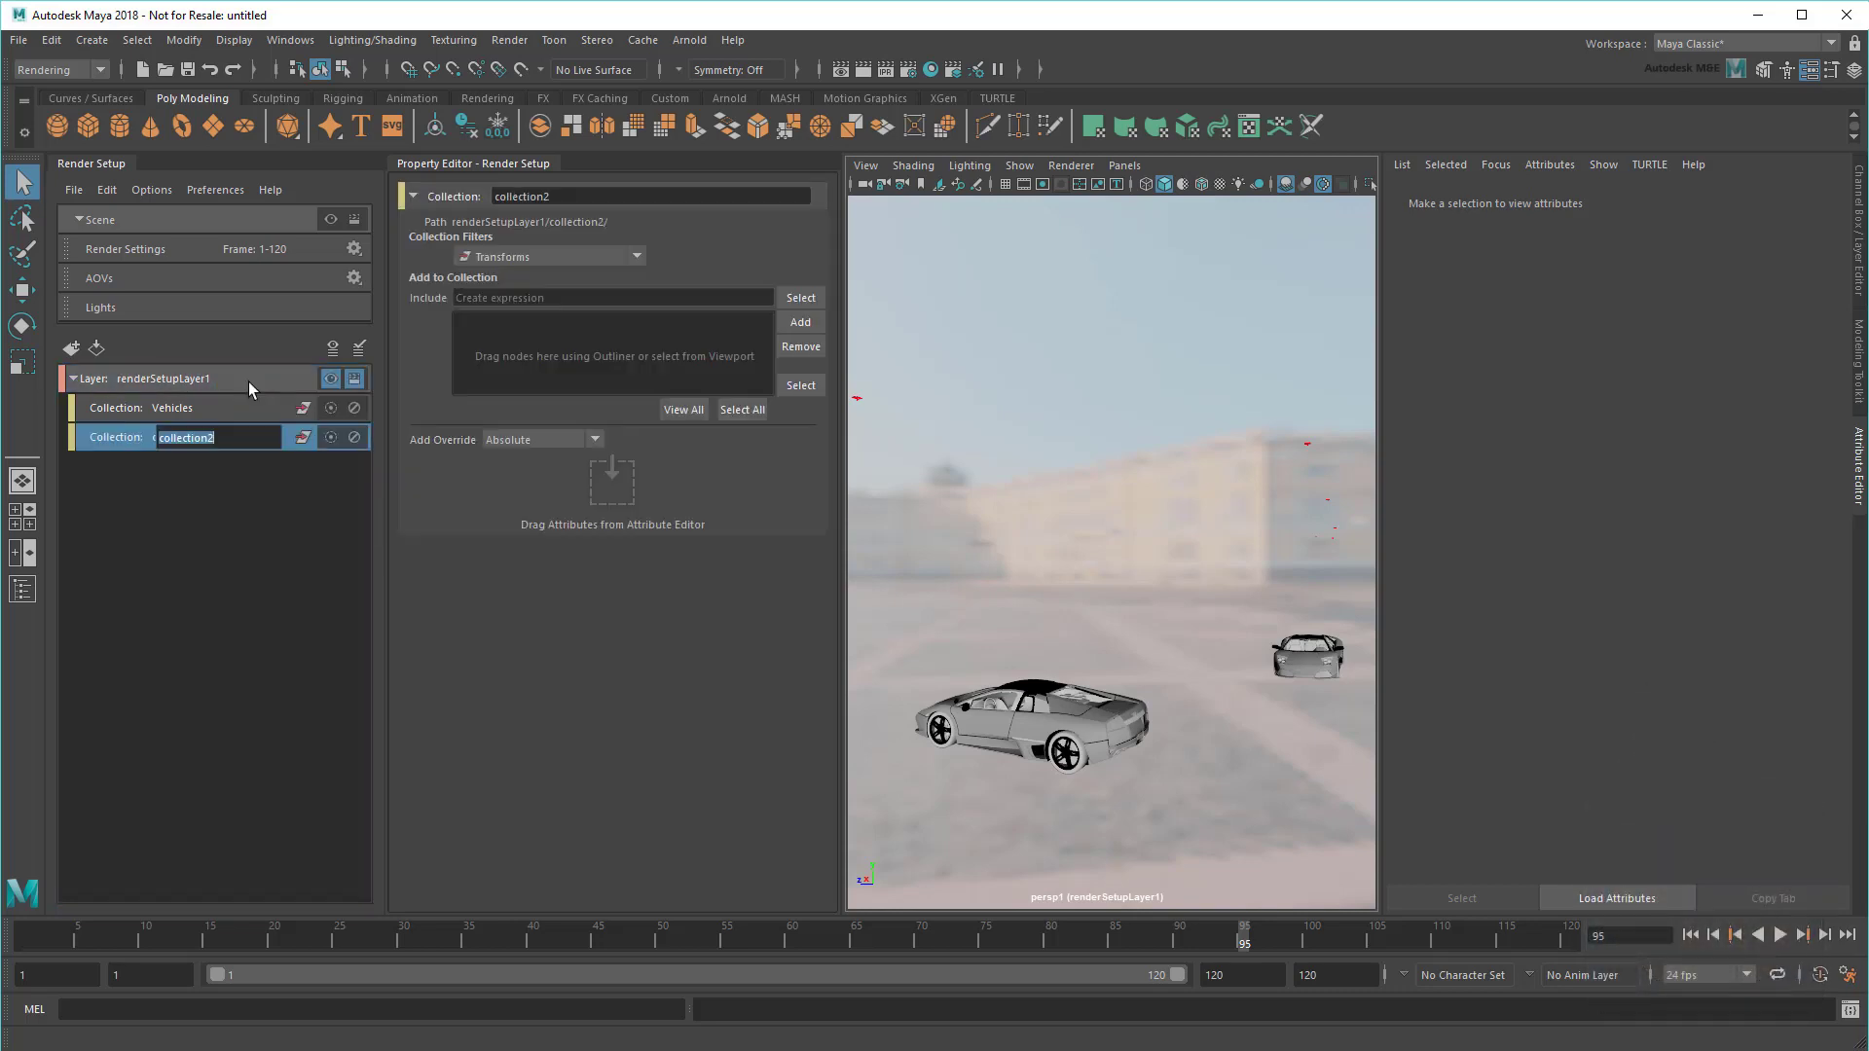
key("BackSpace")
type("casters_S")
type("et")
key("Return")
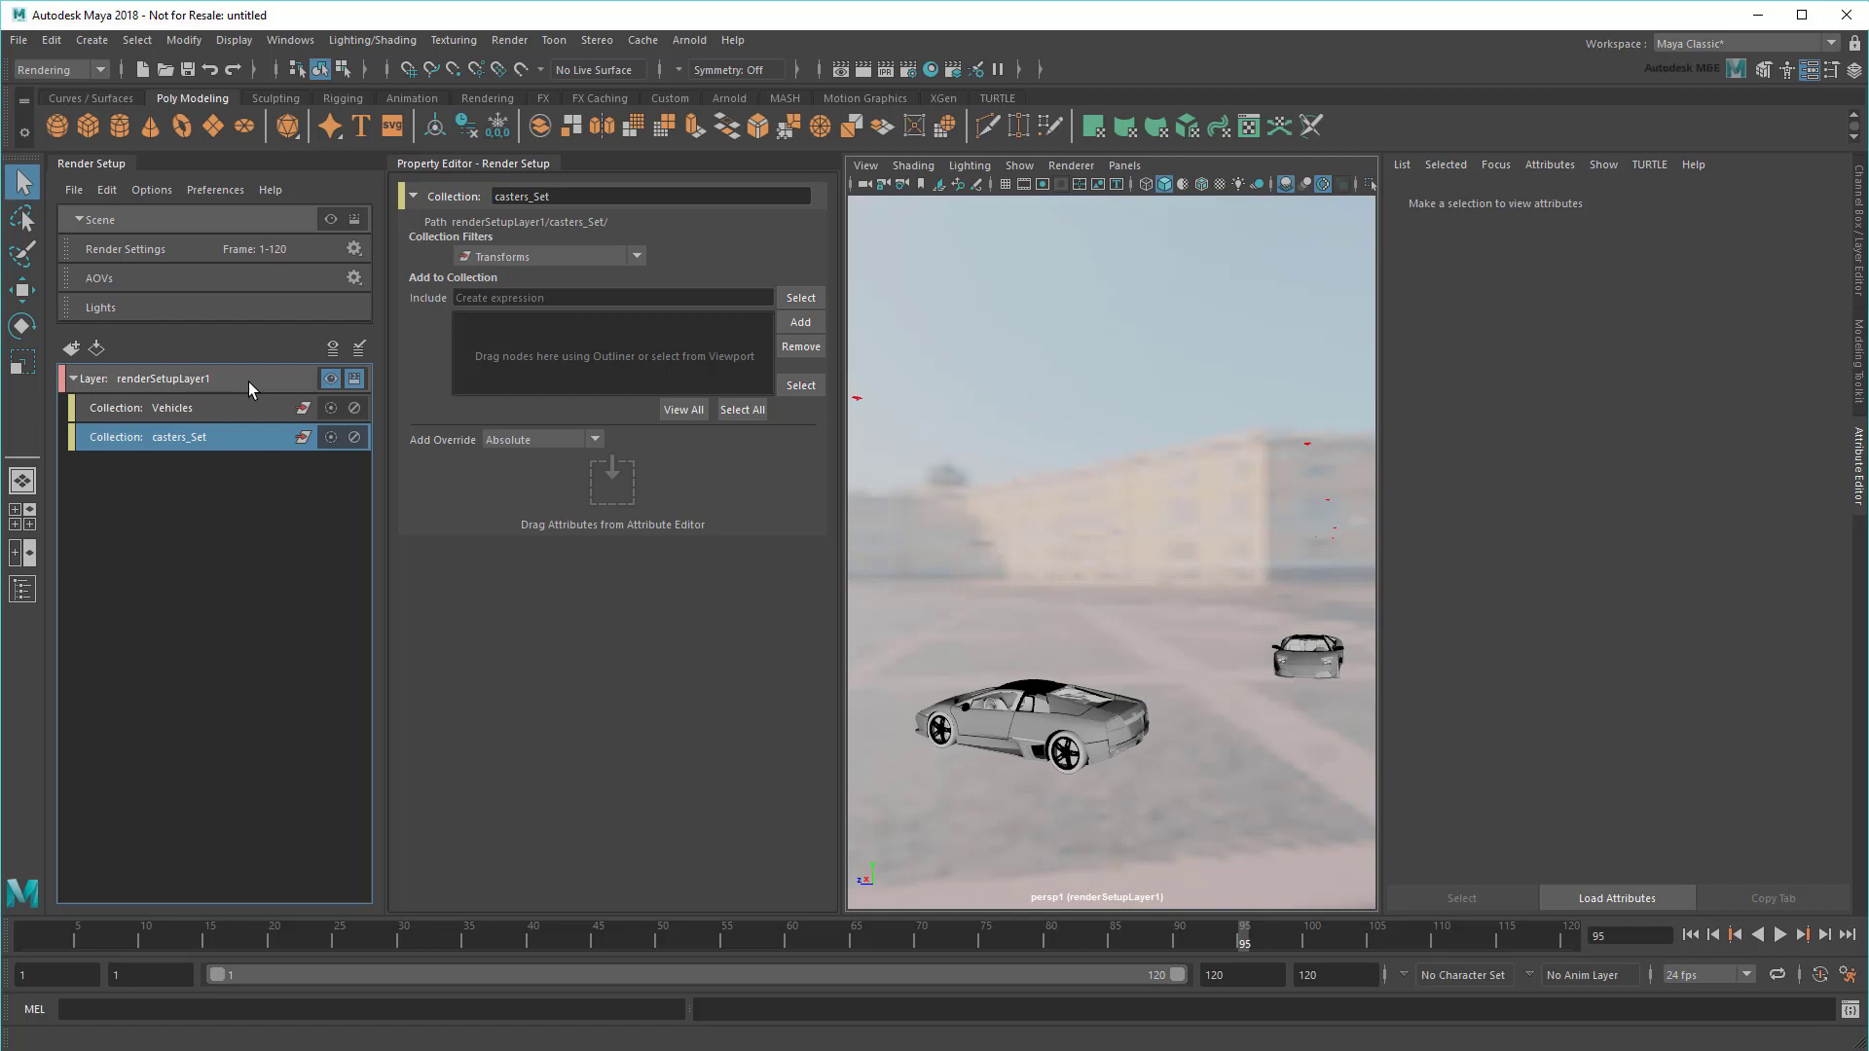
Step: Drag SET:DELI_Bldg from the Outliner into casters_Set's Include list, then close the Outliner
left_click(24, 588)
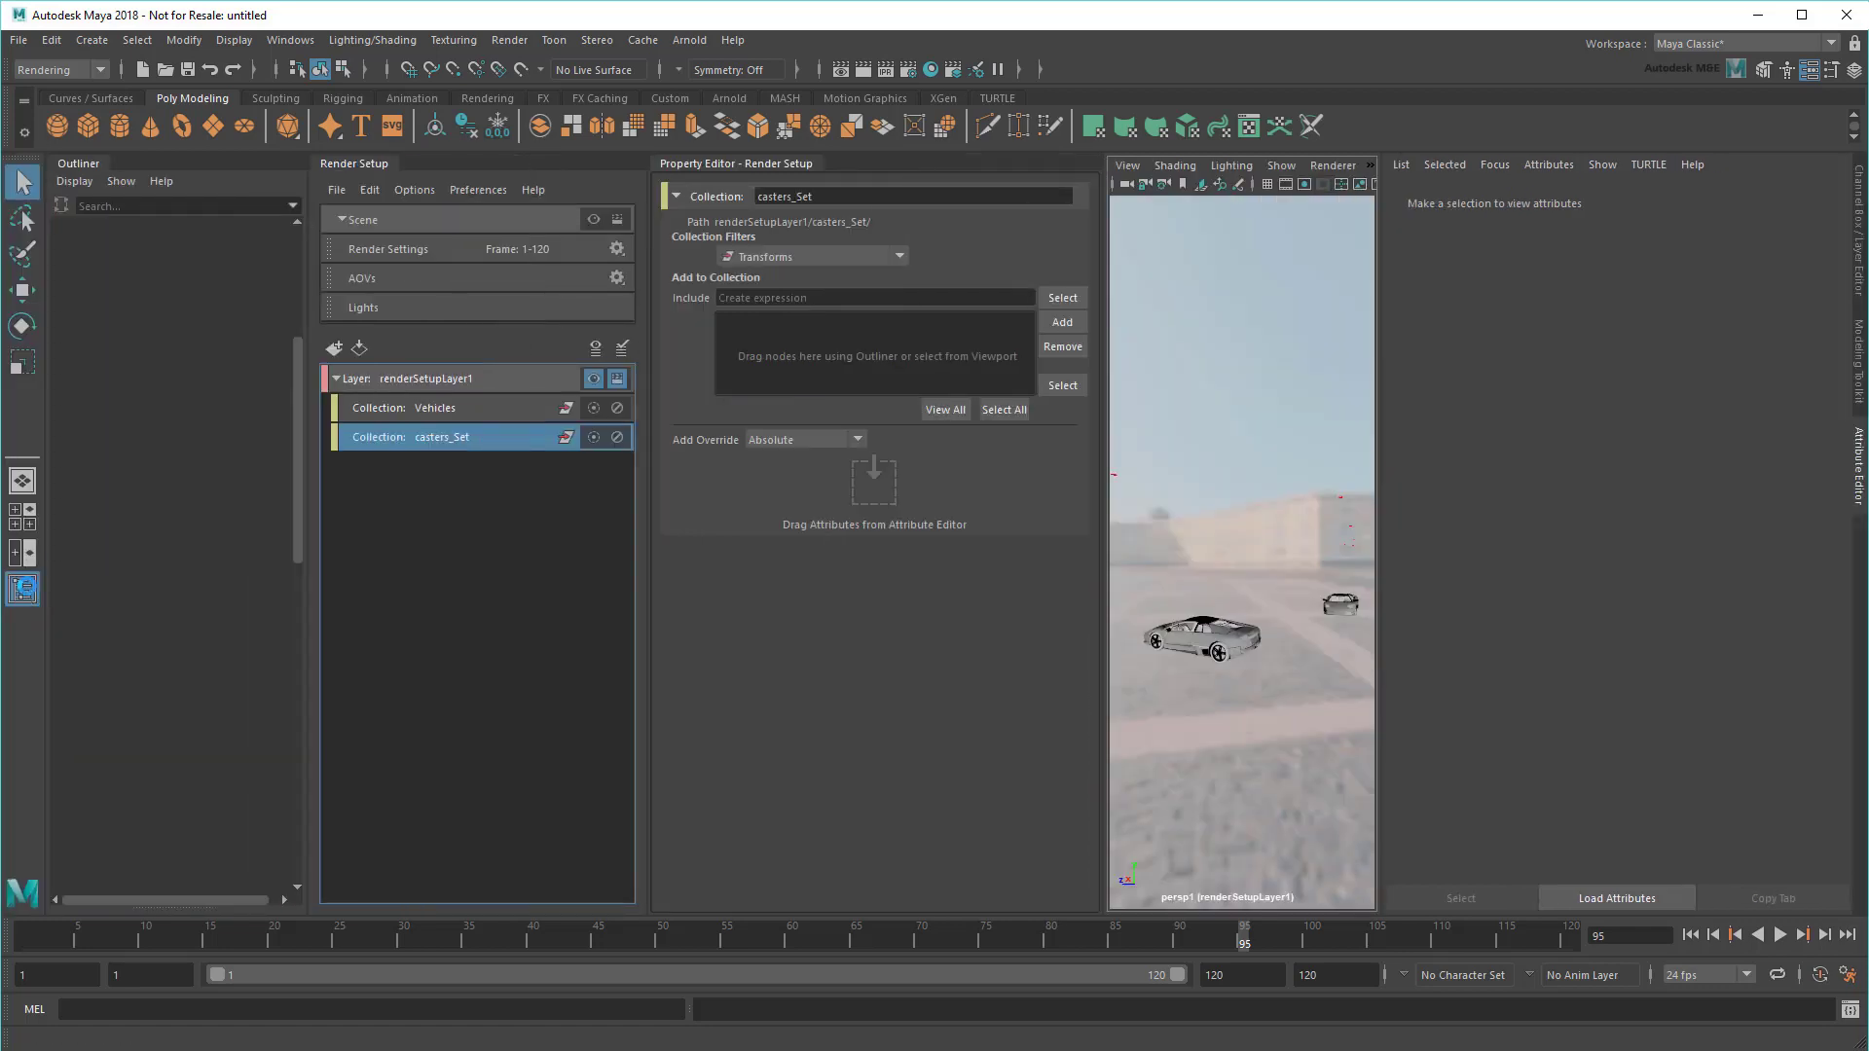
left_click(157, 655)
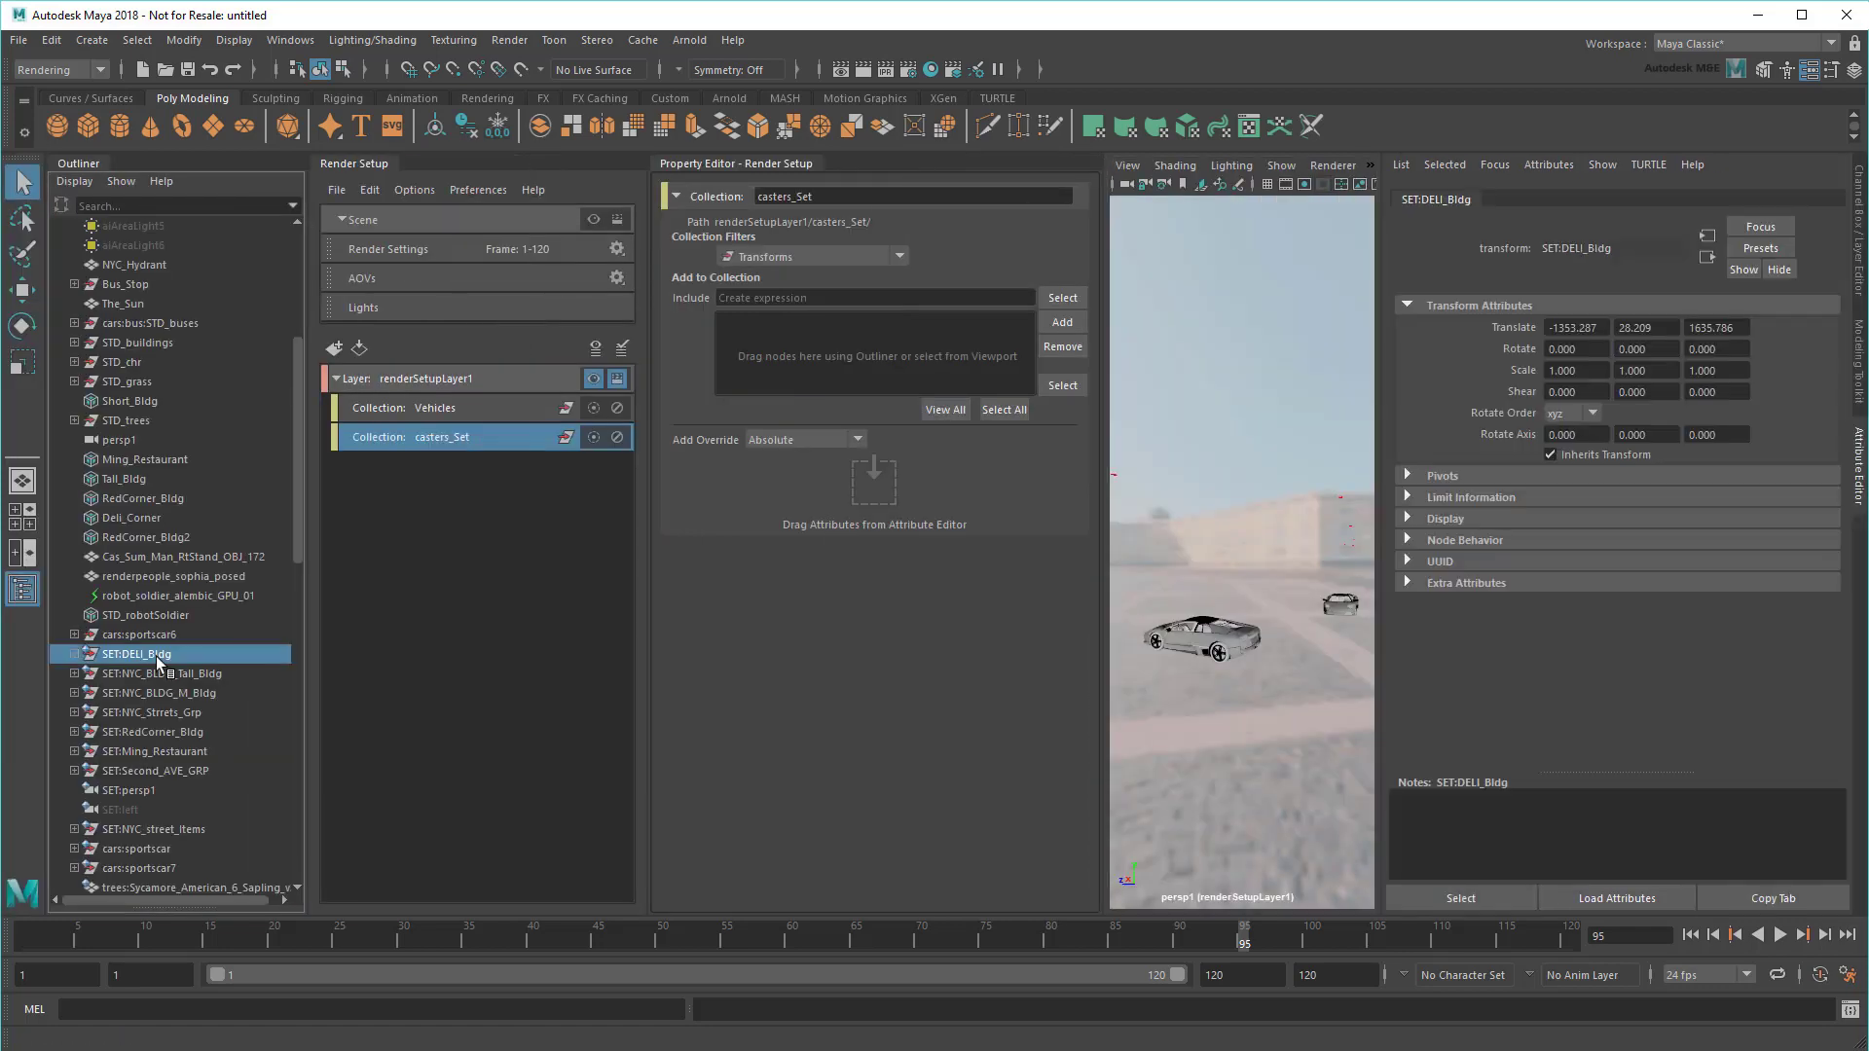
left_click_drag(157, 656, 565, 539)
left_click_drag(895, 344, 895, 343)
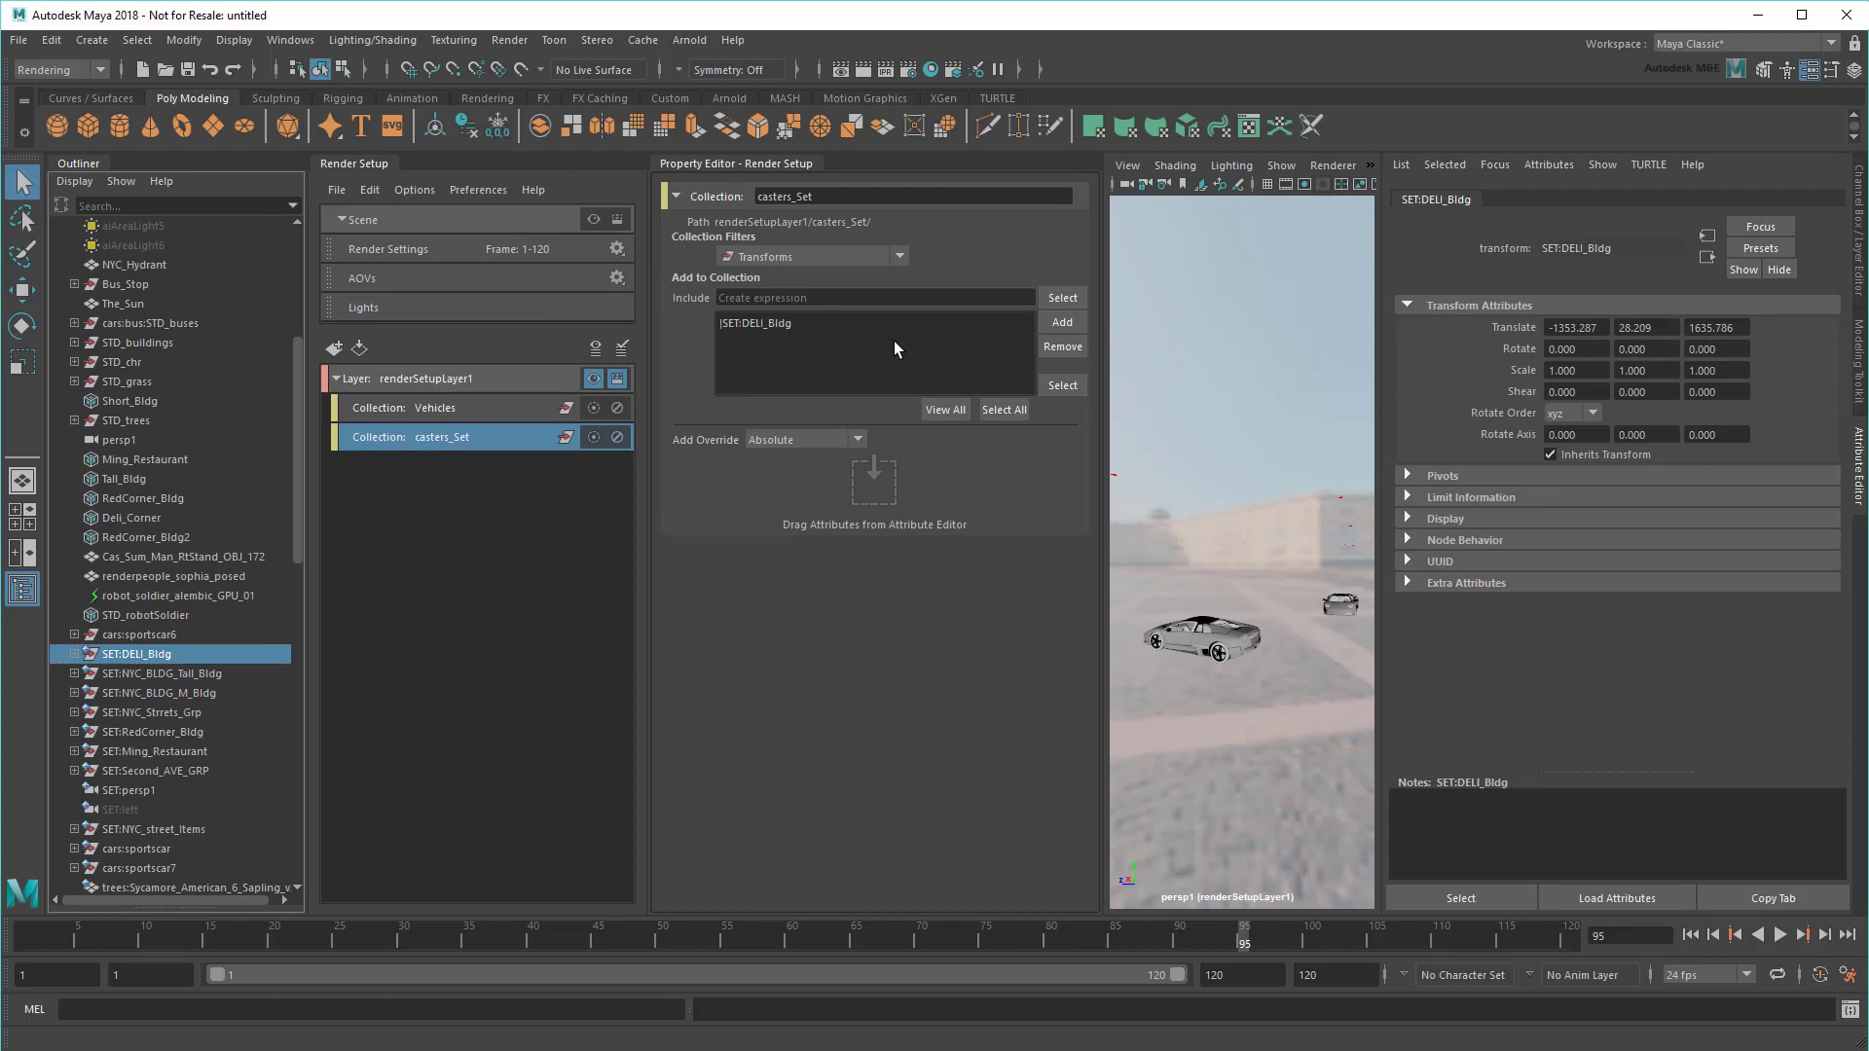
left_click(23, 588)
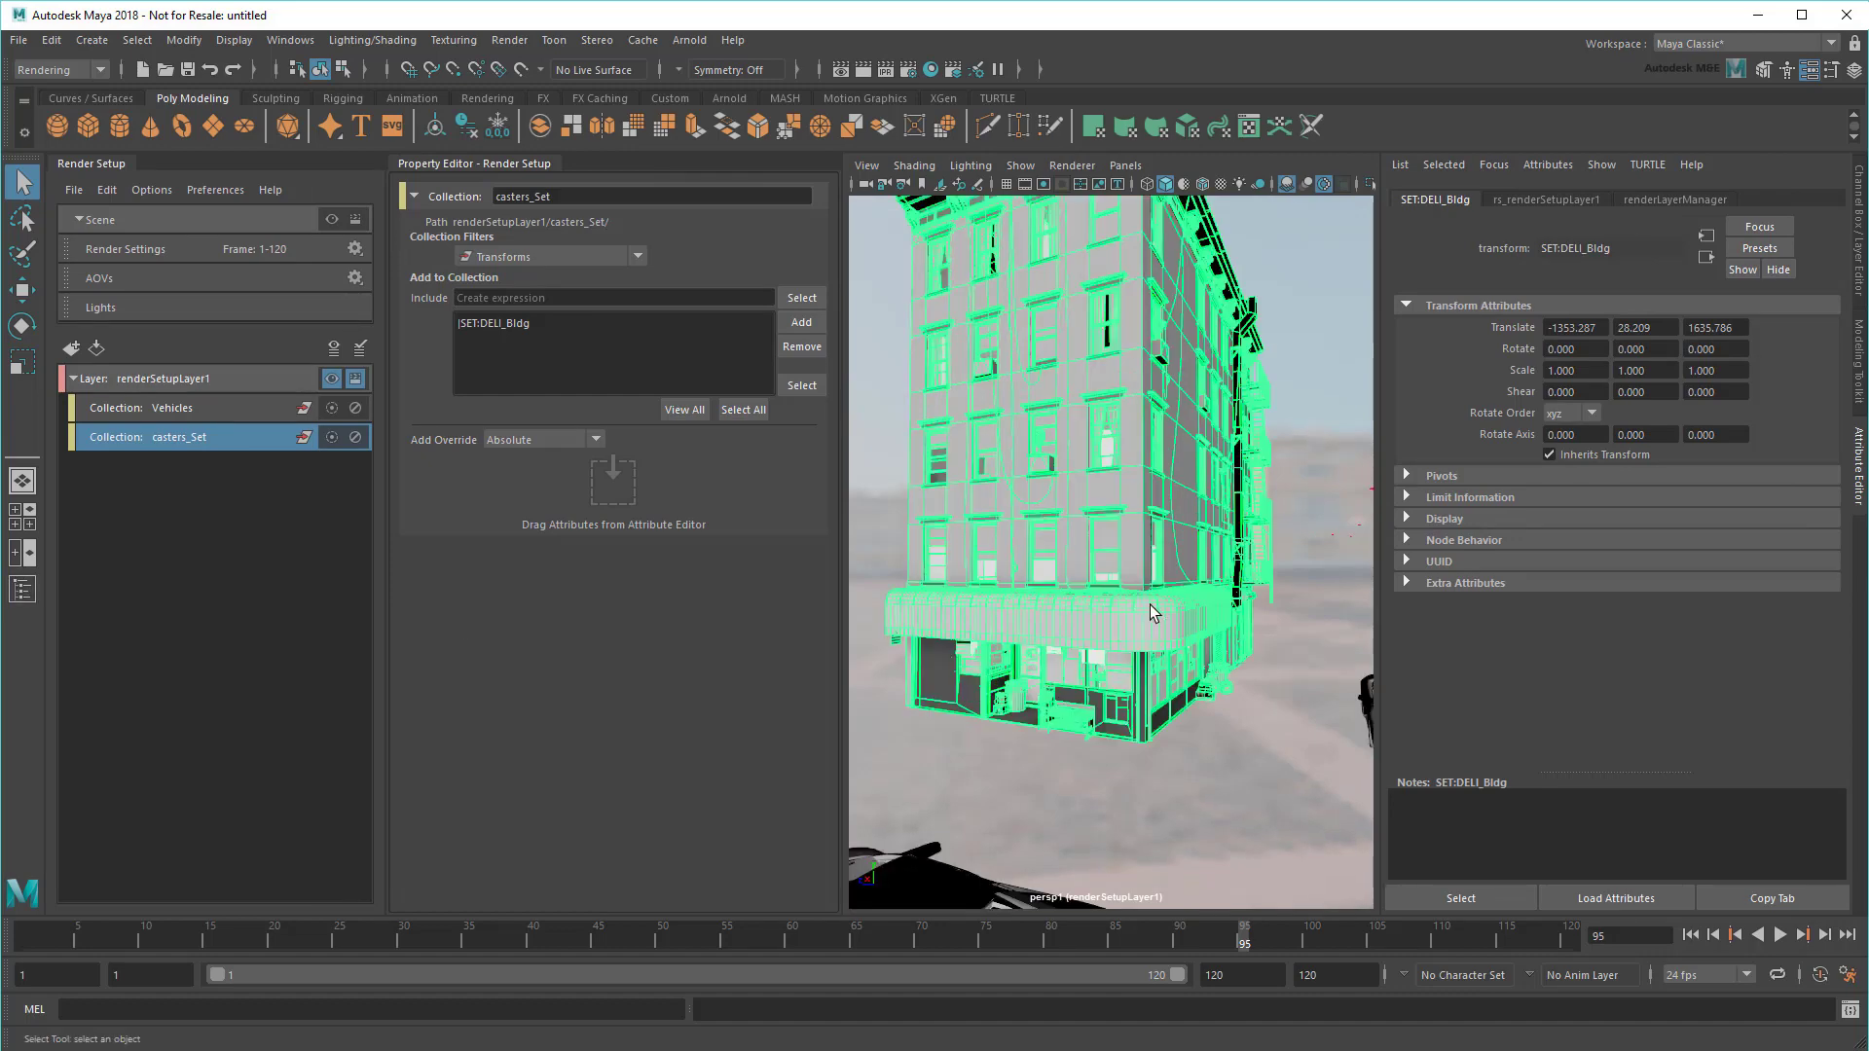
mouse_move(1152, 613)
left_mouse_down("alt")
mouse_move(1113, 538)
mouse_move(1091, 540)
left_mouse_up("alt")
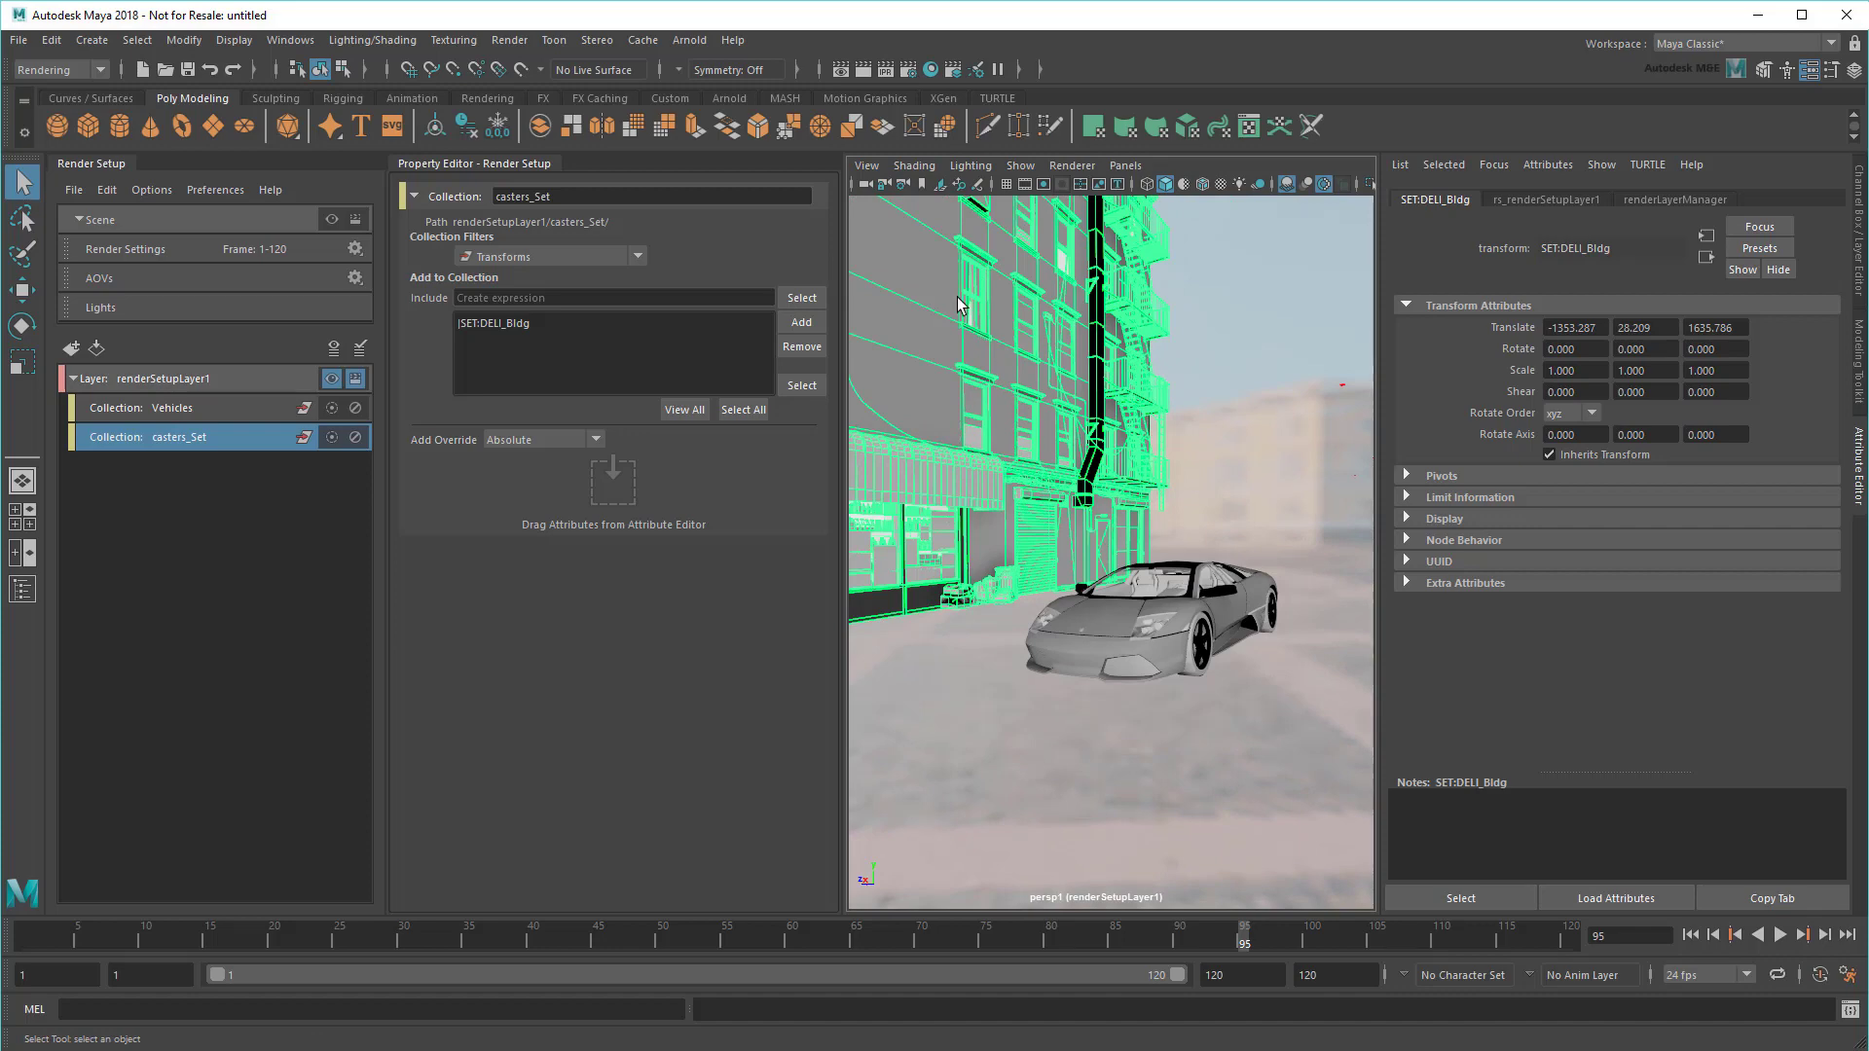
left_click(687, 40)
left_click(737, 97)
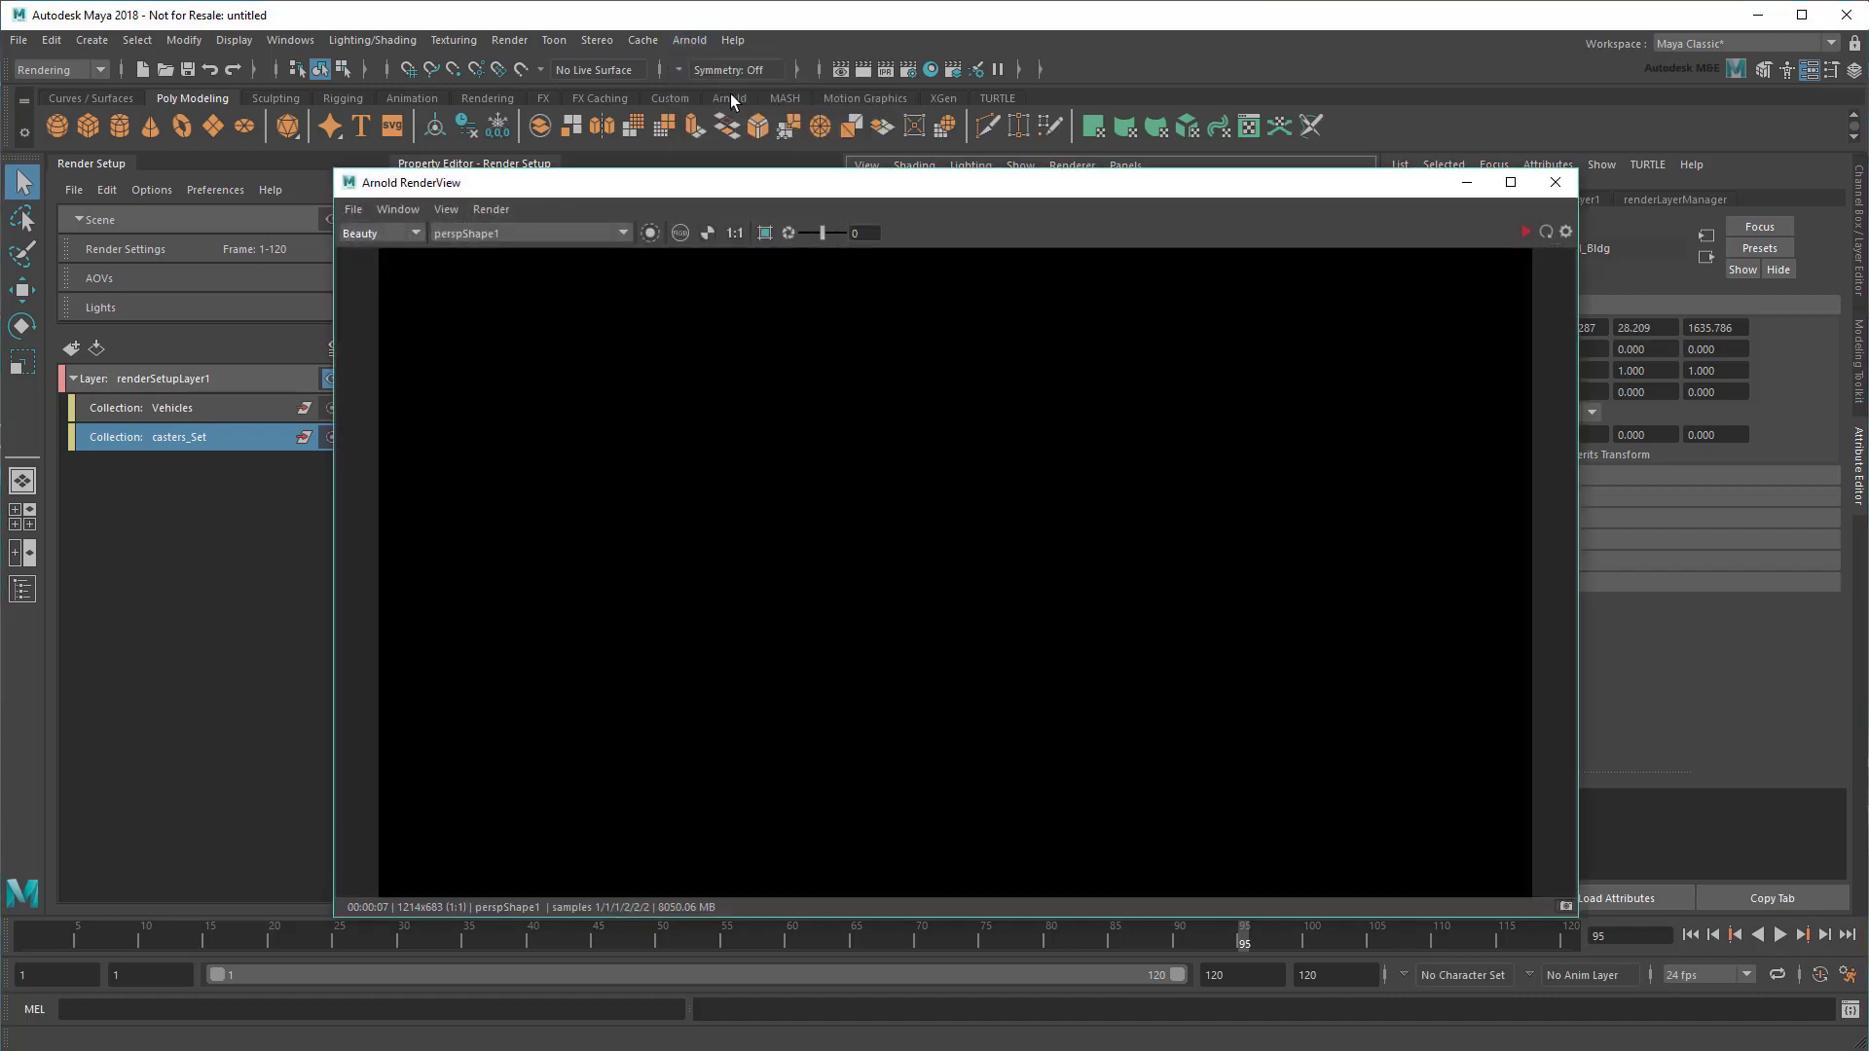
left_click(1543, 232)
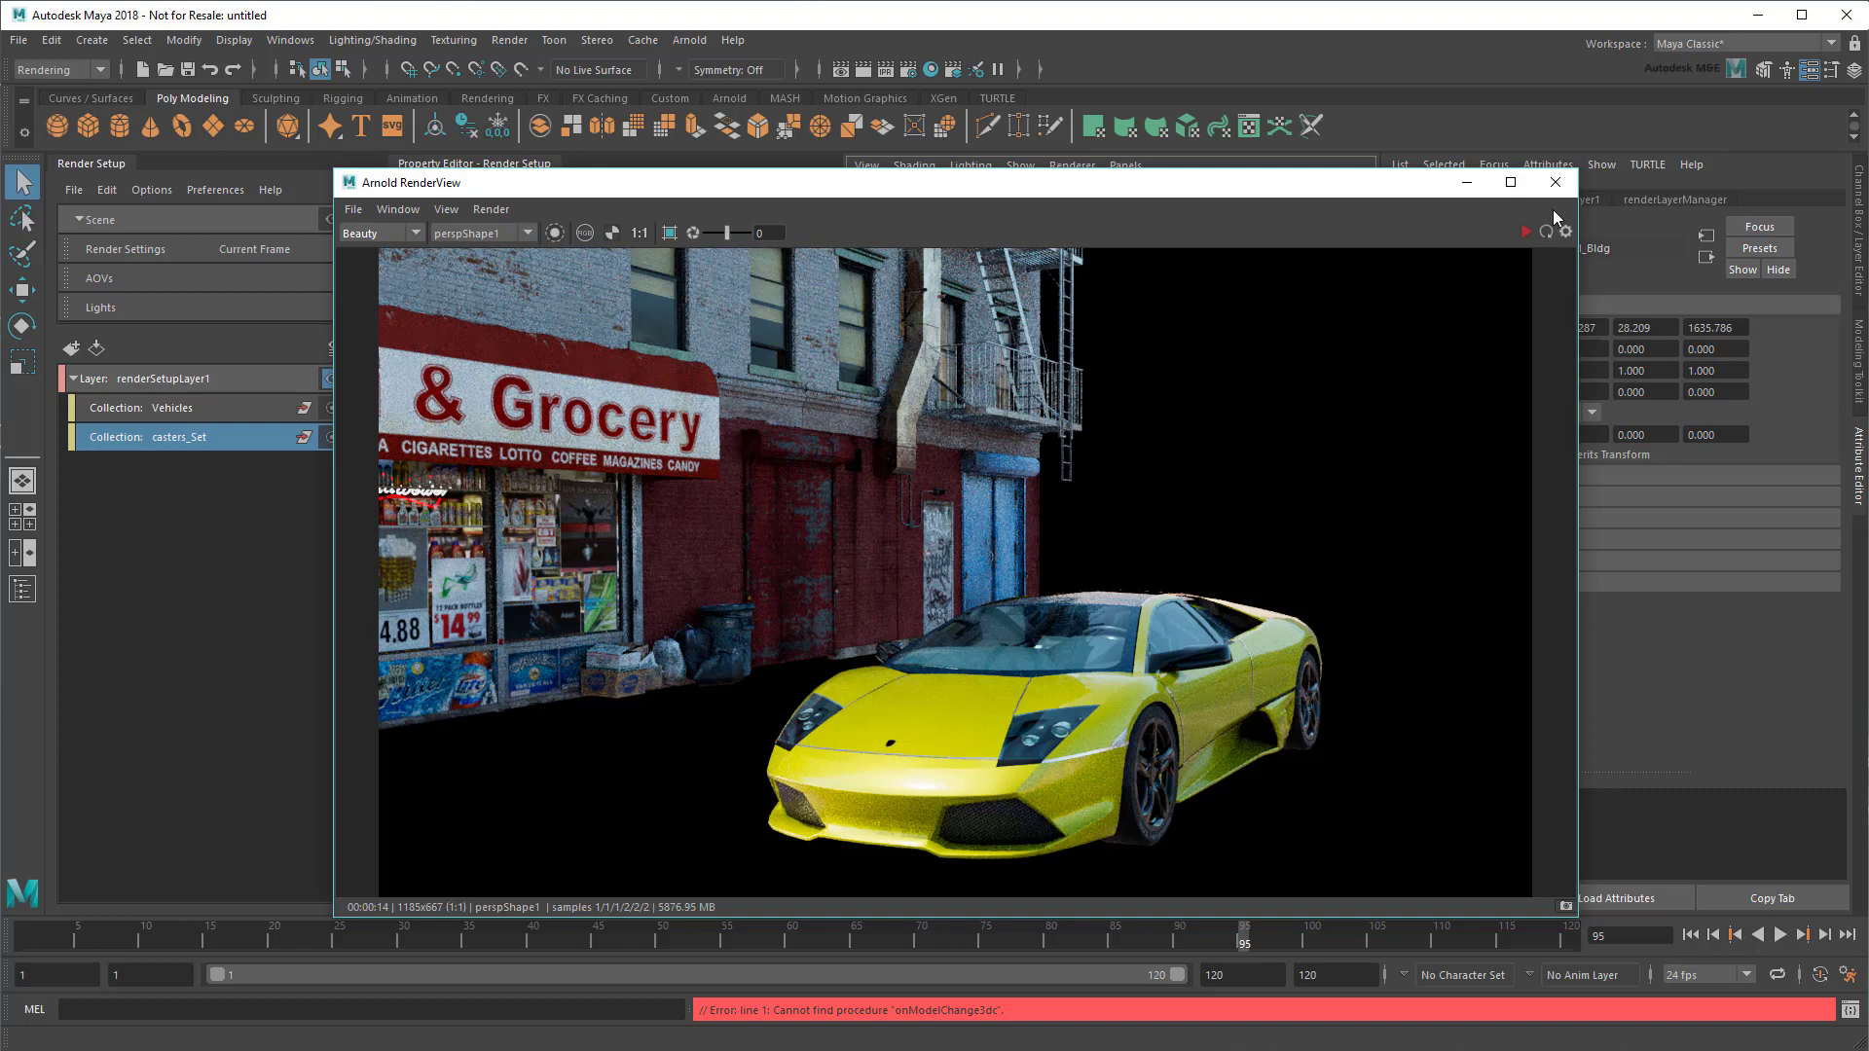
left_click(1556, 183)
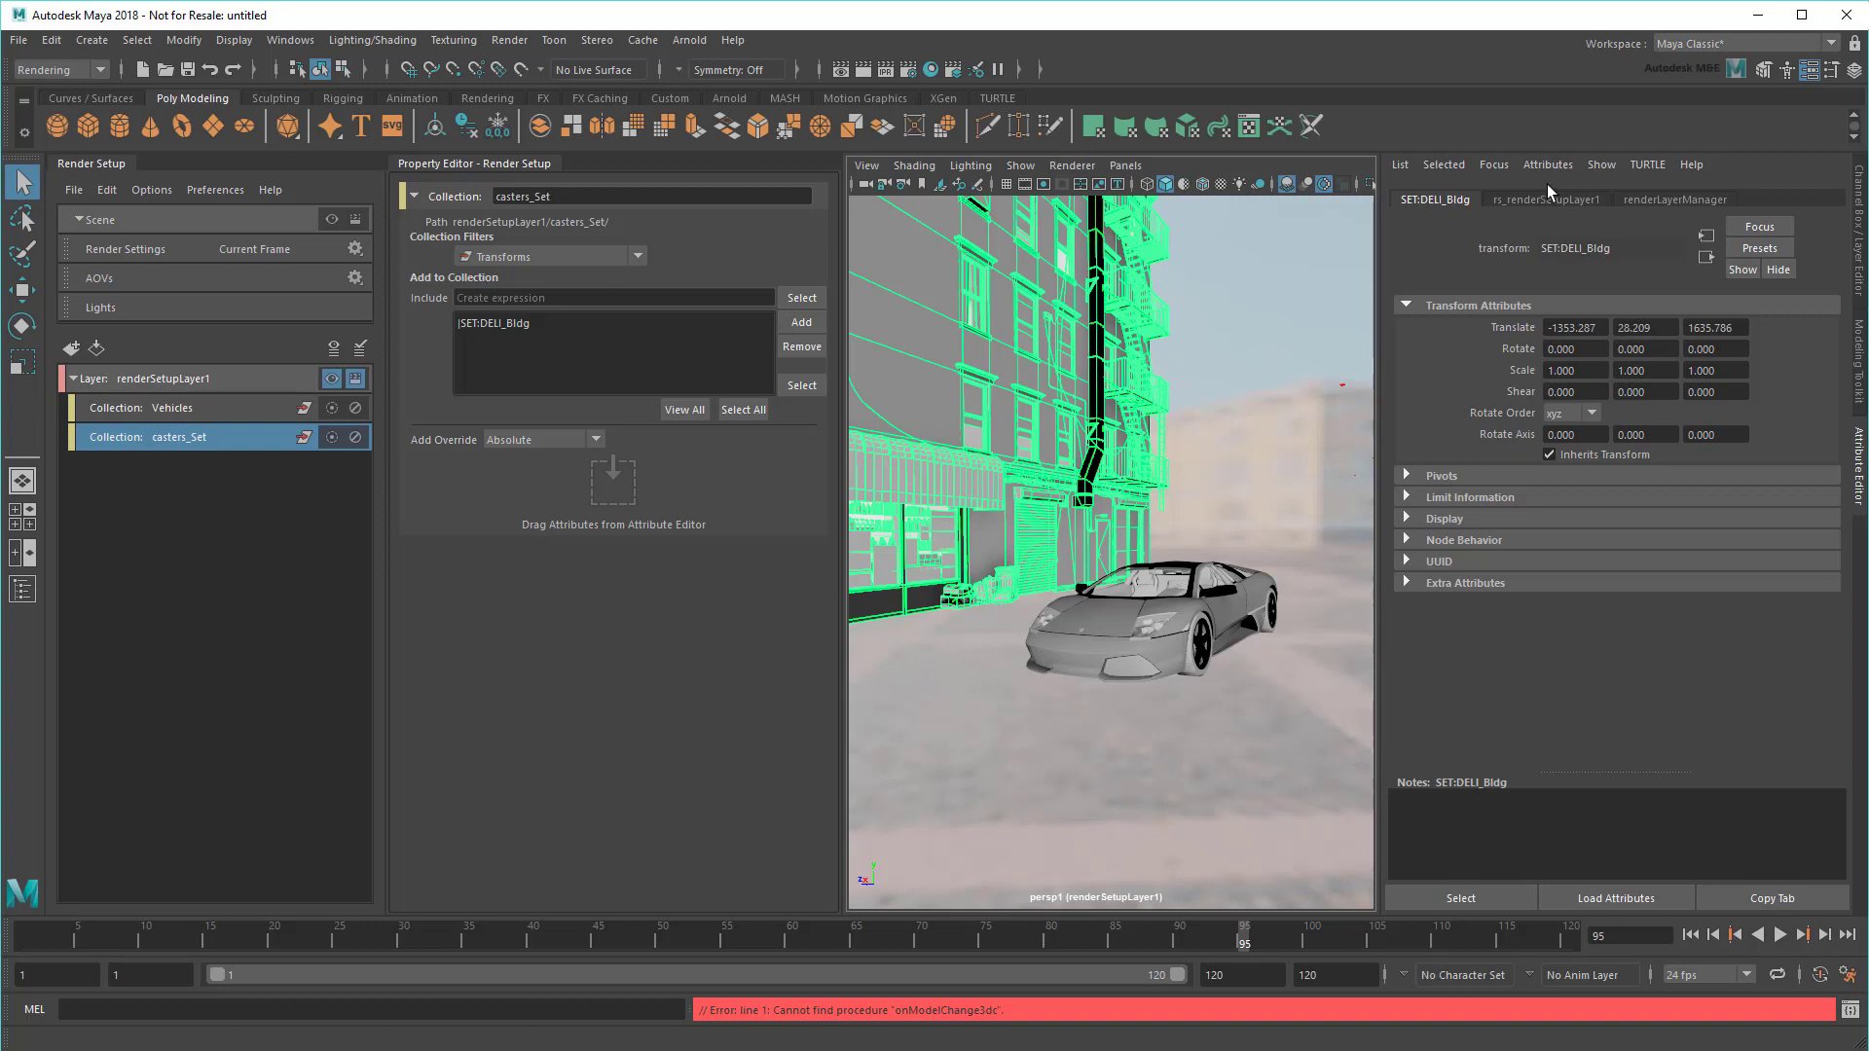
Step: Create an absolute override on the WhiteBrick_Wall shape's Arnold Matte attribute
left_click(882, 390)
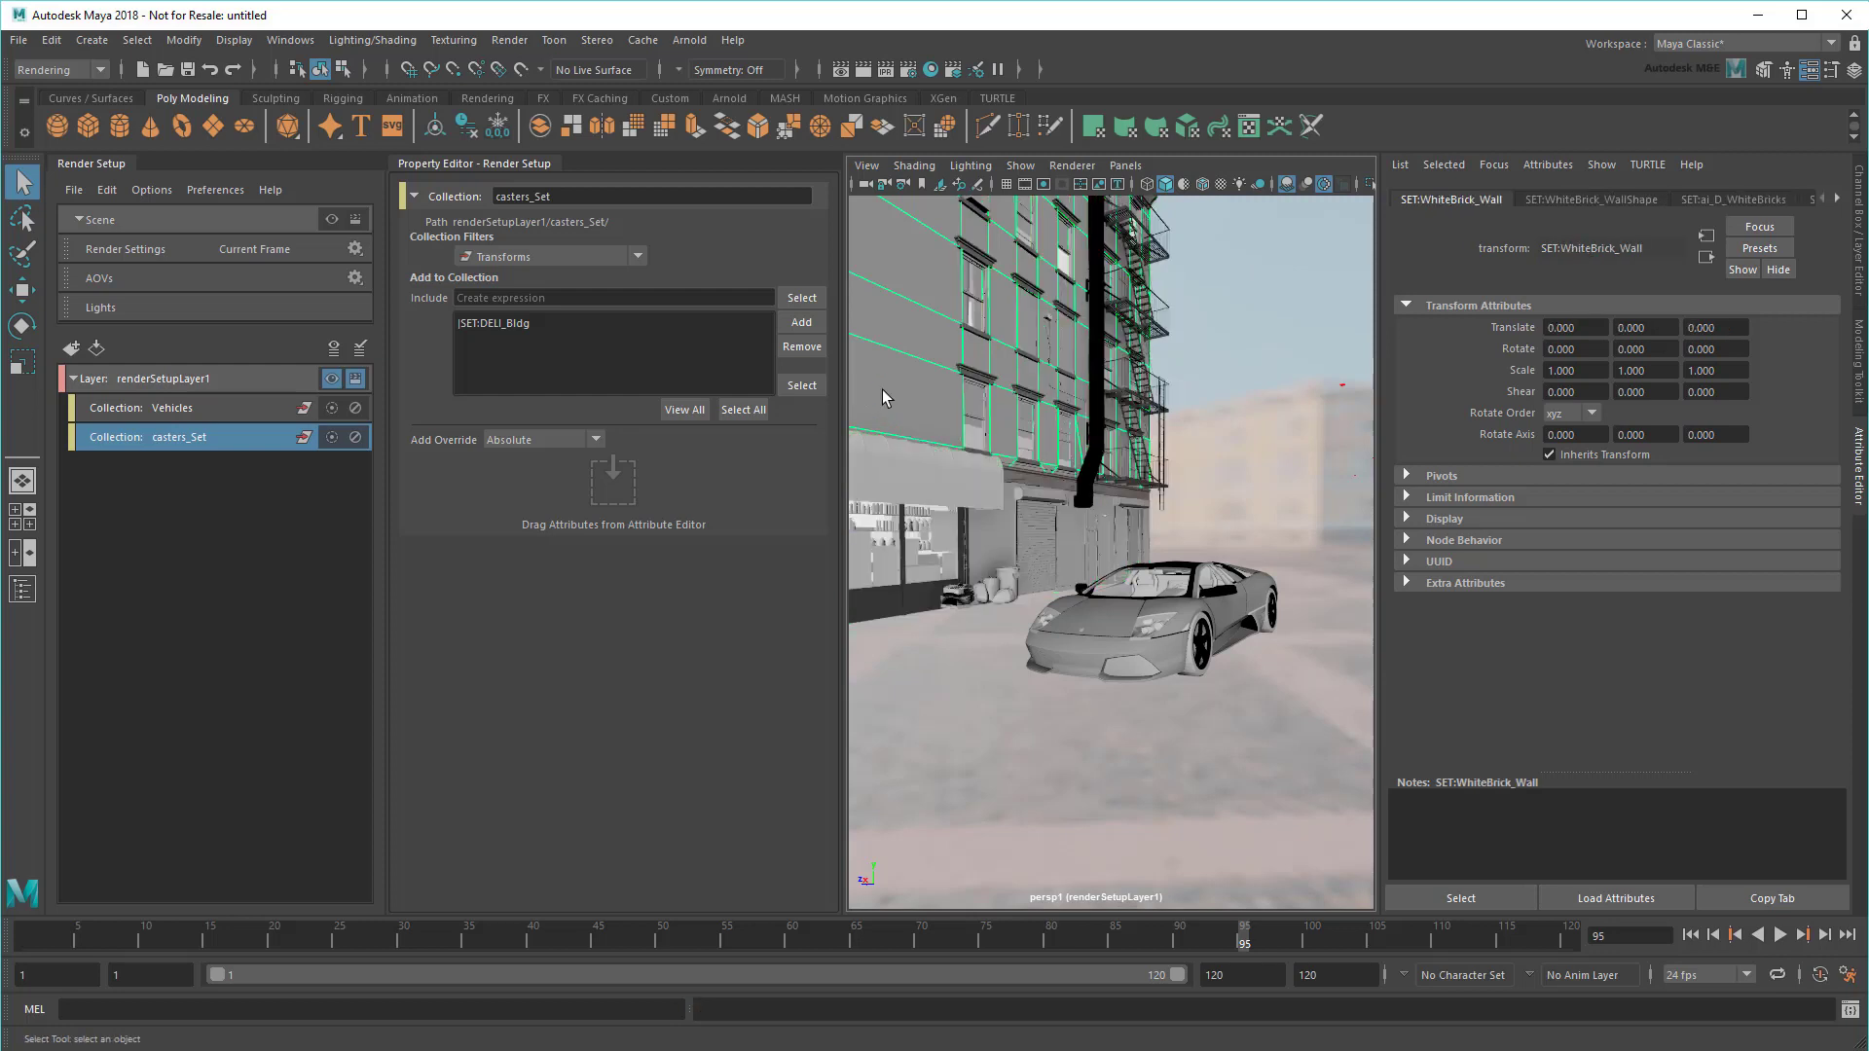
left_click(1556, 198)
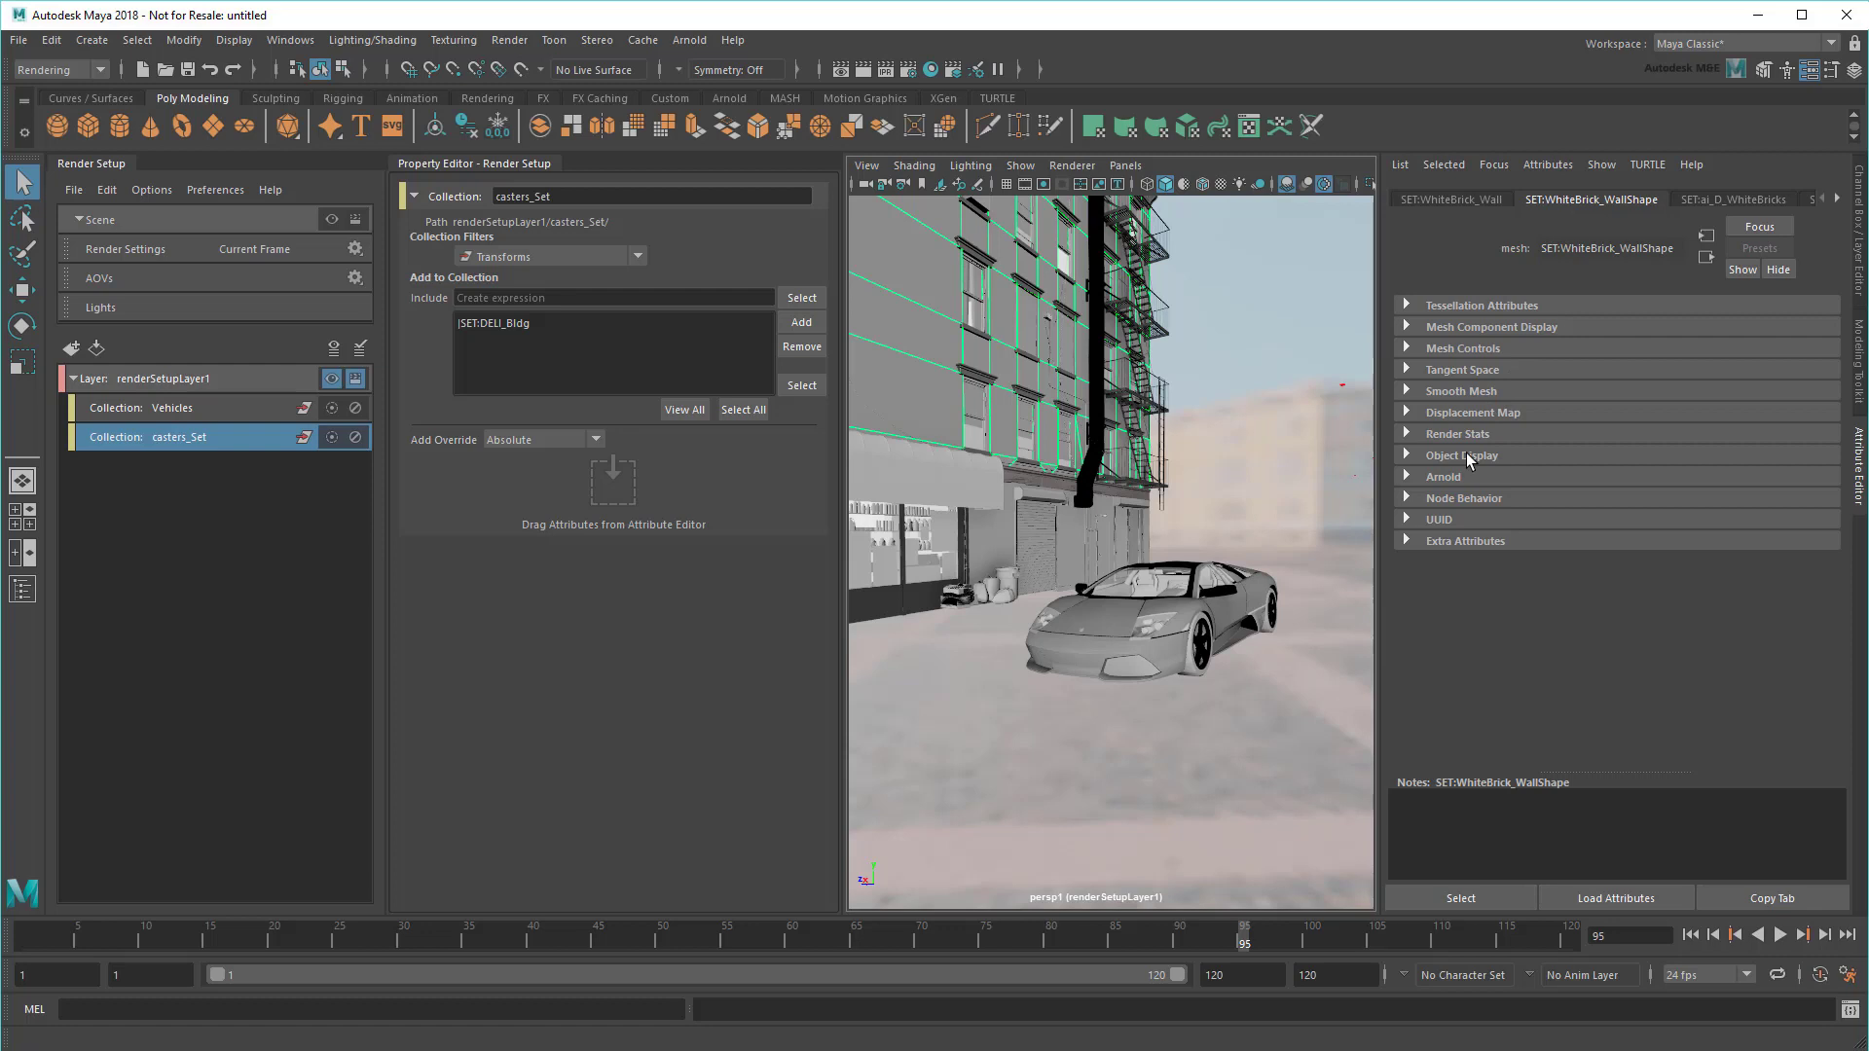
left_click(1465, 478)
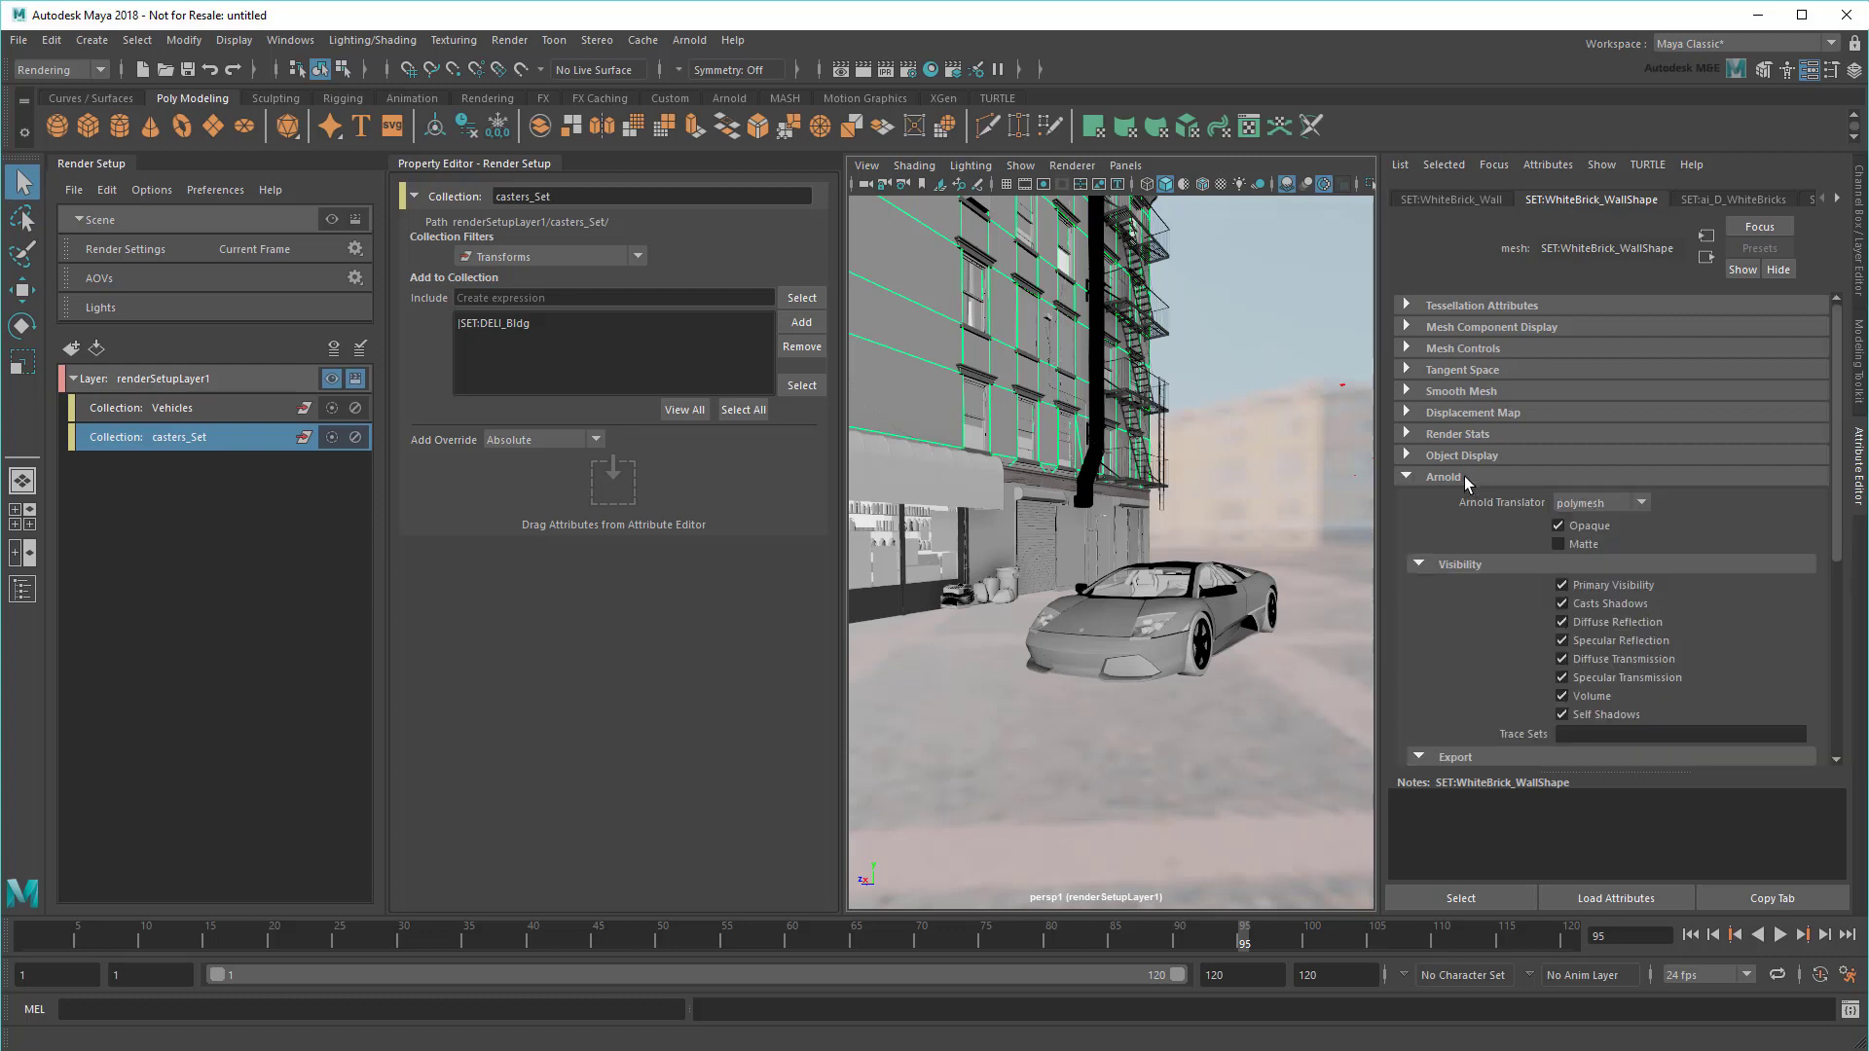
right_click(1593, 541)
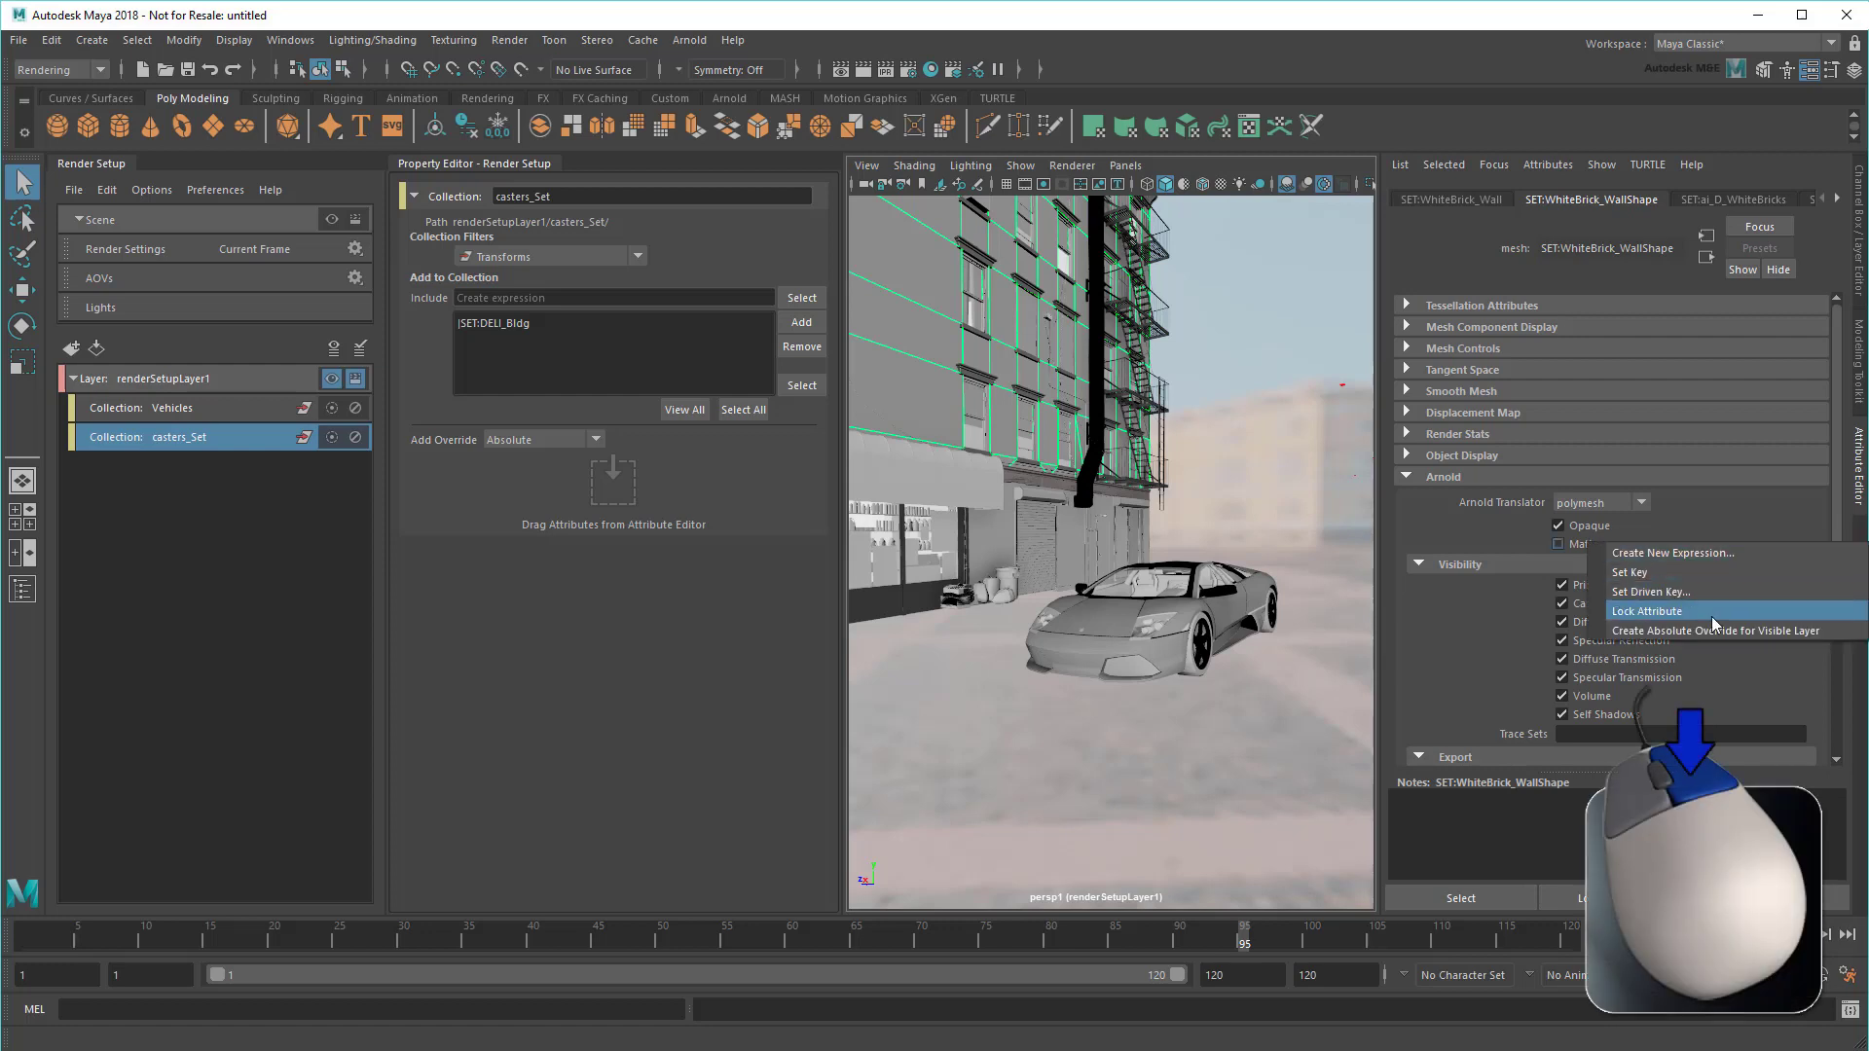
left_click(1825, 634)
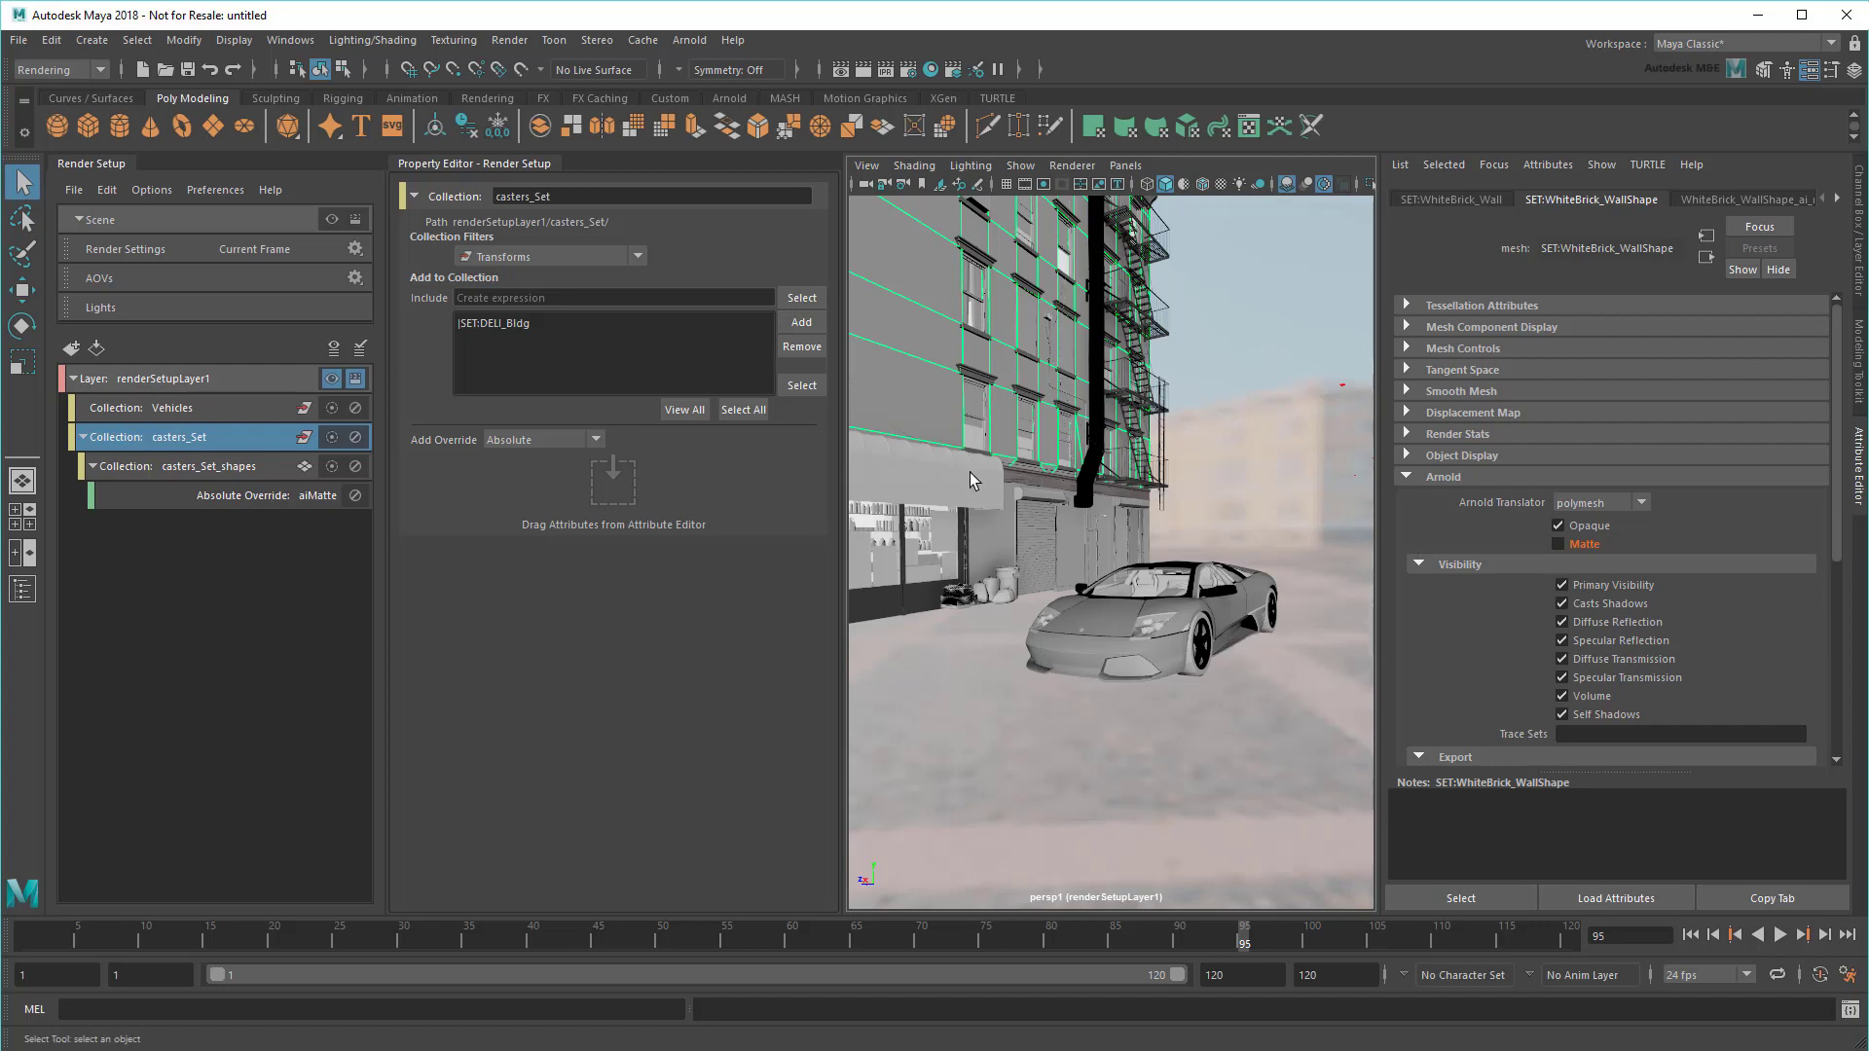
Step: Enable the Ai Matte override and open the Arnold RenderView
left_click(276, 497)
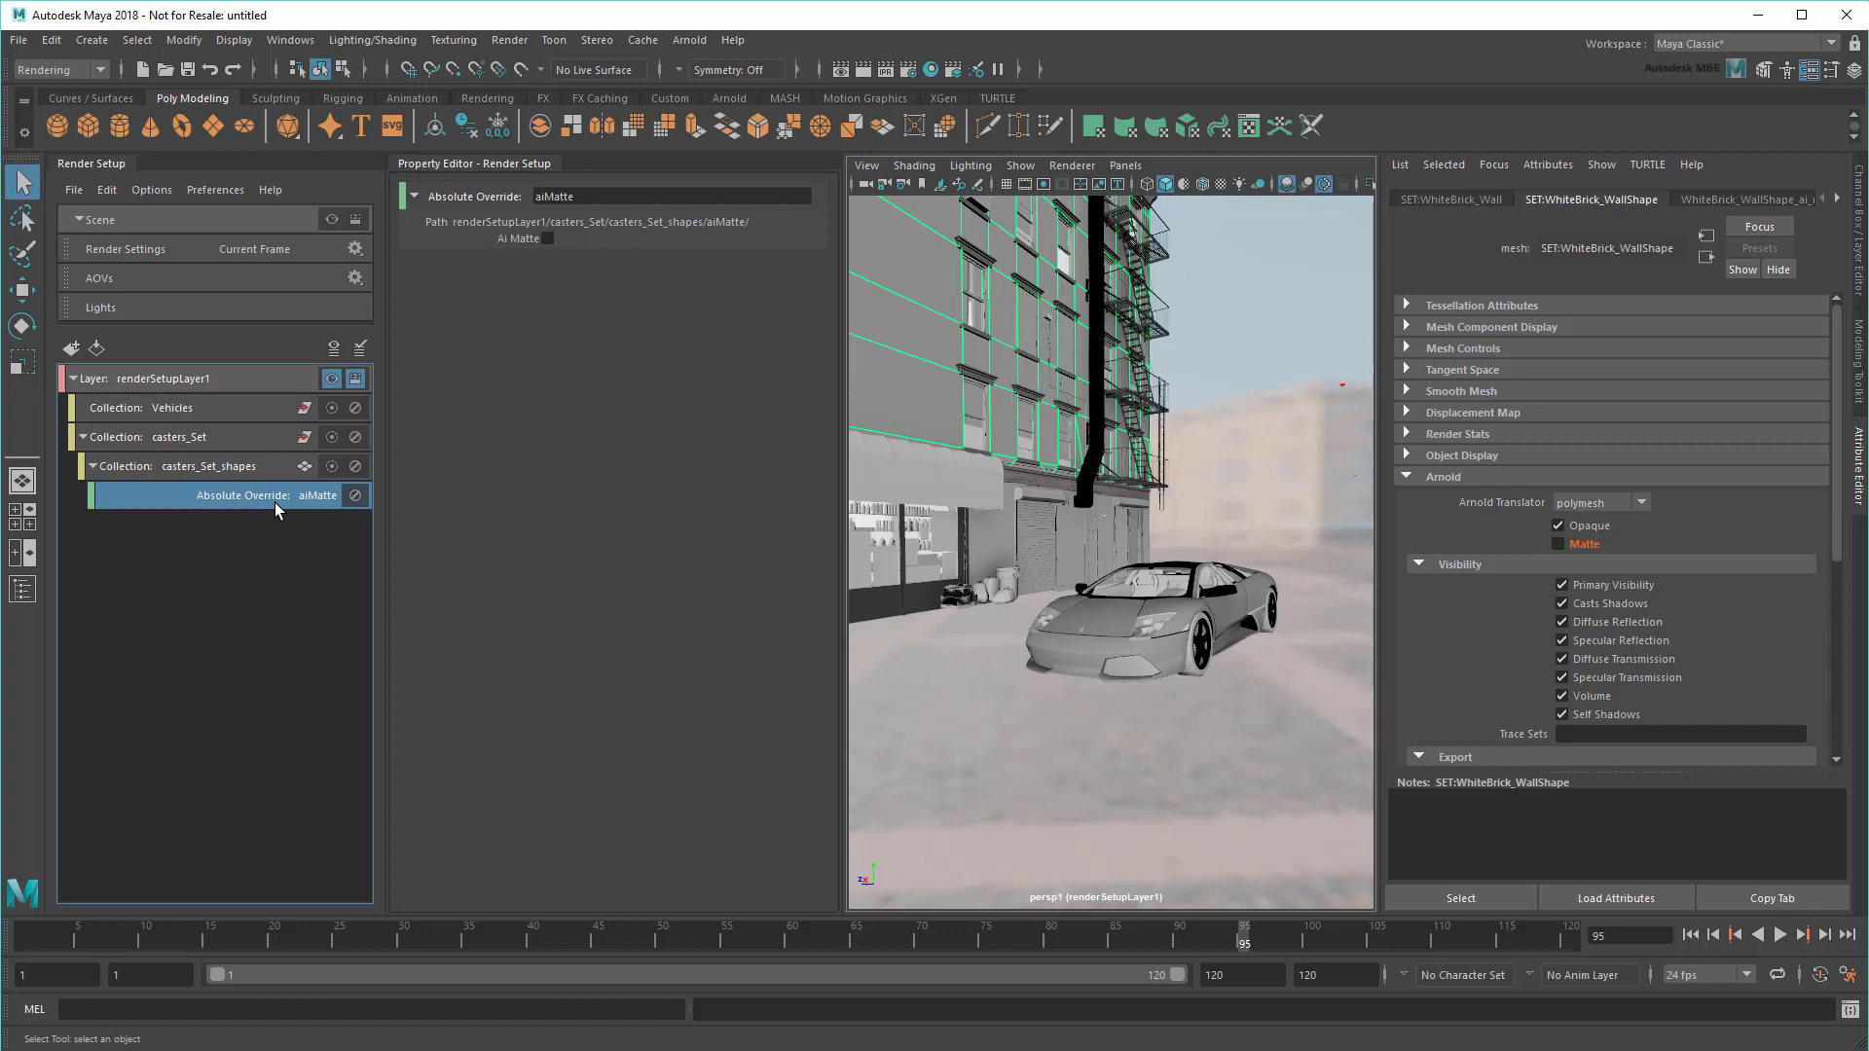
left_click(548, 238)
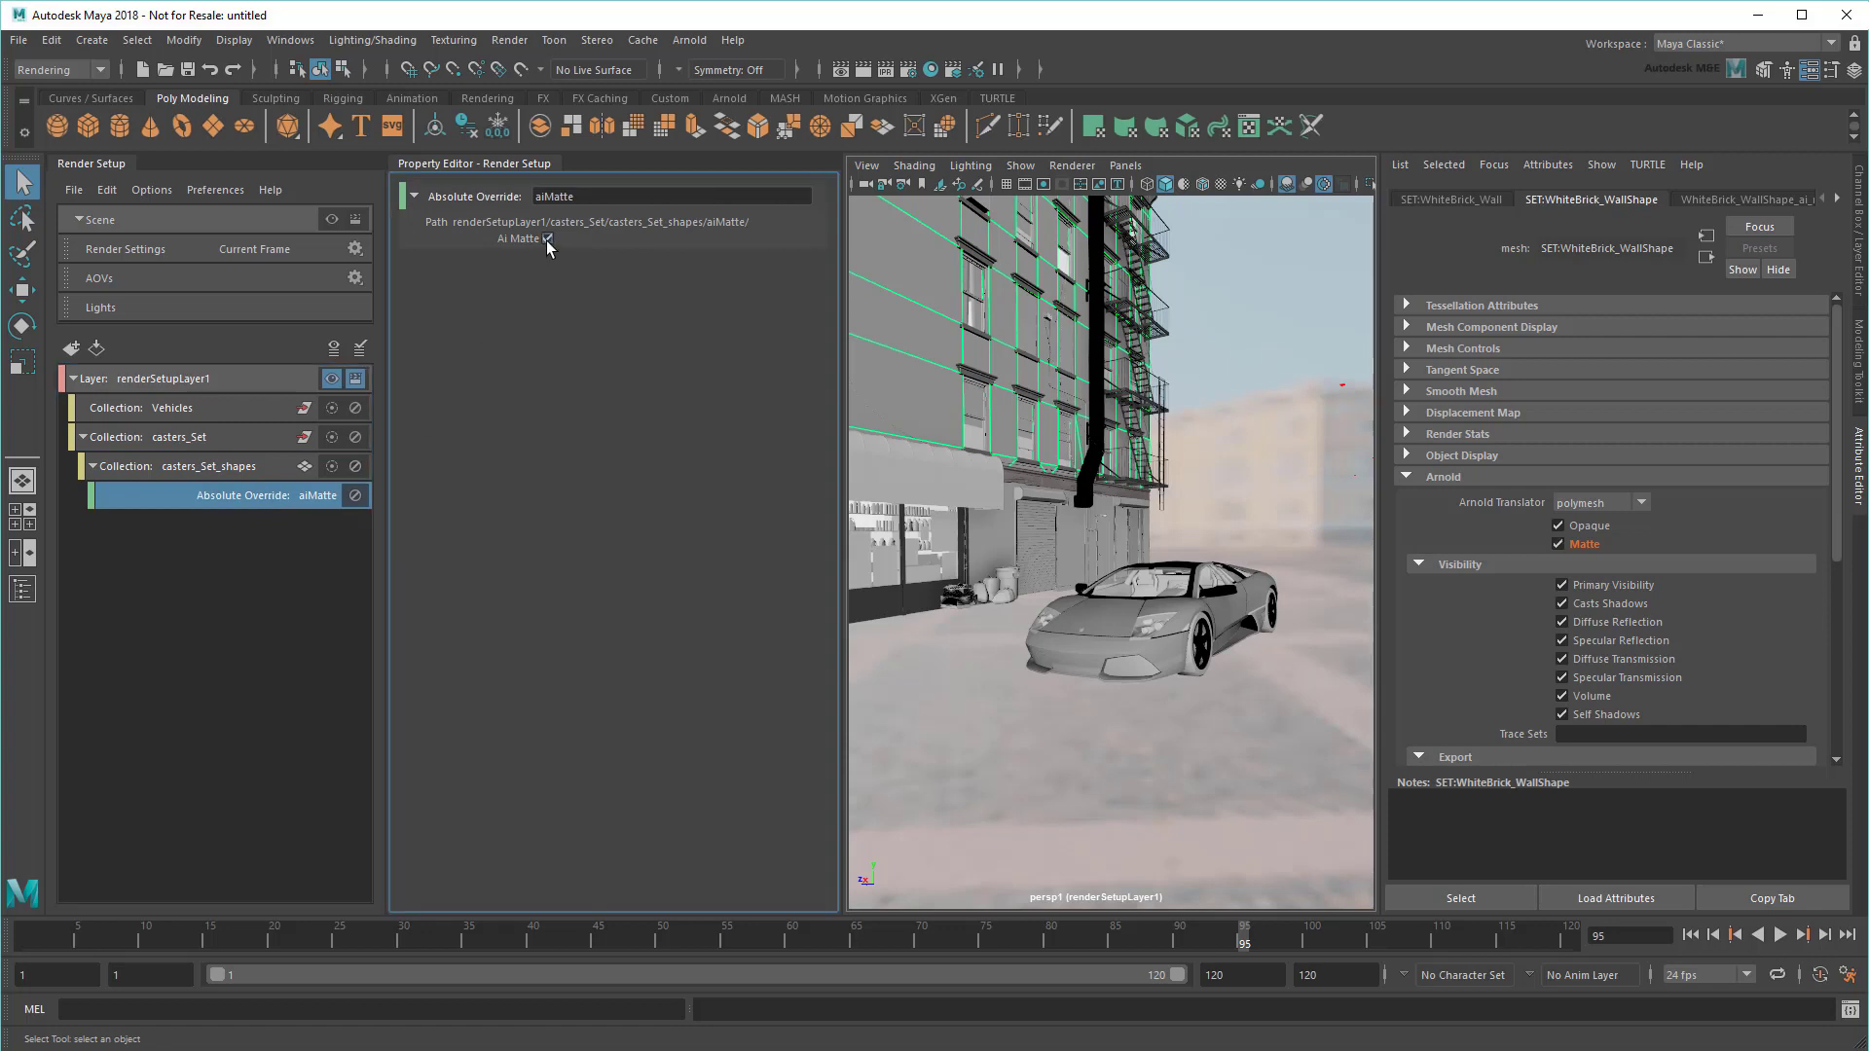
left_click(690, 40)
left_click(845, 97)
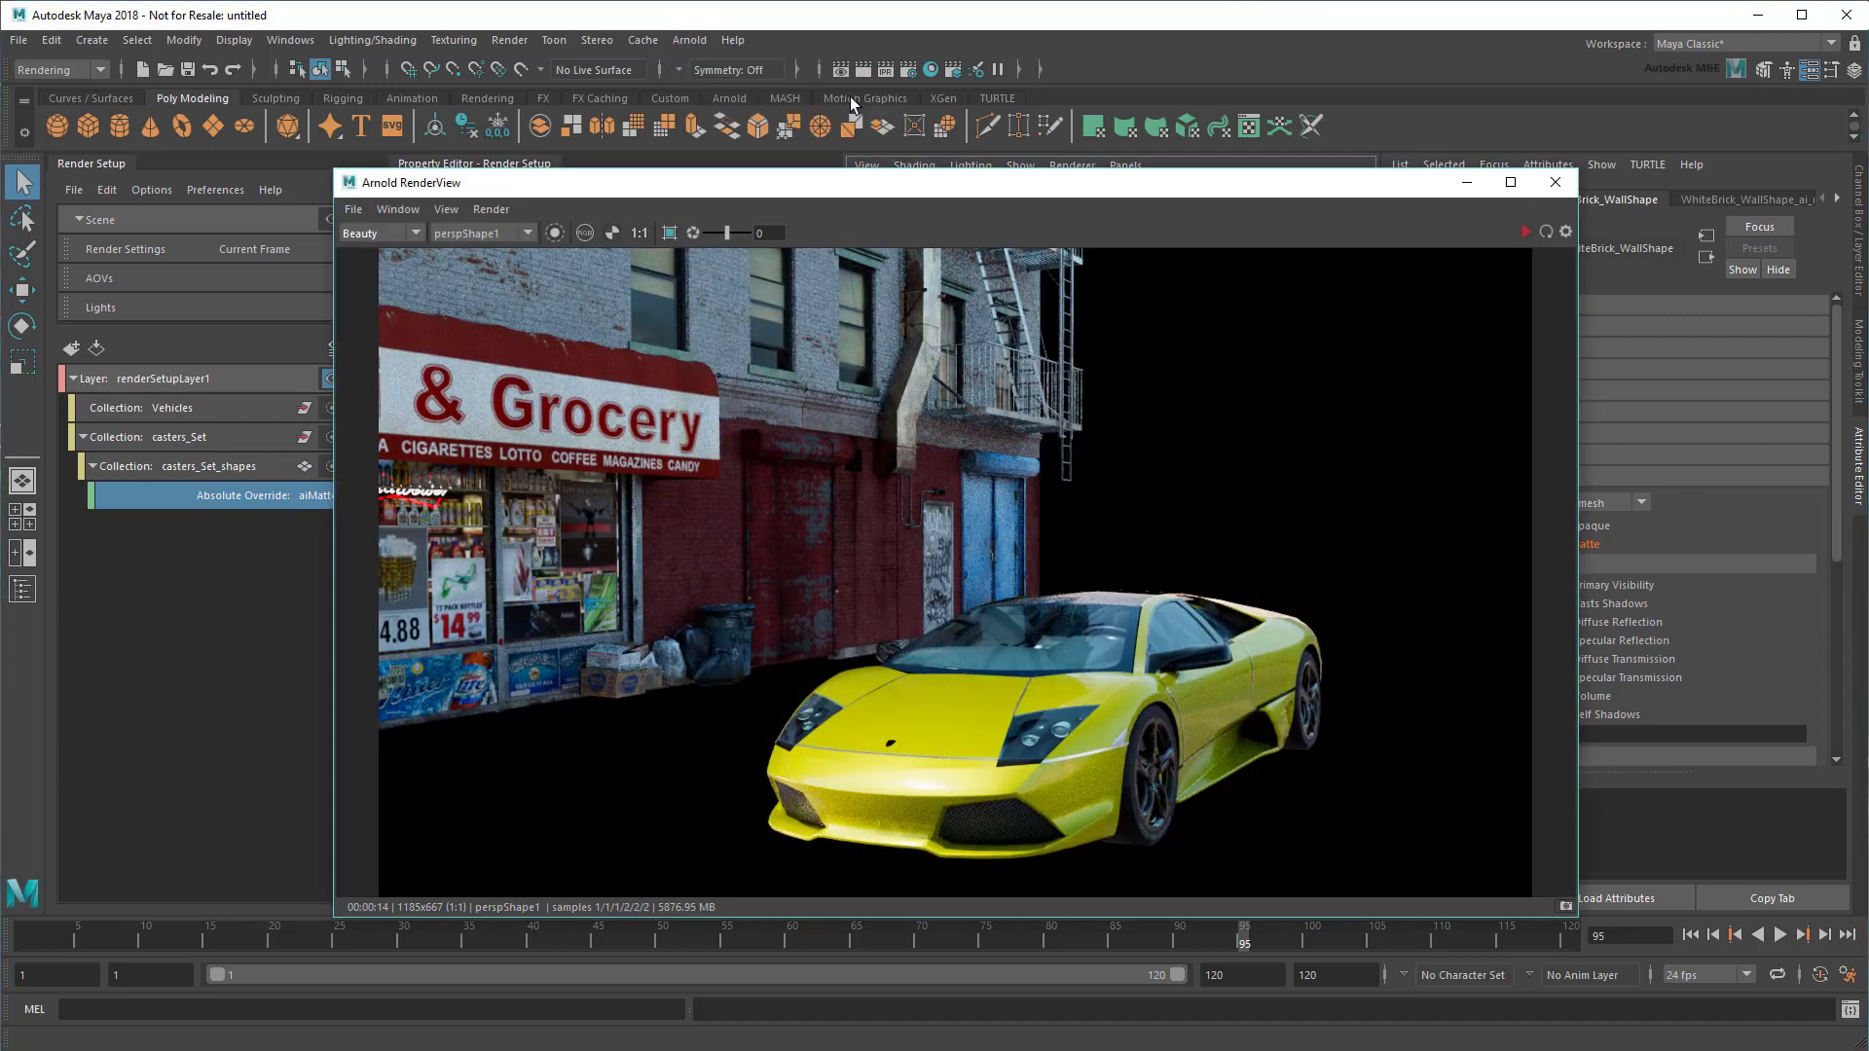
Step: Re-render to show the yellow car alone without the deli, then close RenderView
left_click(1547, 233)
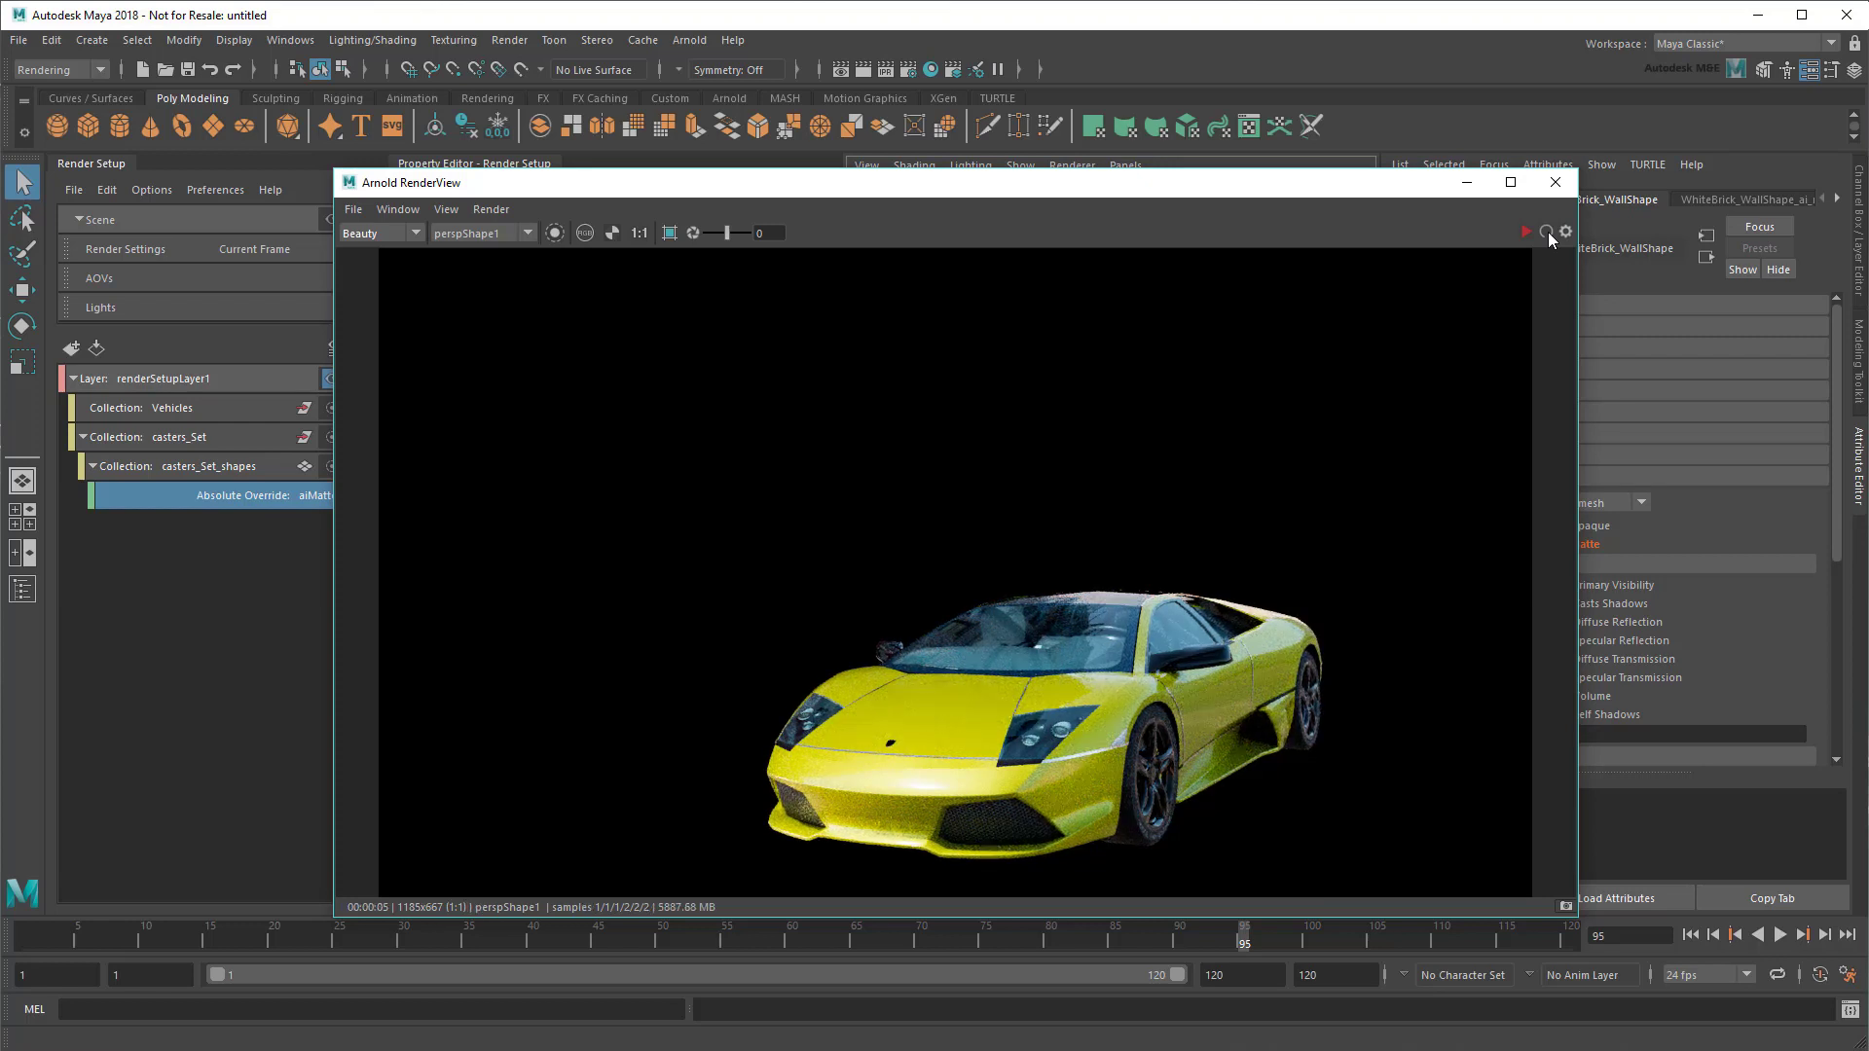
left_click(1553, 183)
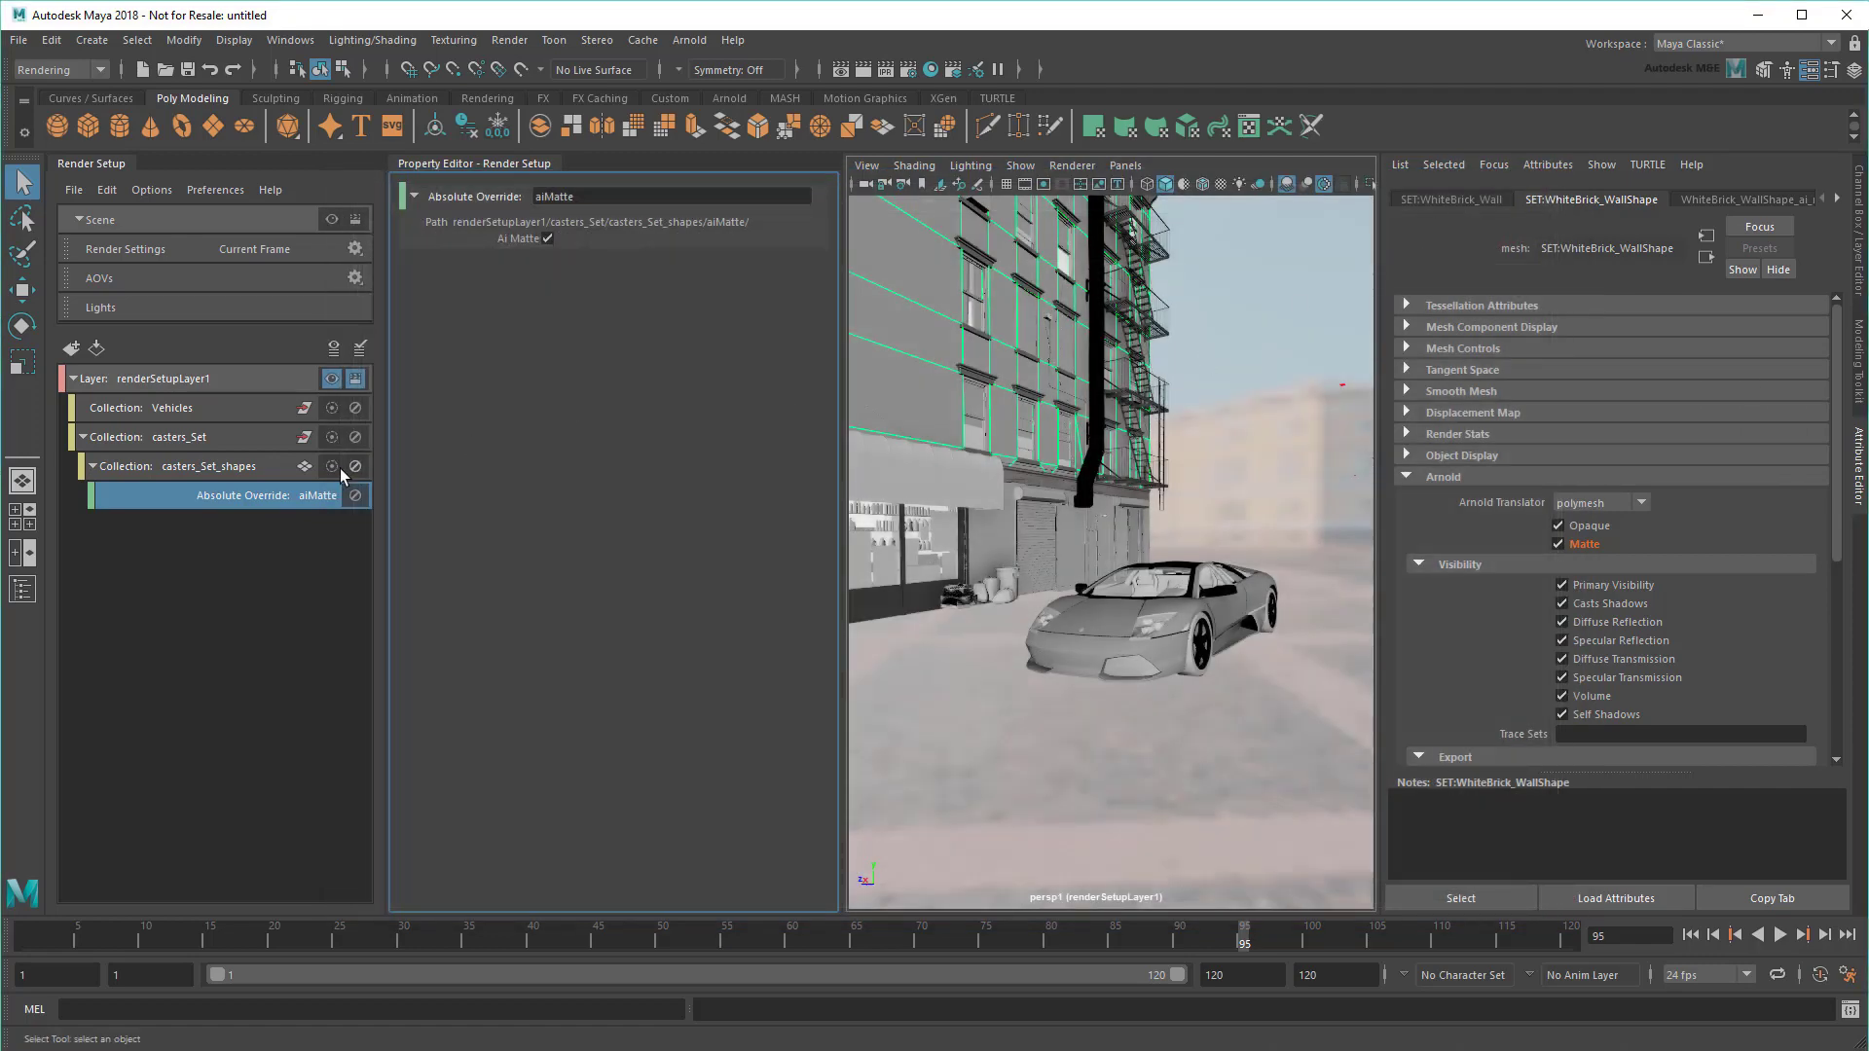
left_click(247, 469)
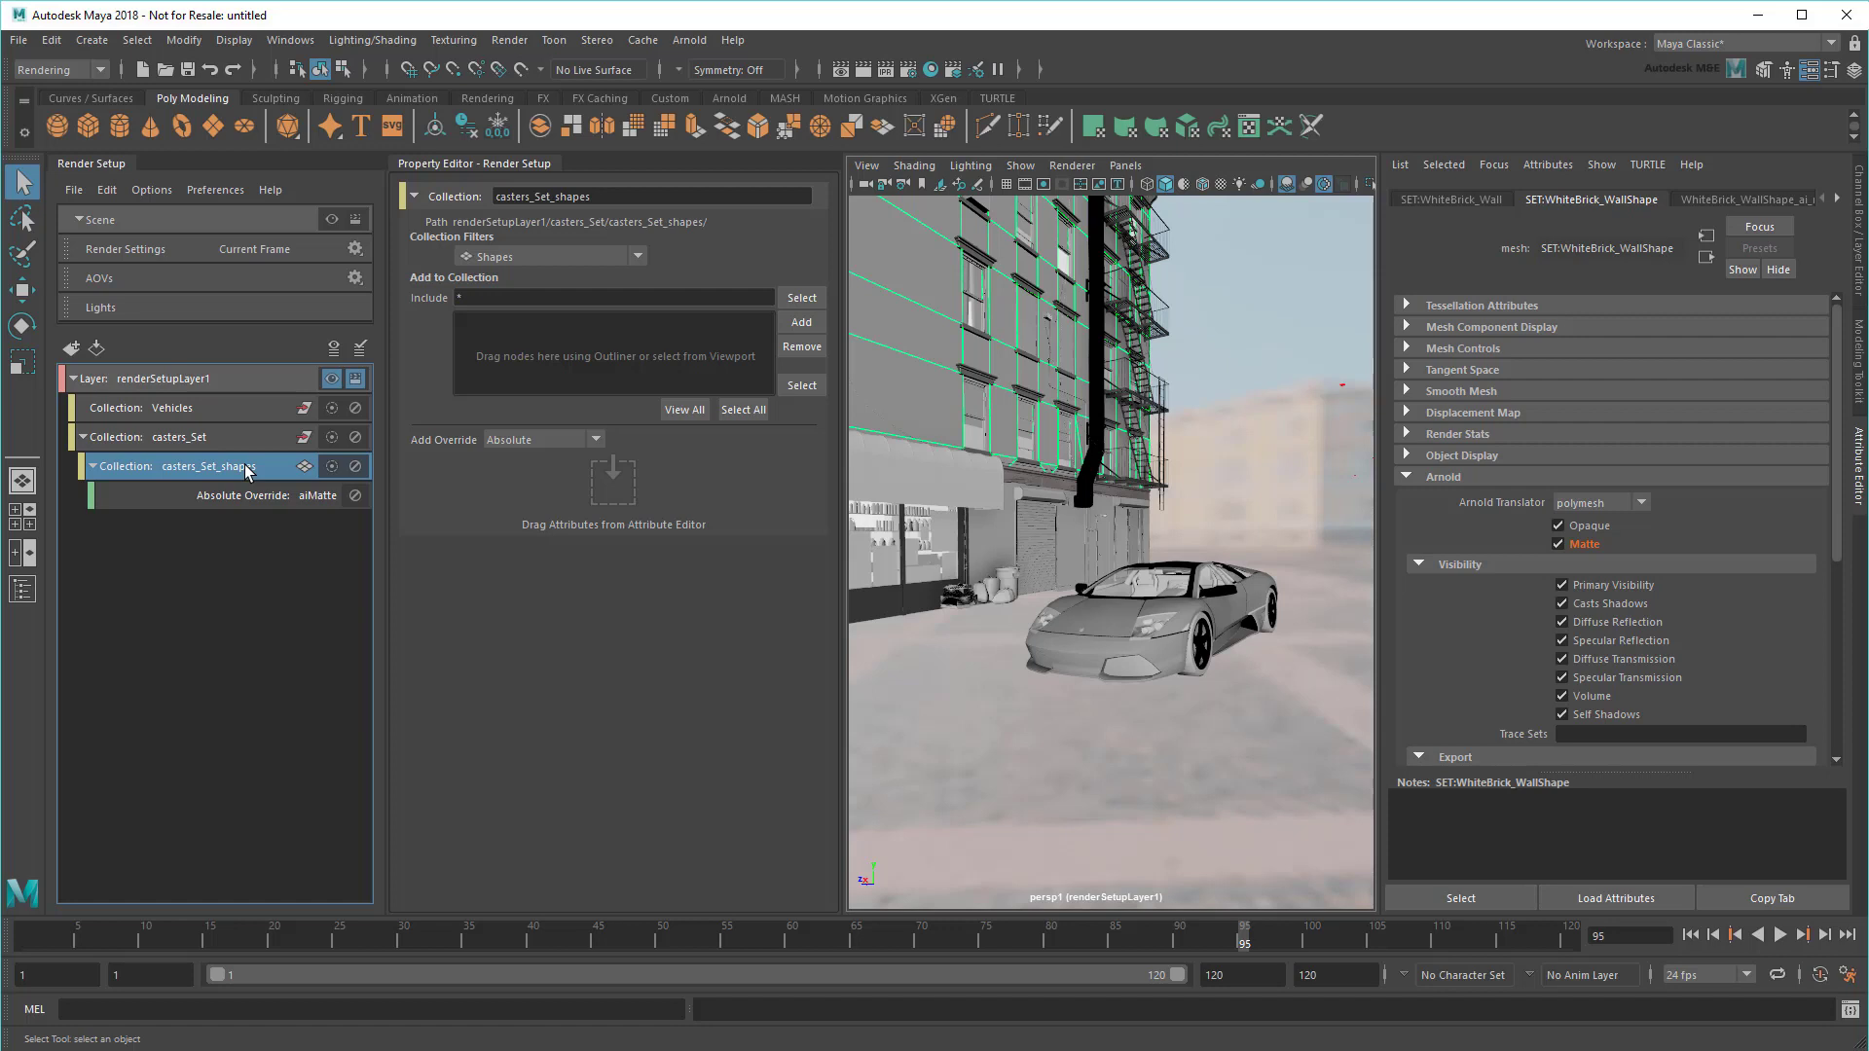
left_click(247, 446)
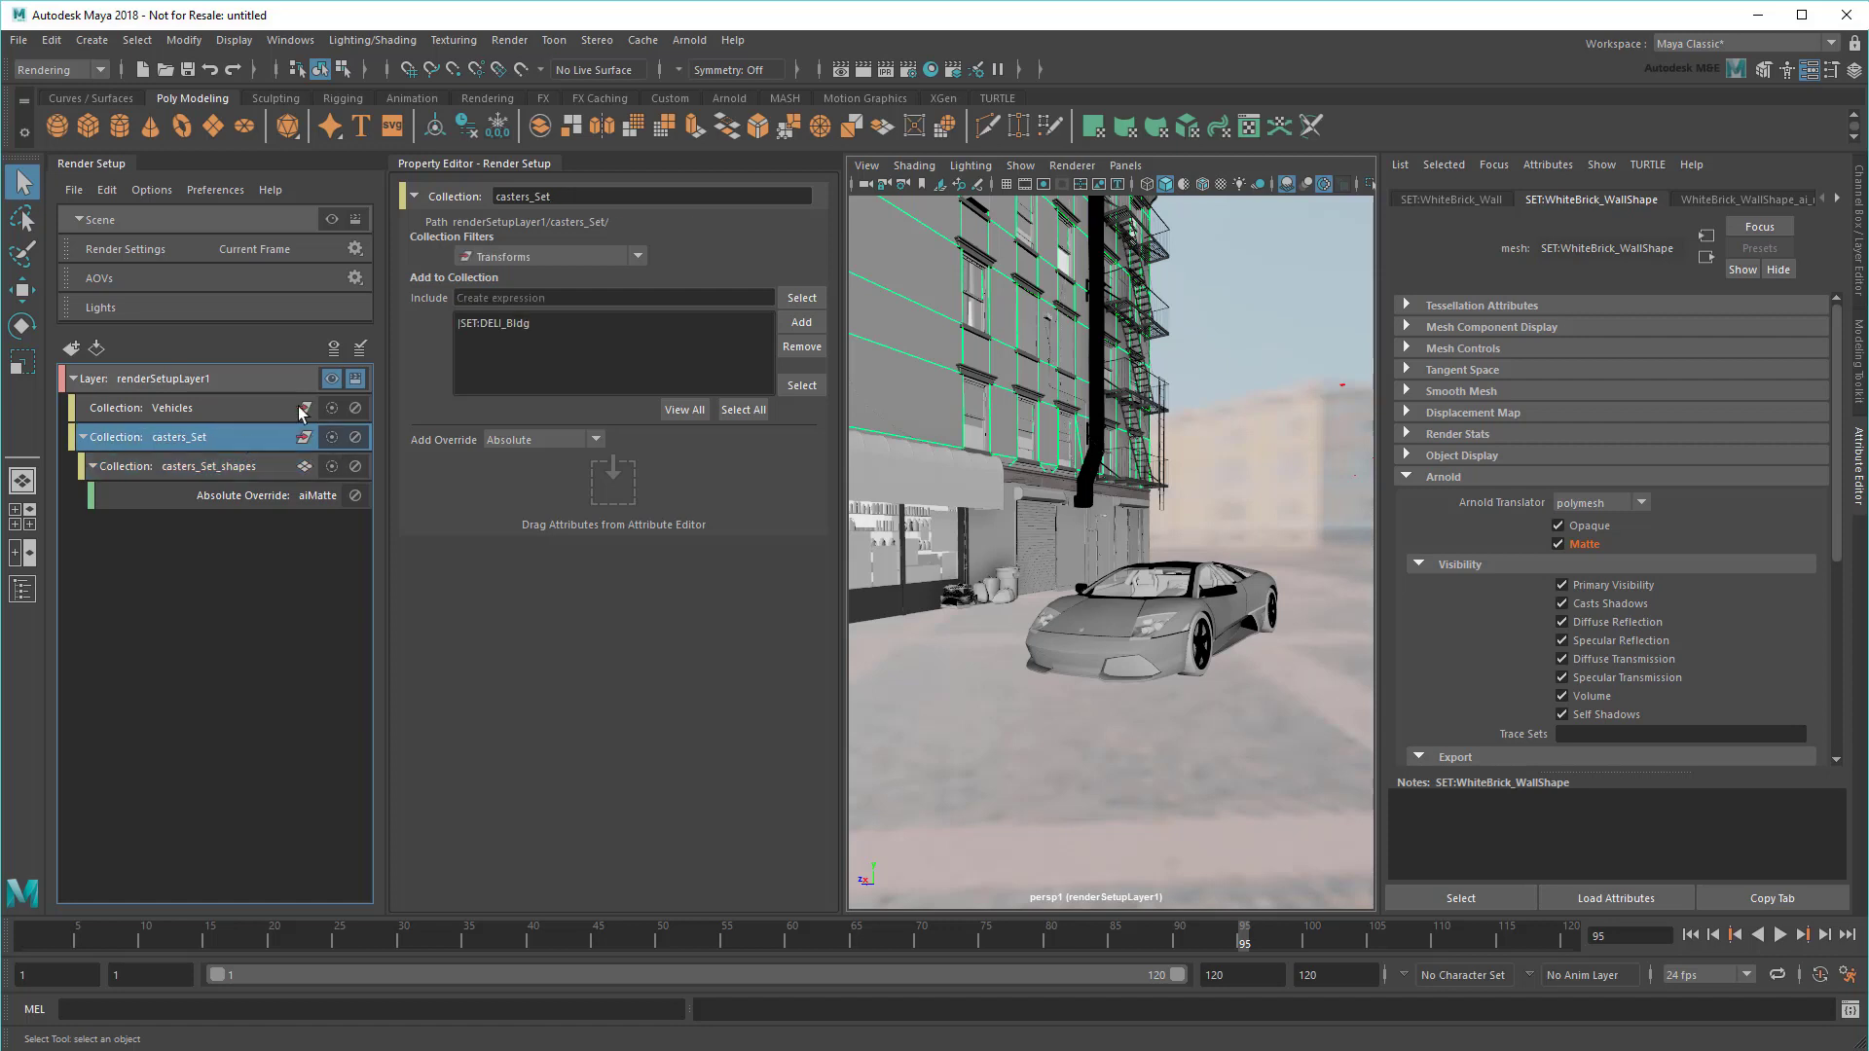
Step: Review casters_Set's 16 objects with View All, then reapply renderSetupLayer1 as visible
left_click(483, 298)
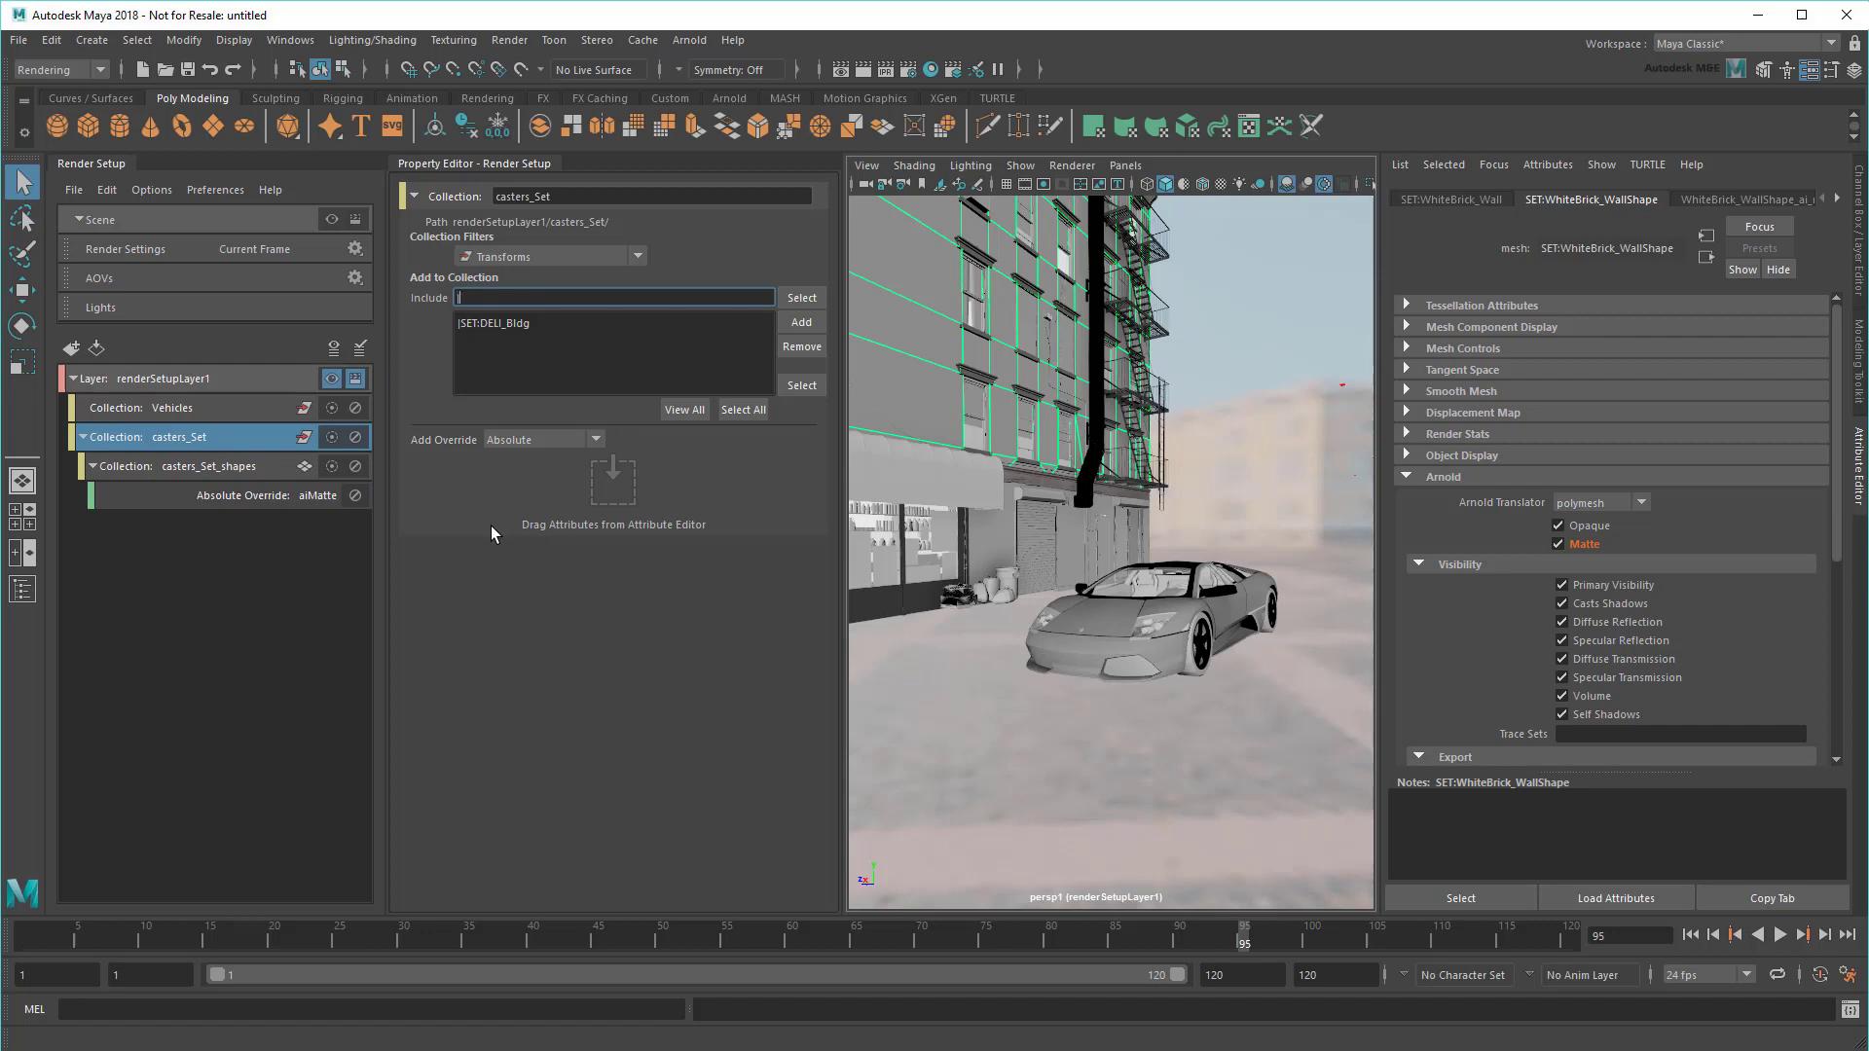
type("SET::*")
key("Return")
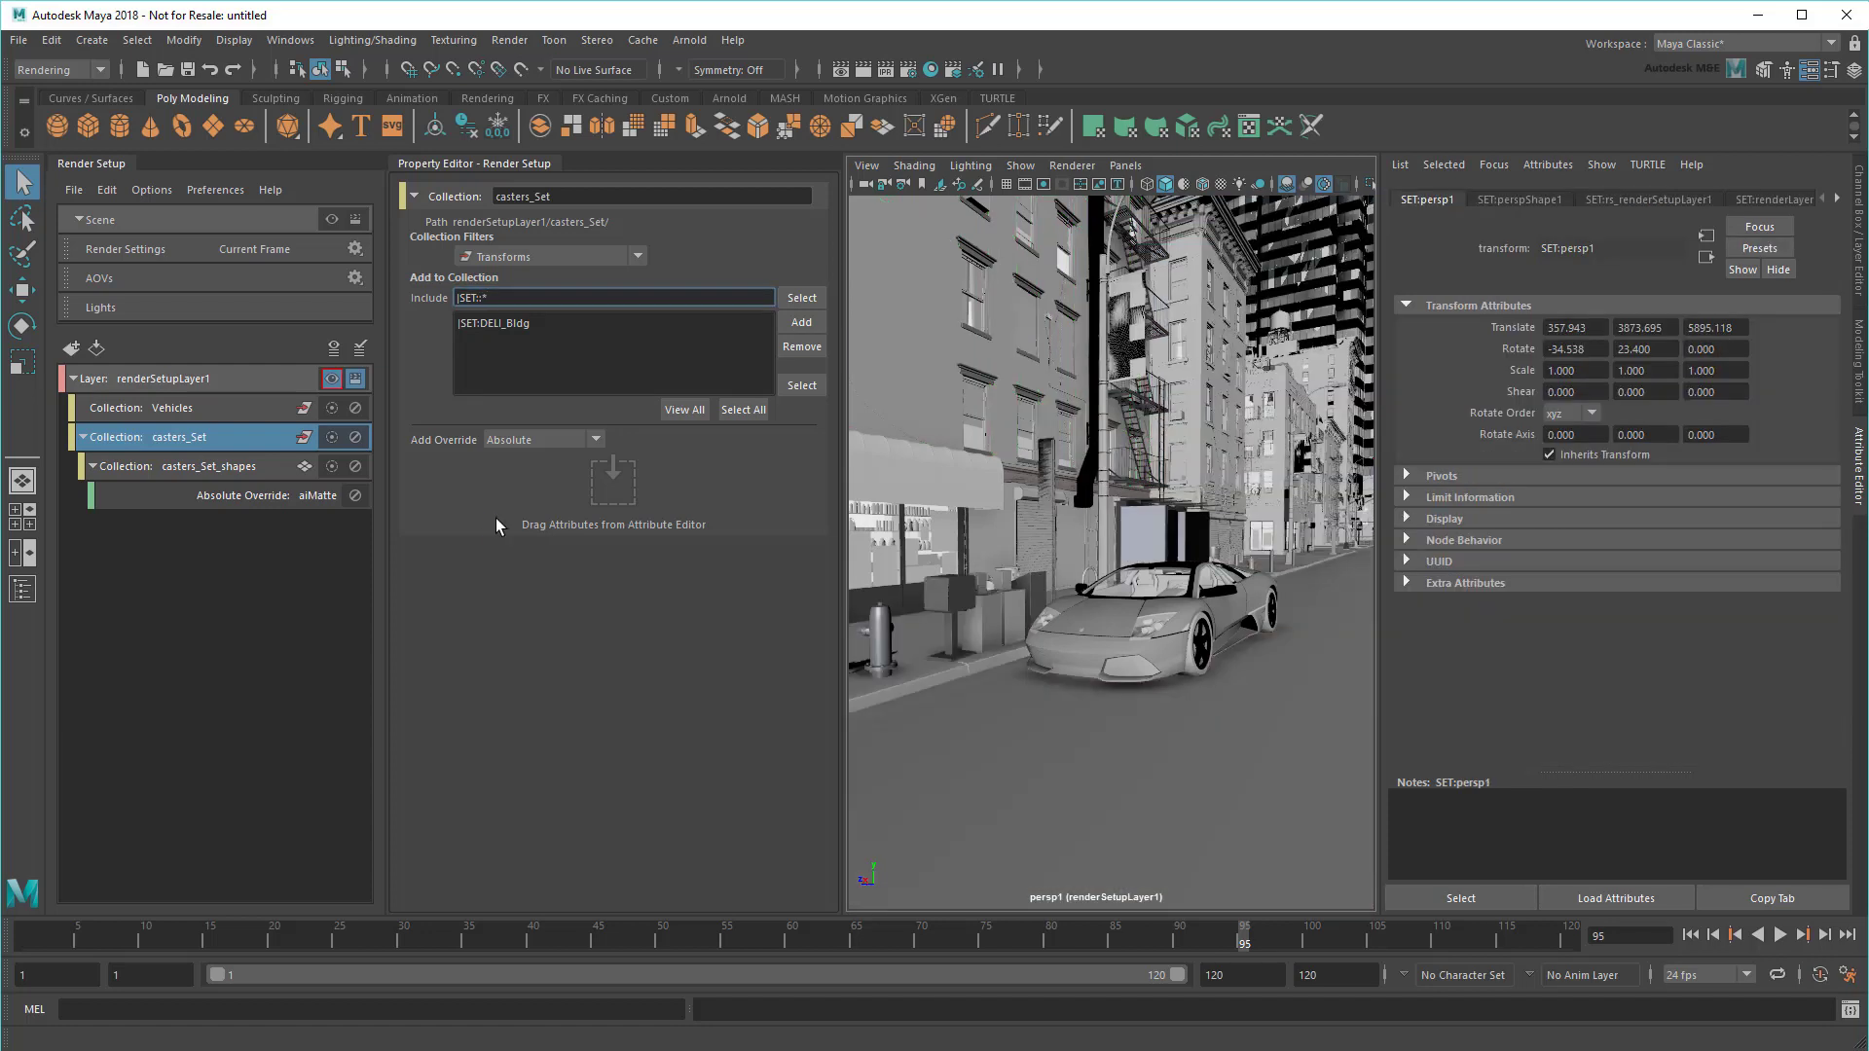
left_click(675, 413)
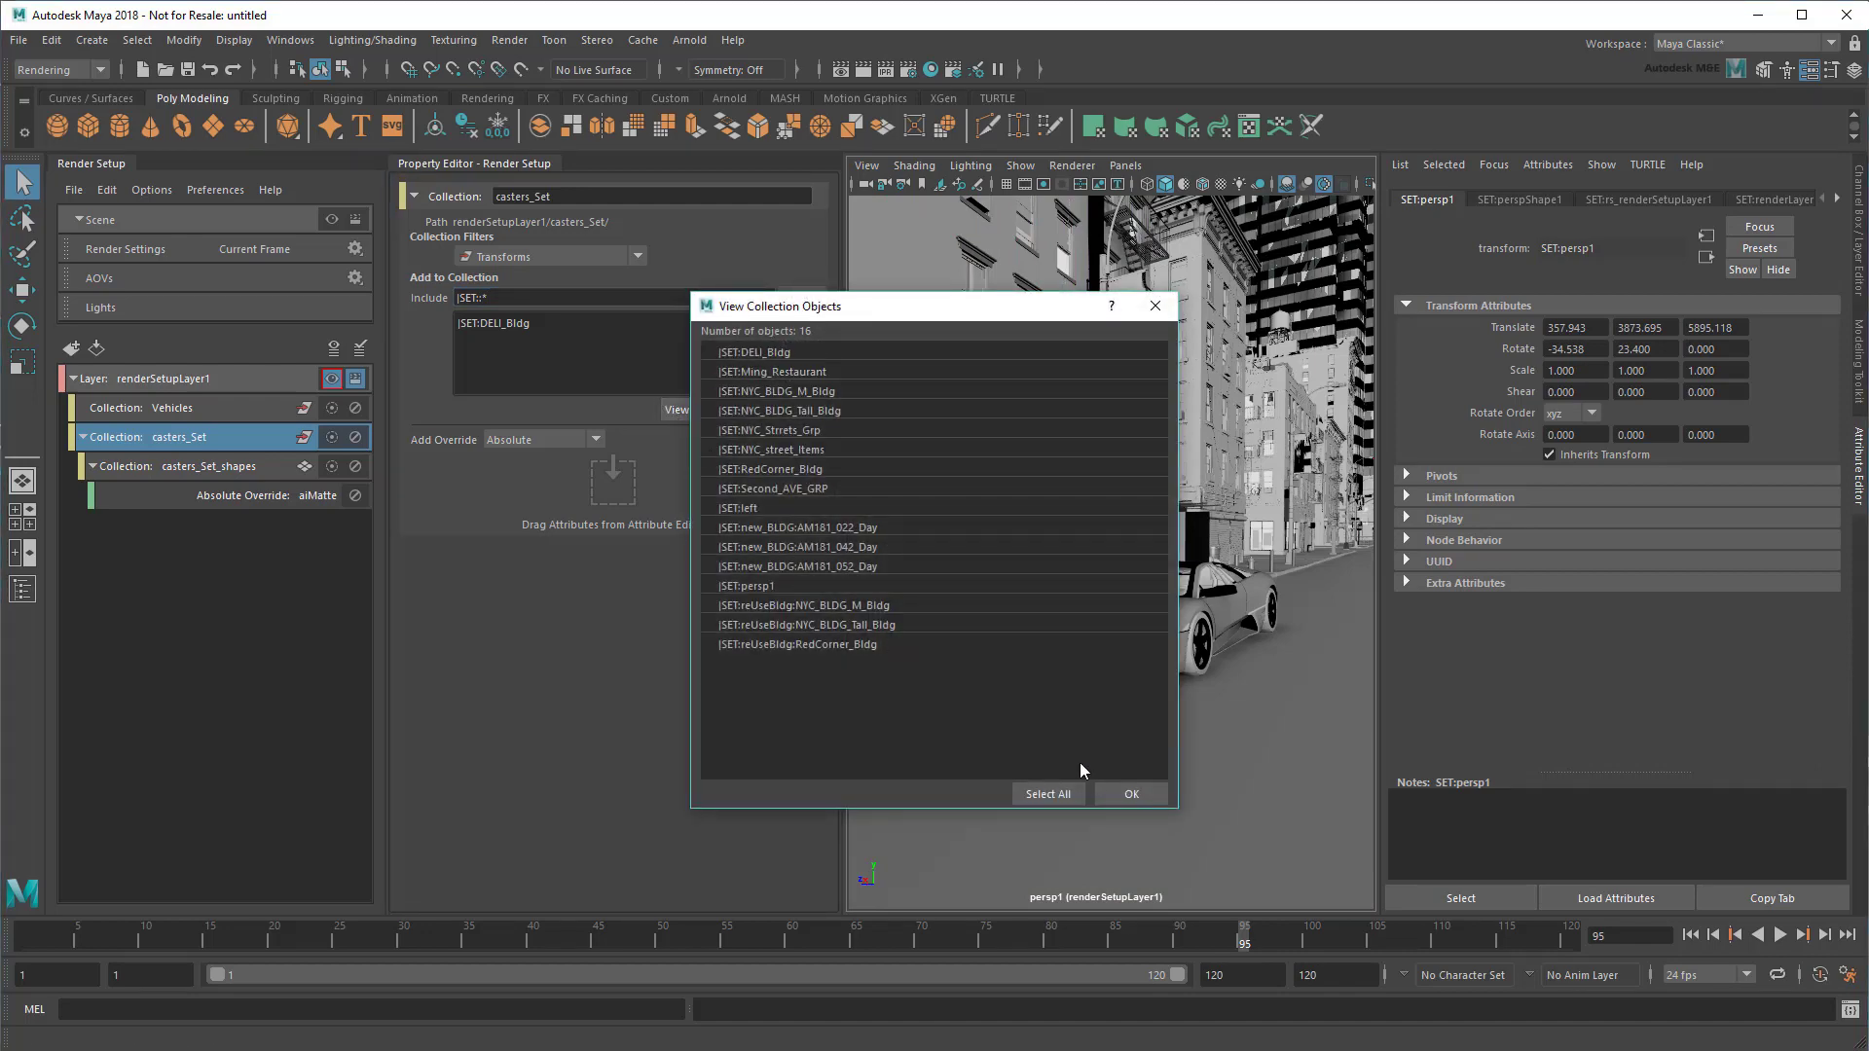
left_click(1129, 794)
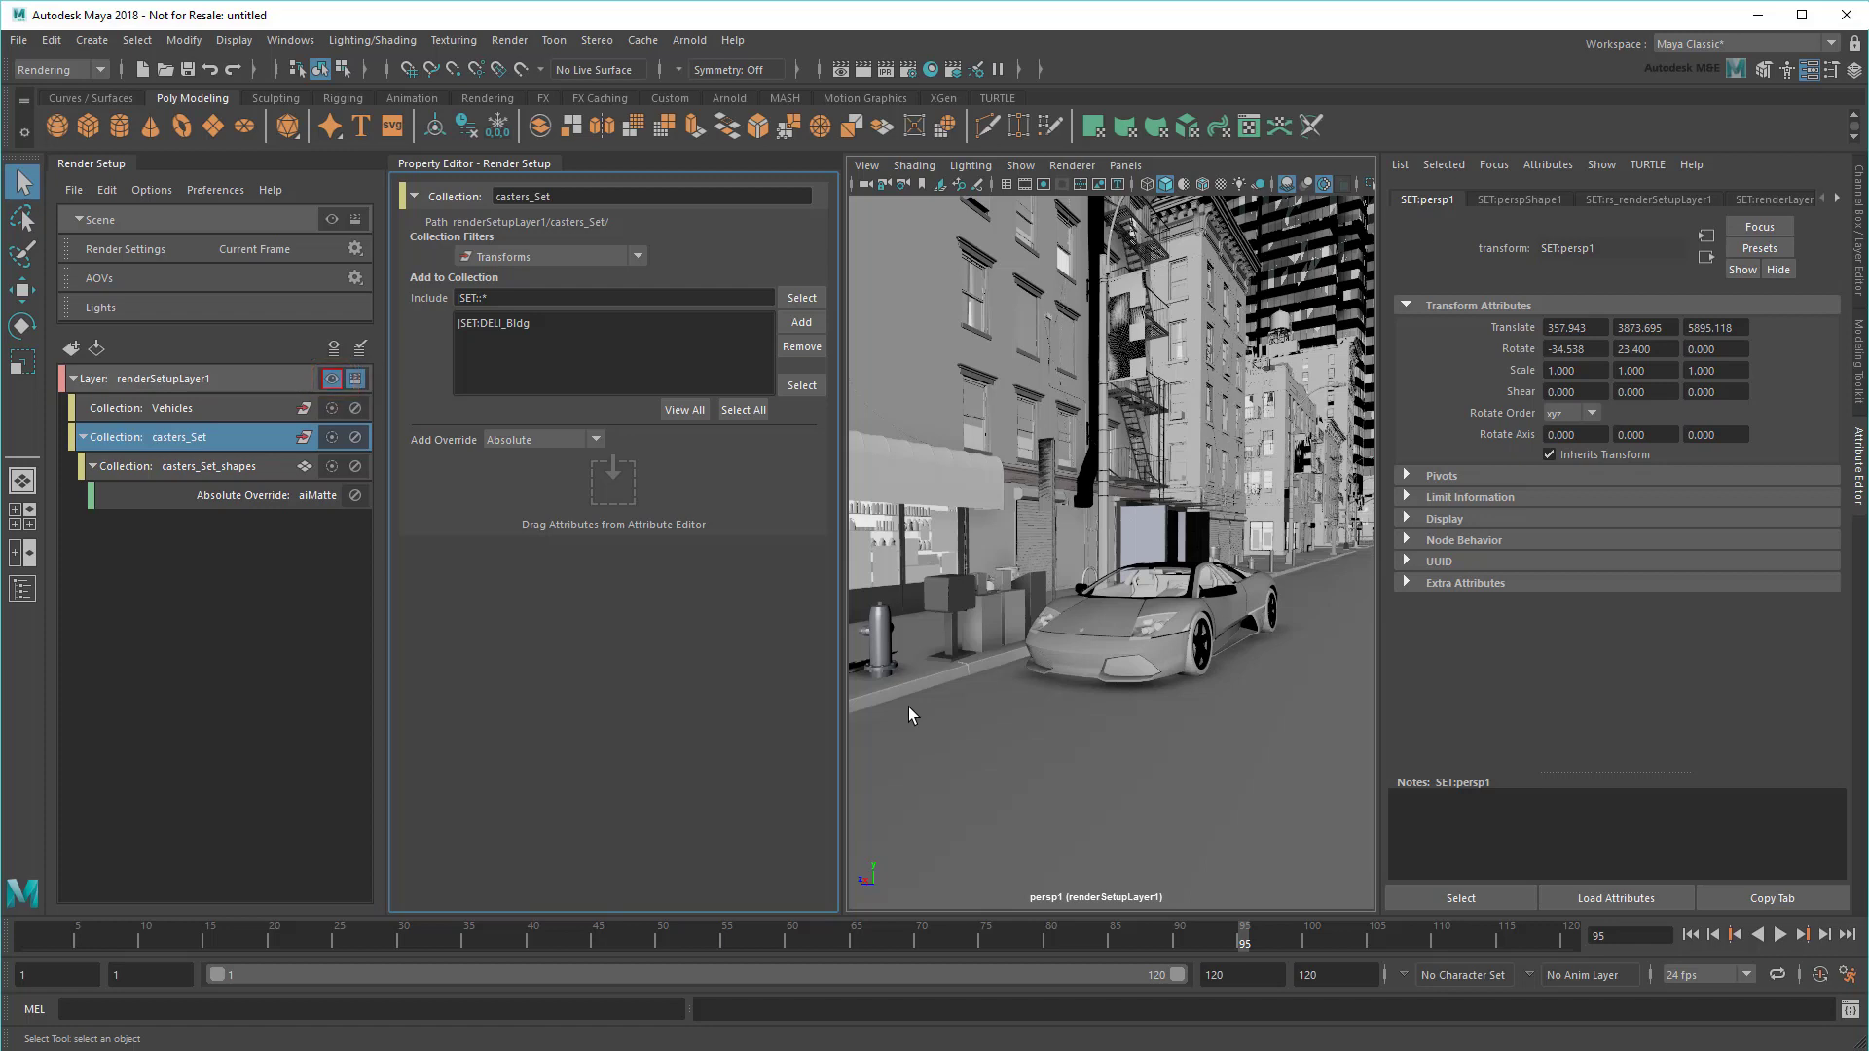
left_click(332, 379)
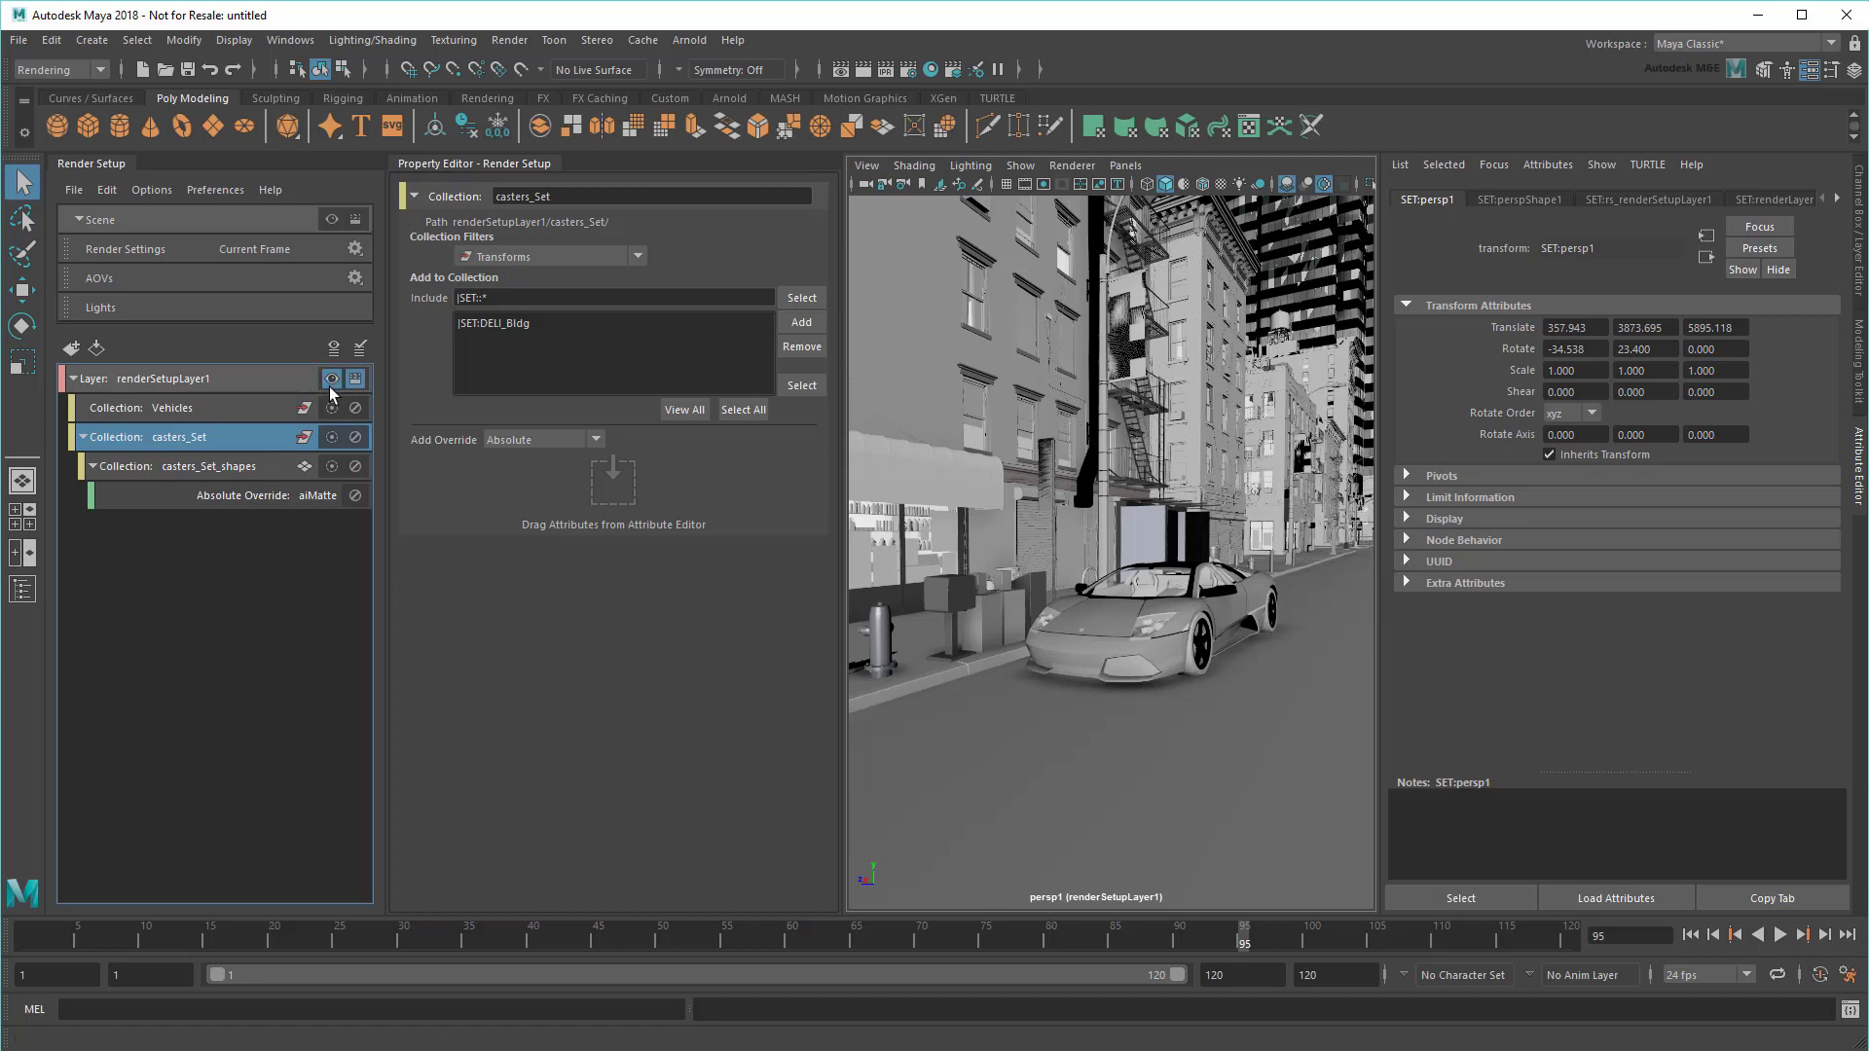
left_click(683, 41)
left_click(813, 91)
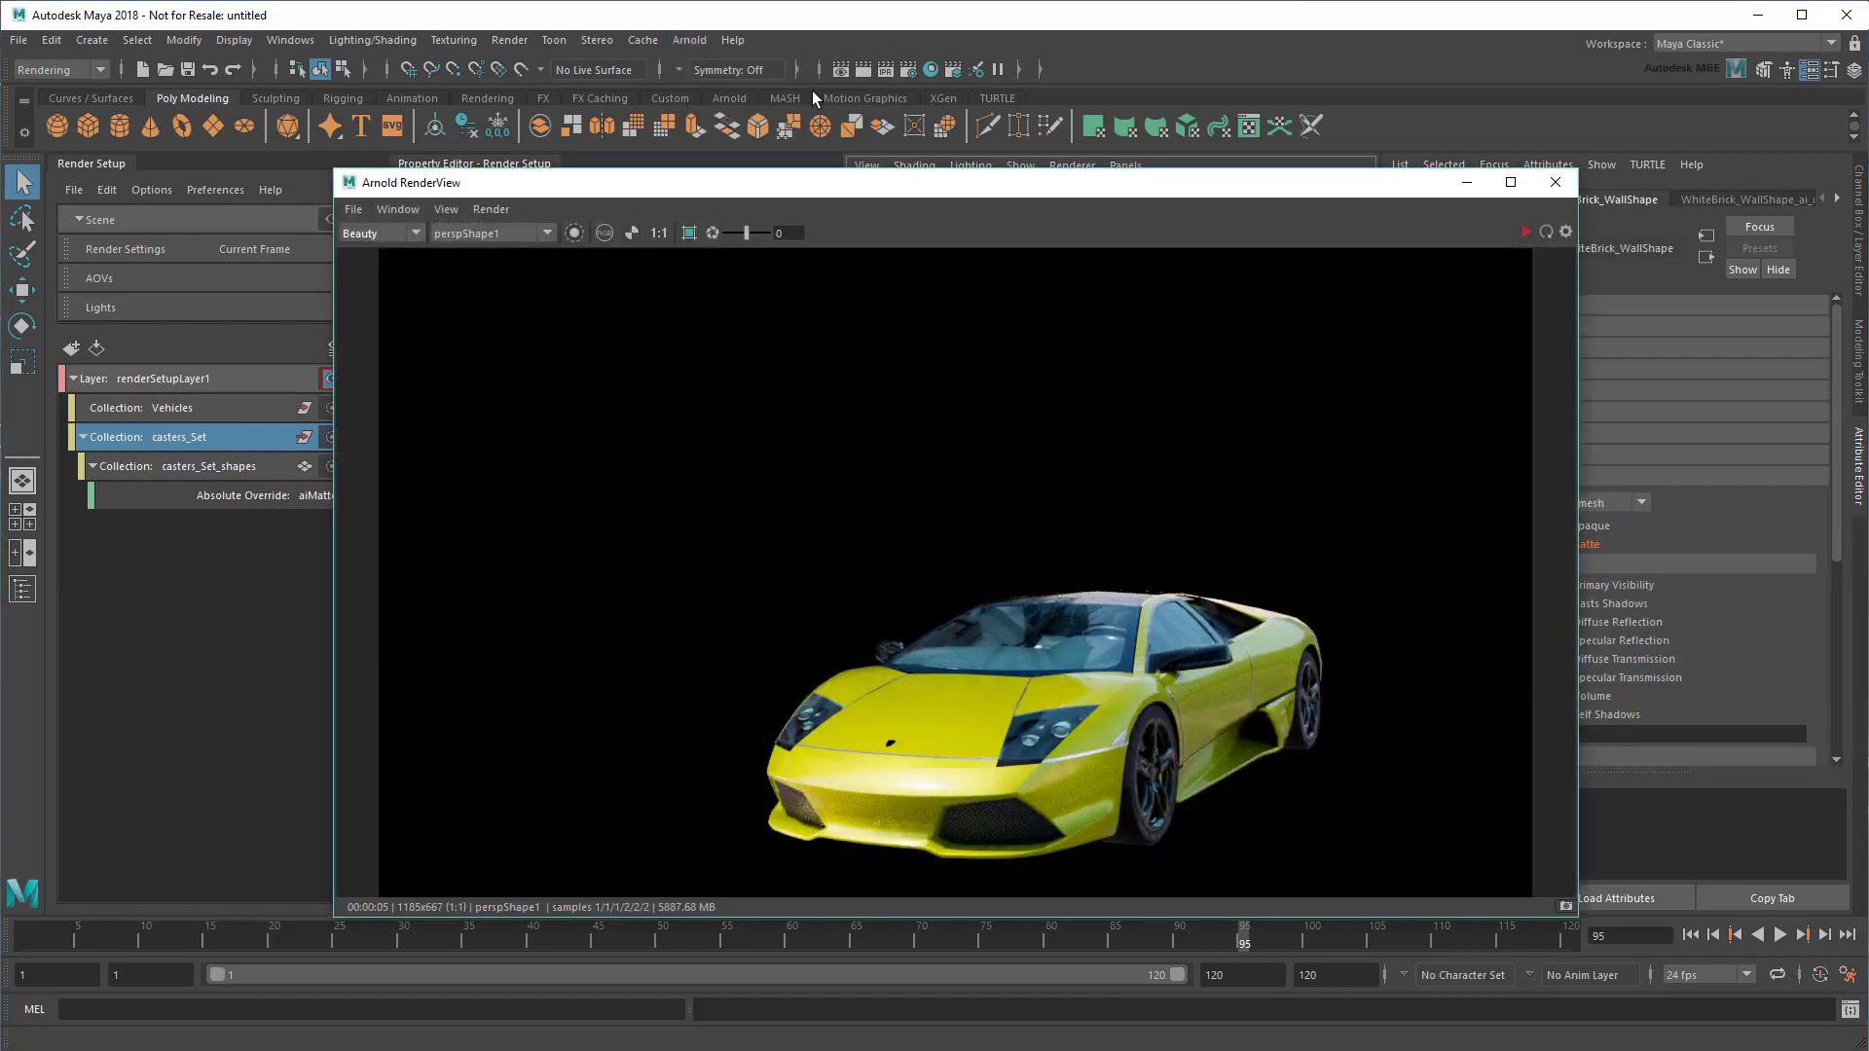
left_click(1544, 232)
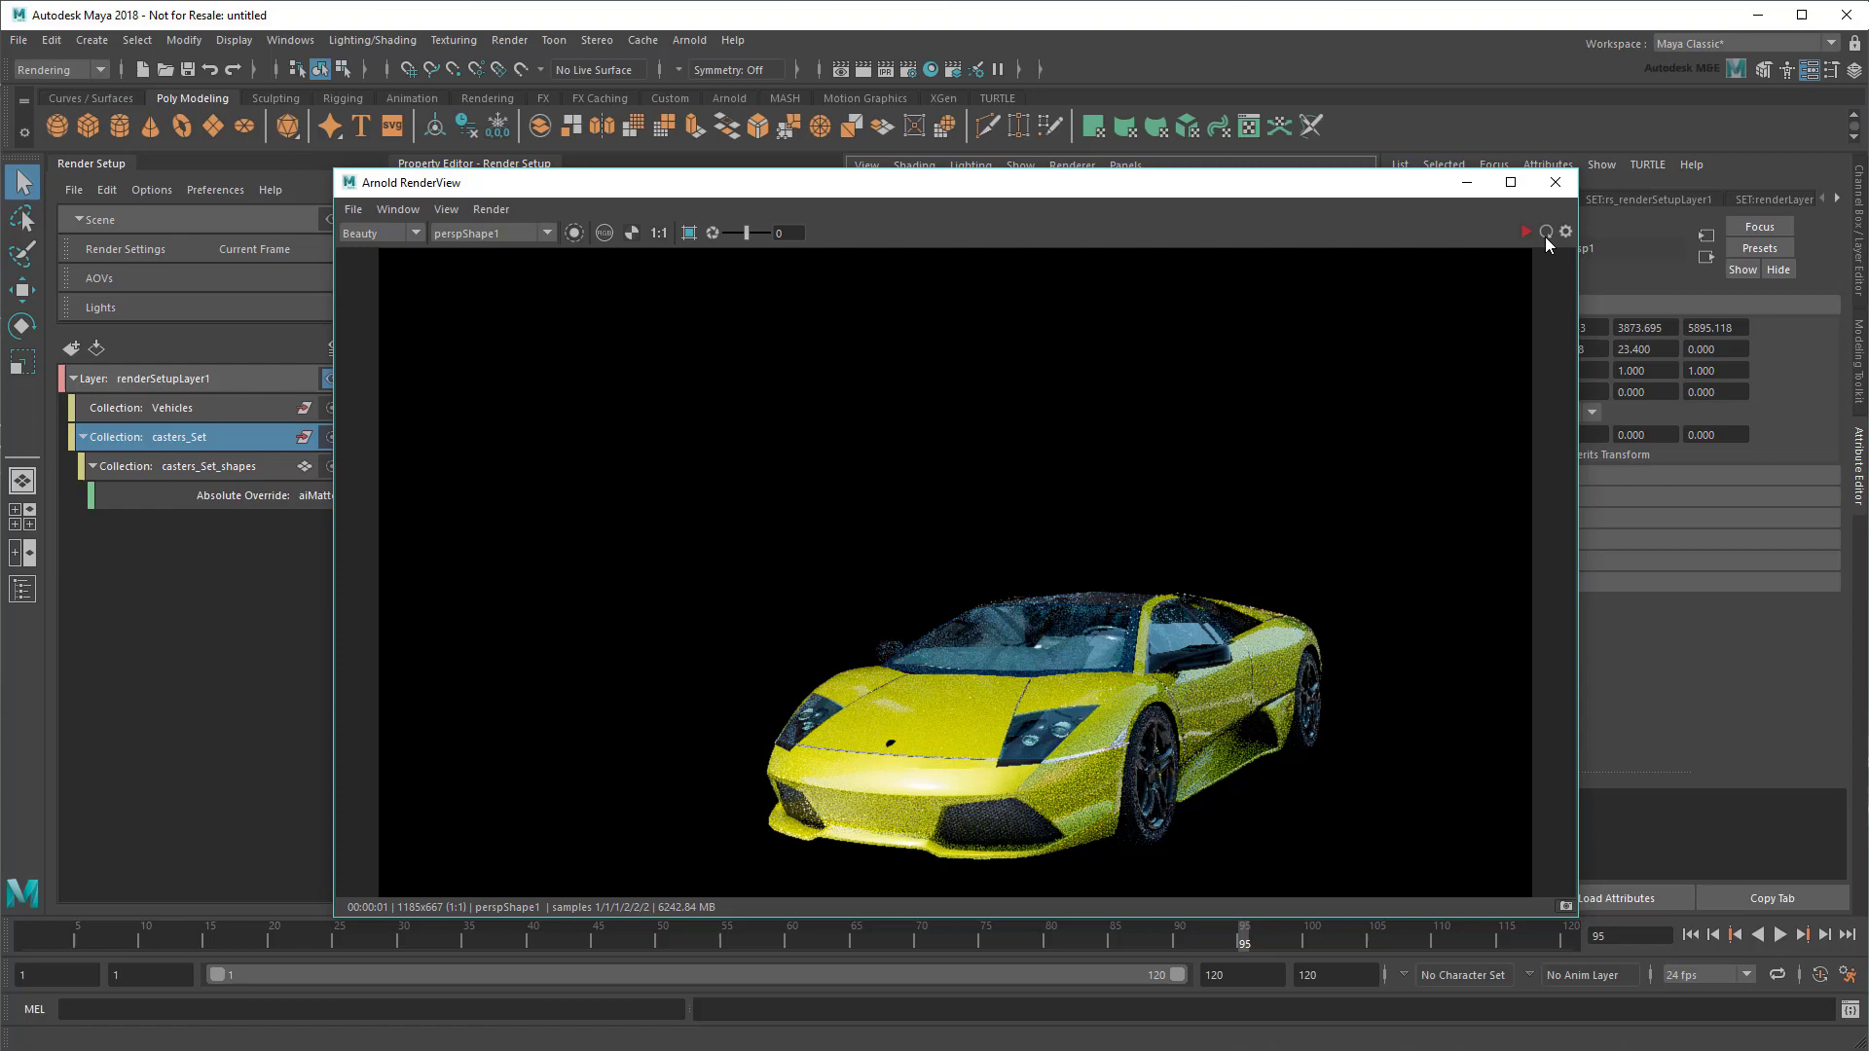
left_click(1554, 181)
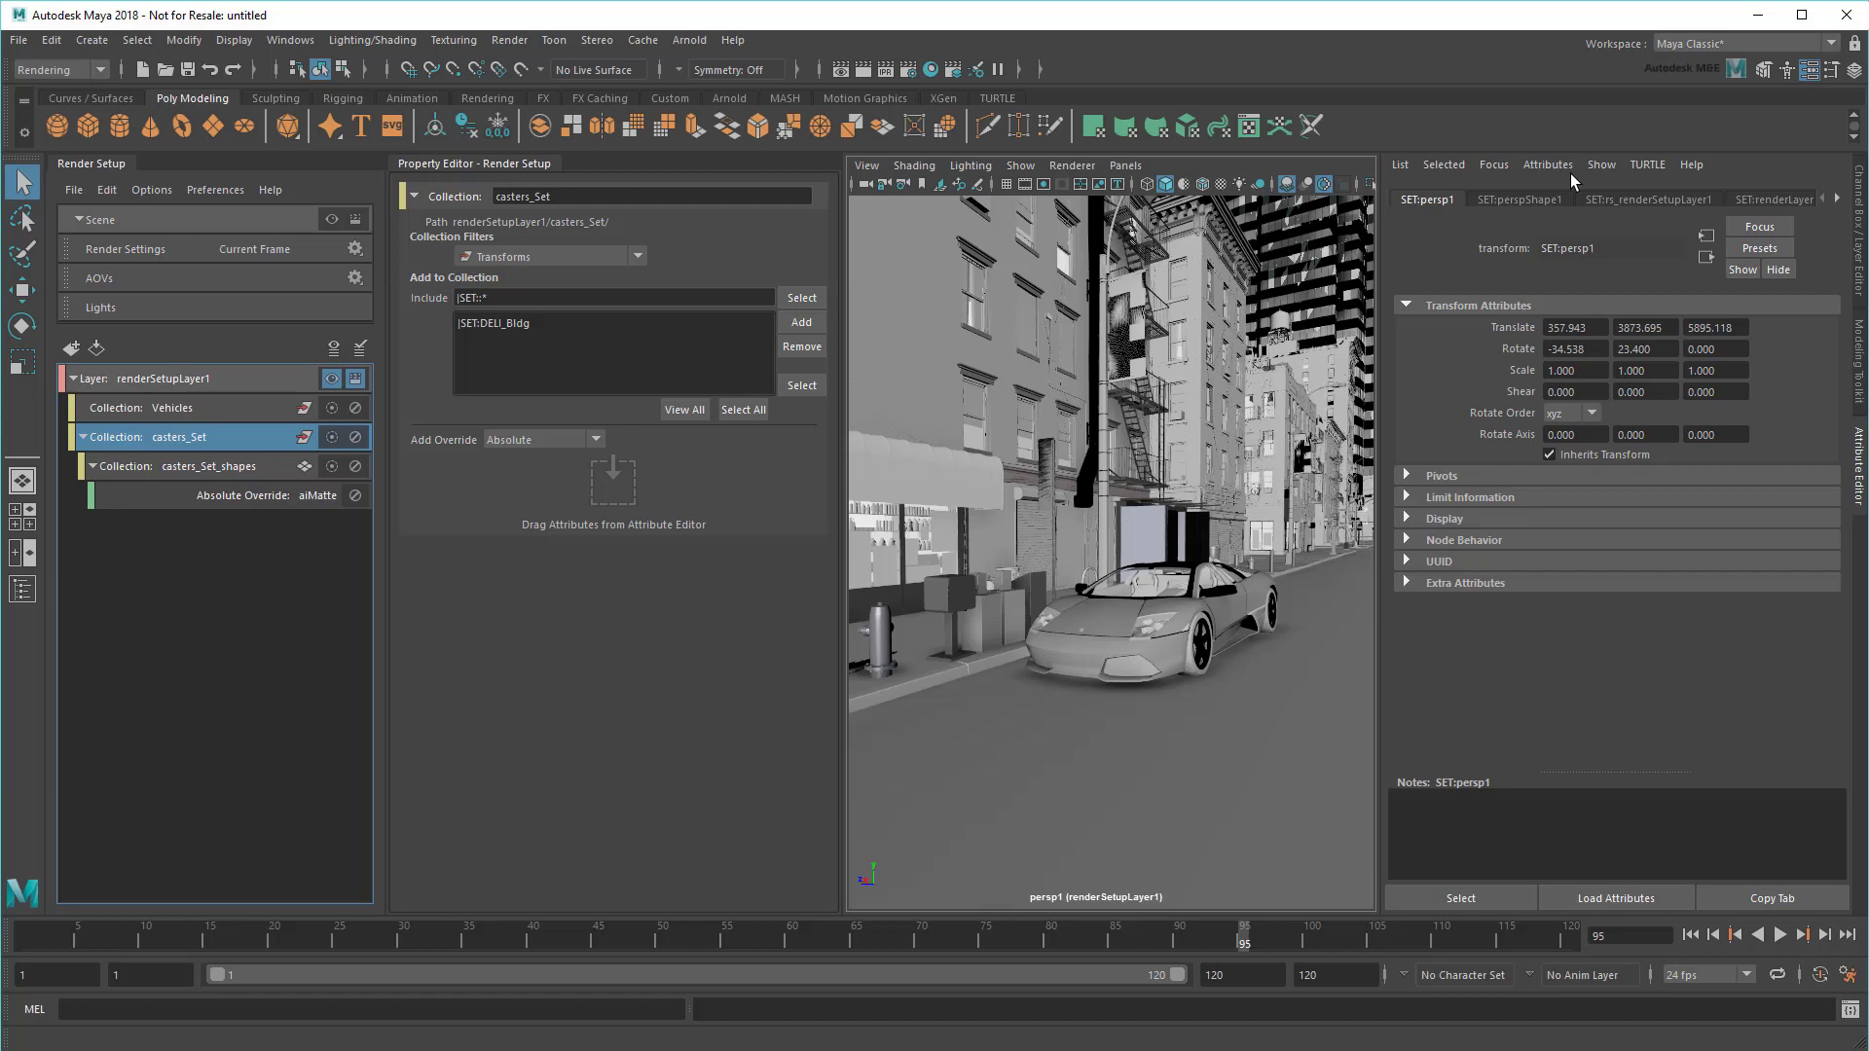
Step: Open the Outliner, select Bus_Stop, STD_buildings, STD_grass and Short_Bldg, then deselect
left_click_drag(1070, 785, 1177, 753, "alt")
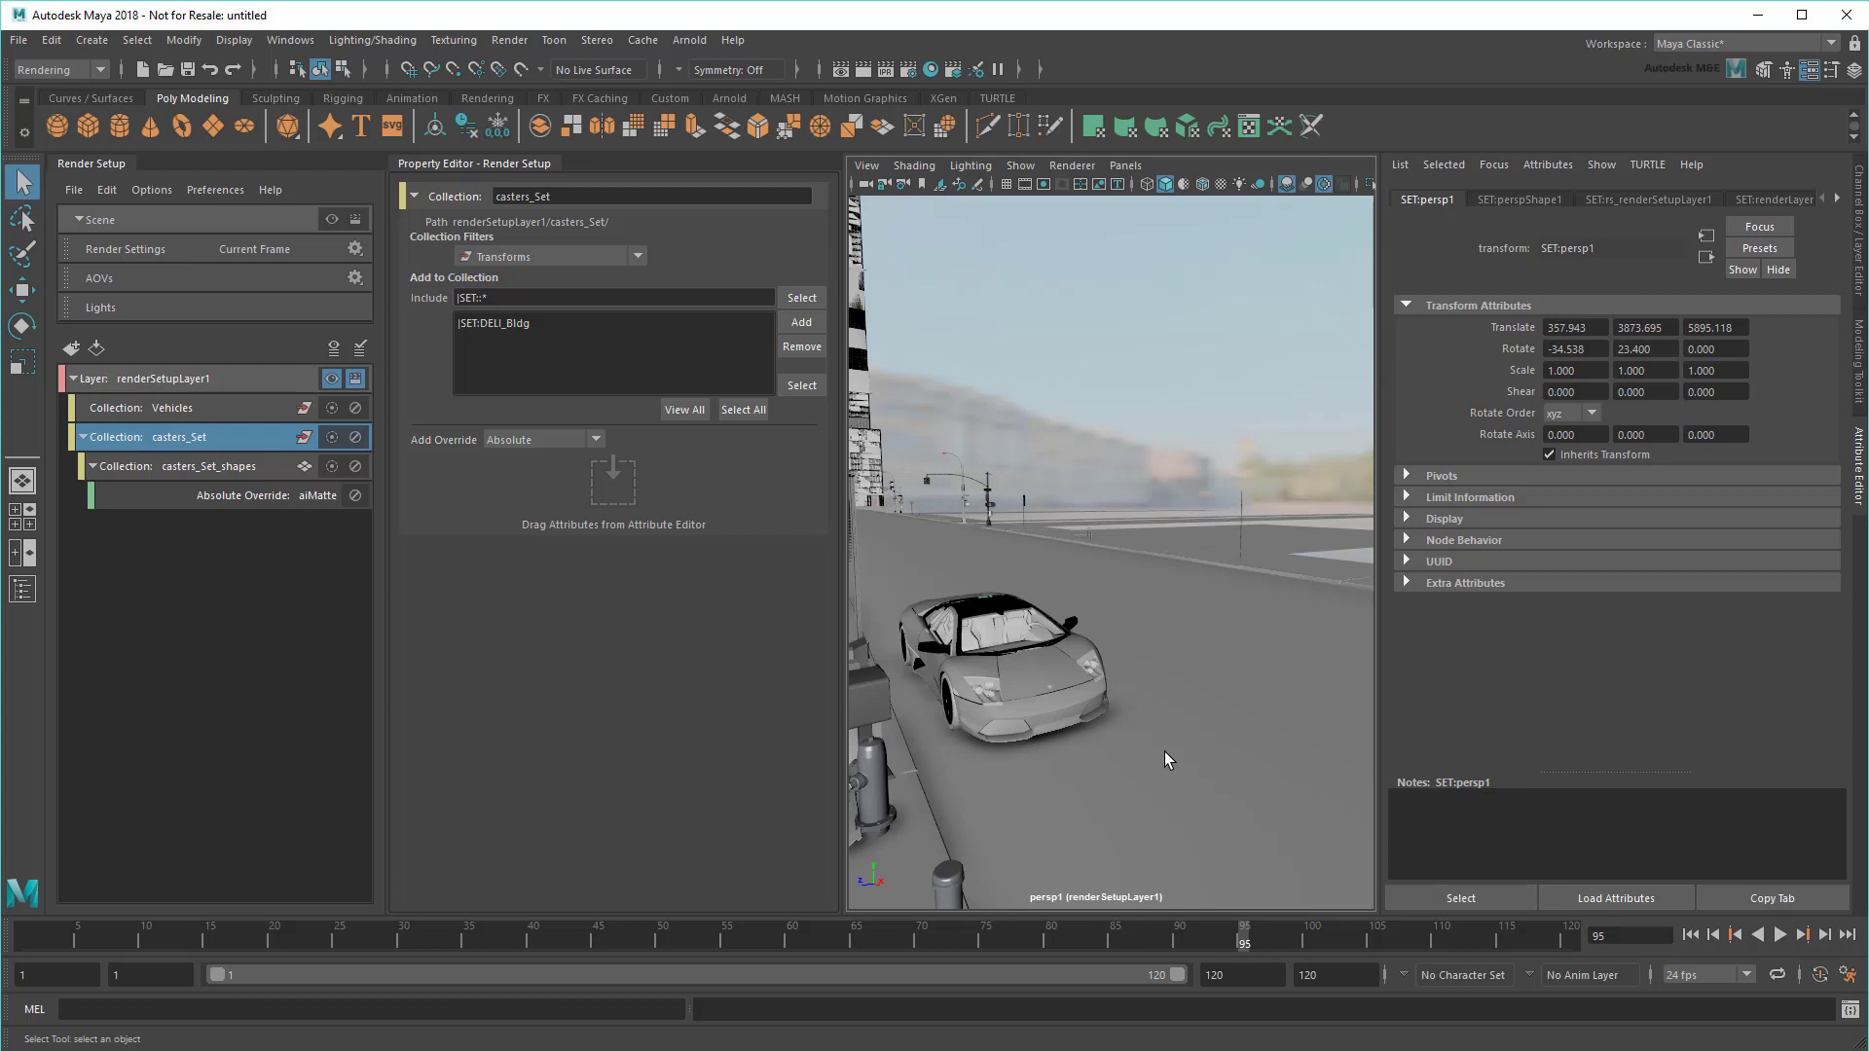
left_click(22, 589)
left_click(150, 283)
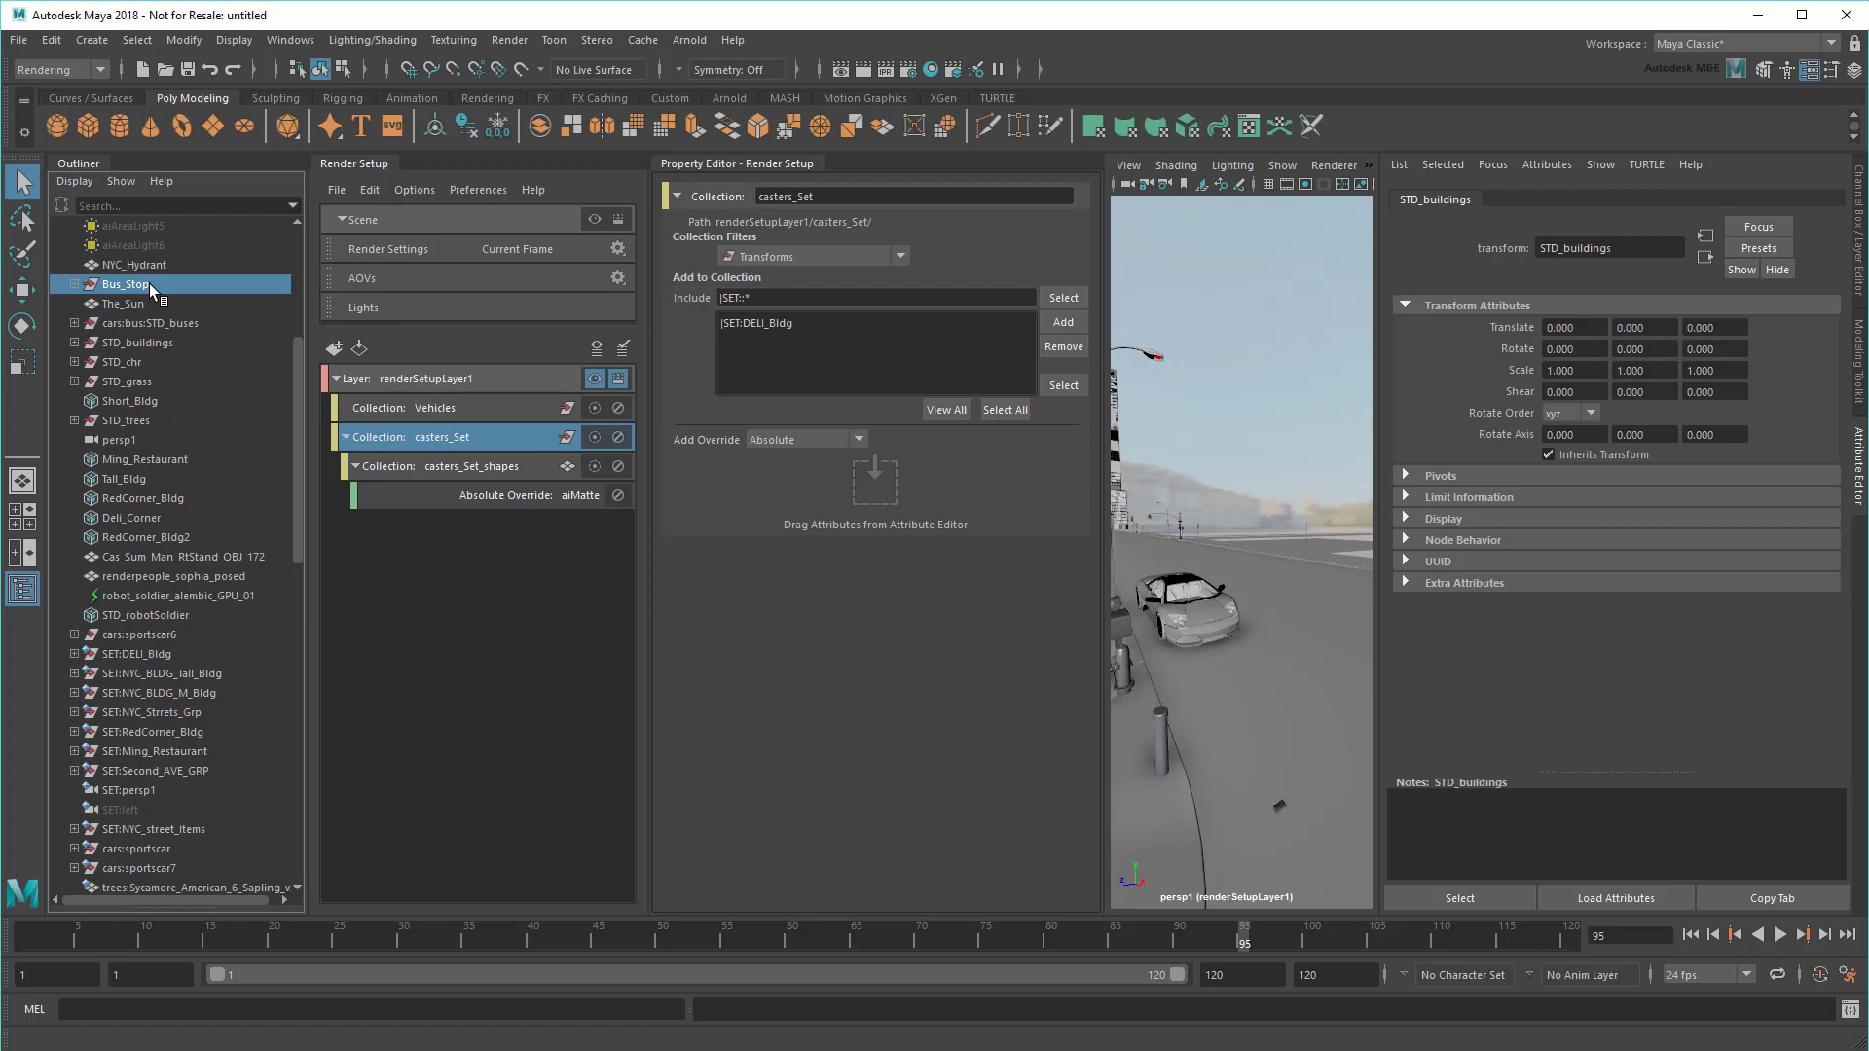
left_click(169, 342, "ctrl")
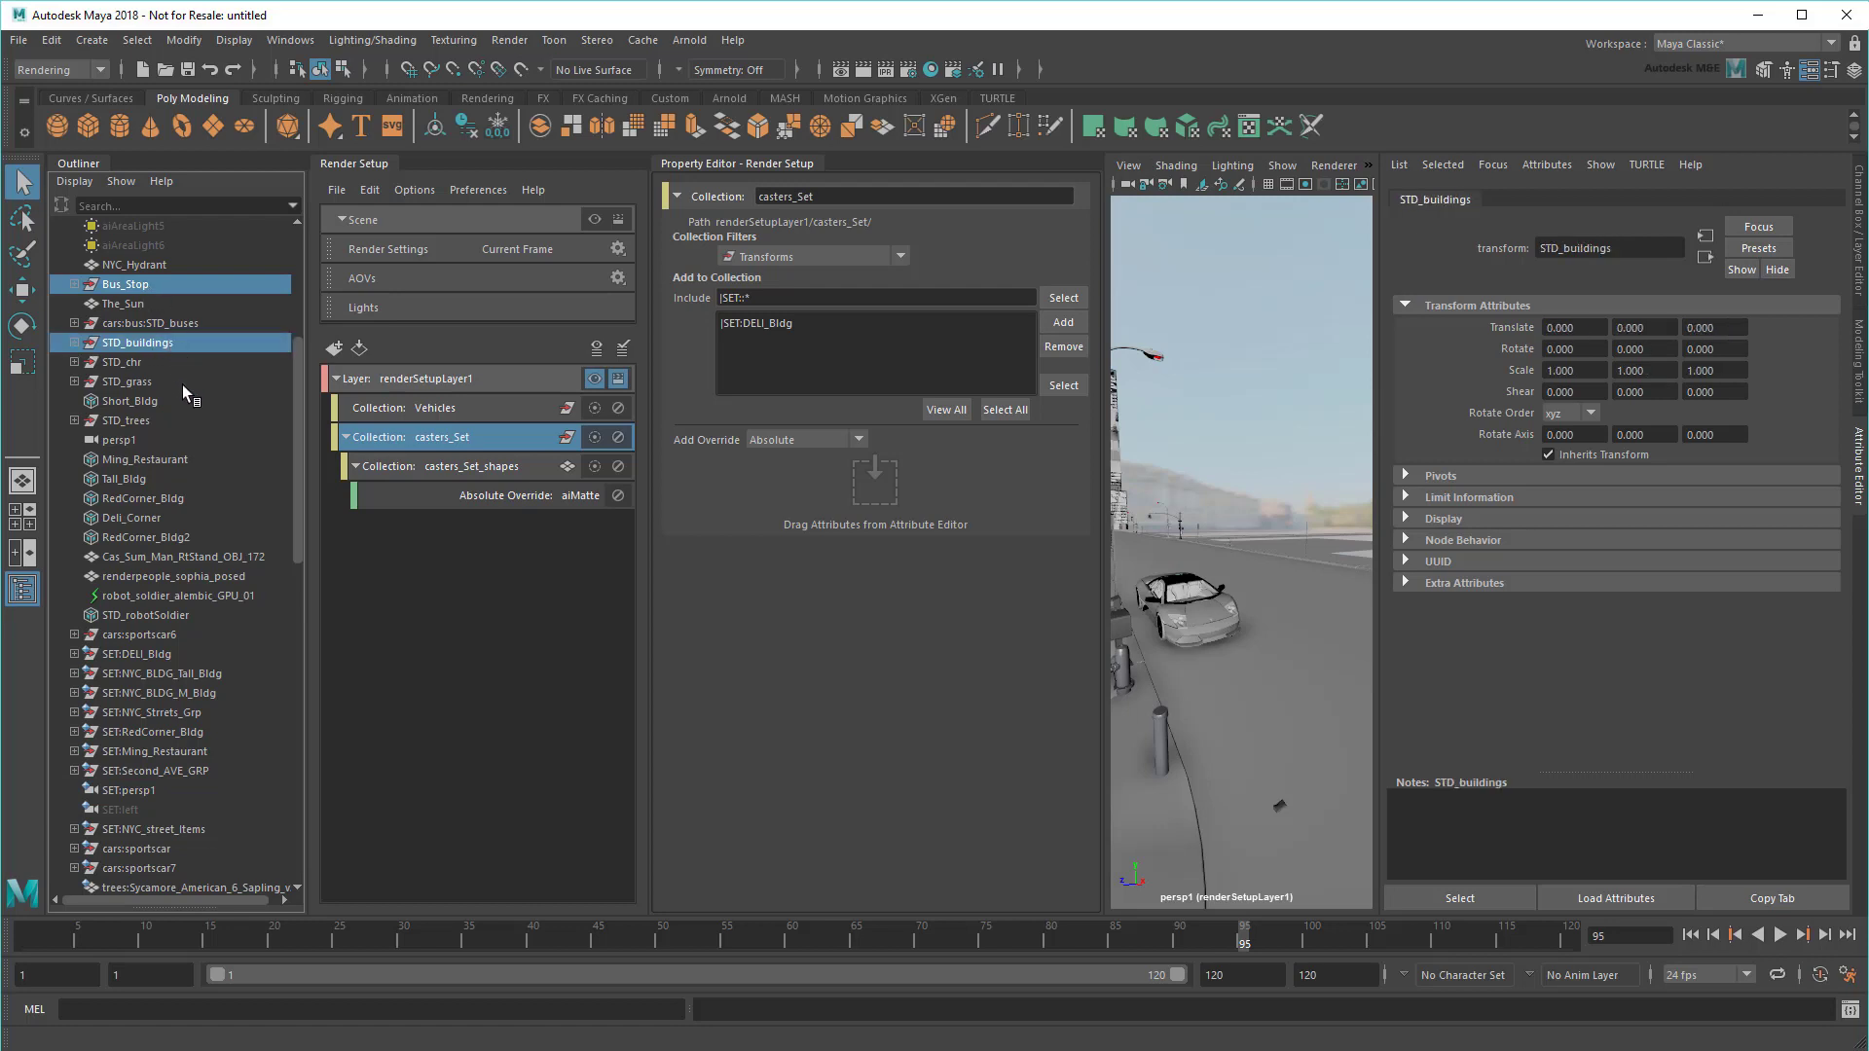
left_click(183, 384, "ctrl")
left_click(183, 399, "ctrl")
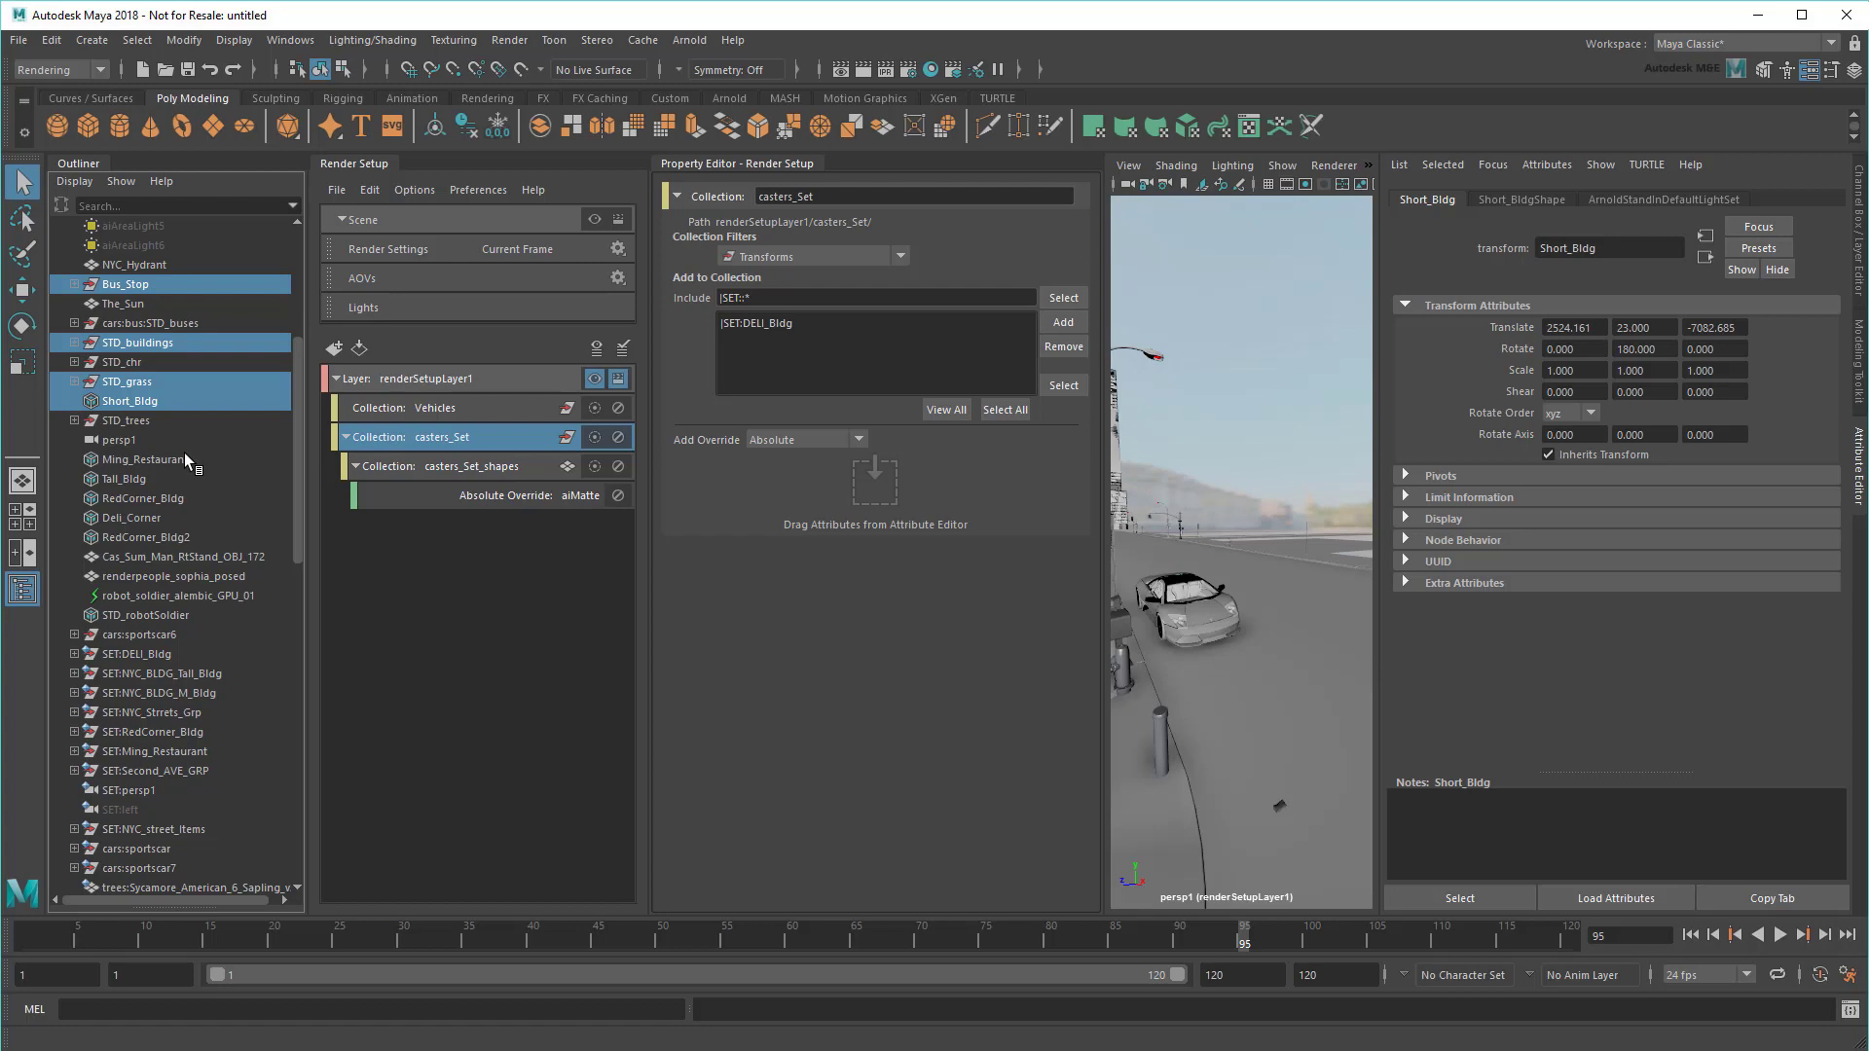
key("Escape")
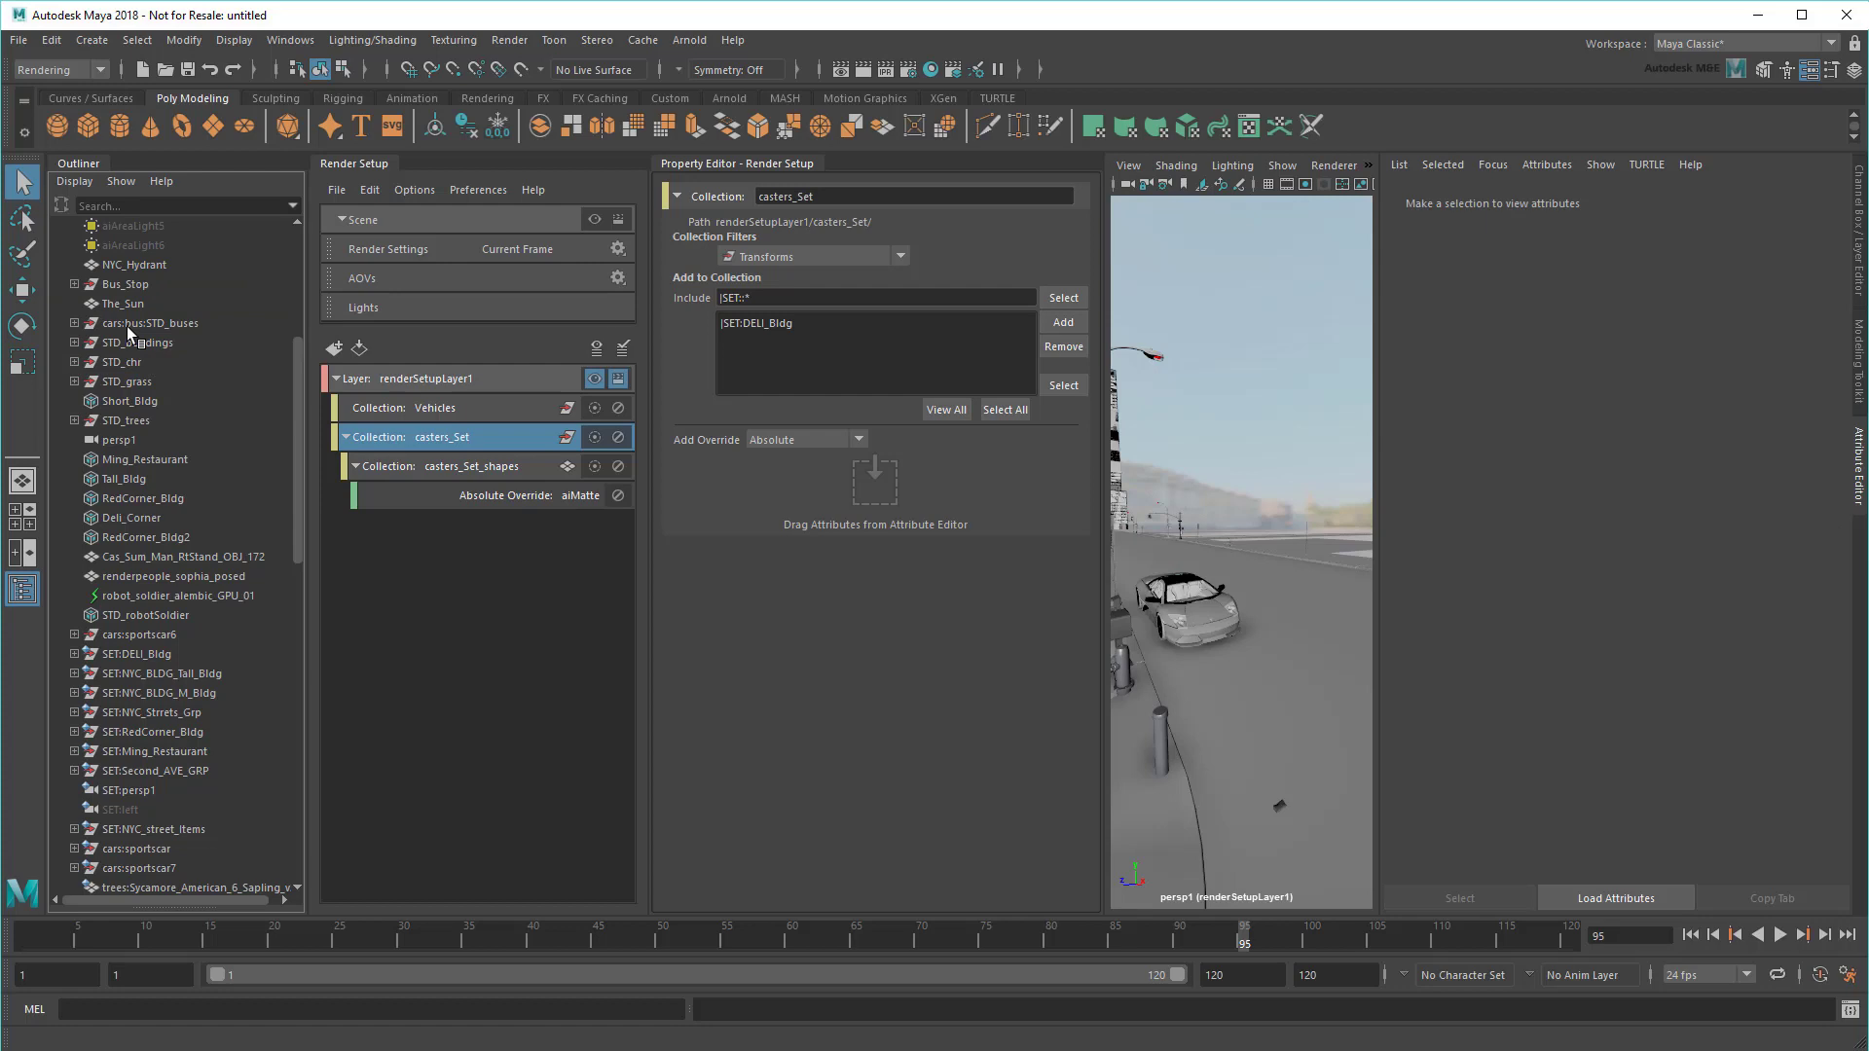
Step: Filter the Outliner to show objects outside casters_Set
left_click(77, 185)
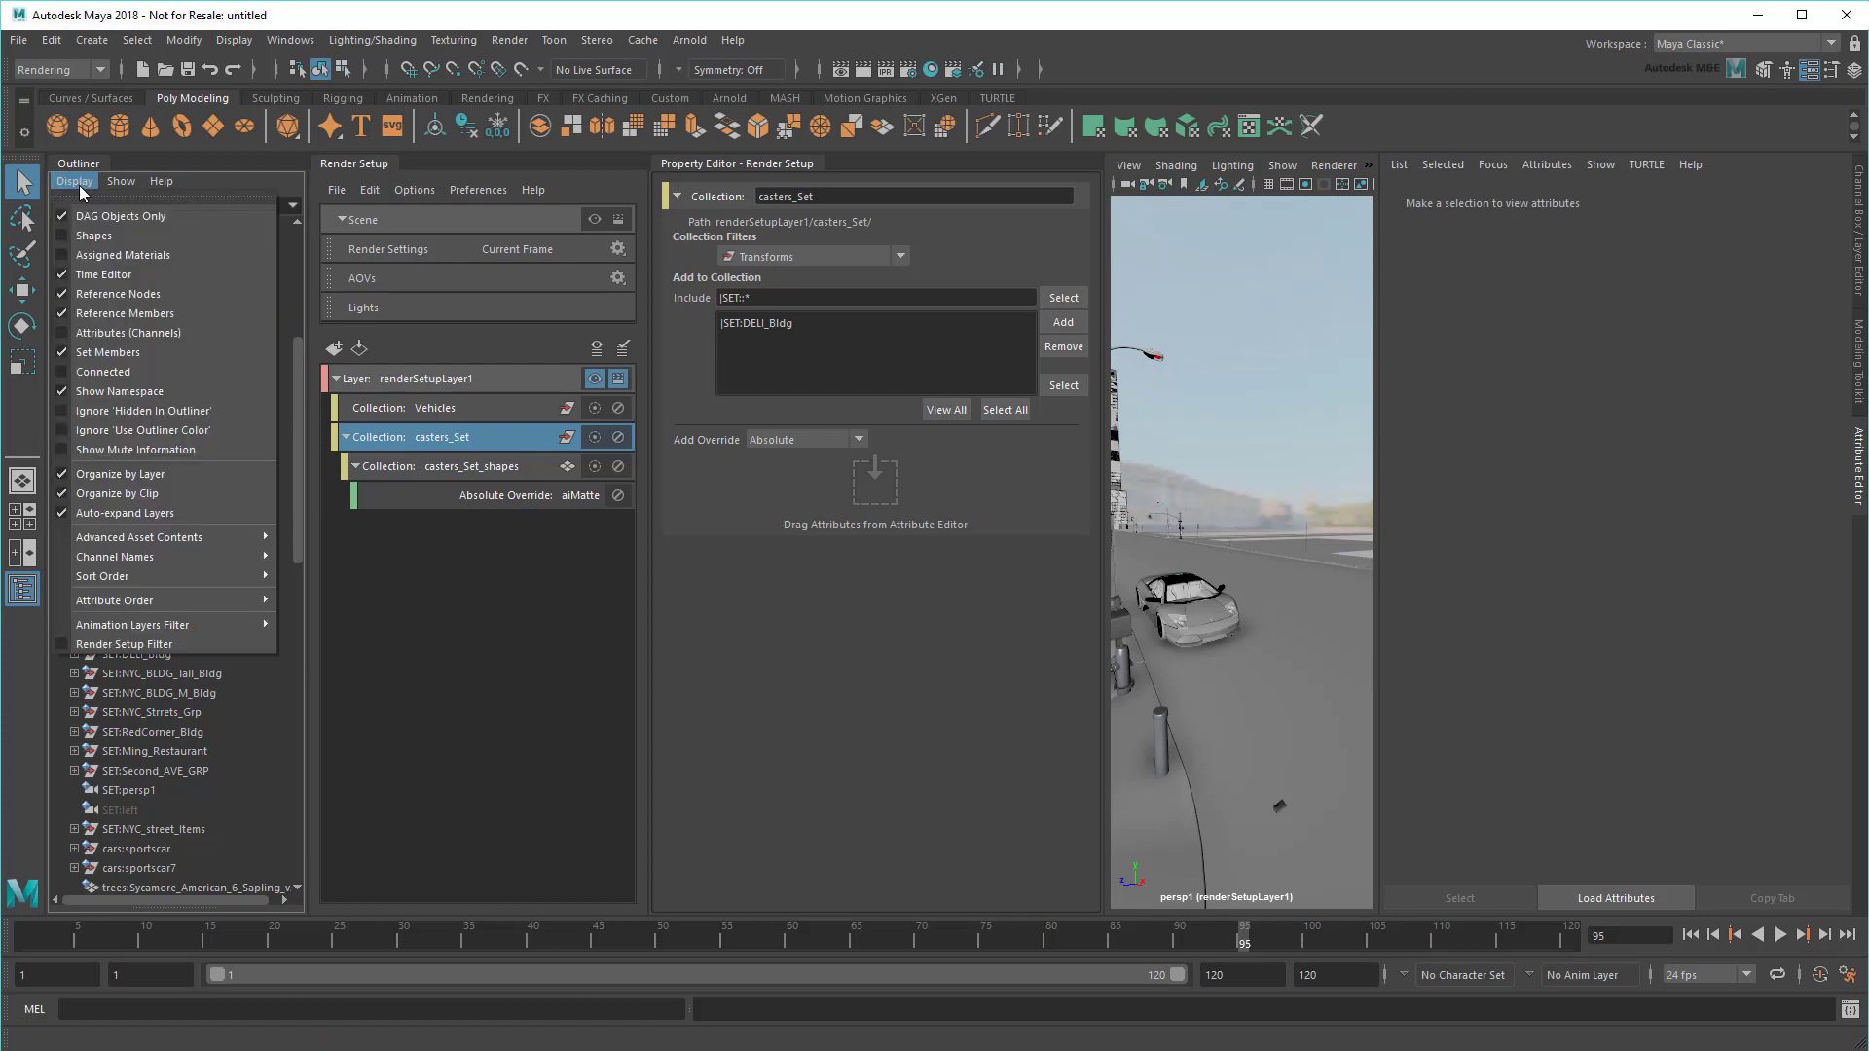
left_click(196, 645)
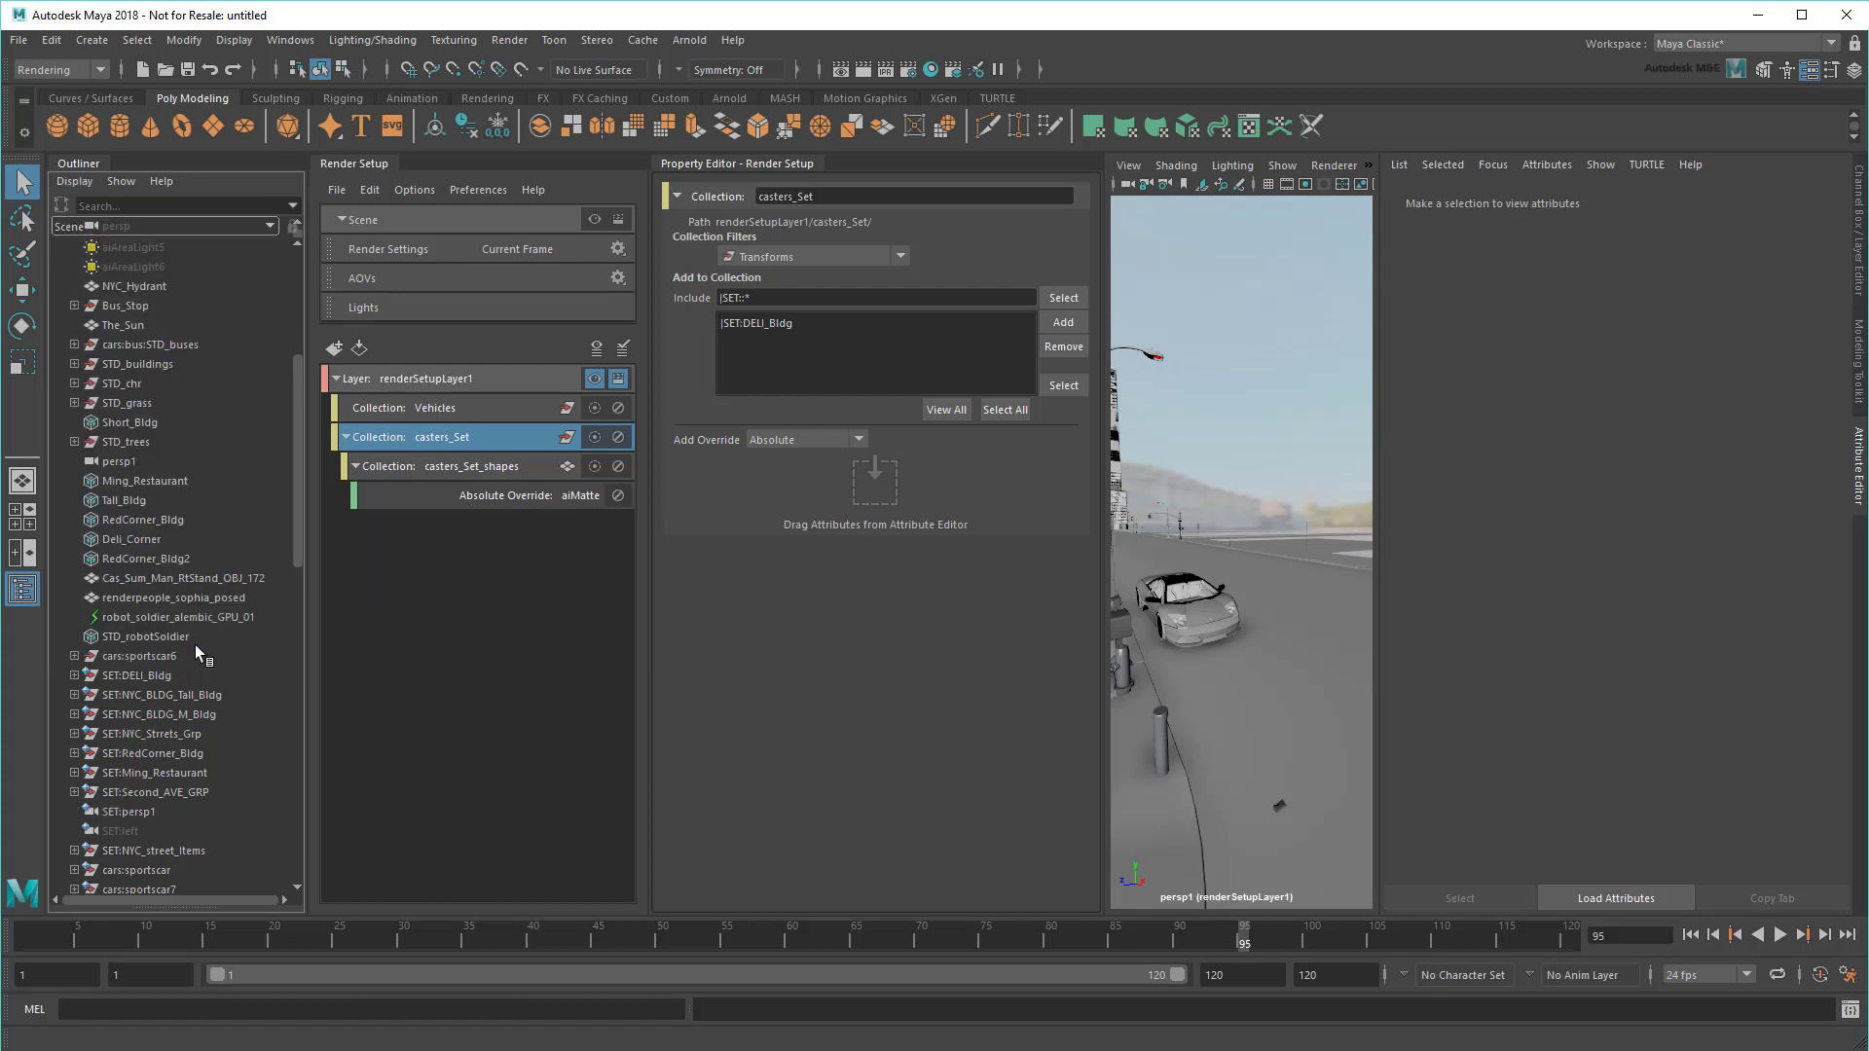
left_click(267, 229)
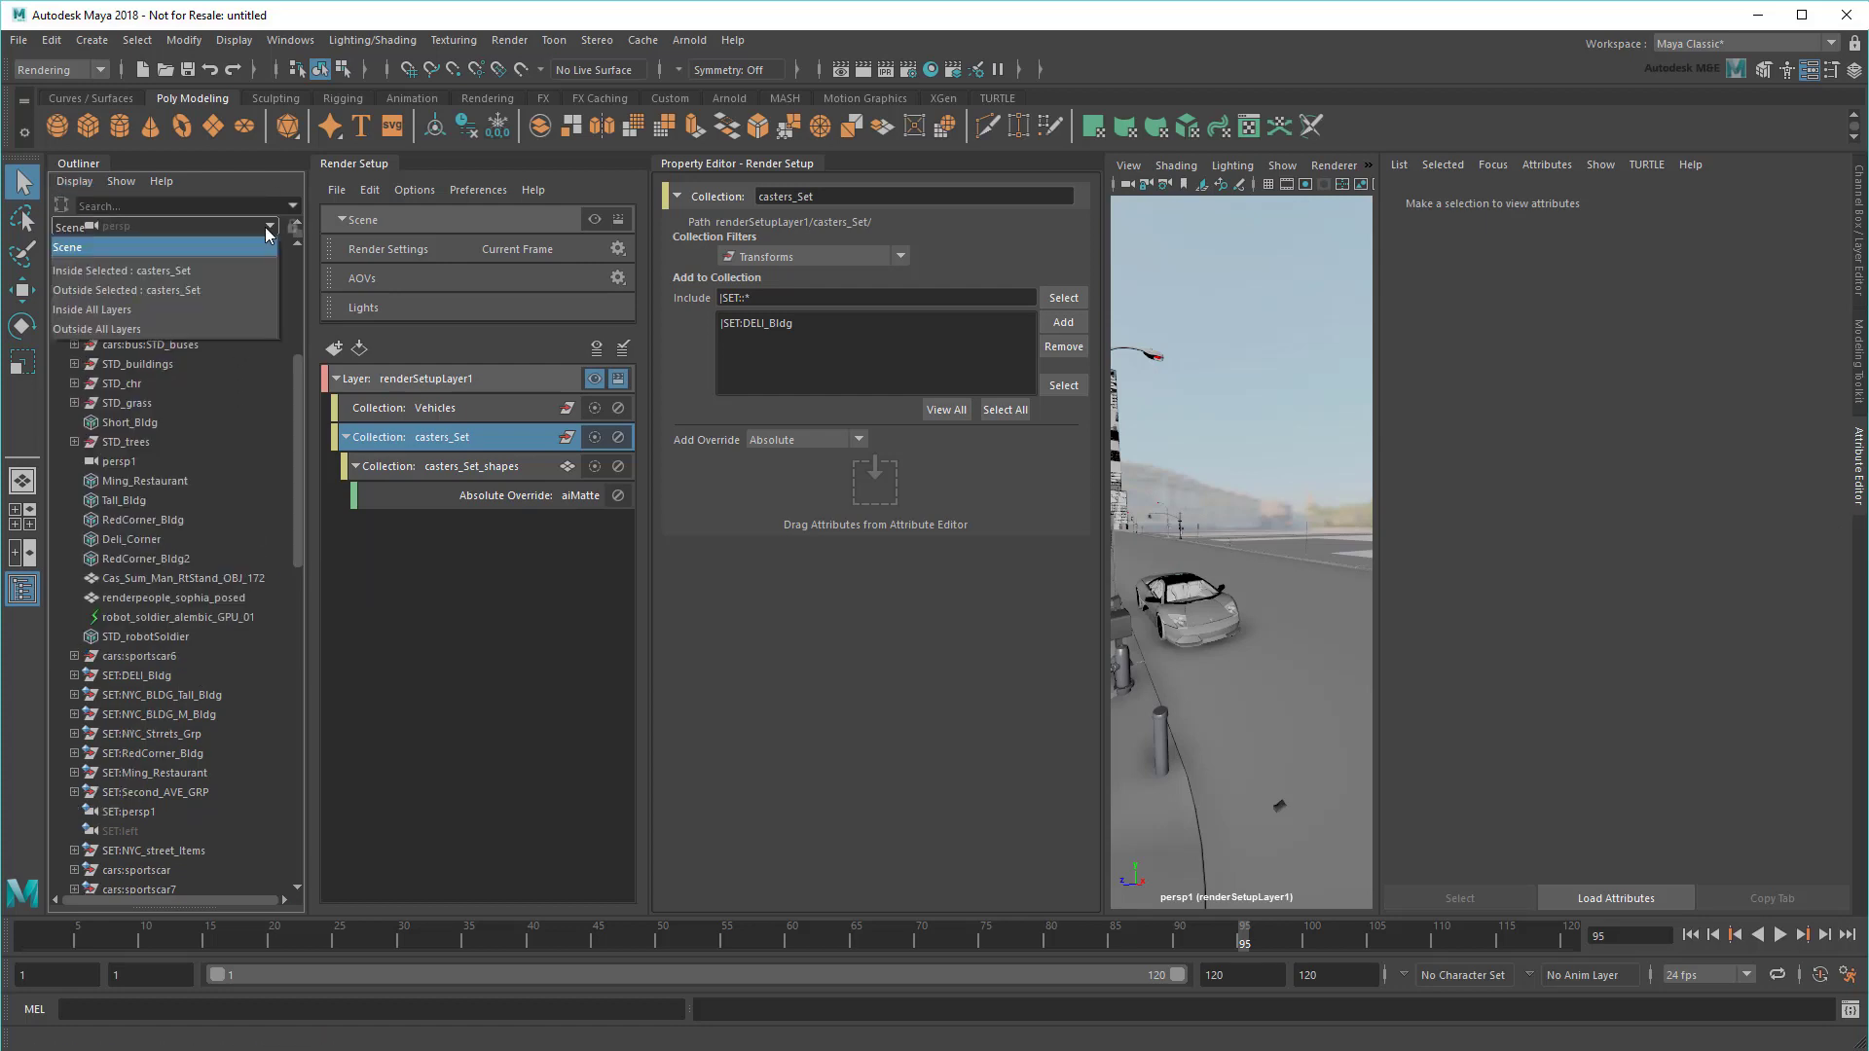
left_click(210, 288)
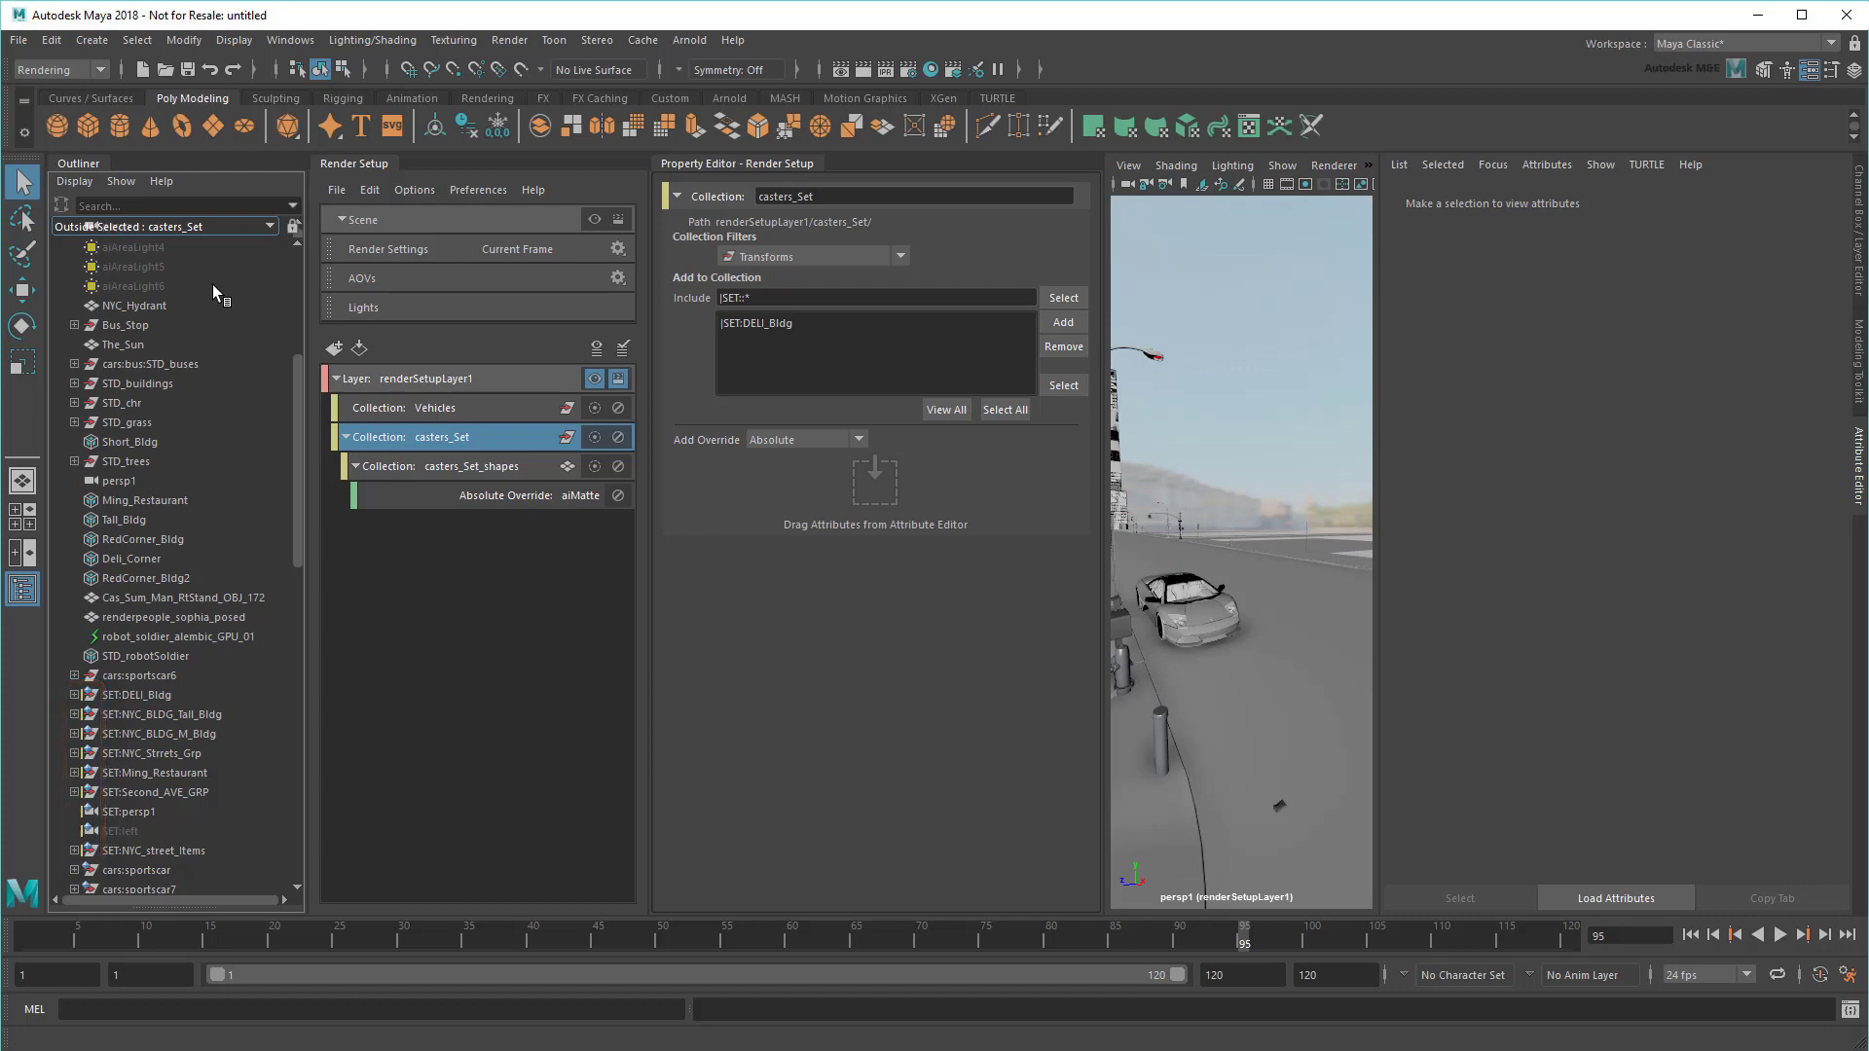
Step: Add Bus_Stop, Short_Bldg and Ming_Restaurant through RedCorner_Bldg2 to casters_Set
left_click(144, 323)
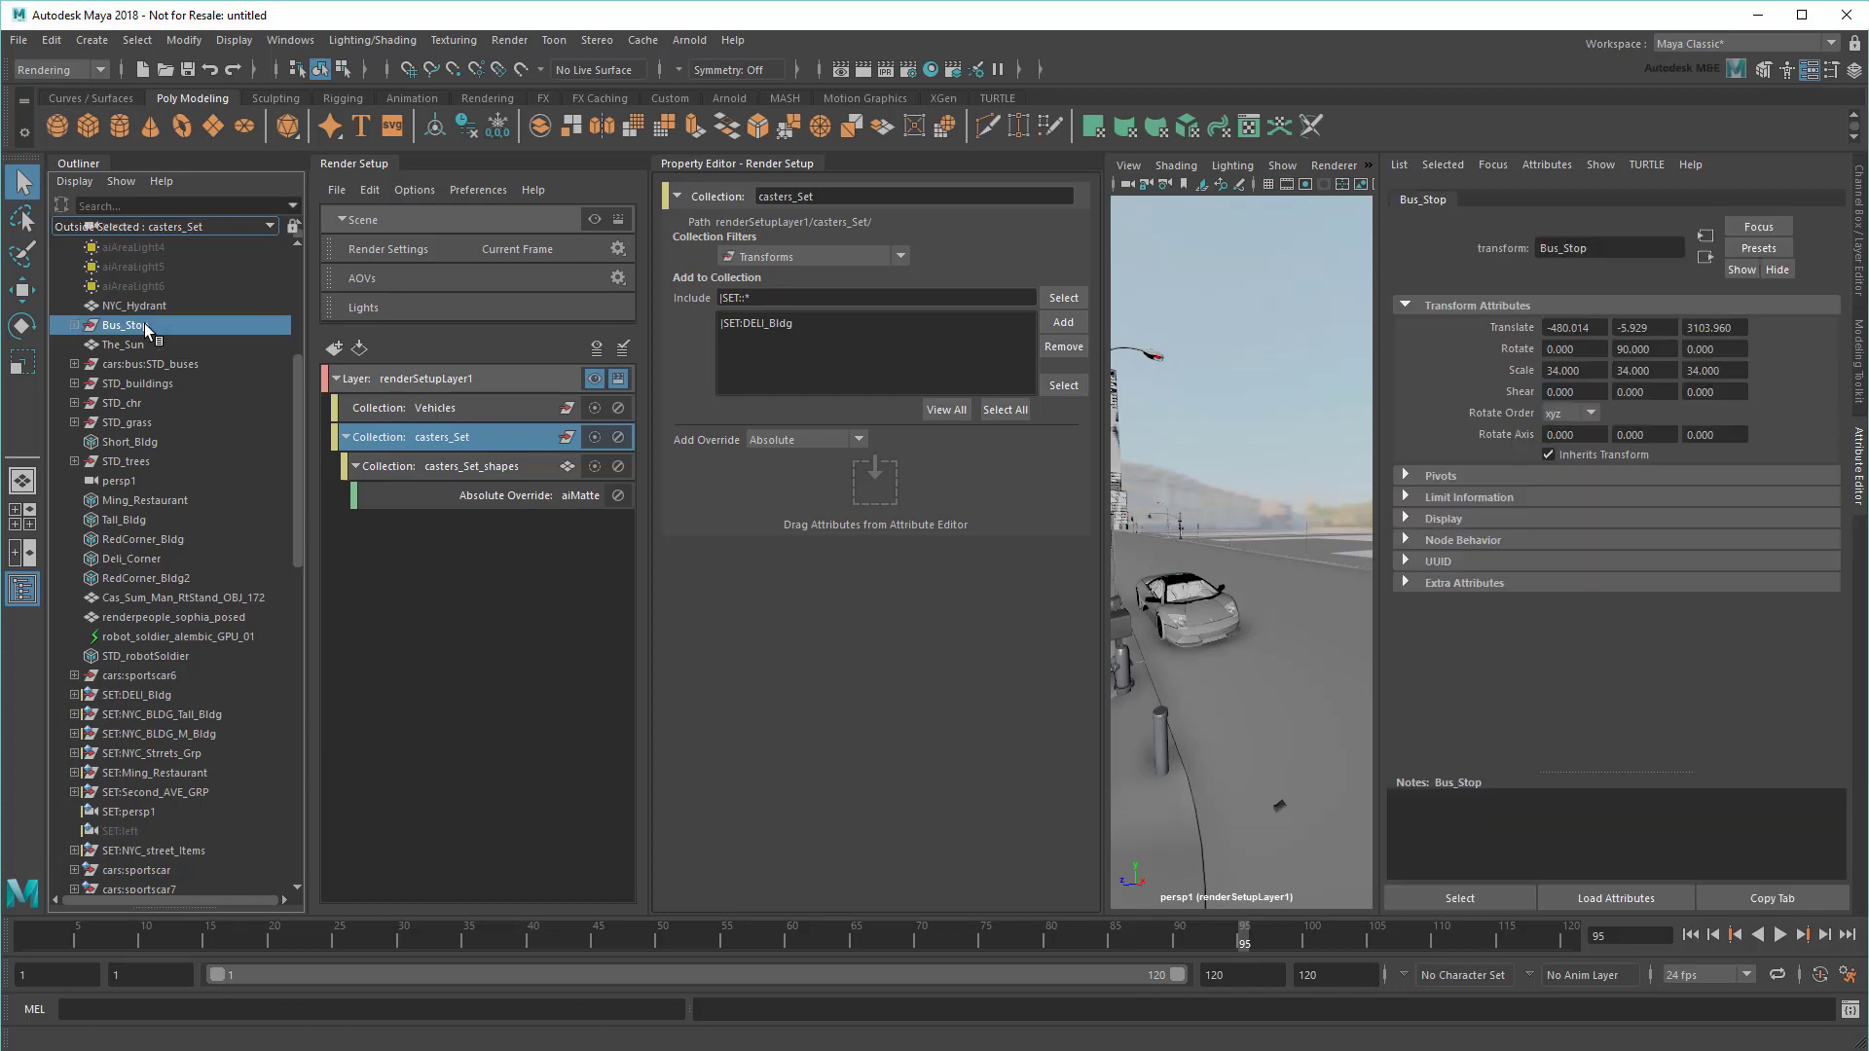
left_click(1058, 324)
left_click(1058, 324)
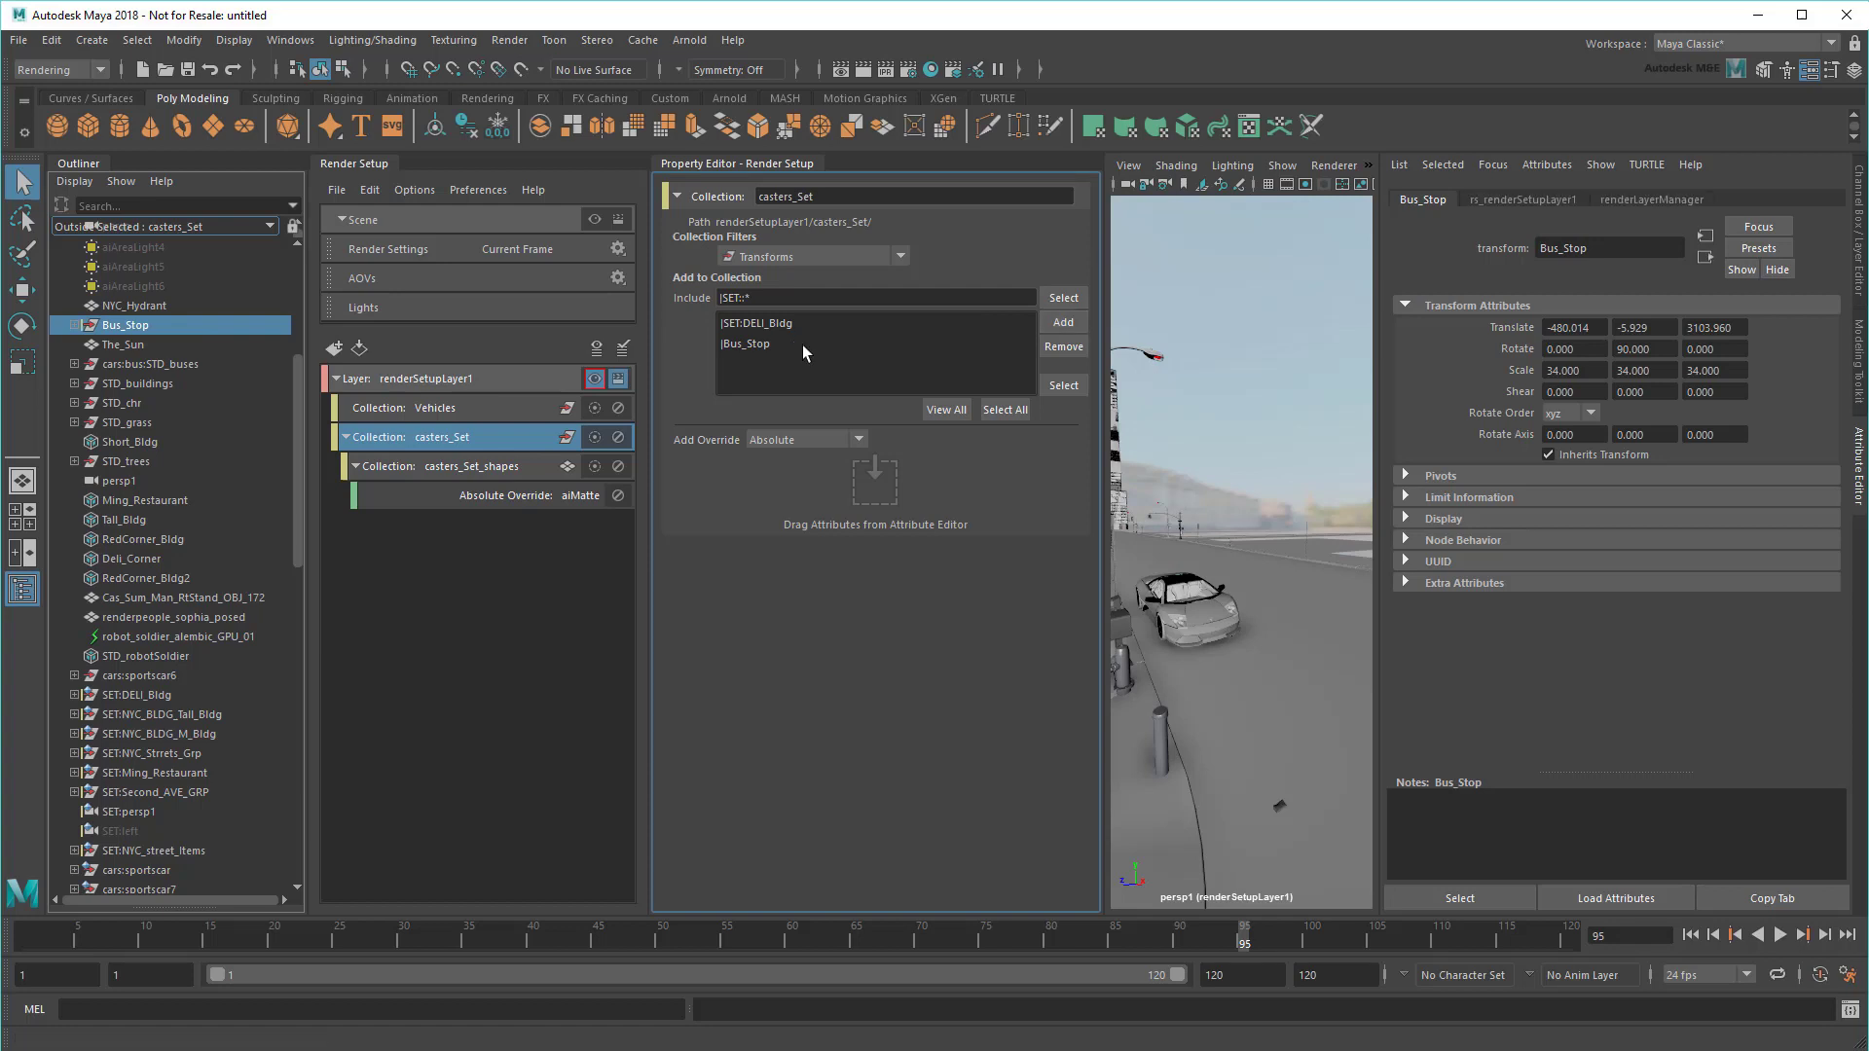
left_click(156, 442)
left_click_drag(154, 498, 181, 579, "ctrl")
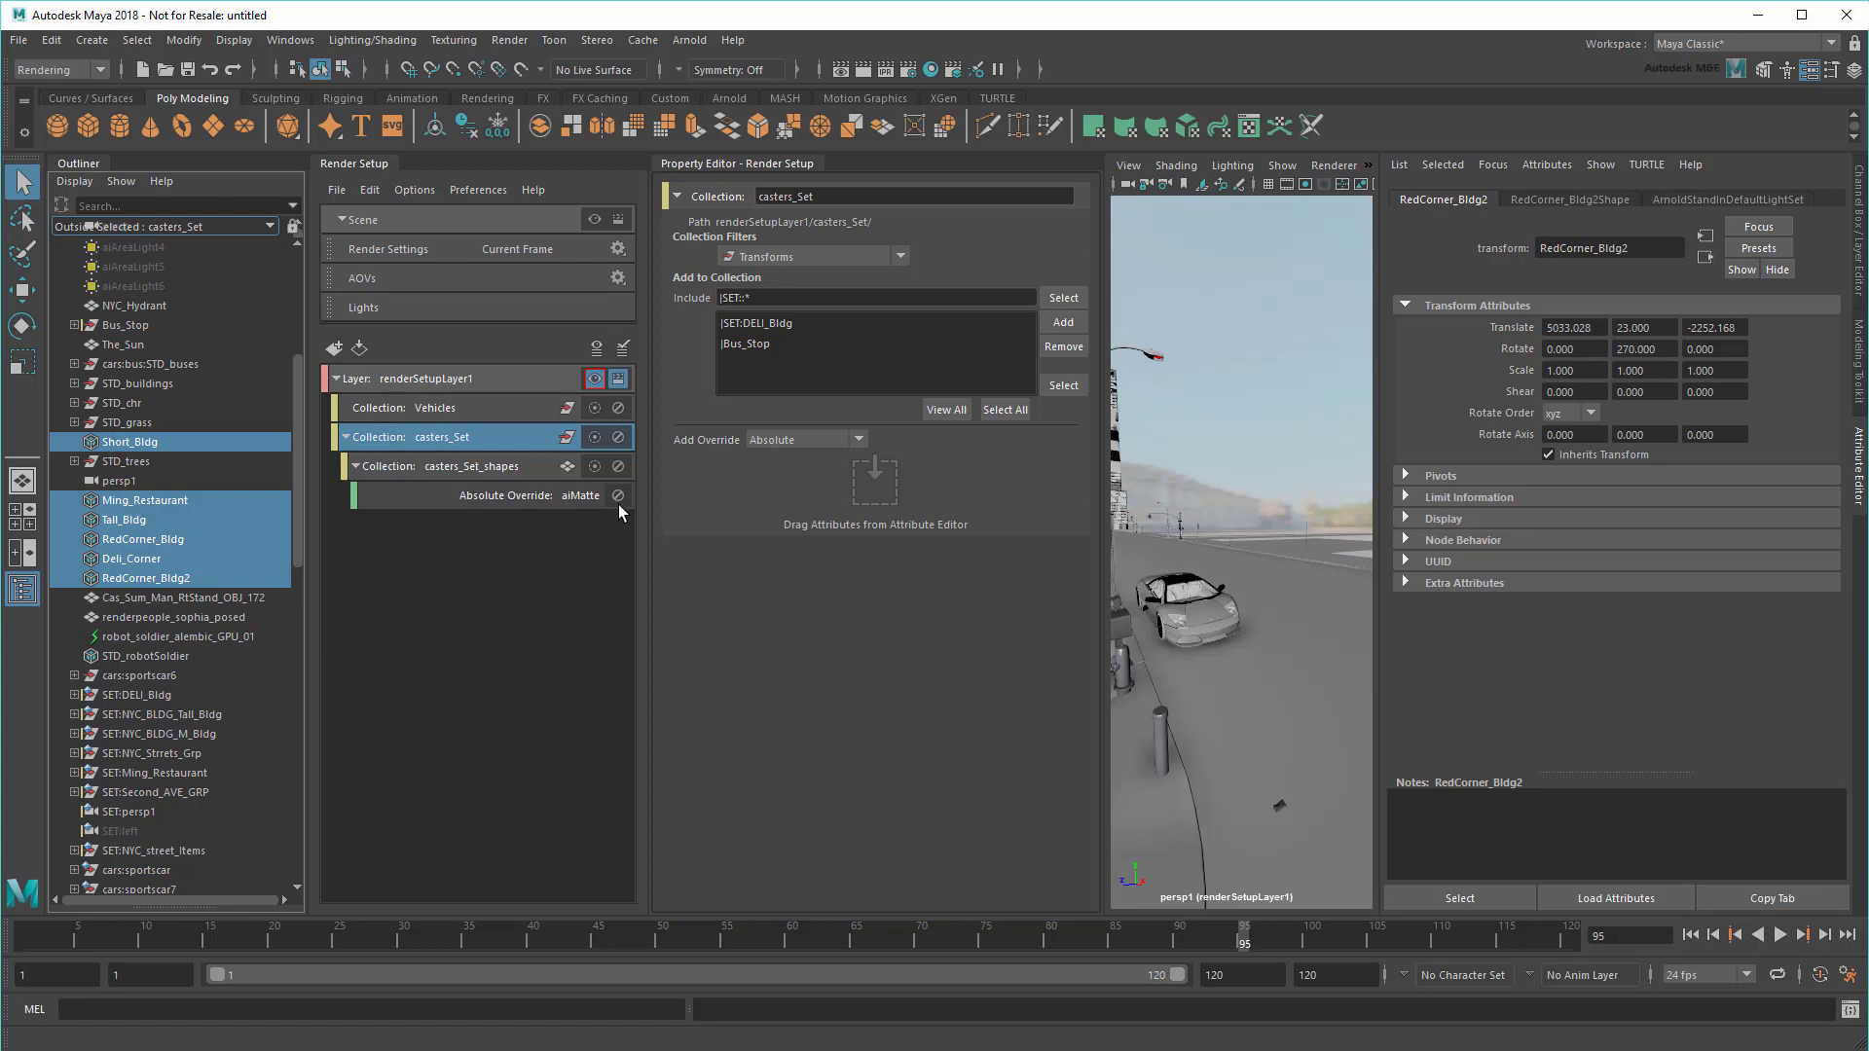
left_click(1054, 325)
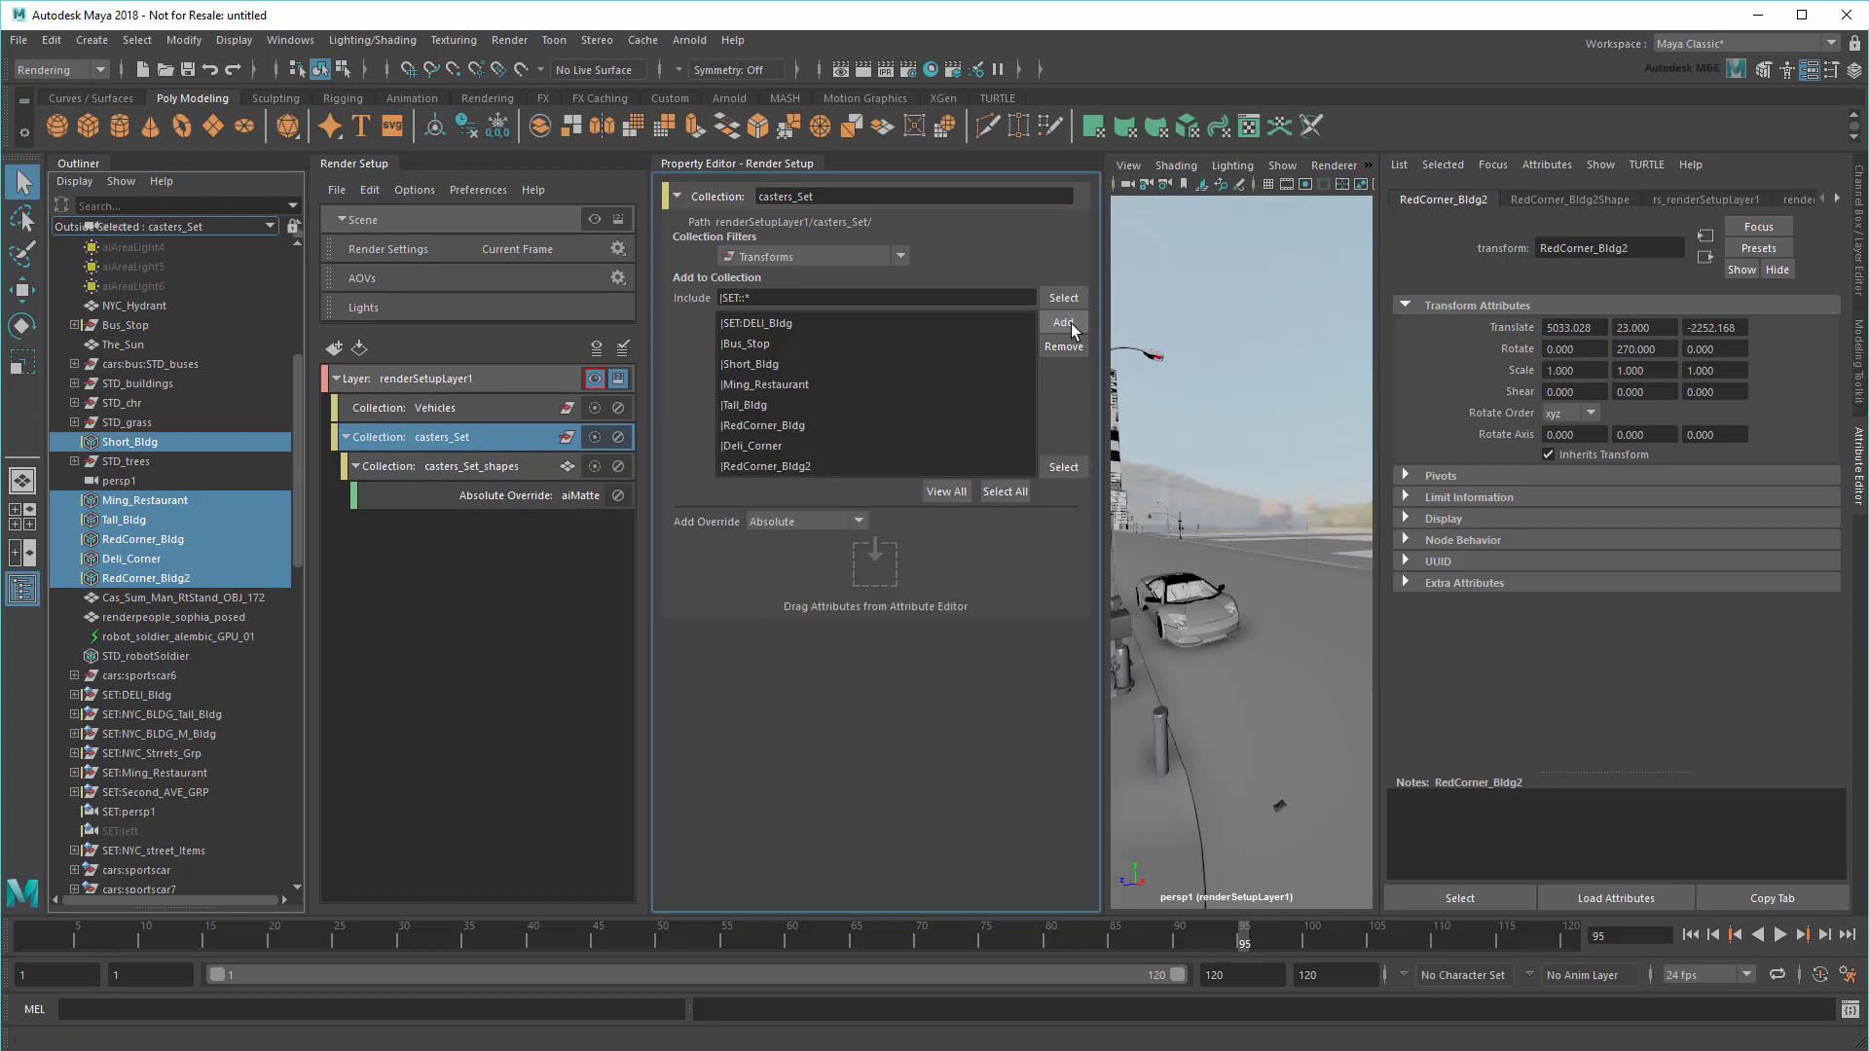
Step: Append STD_buildings*, STD_grass* and STD_trees* after |SET::* in casters_Set's Include field
left_click(219, 383)
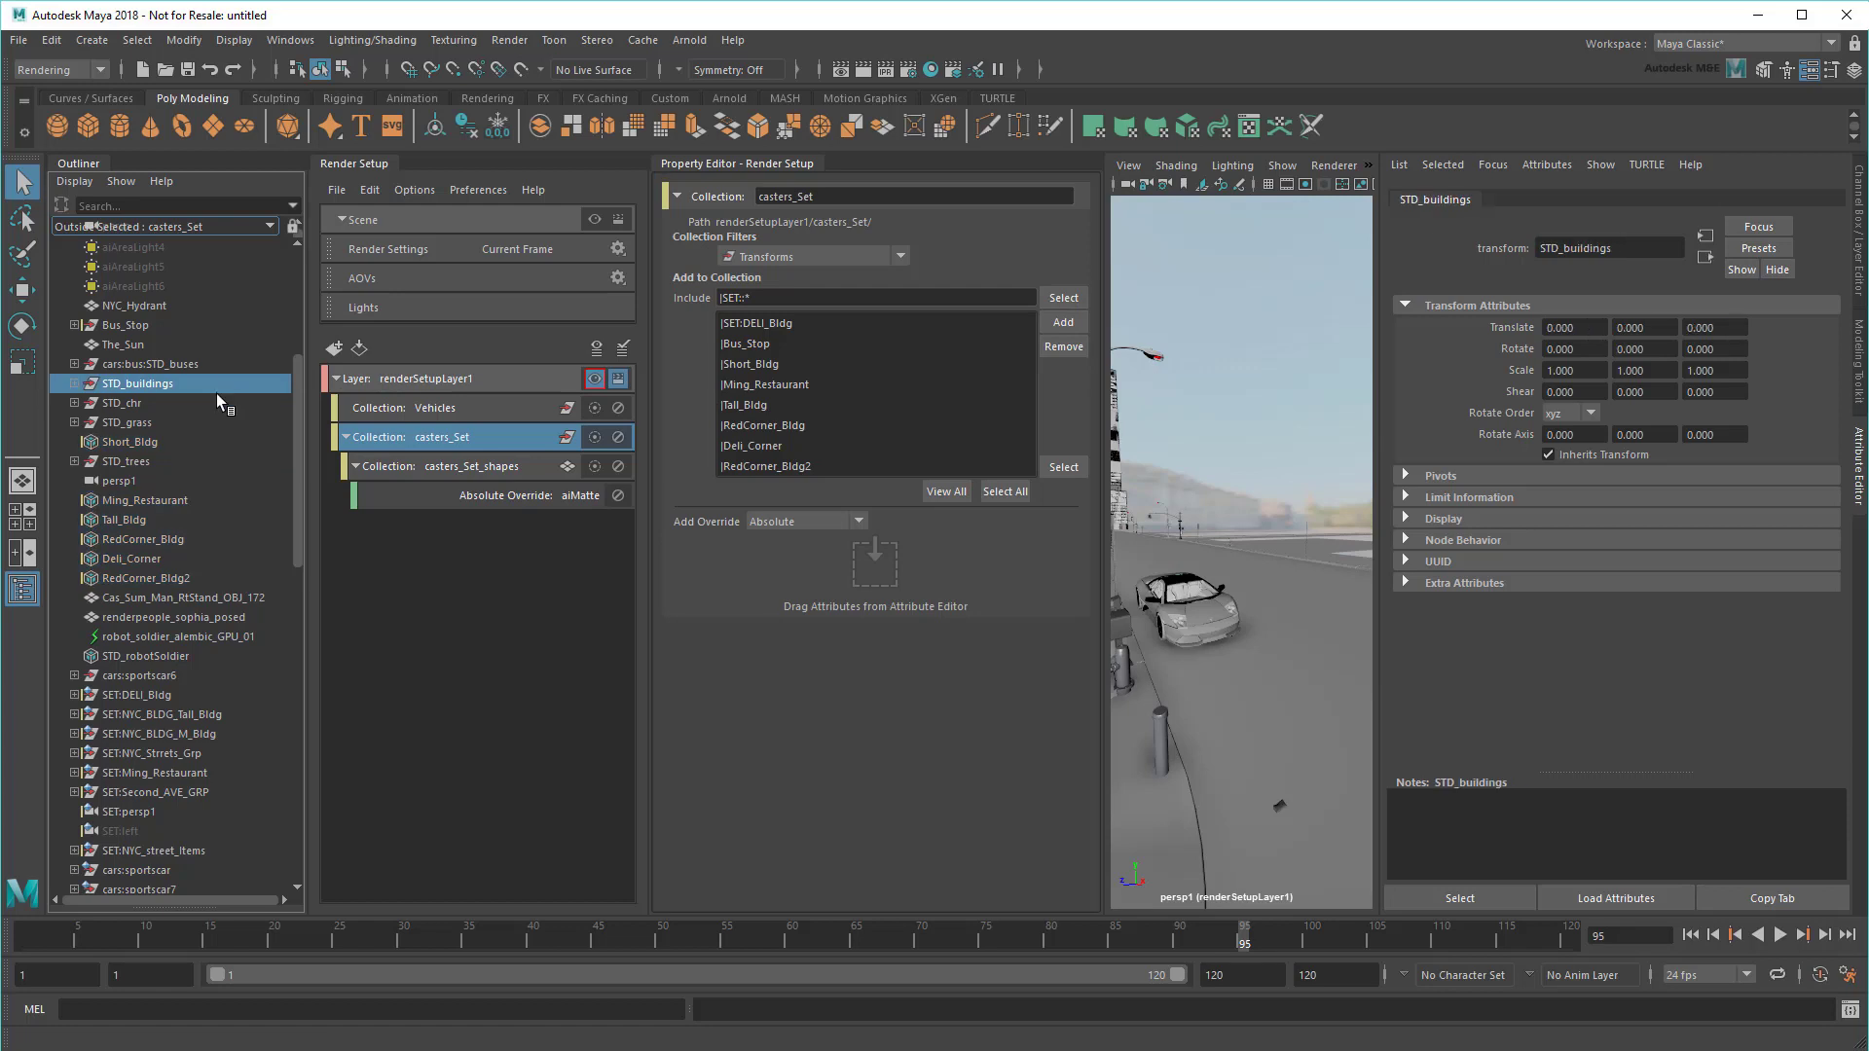
left_click(171, 421, "ctrl")
left_click(165, 462, "ctrl")
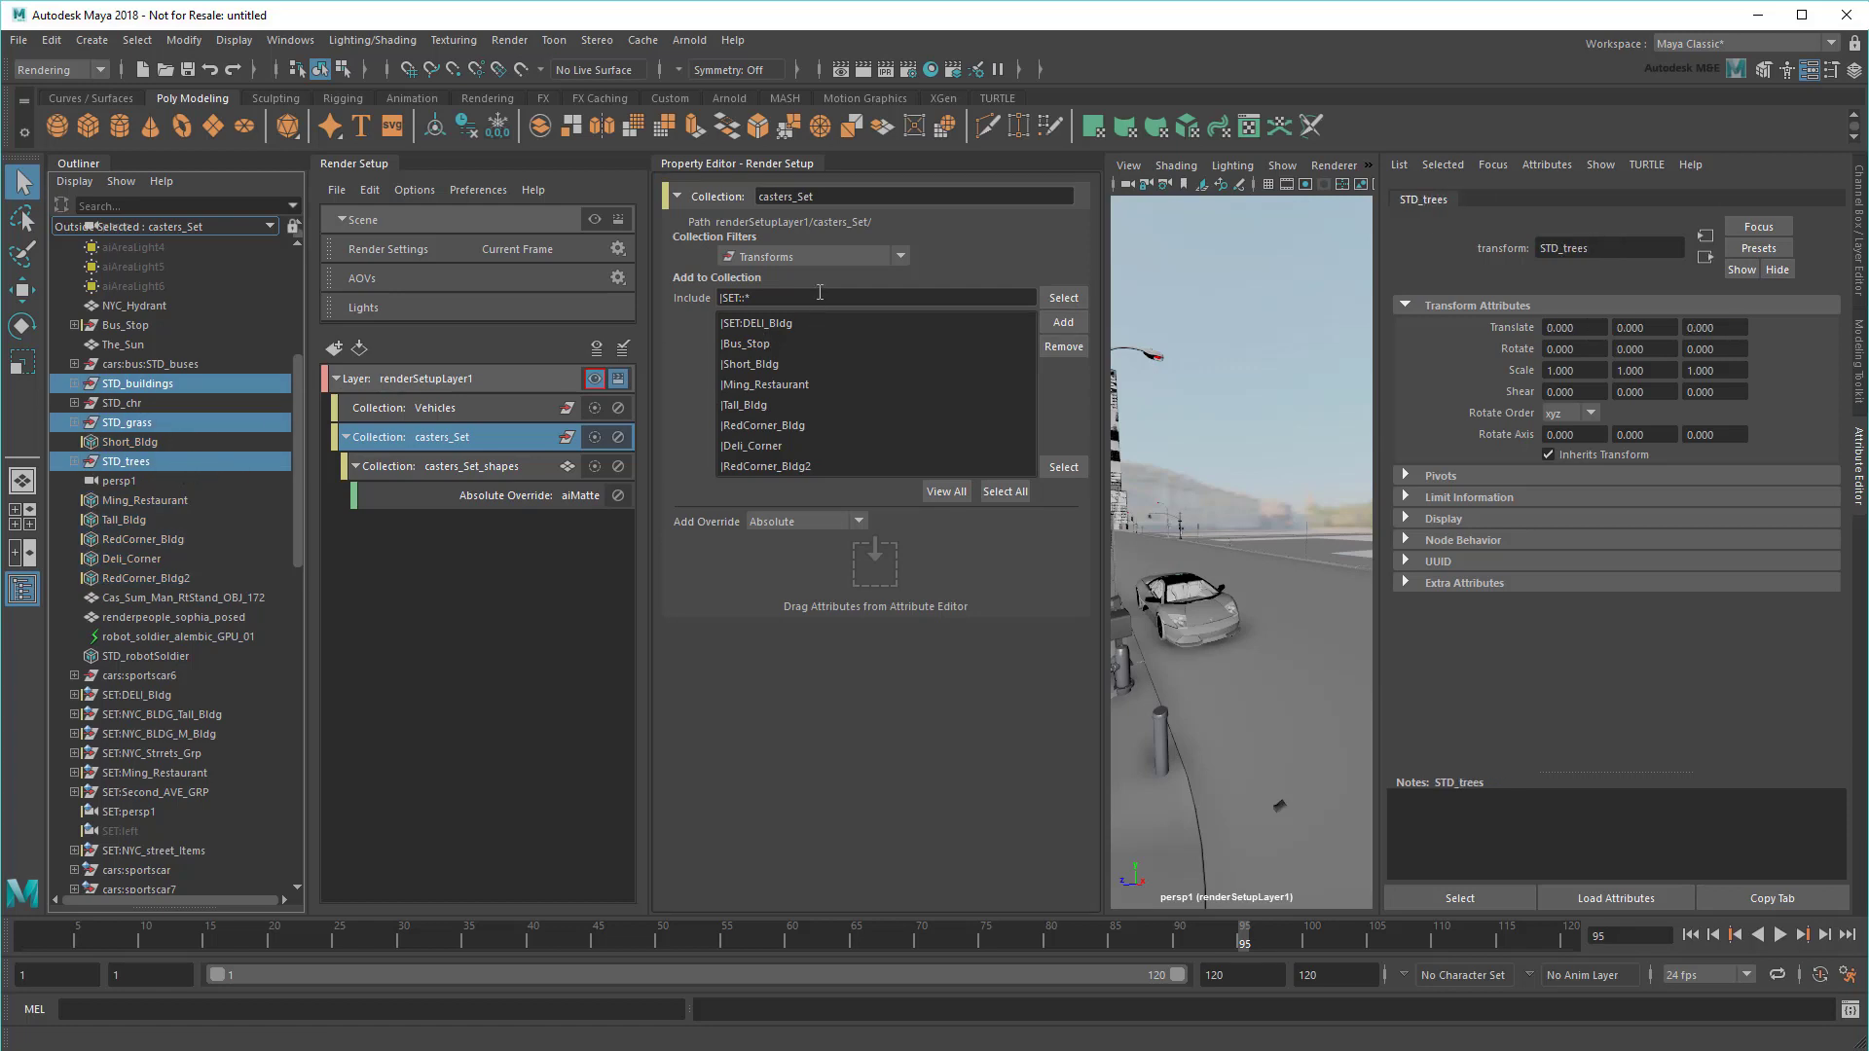
left_click(877, 299)
type("STD_building")
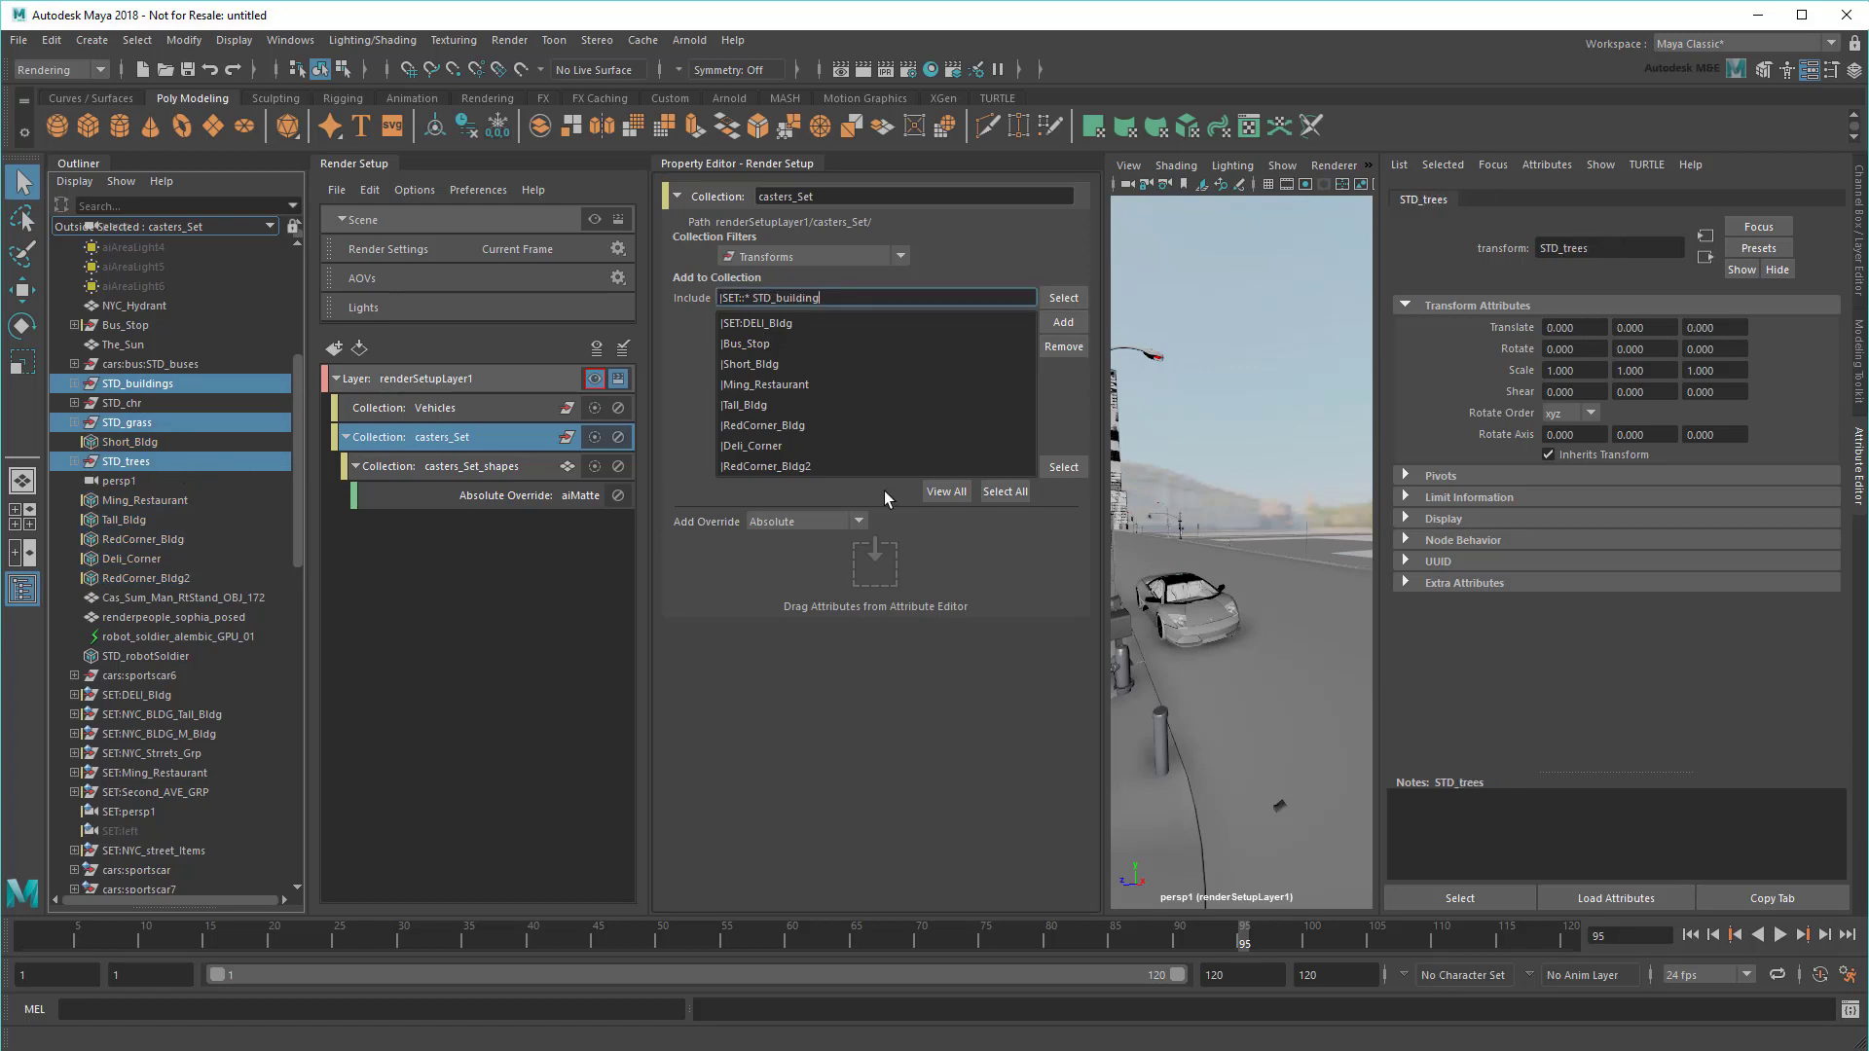
type("s* STD_grass* ")
type("STD_trees*")
key("Return")
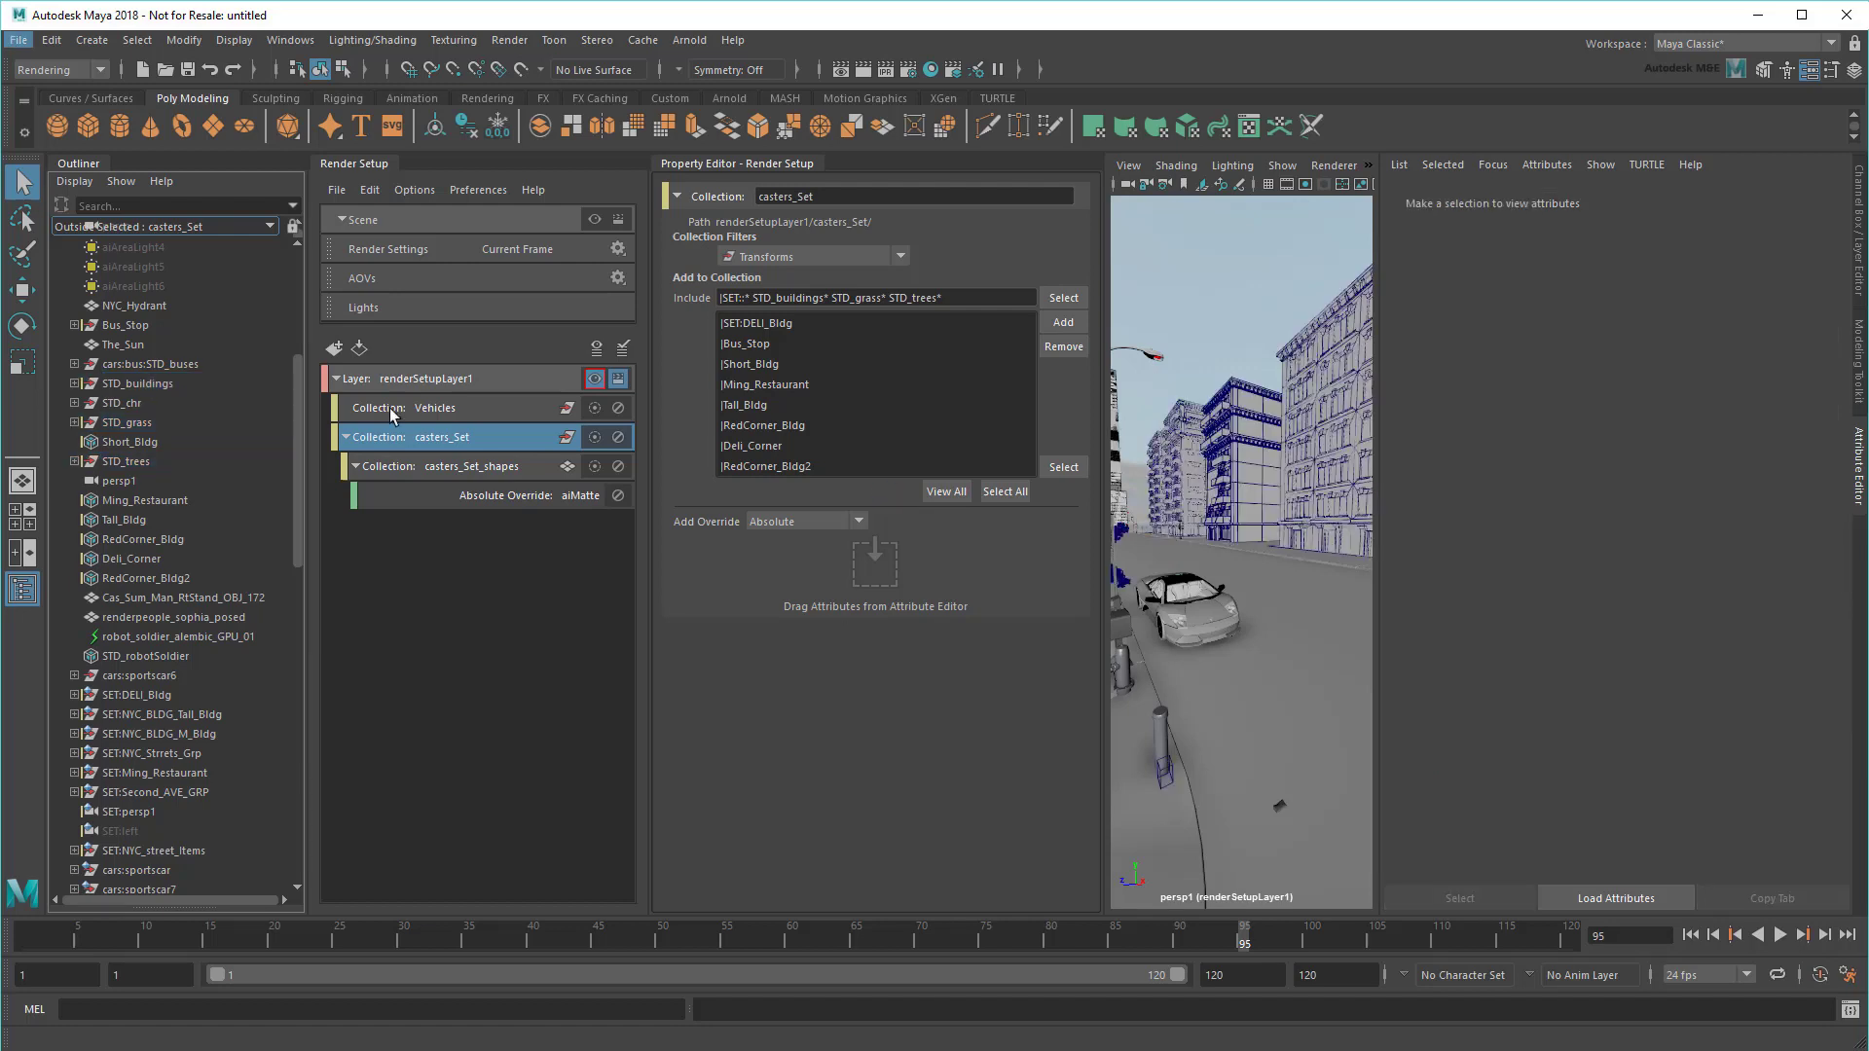
Step: Add NYC_Hydrant to casters_Set, review its 29 objects, and make renderSetupLayer1 visible
left_click(119, 305)
left_click(1056, 330)
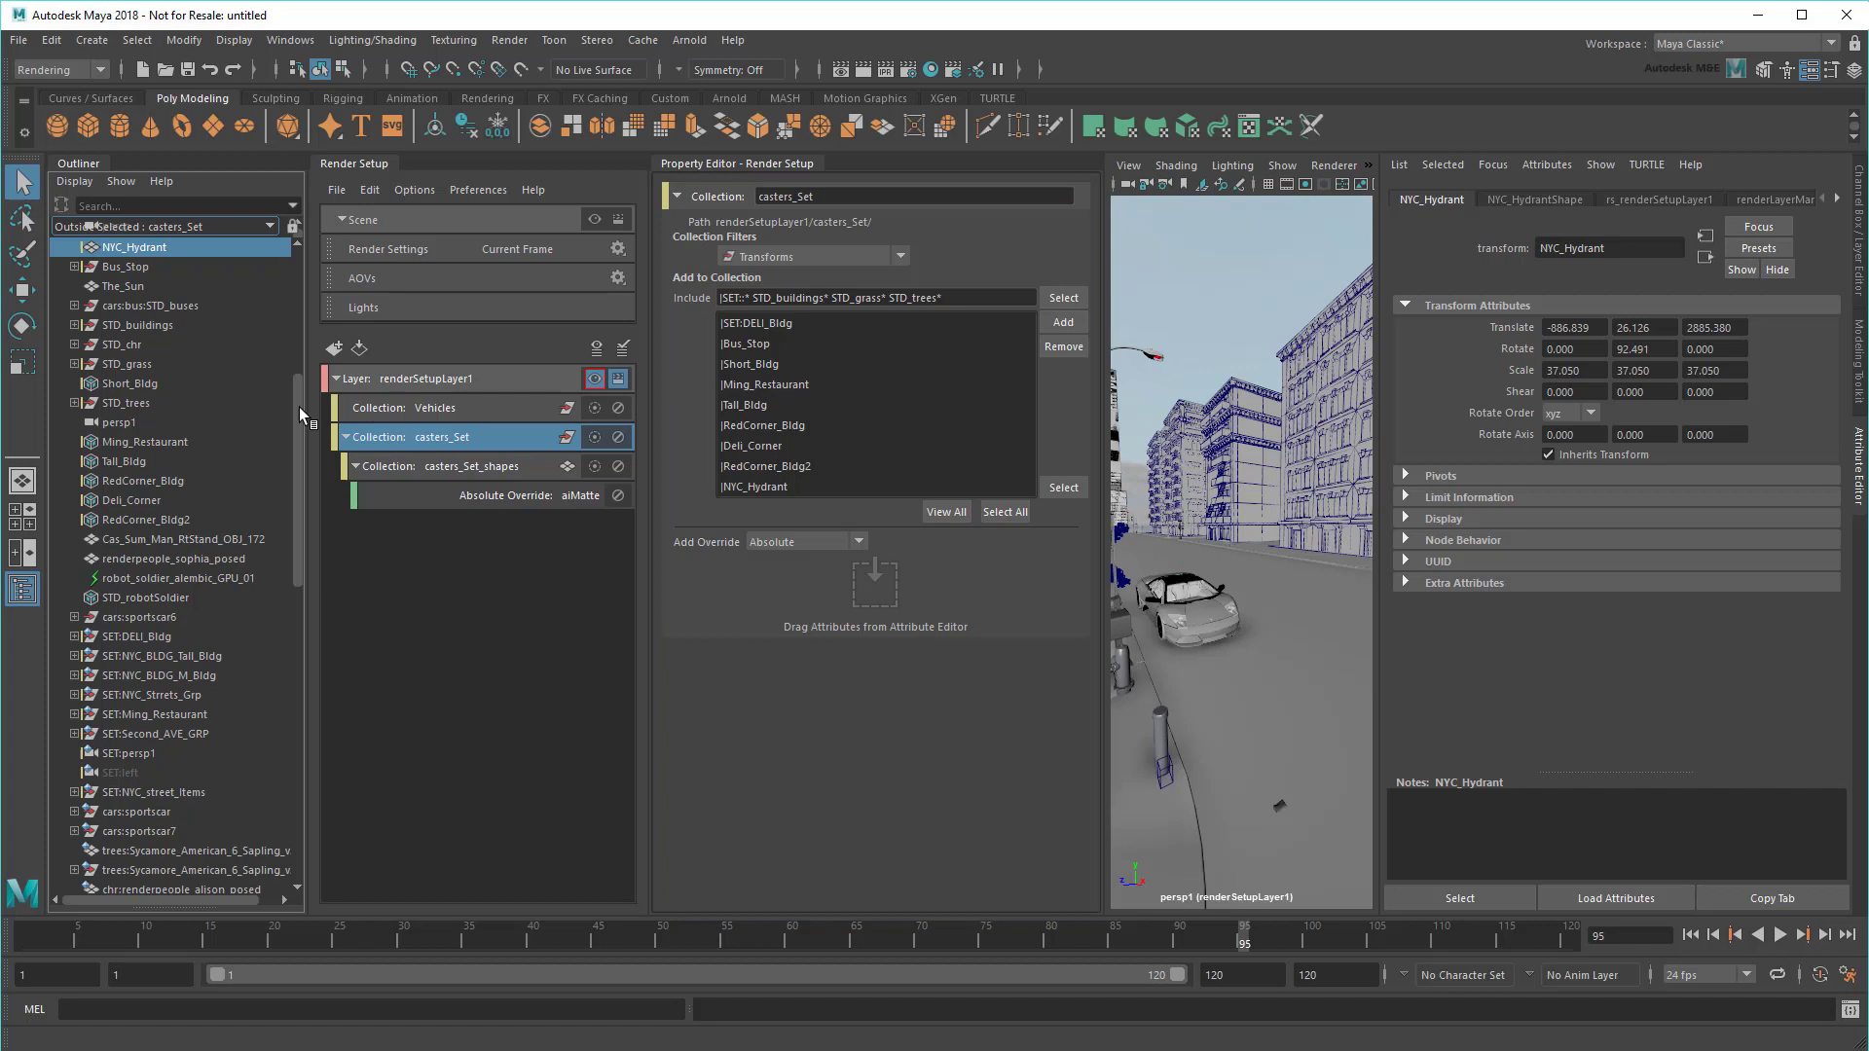
left_click_drag(301, 415, 303, 584)
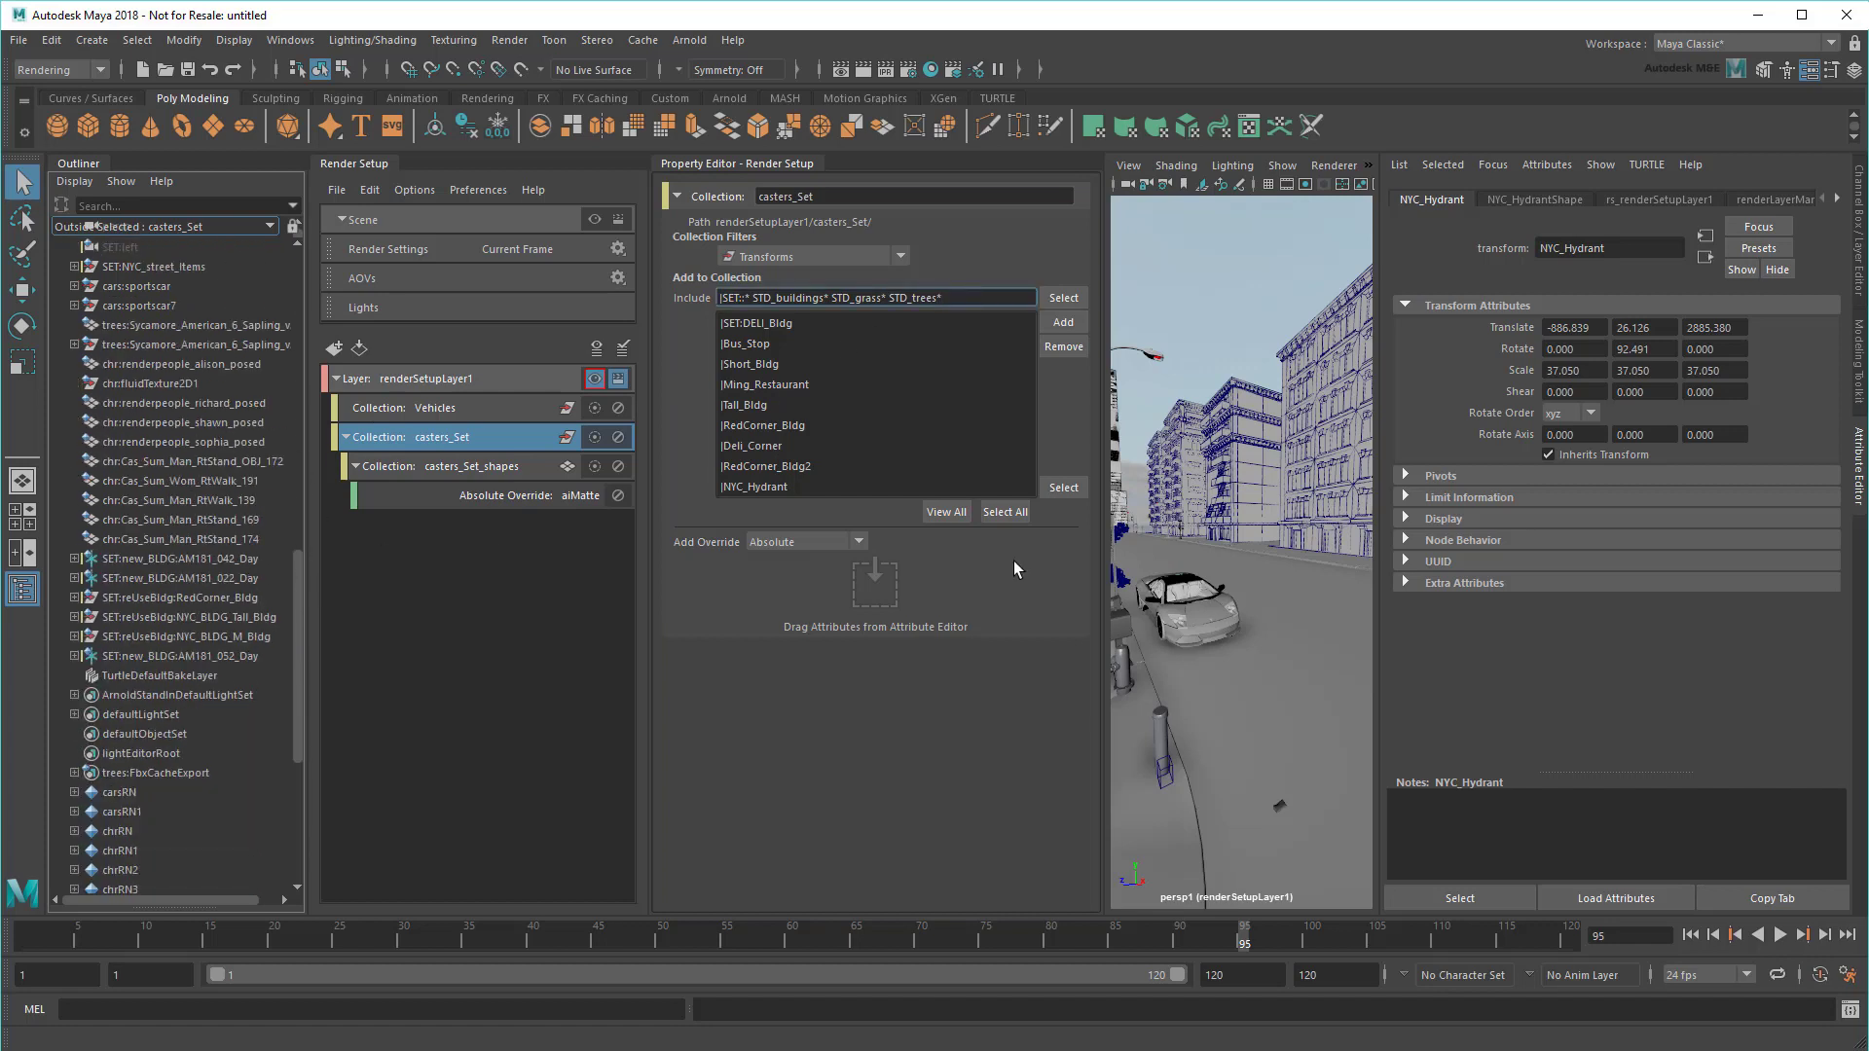
type(" |trees::")
type("*")
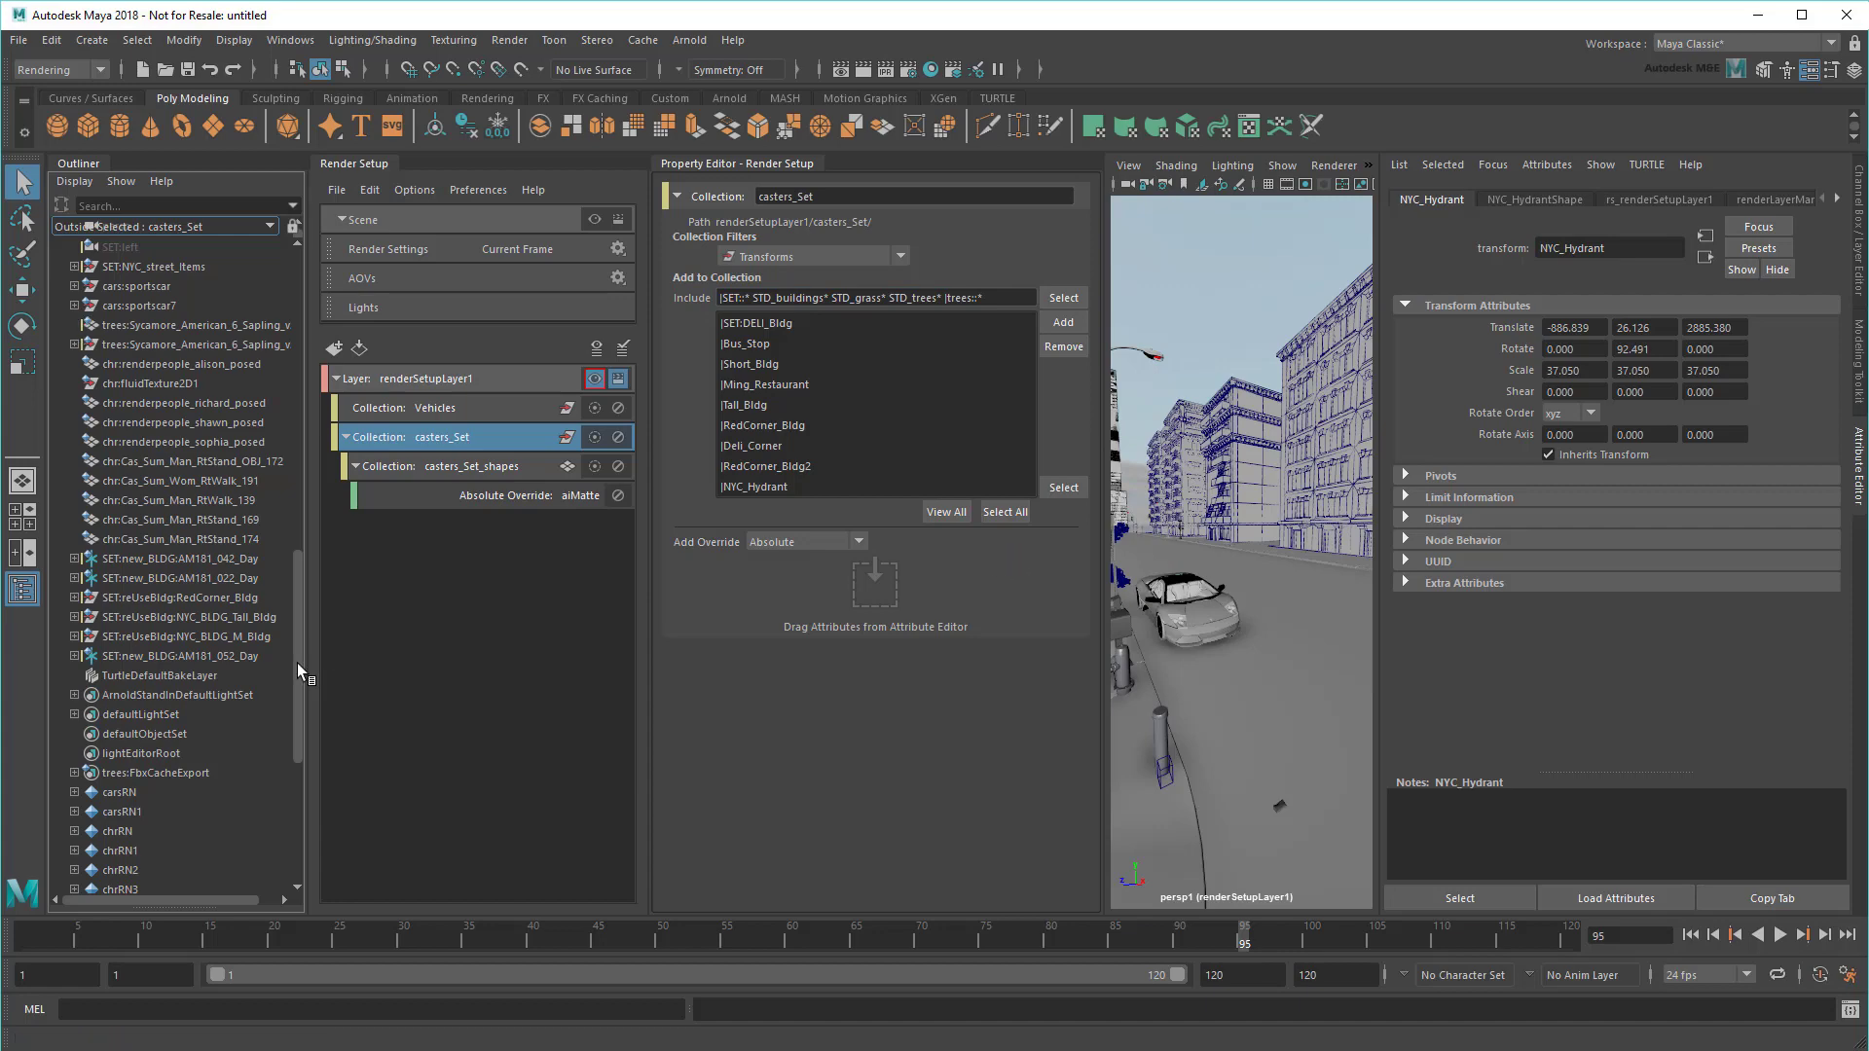
left_click_drag(296, 663, 323, 469)
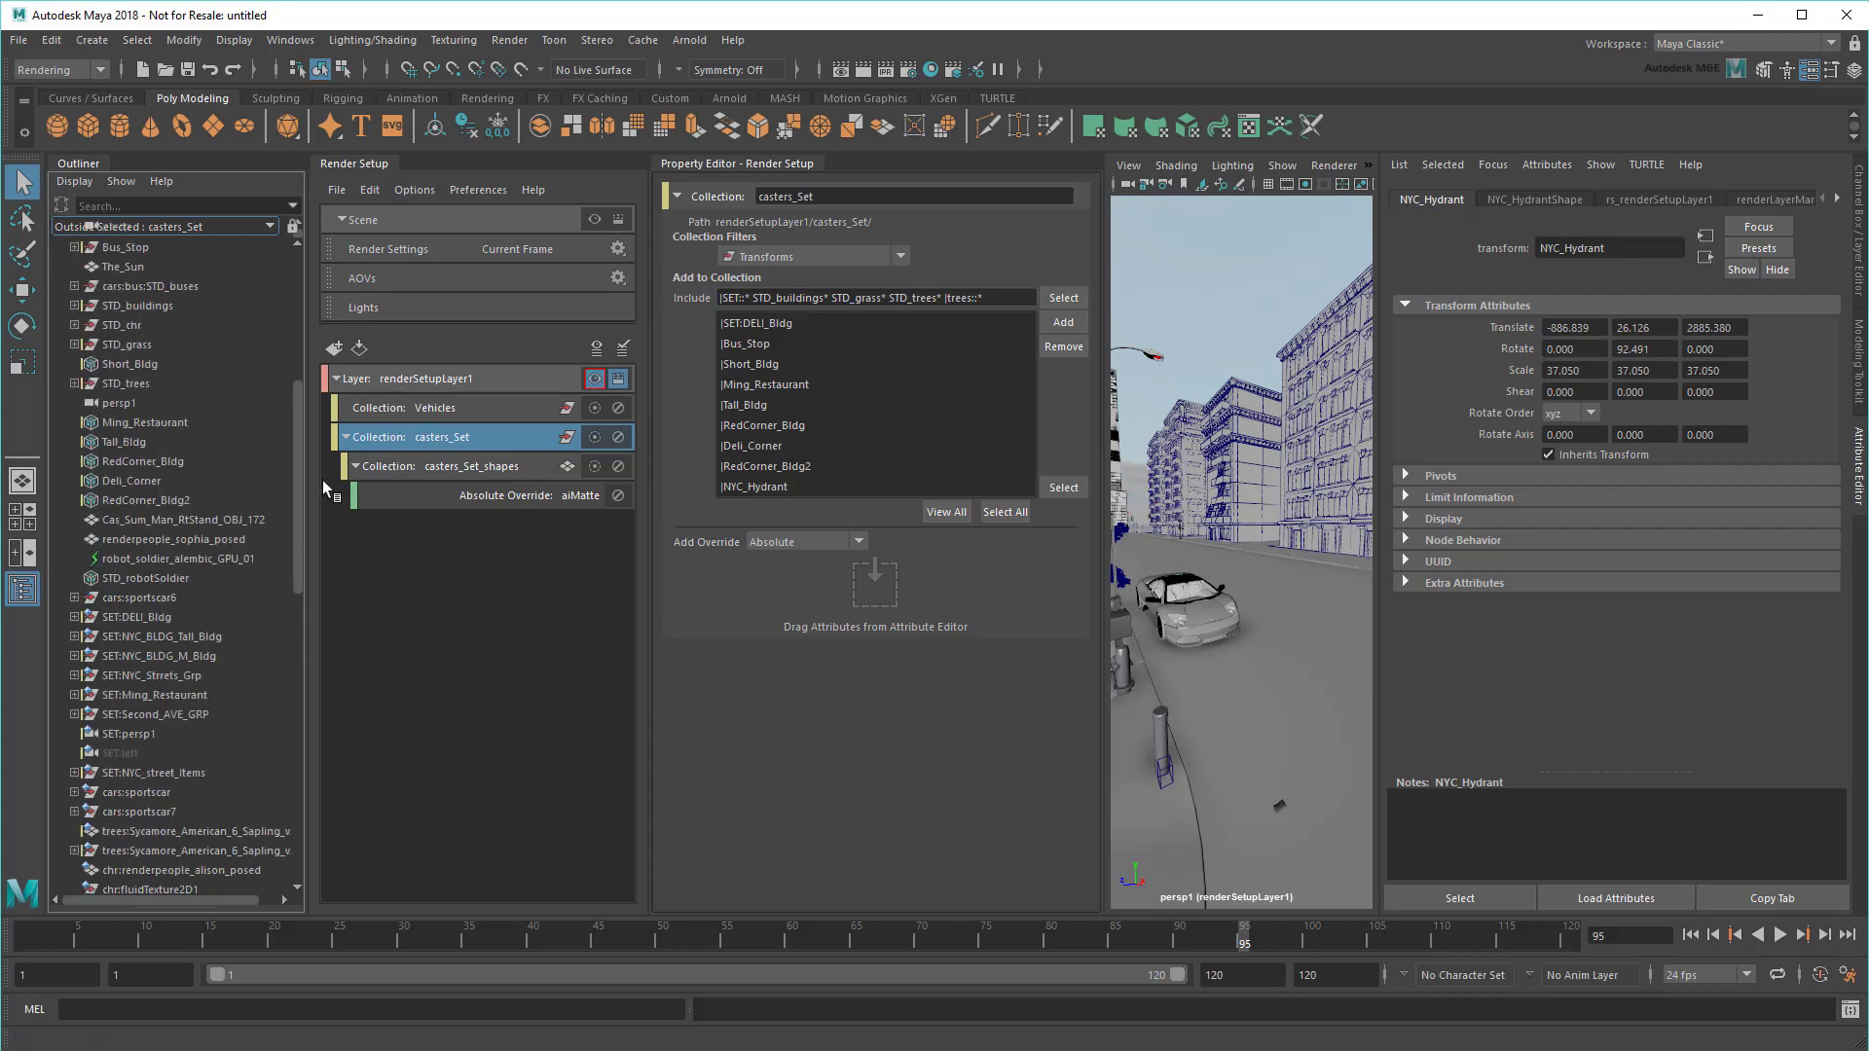
left_click(959, 513)
scroll(959, 515, "down", 1)
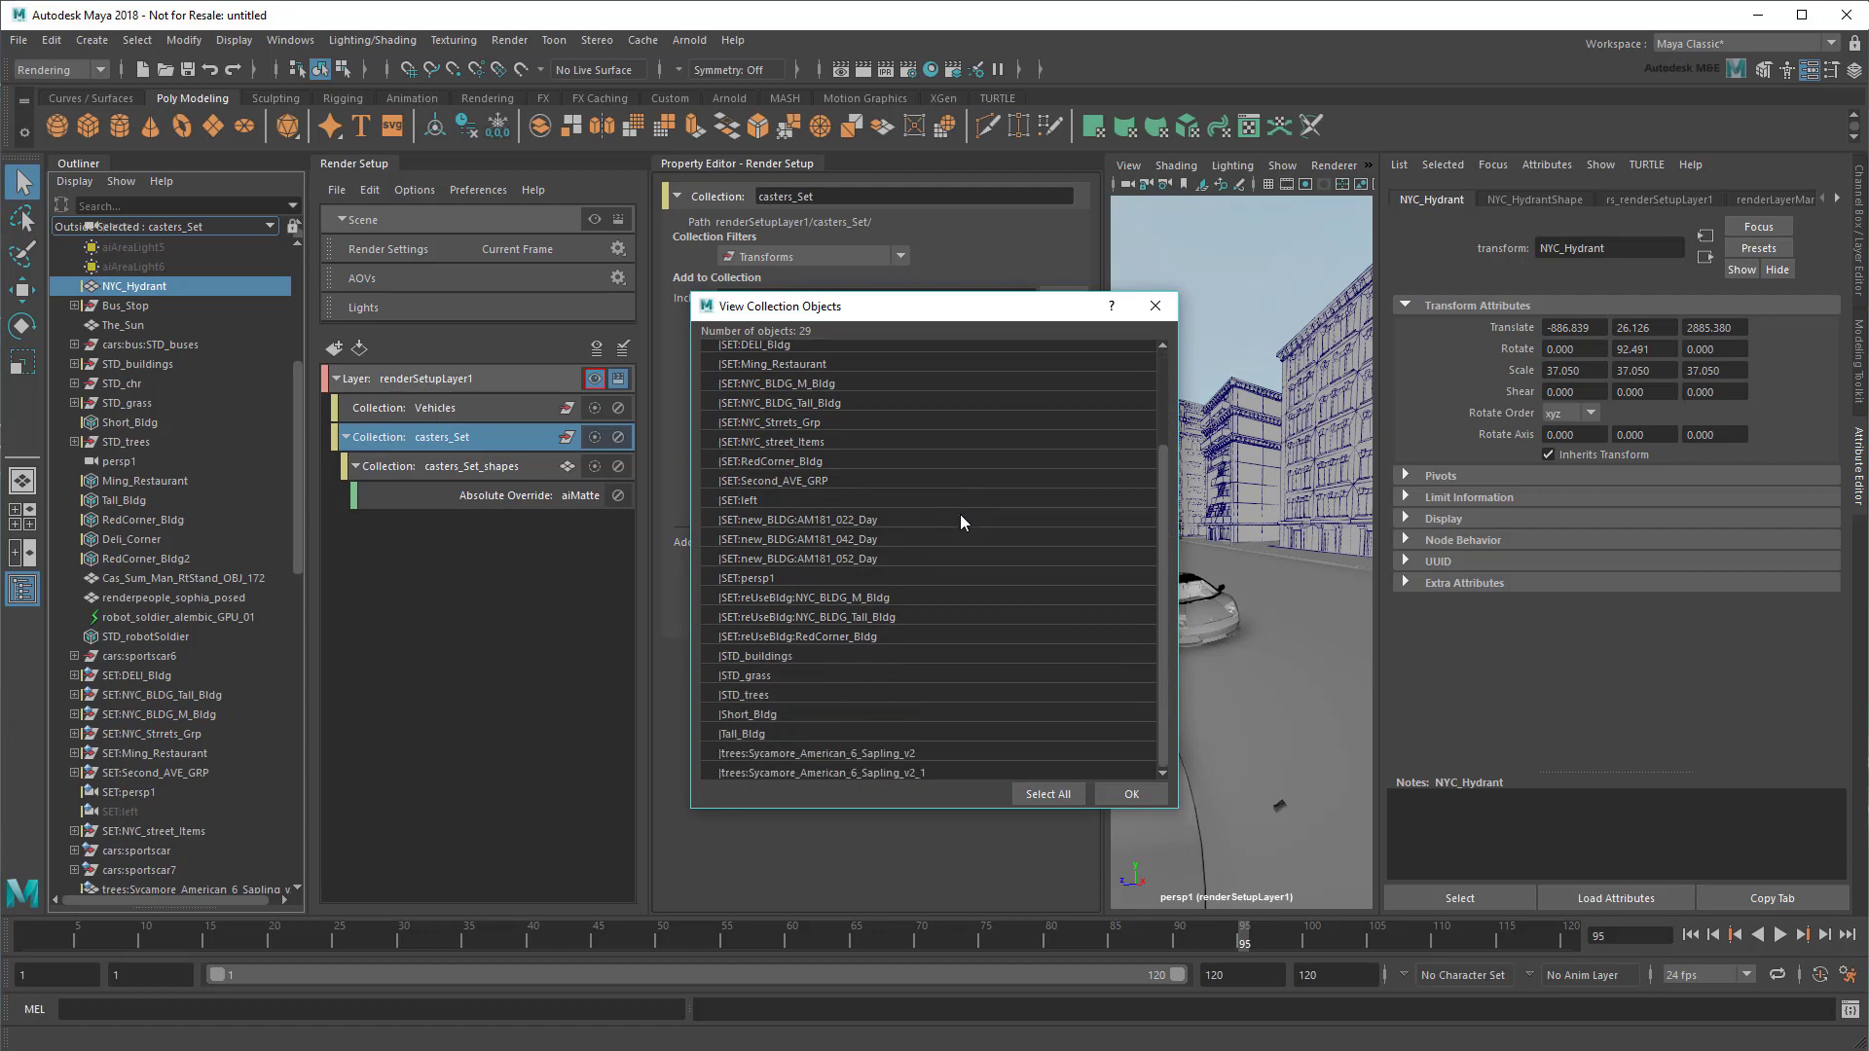
left_click(1130, 794)
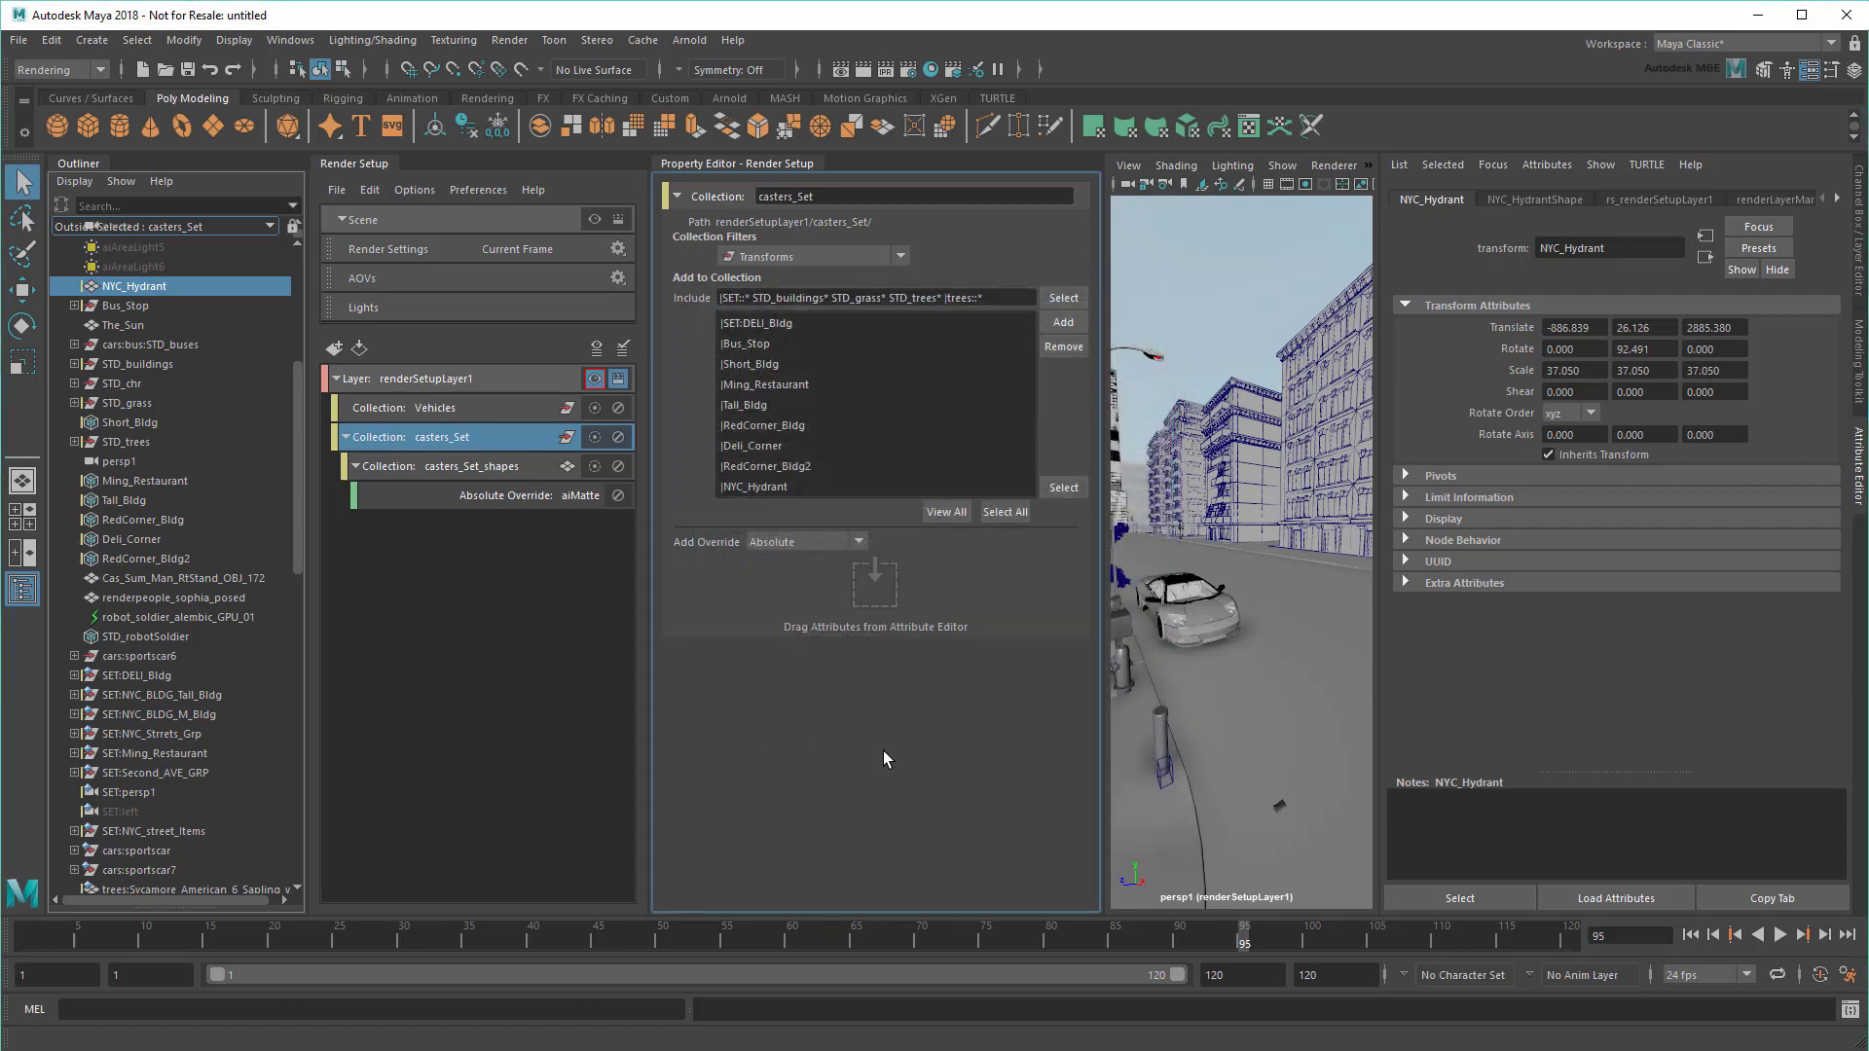
left_click(591, 382)
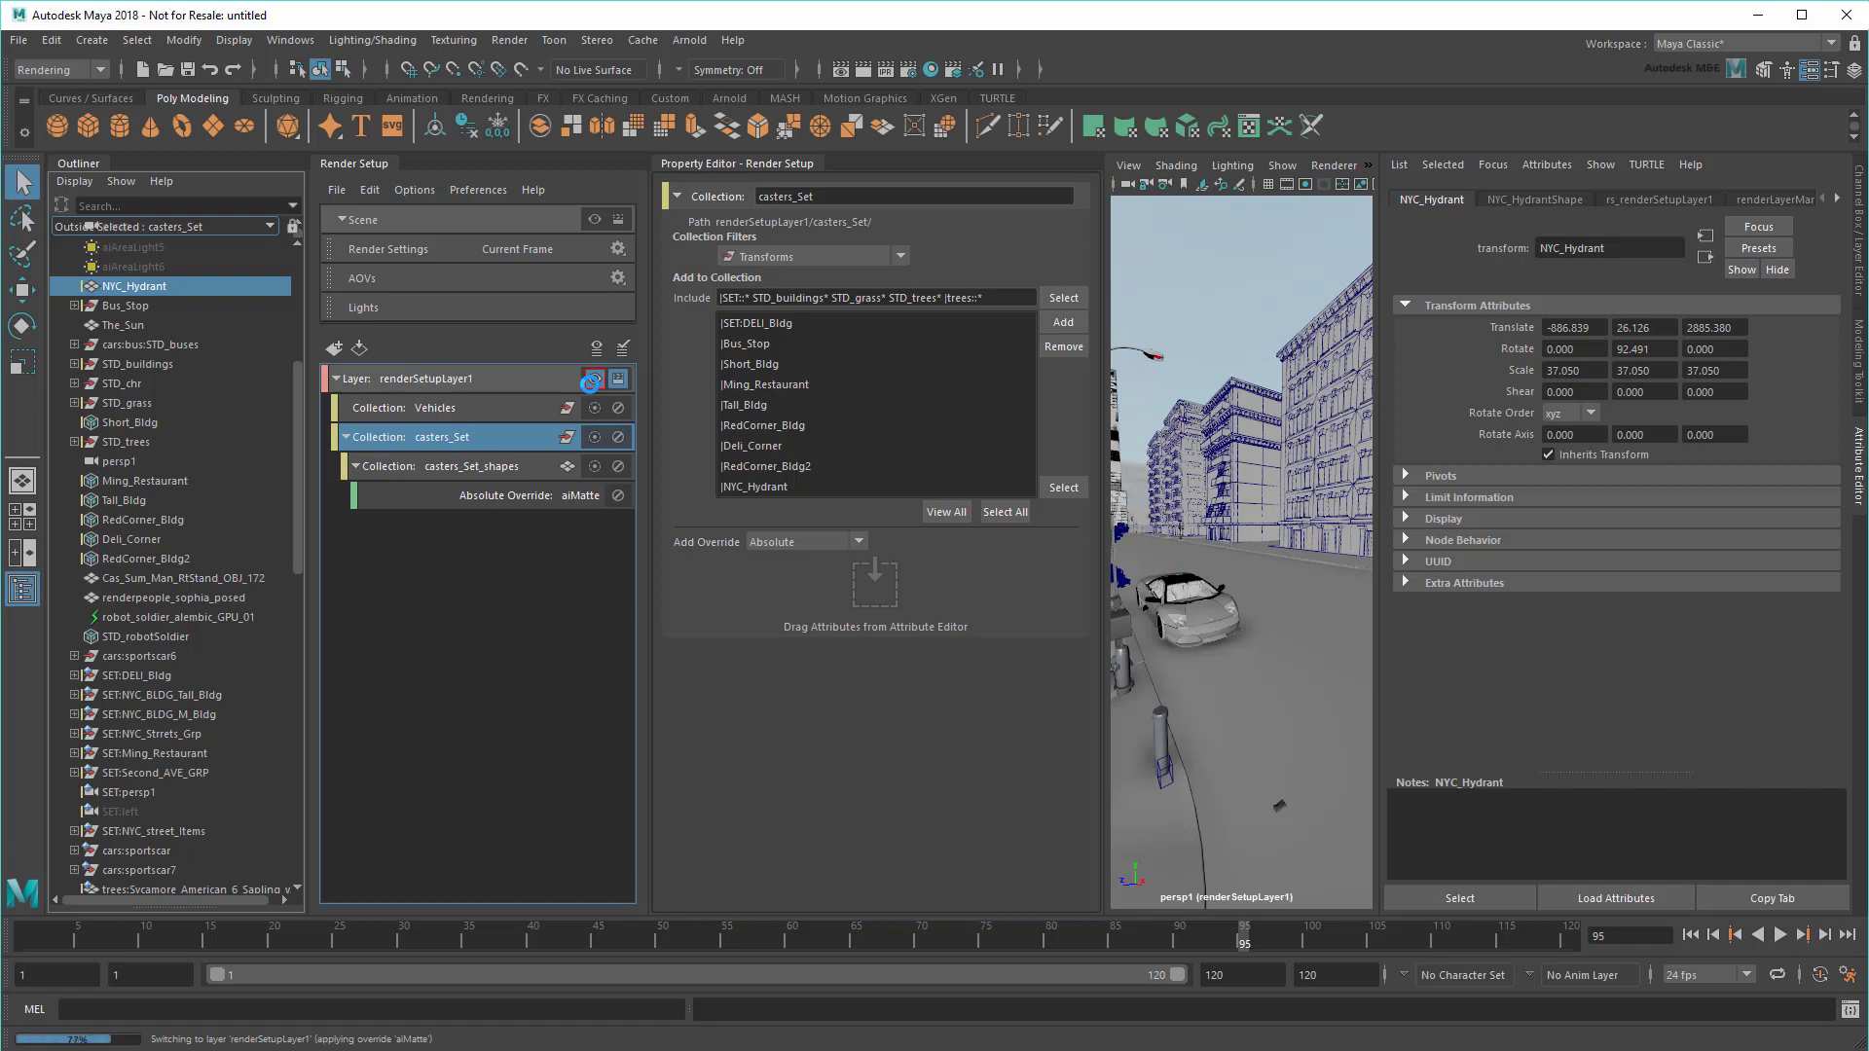
left_click(689, 40)
left_click(774, 96)
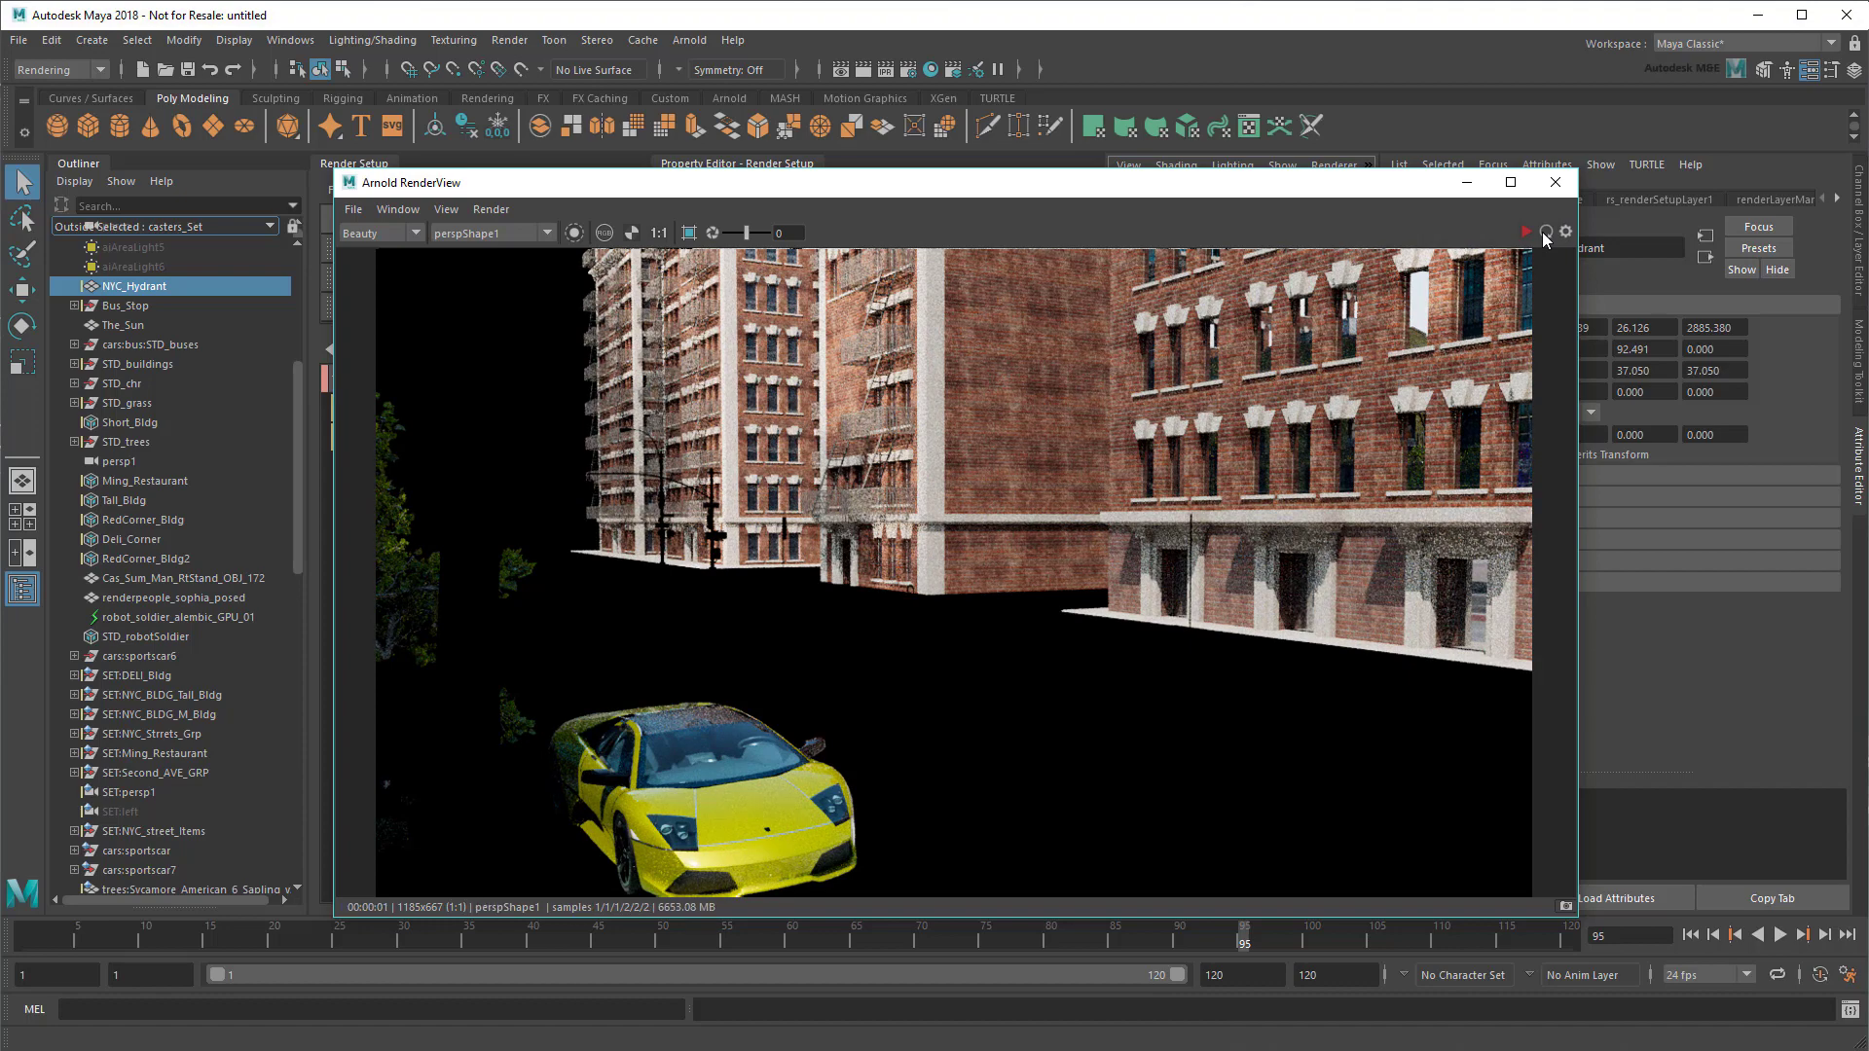
left_click(1554, 181)
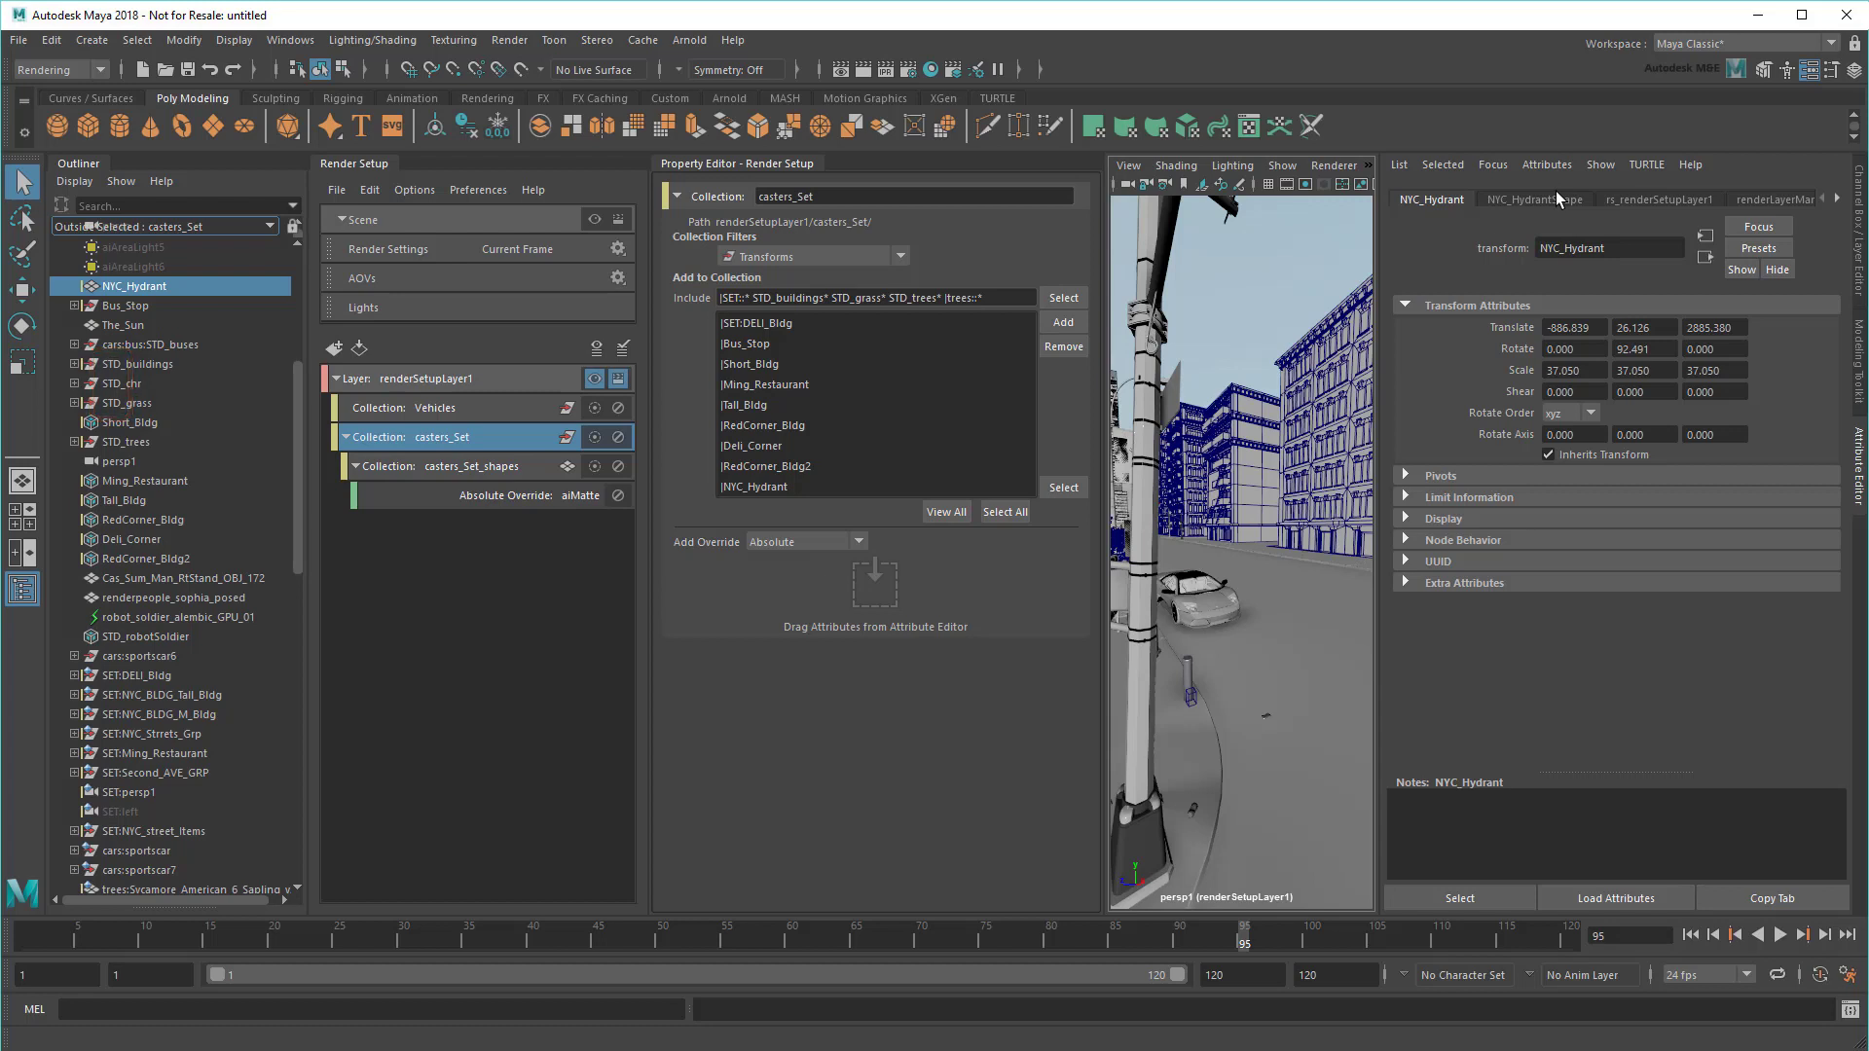
Step: Give the STD_buildings standin an absolute Override Matte override and switch it on
left_click(1319, 425)
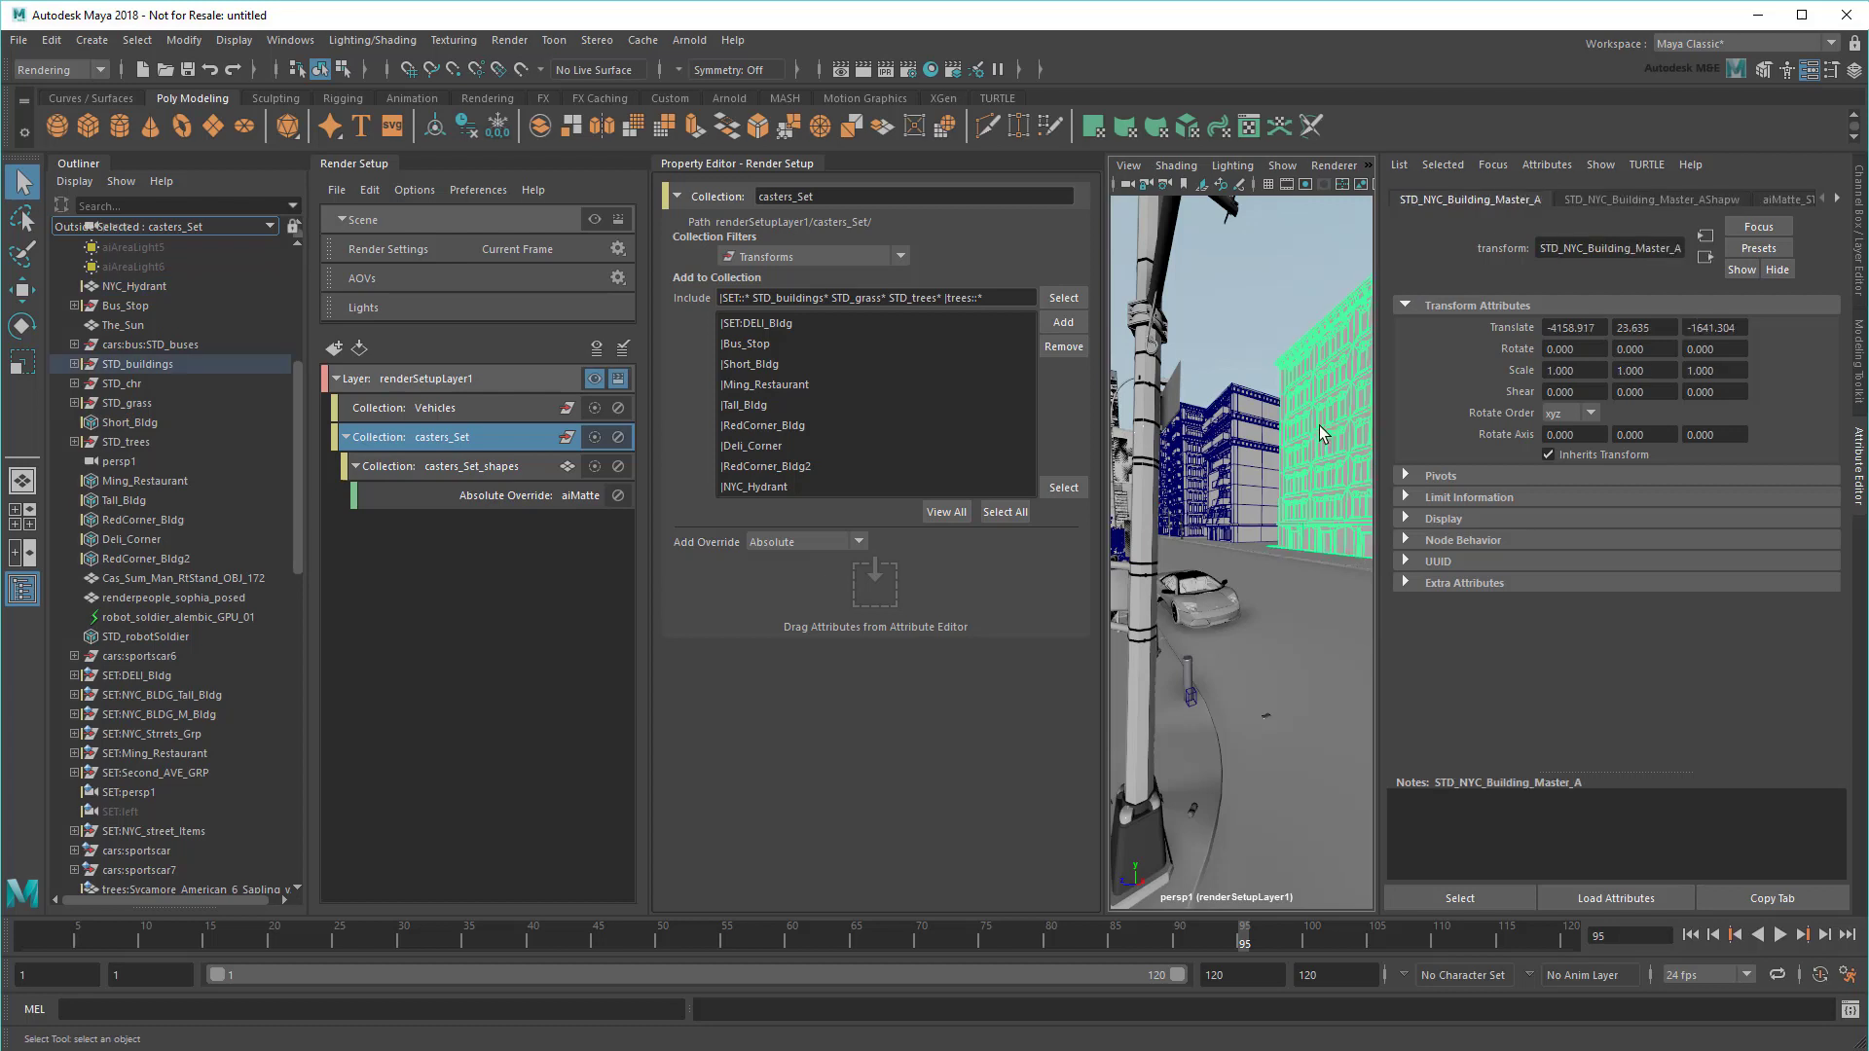
left_click(1654, 201)
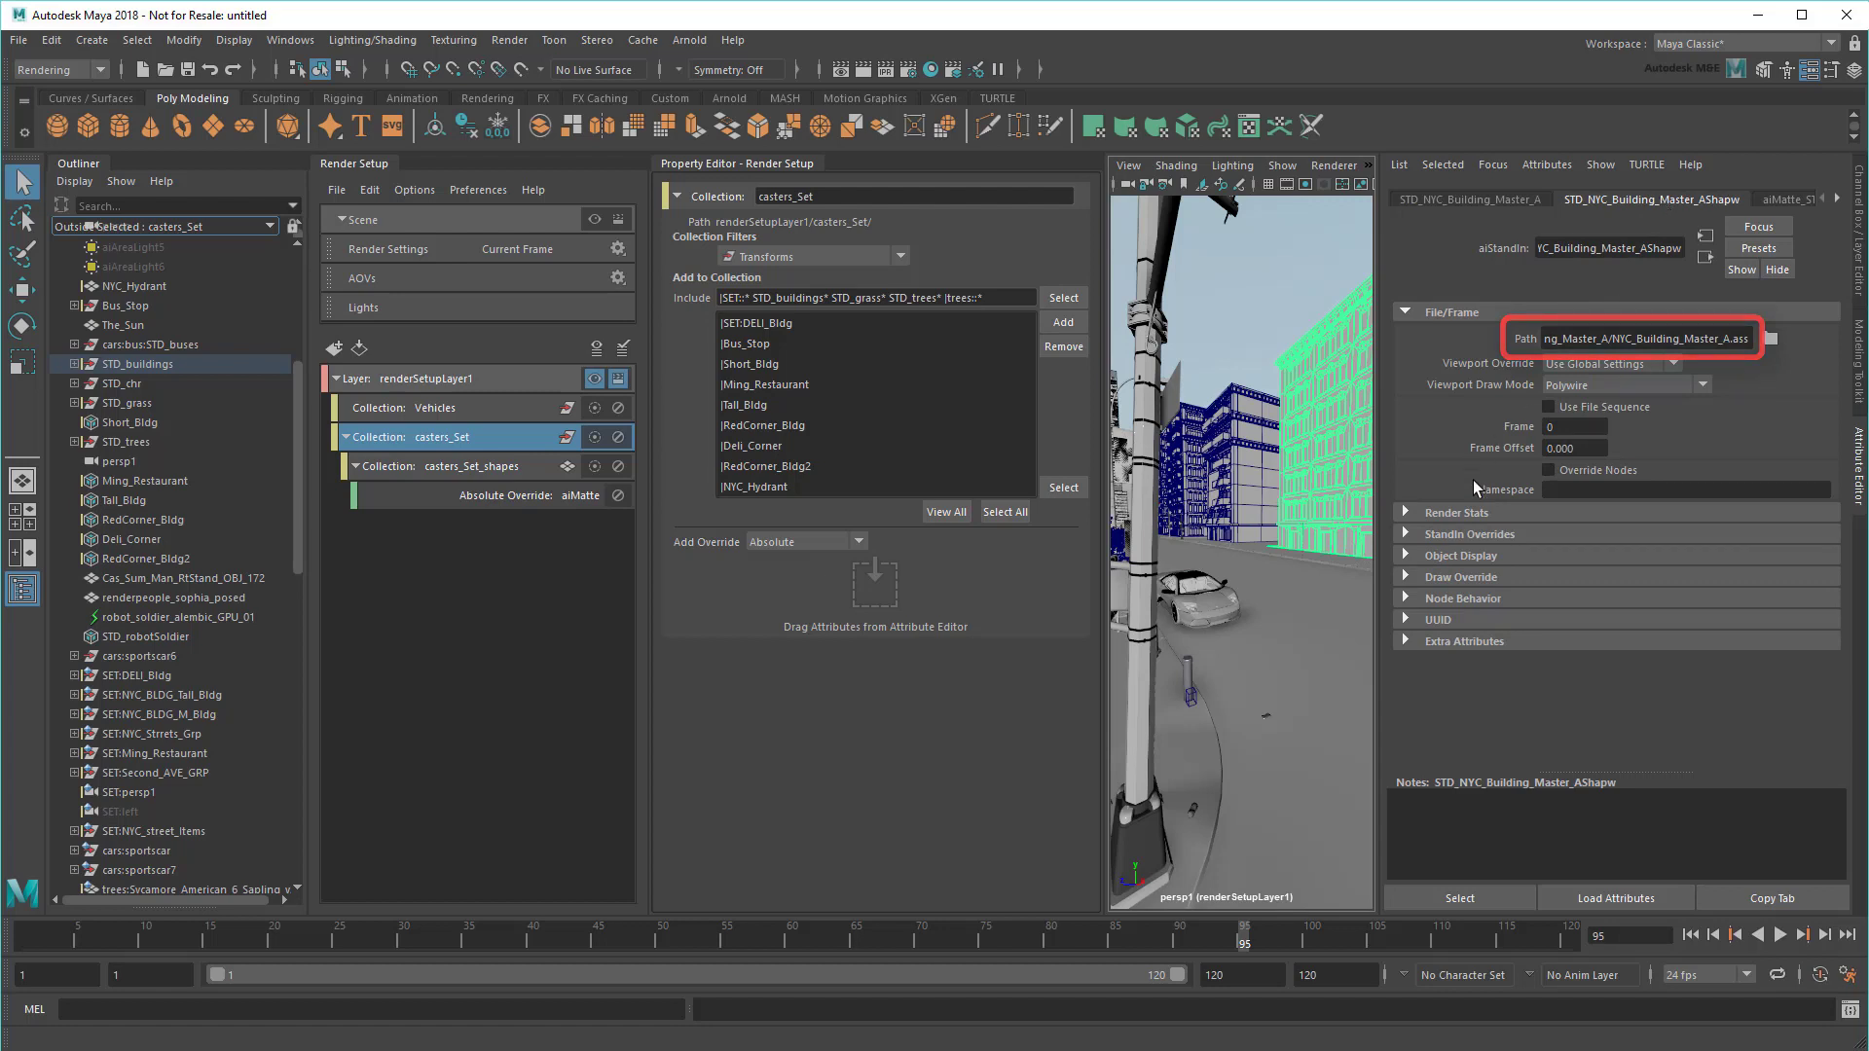
left_click(1476, 535)
scroll(1477, 536, "down", 2)
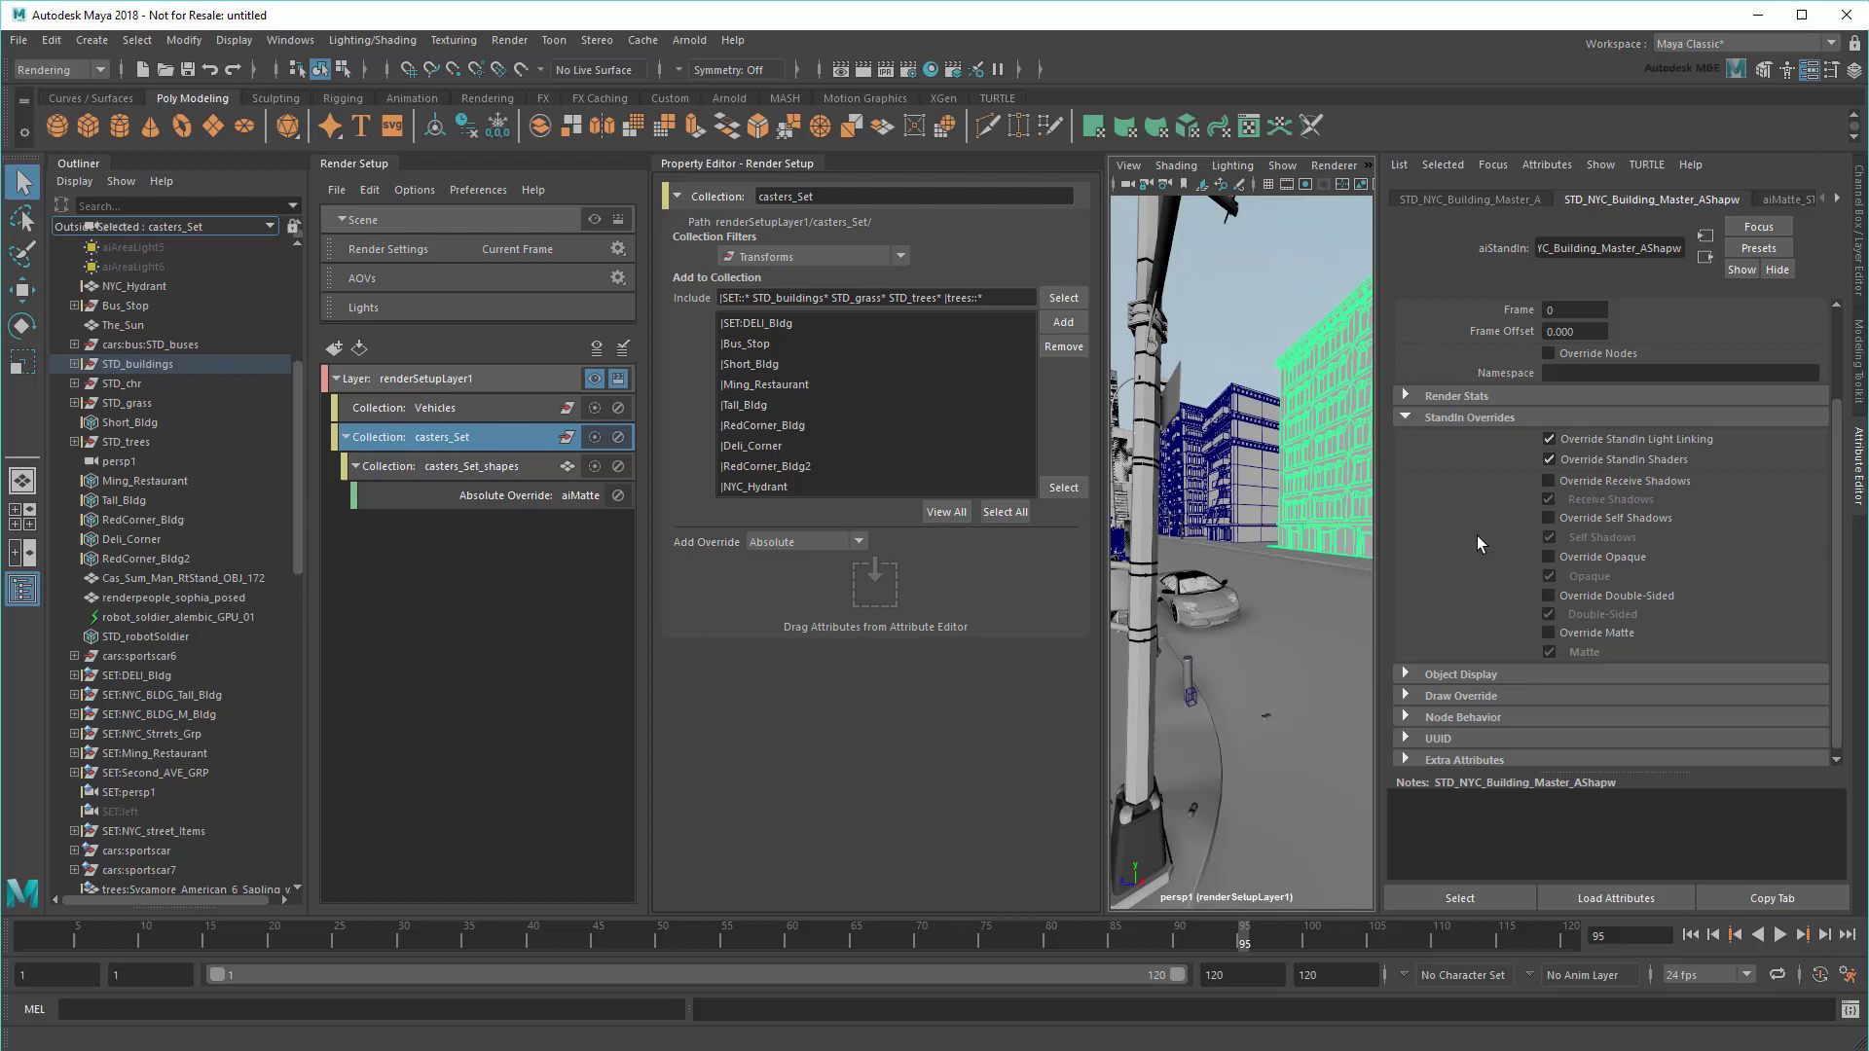
right_click(1611, 633)
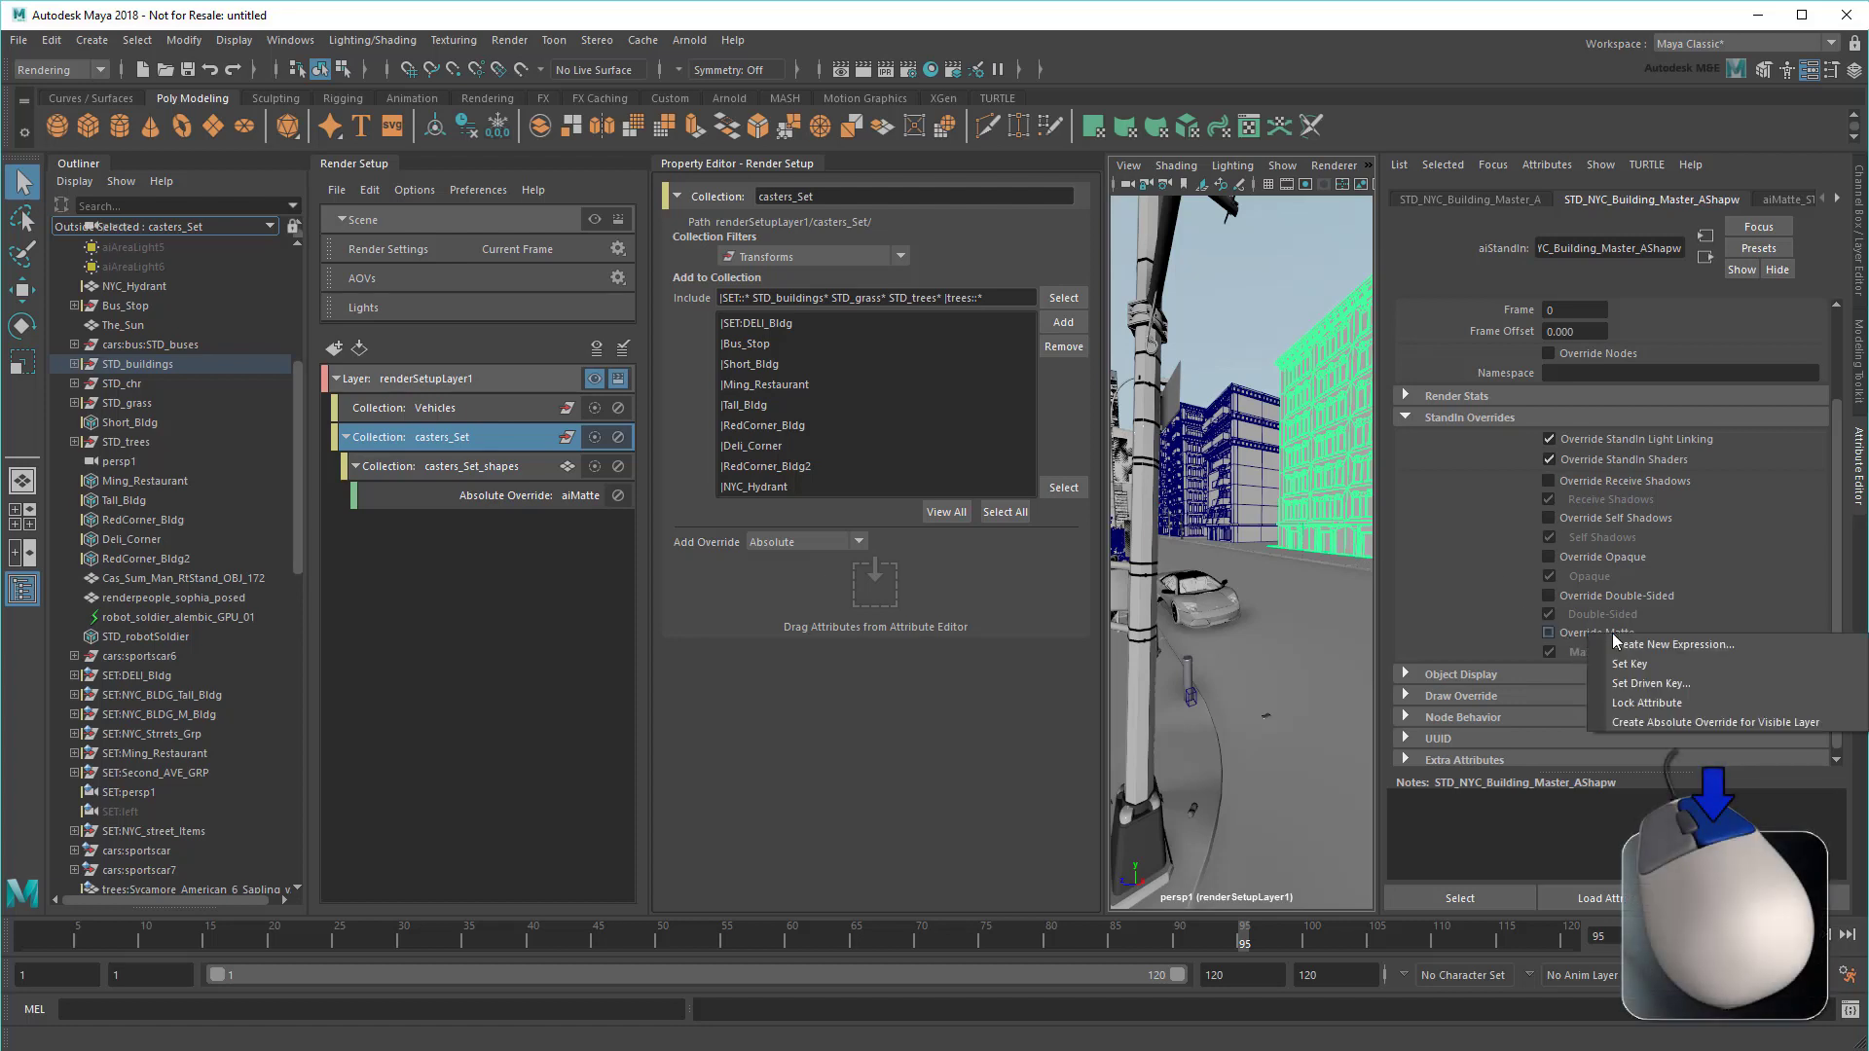
left_click(1833, 728)
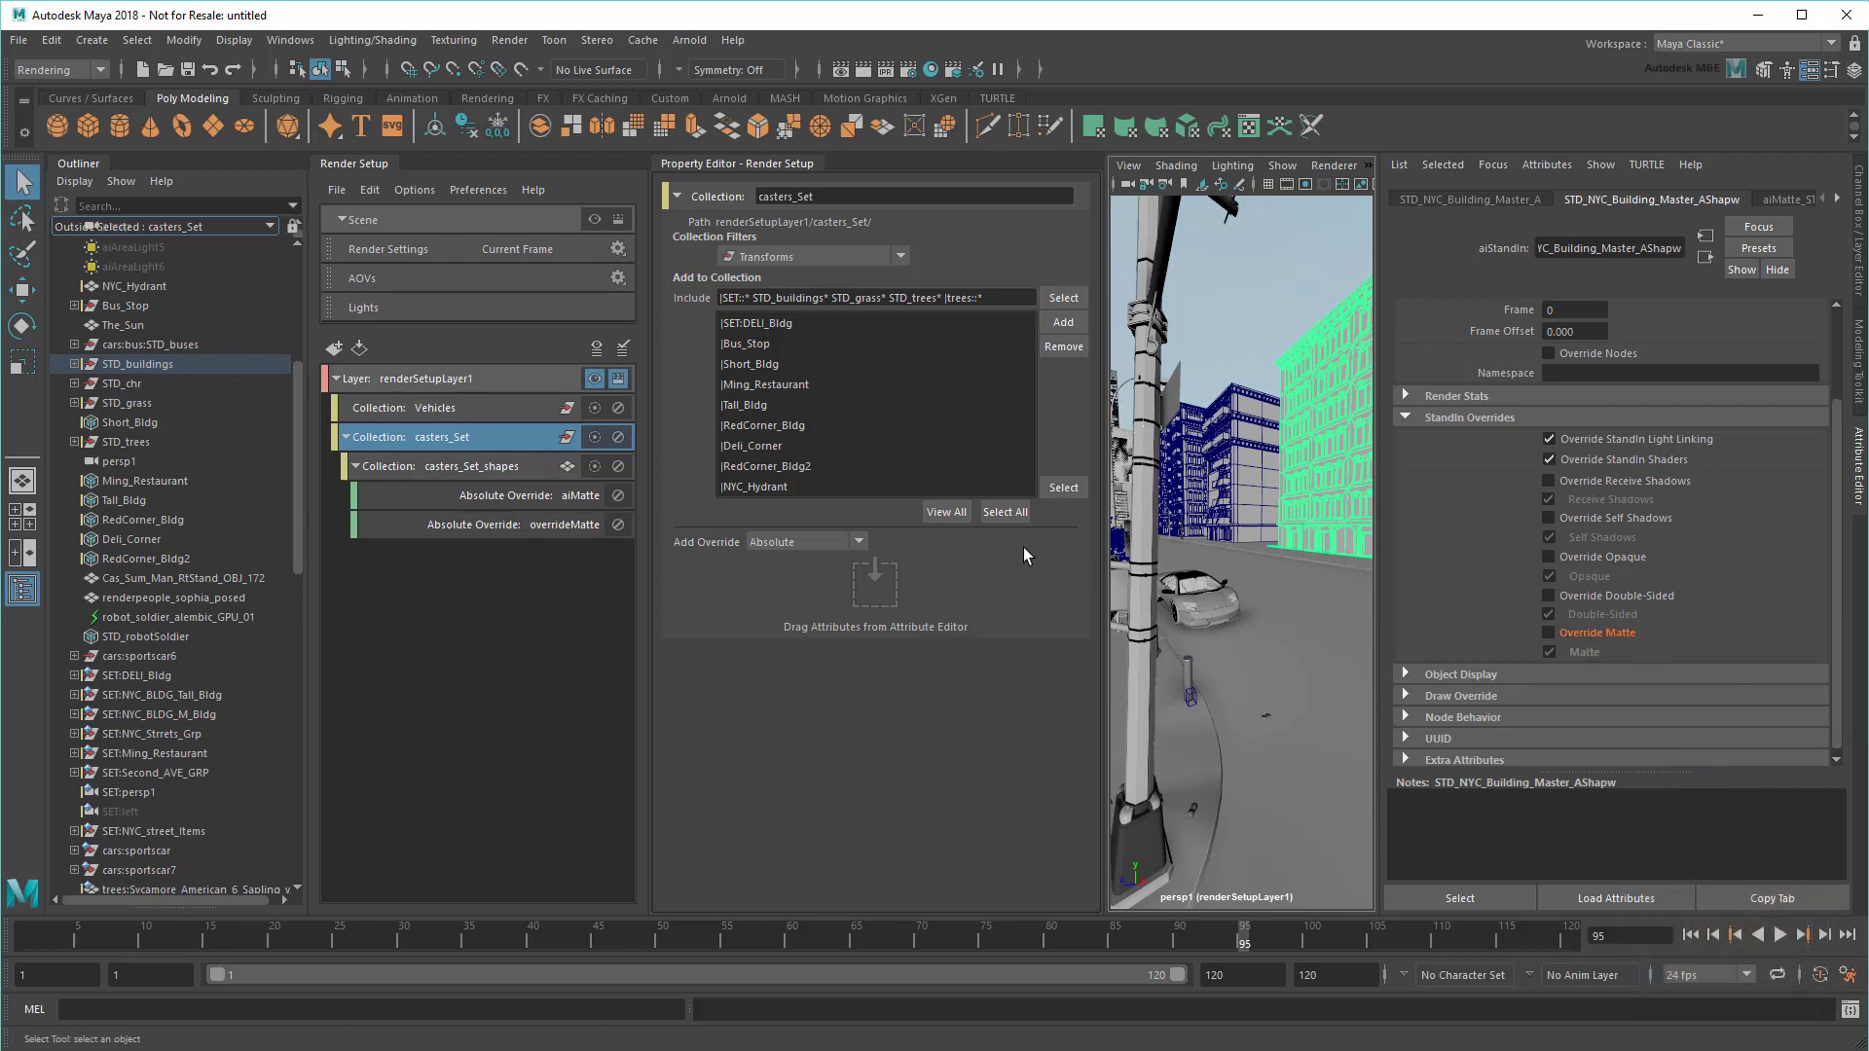
left_click(519, 530)
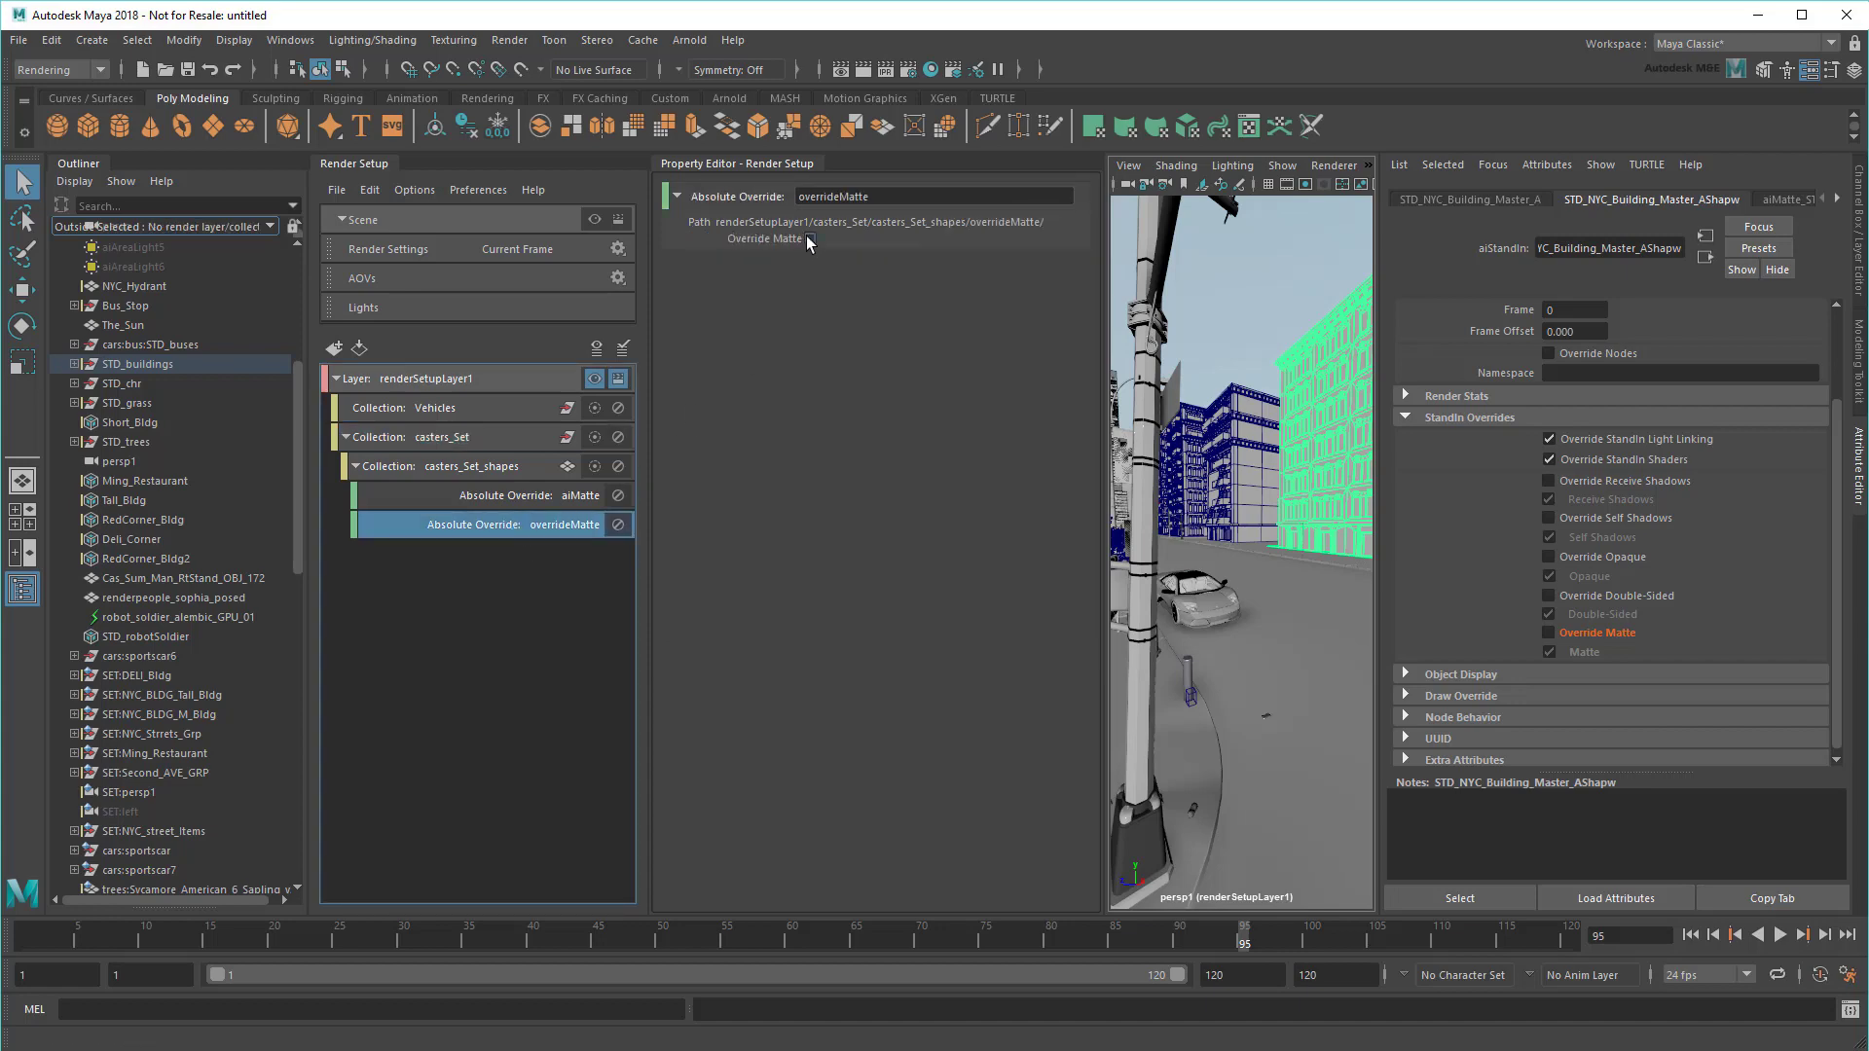
left_click(808, 240)
left_click(689, 39)
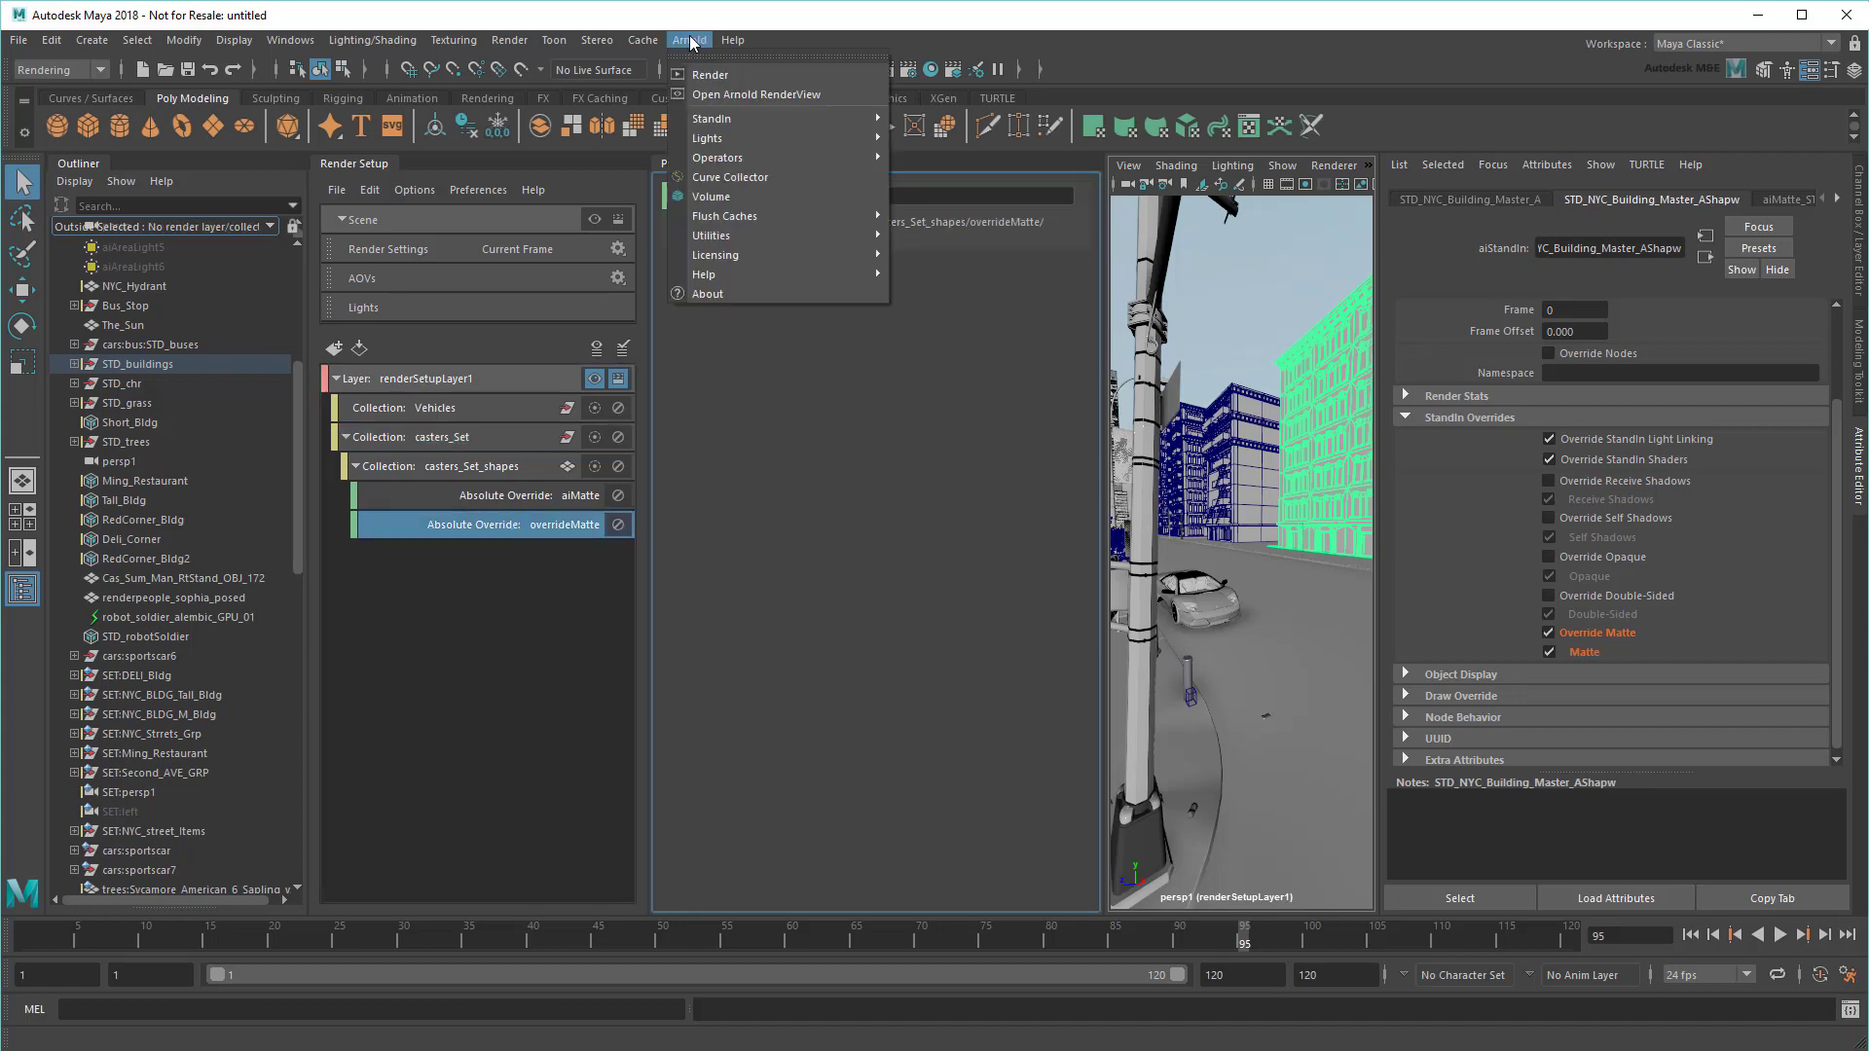
left_click(738, 98)
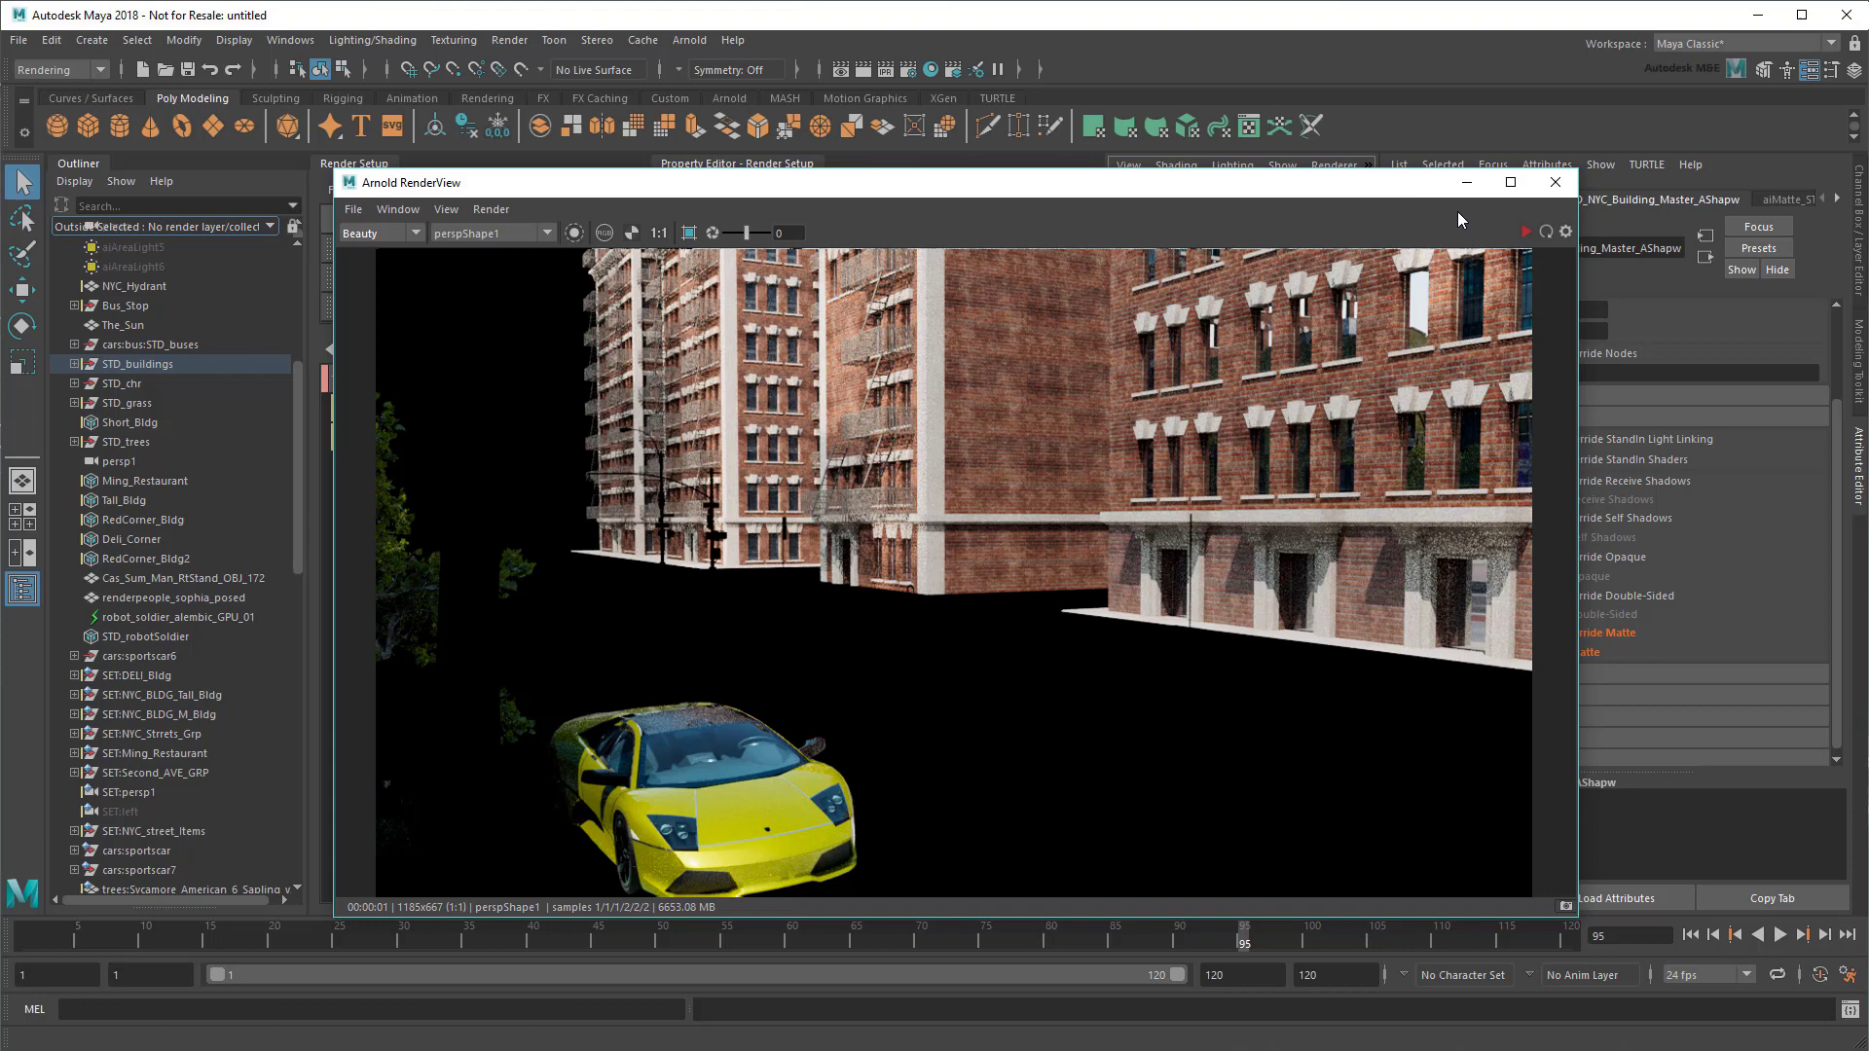
left_click(1545, 233)
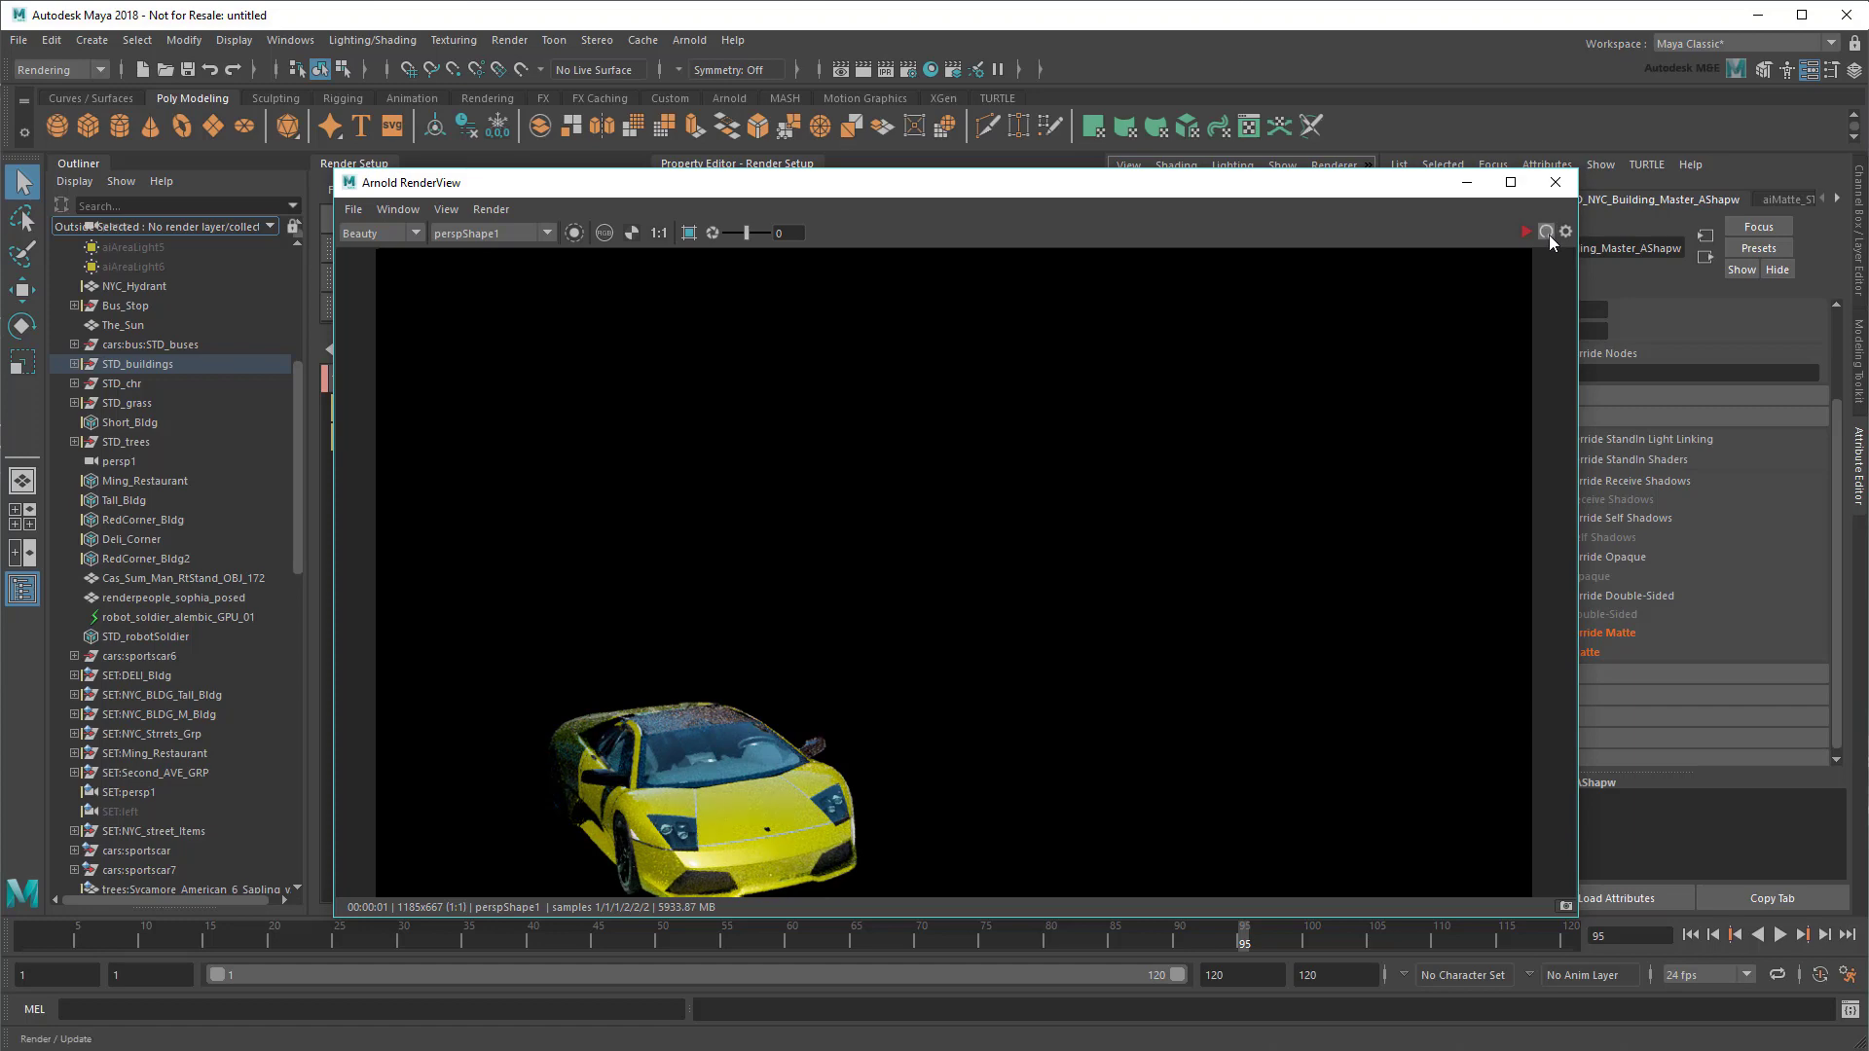
Step: Create a casters_CHRs collection on renderSetupLayer1 that includes chr::* STD_chr*
left_click(1556, 183)
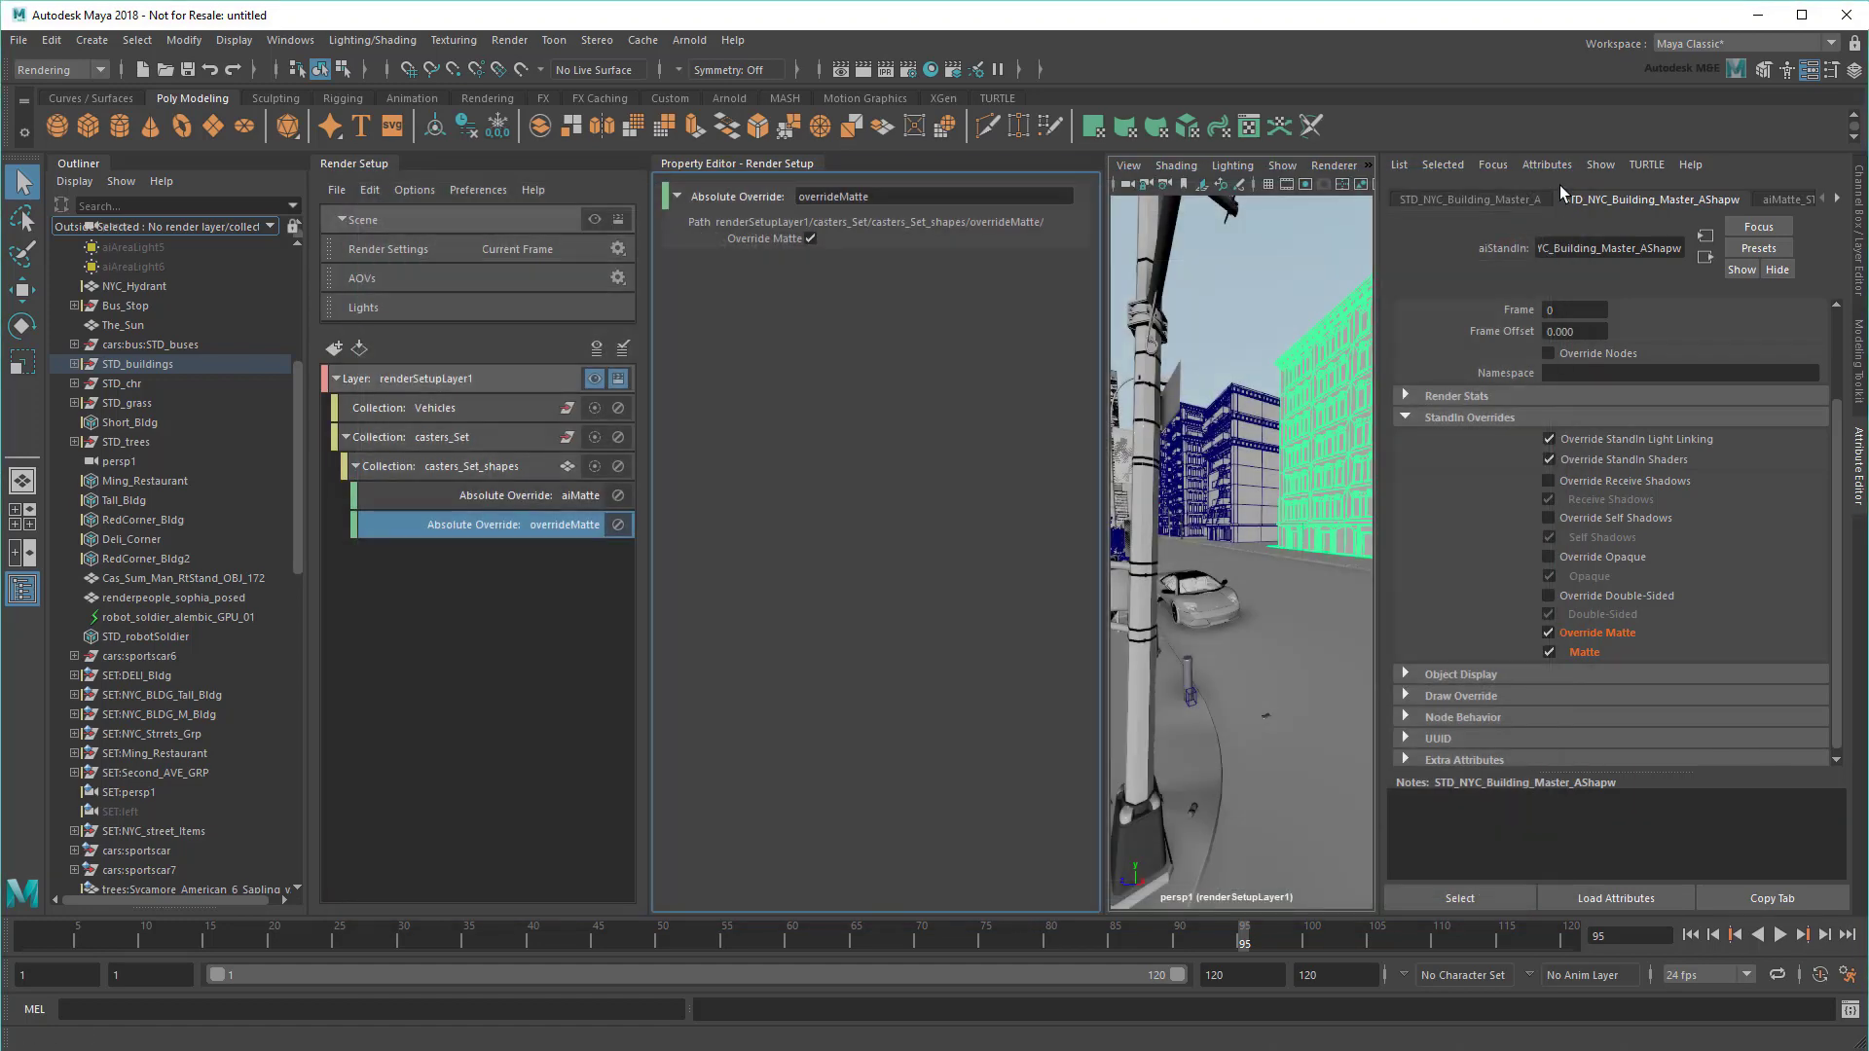
left_click(74, 181)
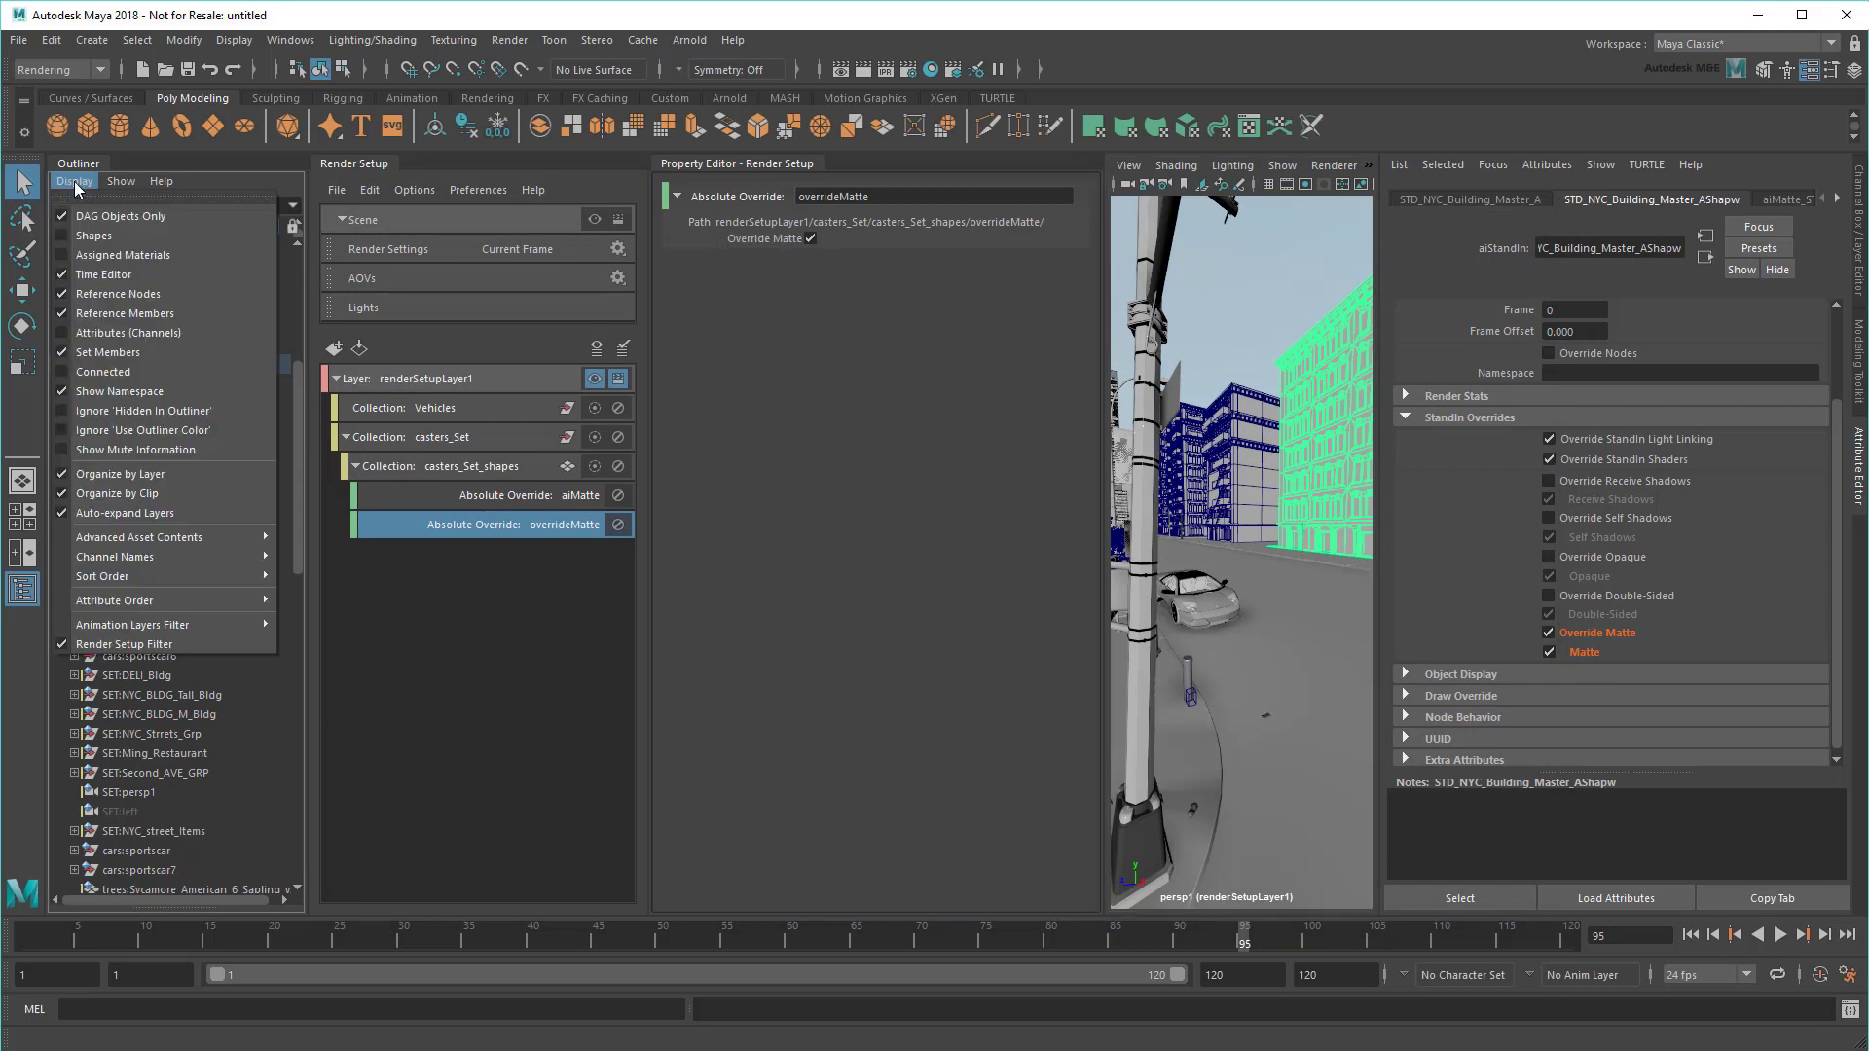
left_click(200, 644)
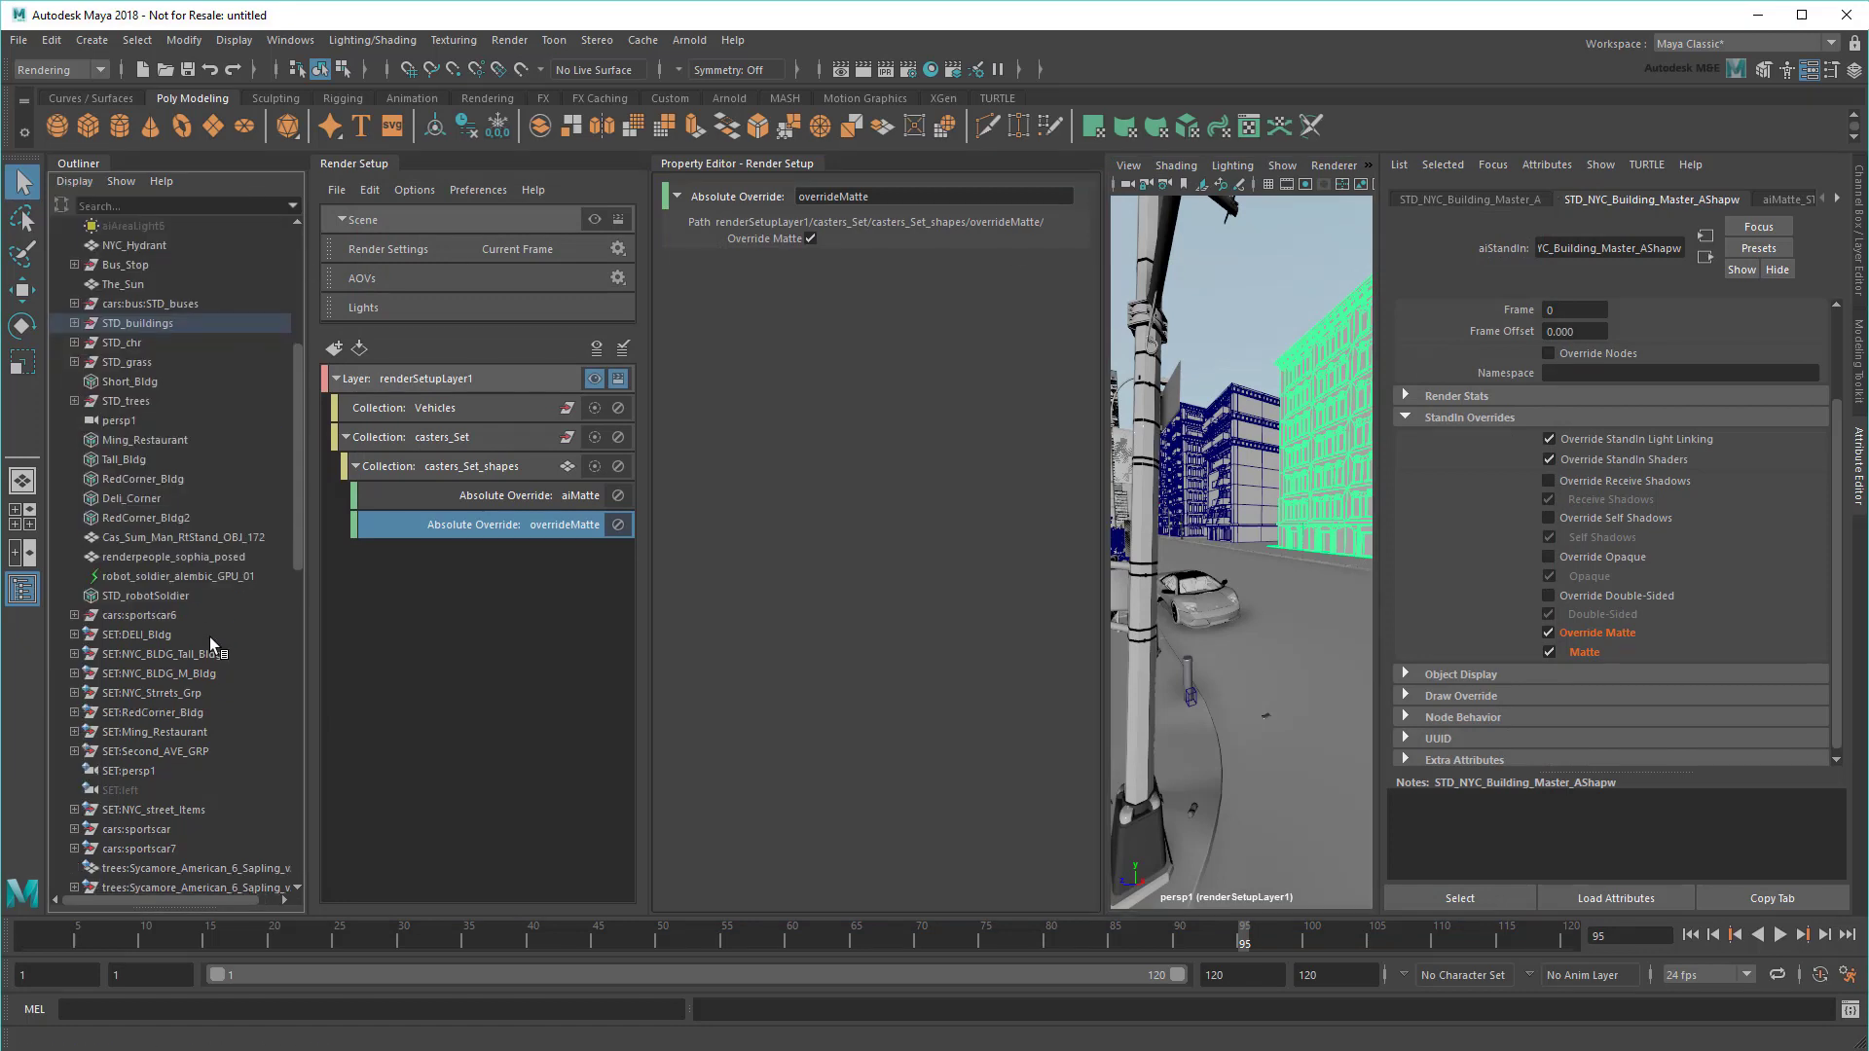
left_click(346, 438)
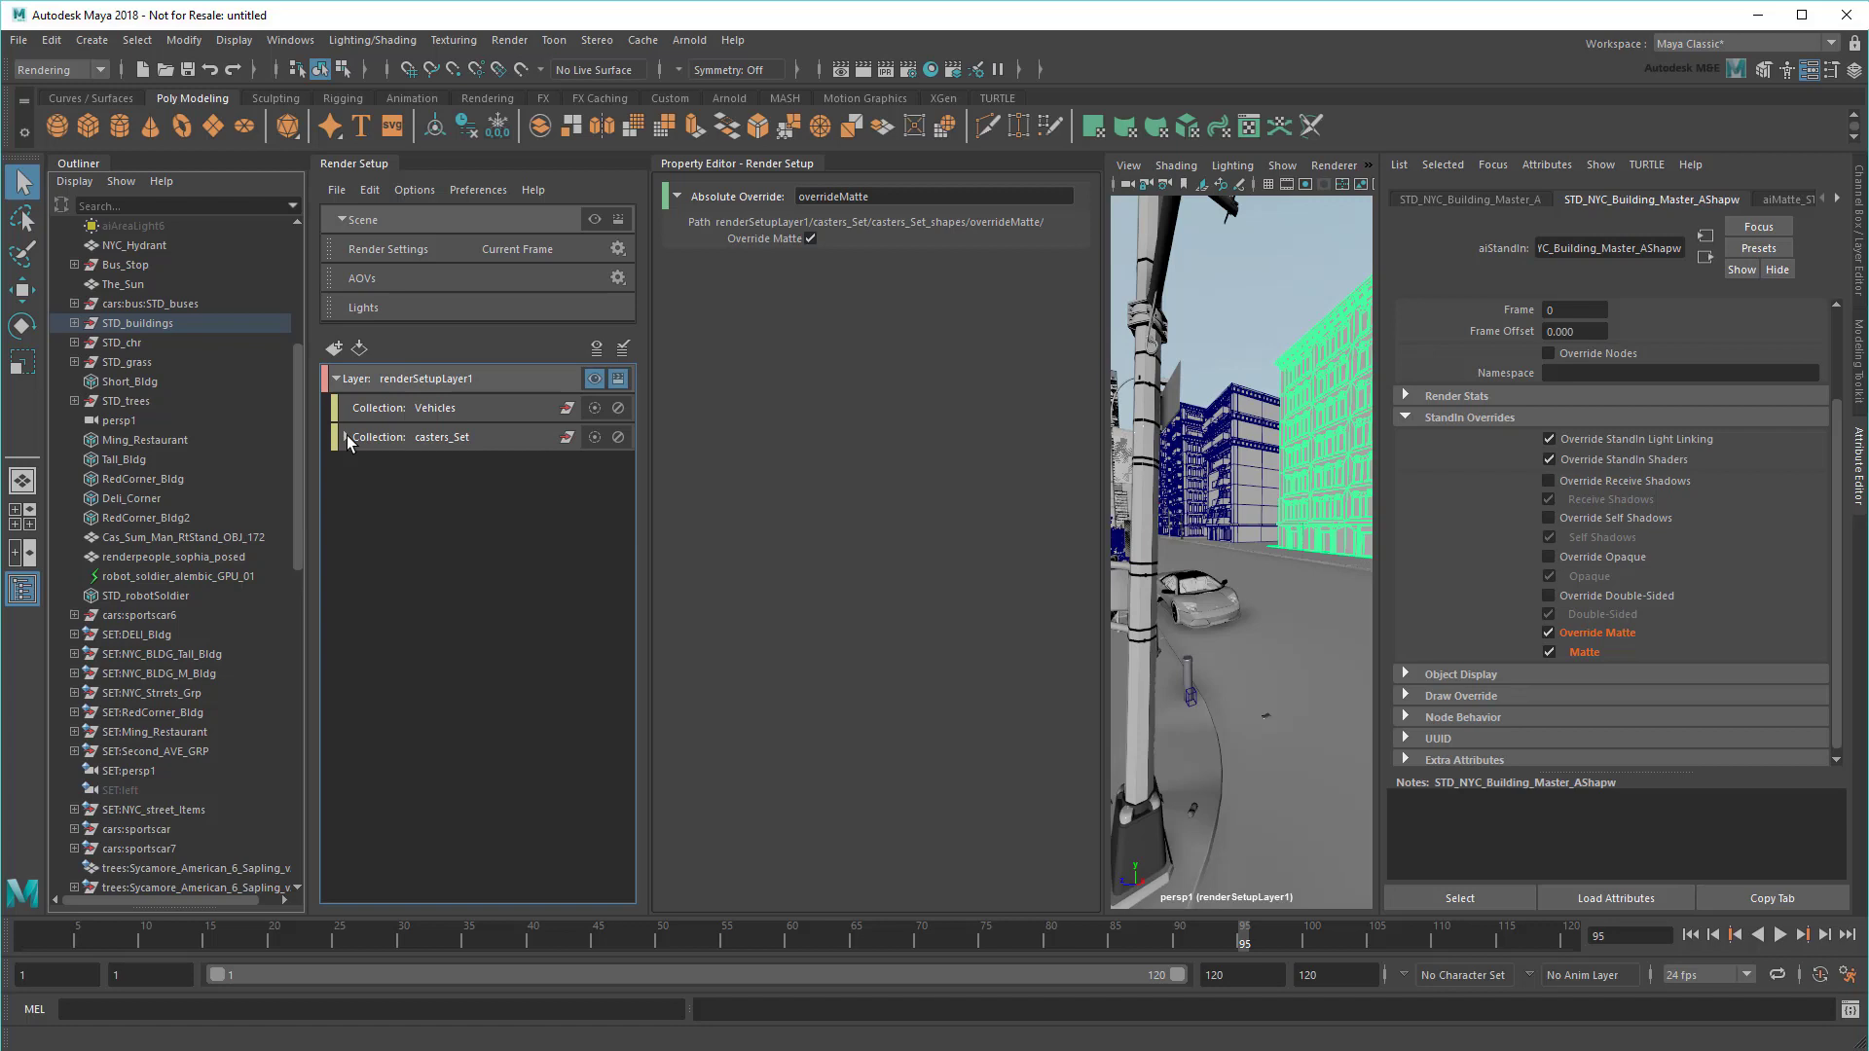
left_click(504, 381)
type("casters_CHRs")
key("Return")
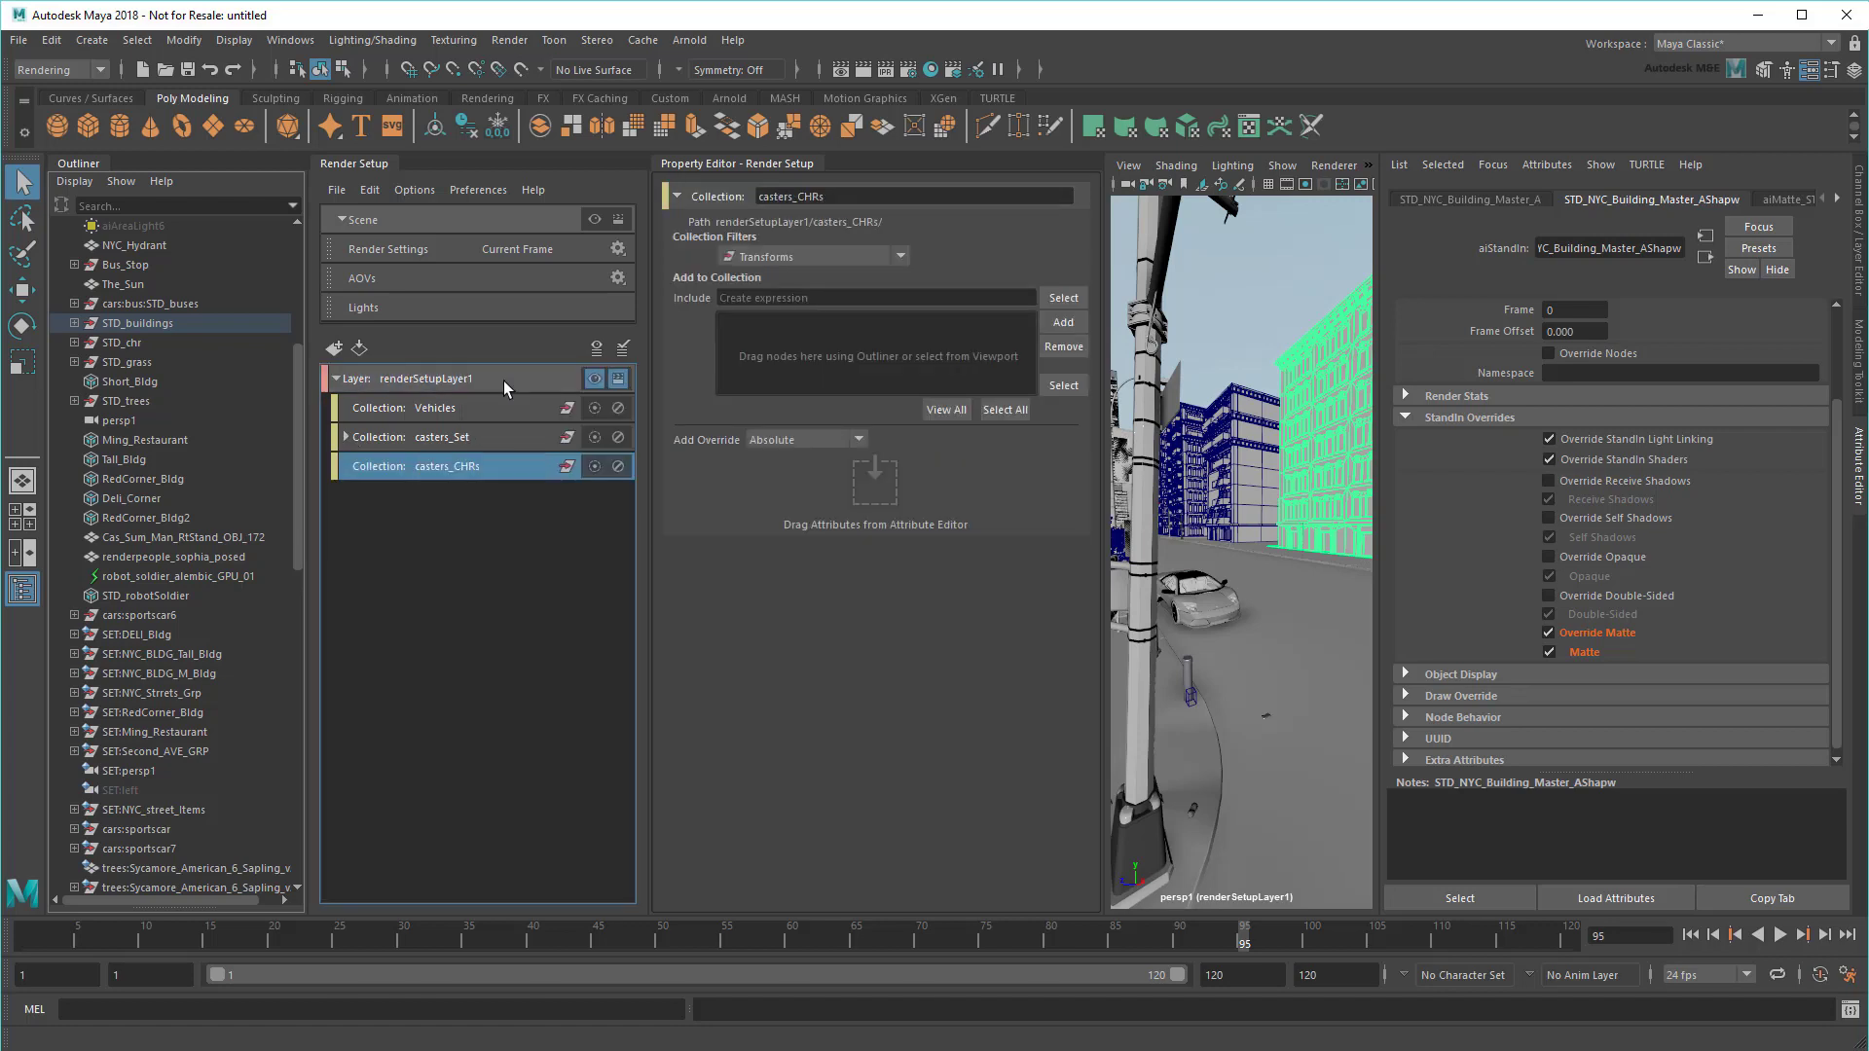
left_click(751, 298)
type("chr::*")
key("Return")
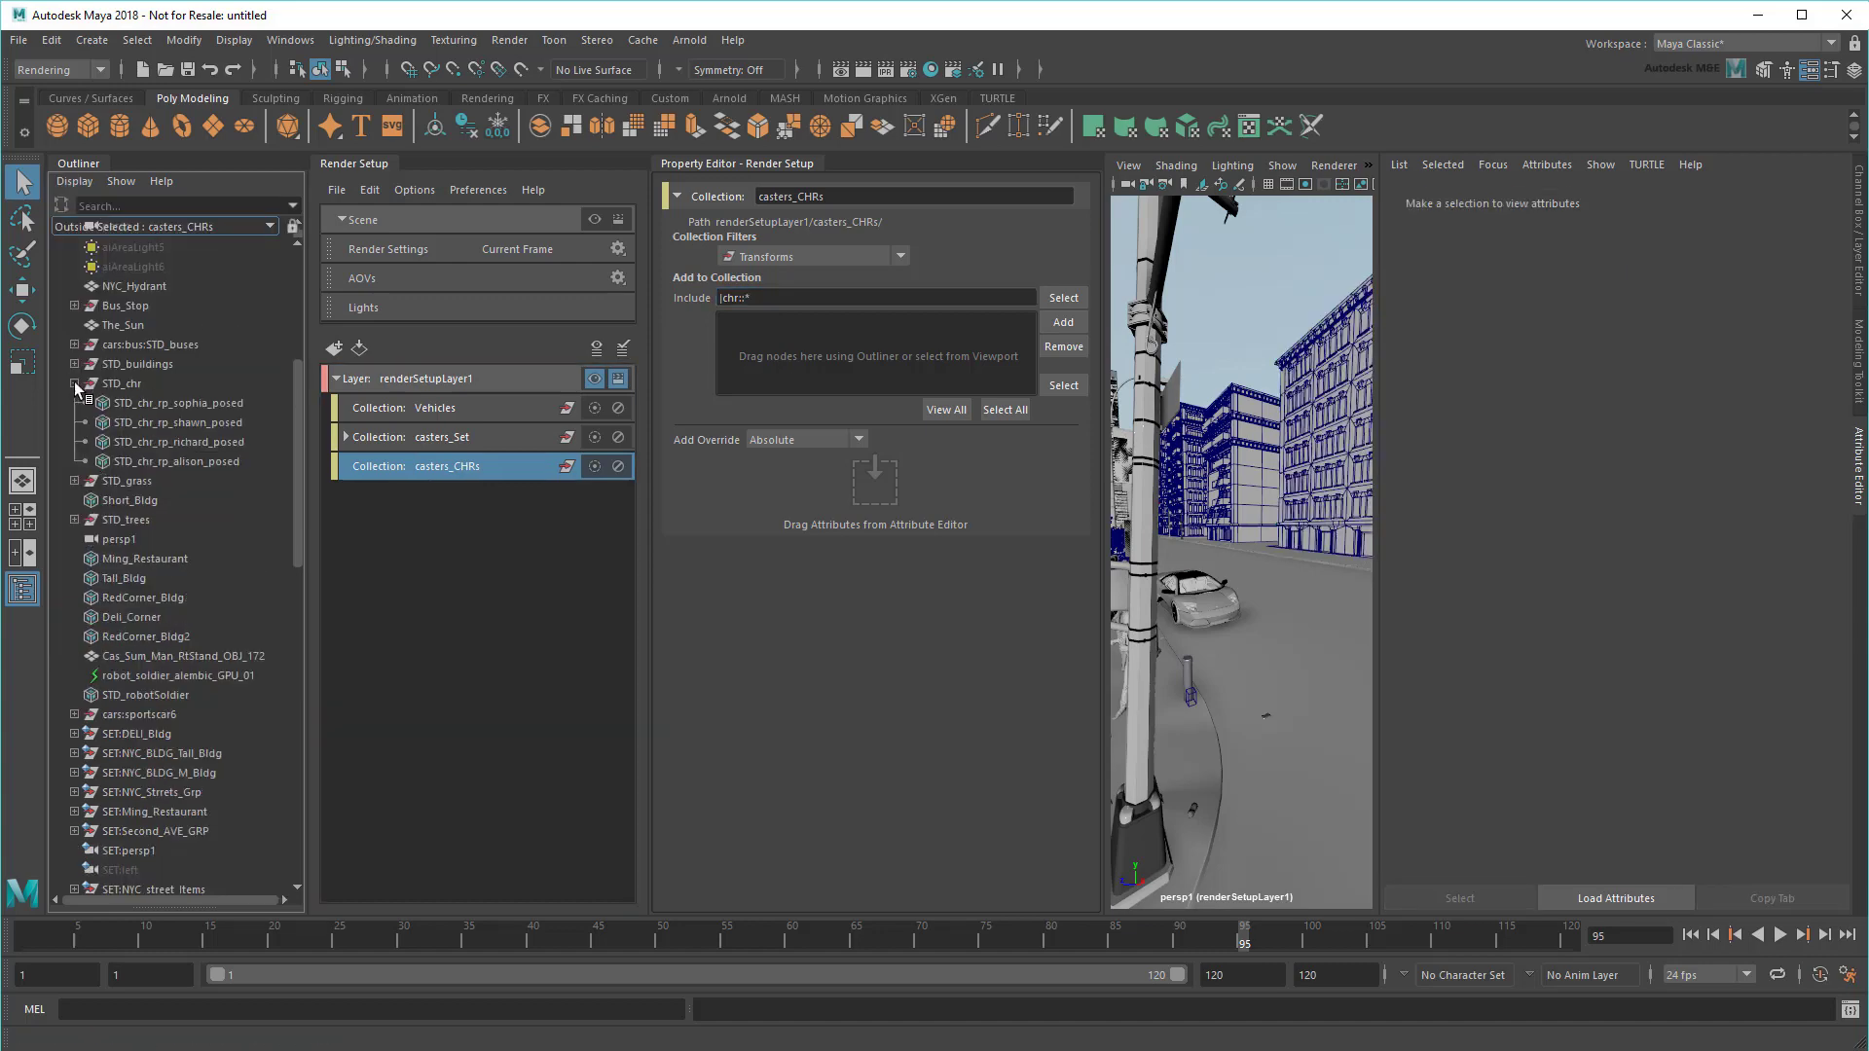
type("STD_chr*")
Step: Add an absolute overrideMatte1 override from the alison_posed standin and switch it on
double_click(877, 365)
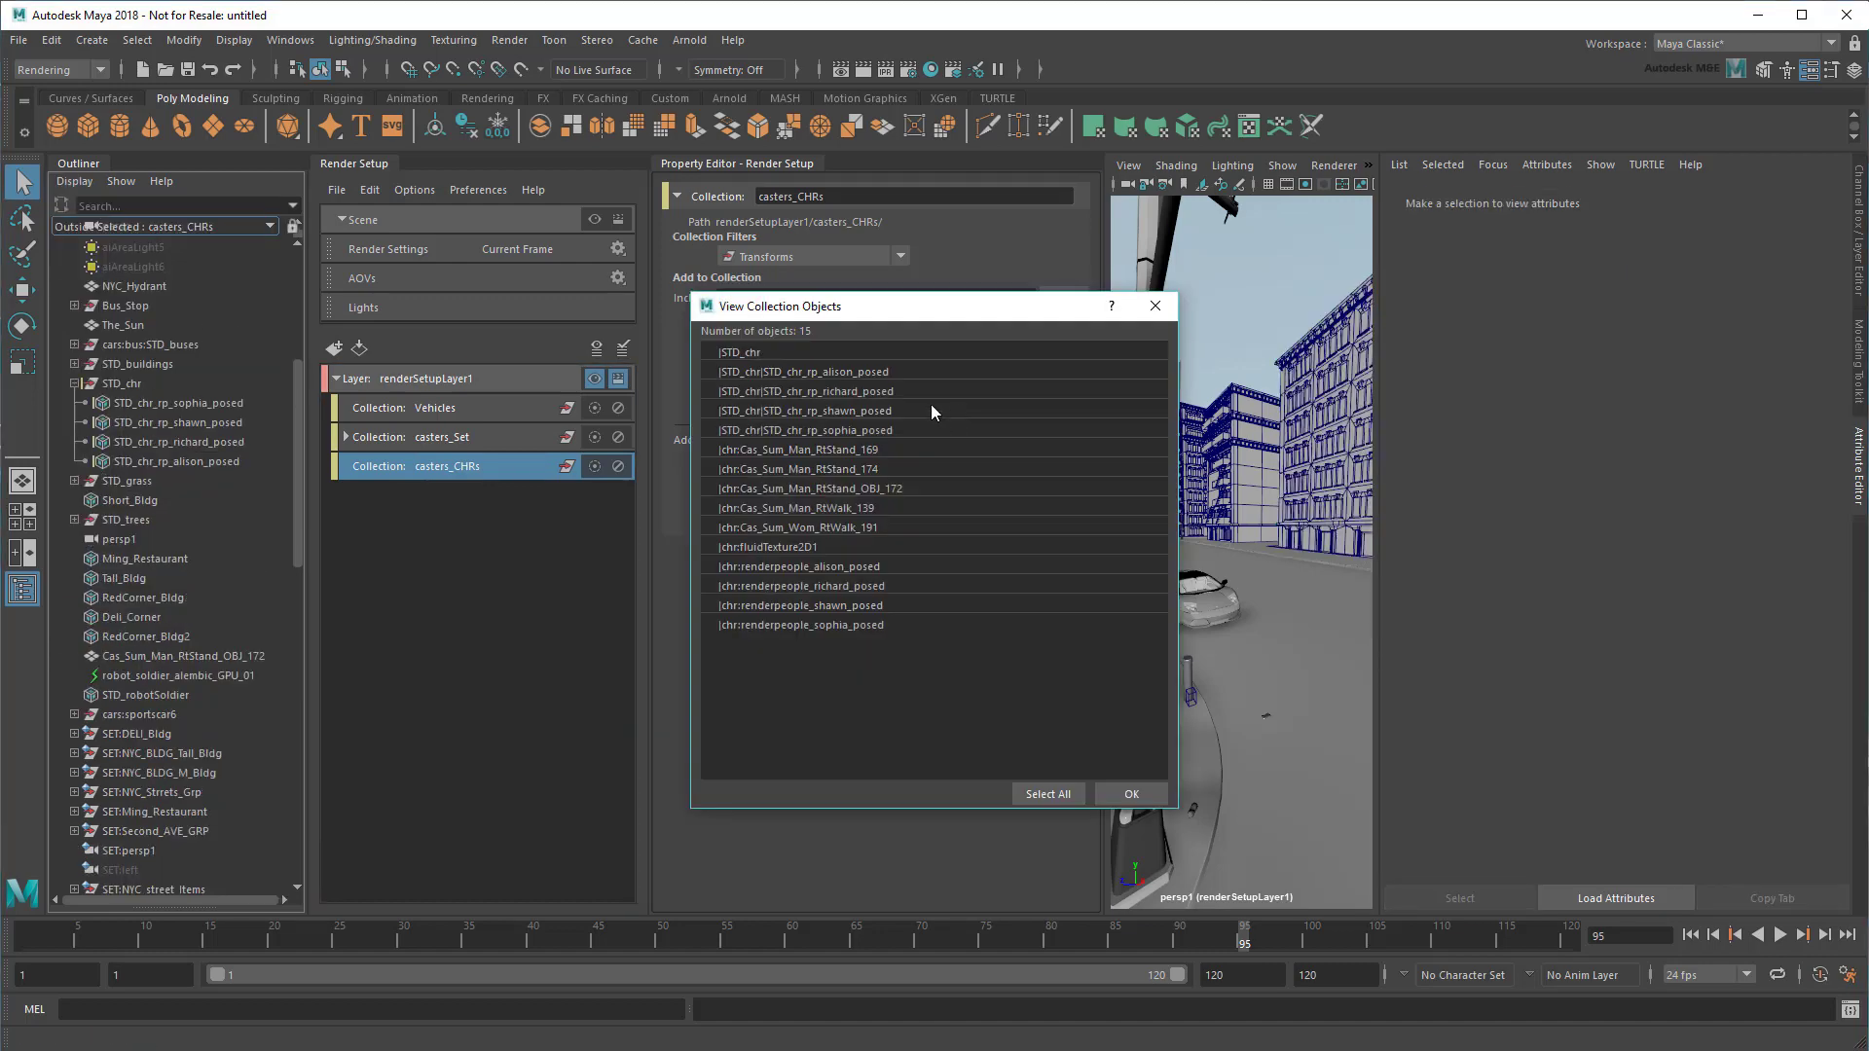
left_click(875, 372)
left_click(1131, 793)
right_click(1594, 632)
left_click(1680, 643)
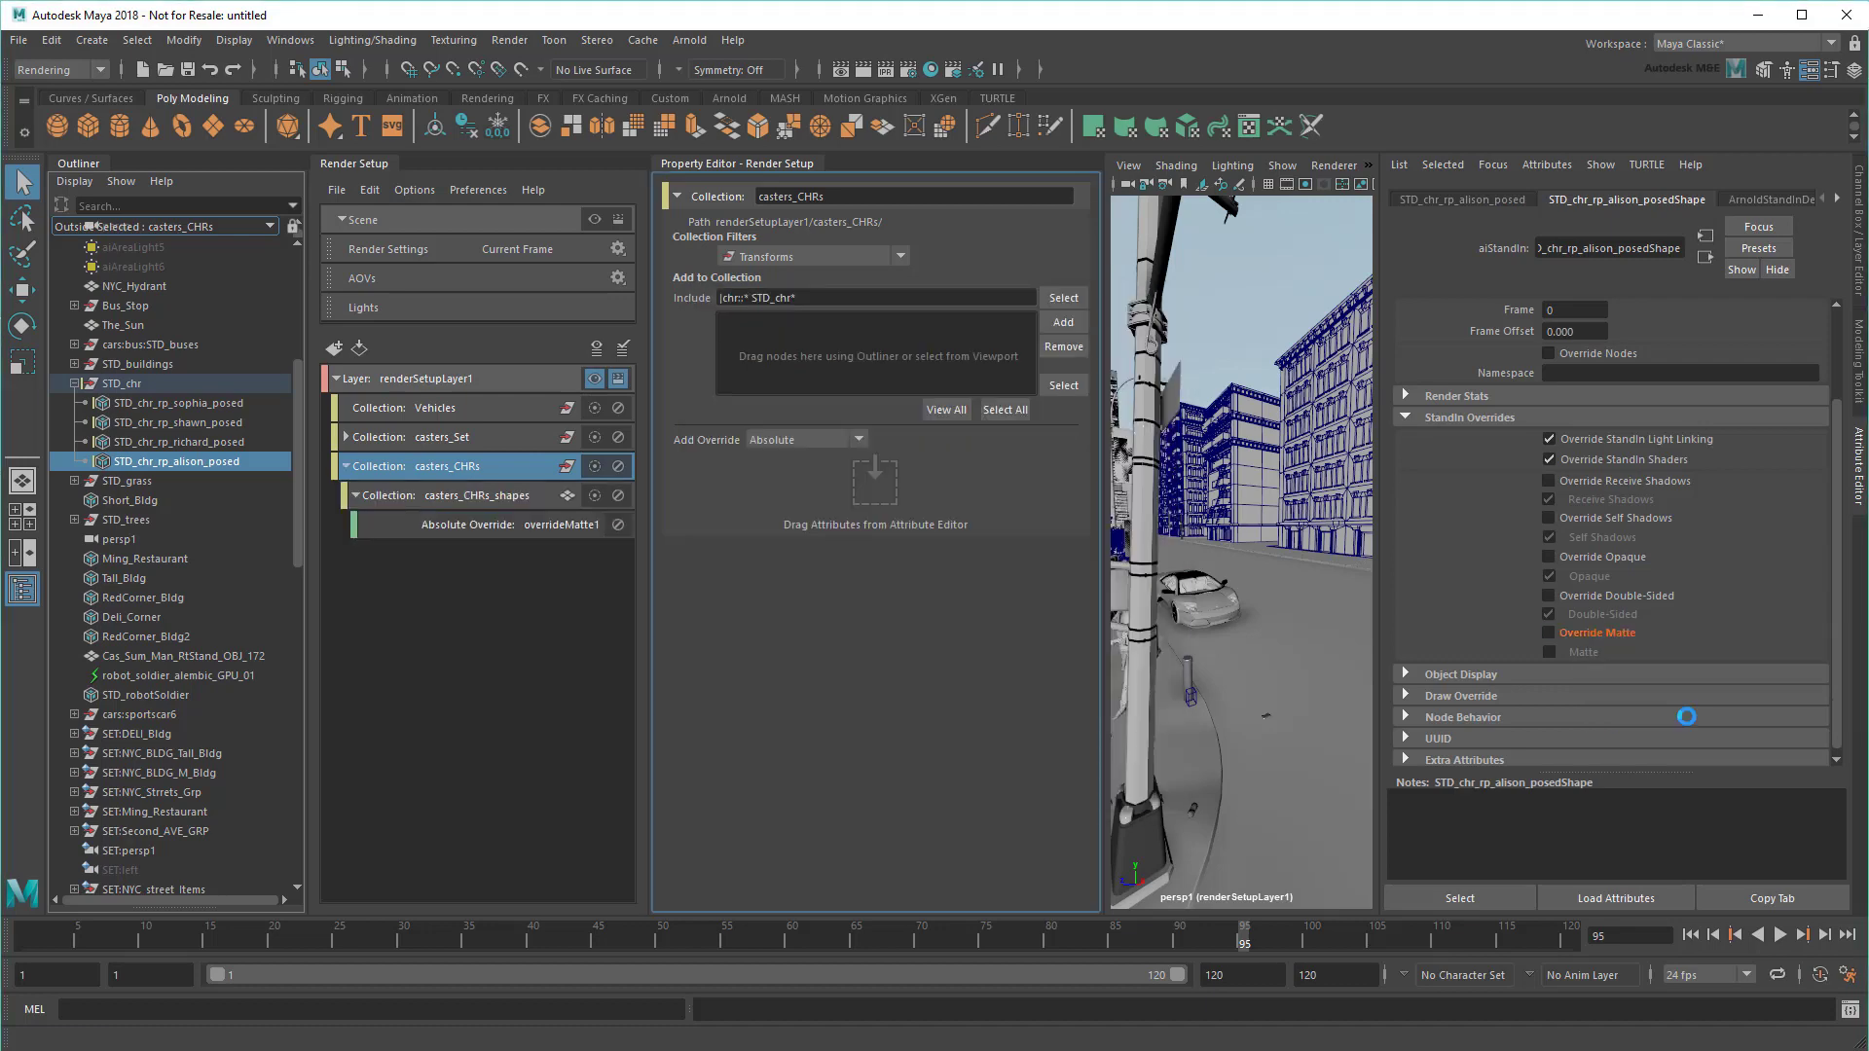
left_click(548, 523)
left_click(811, 238)
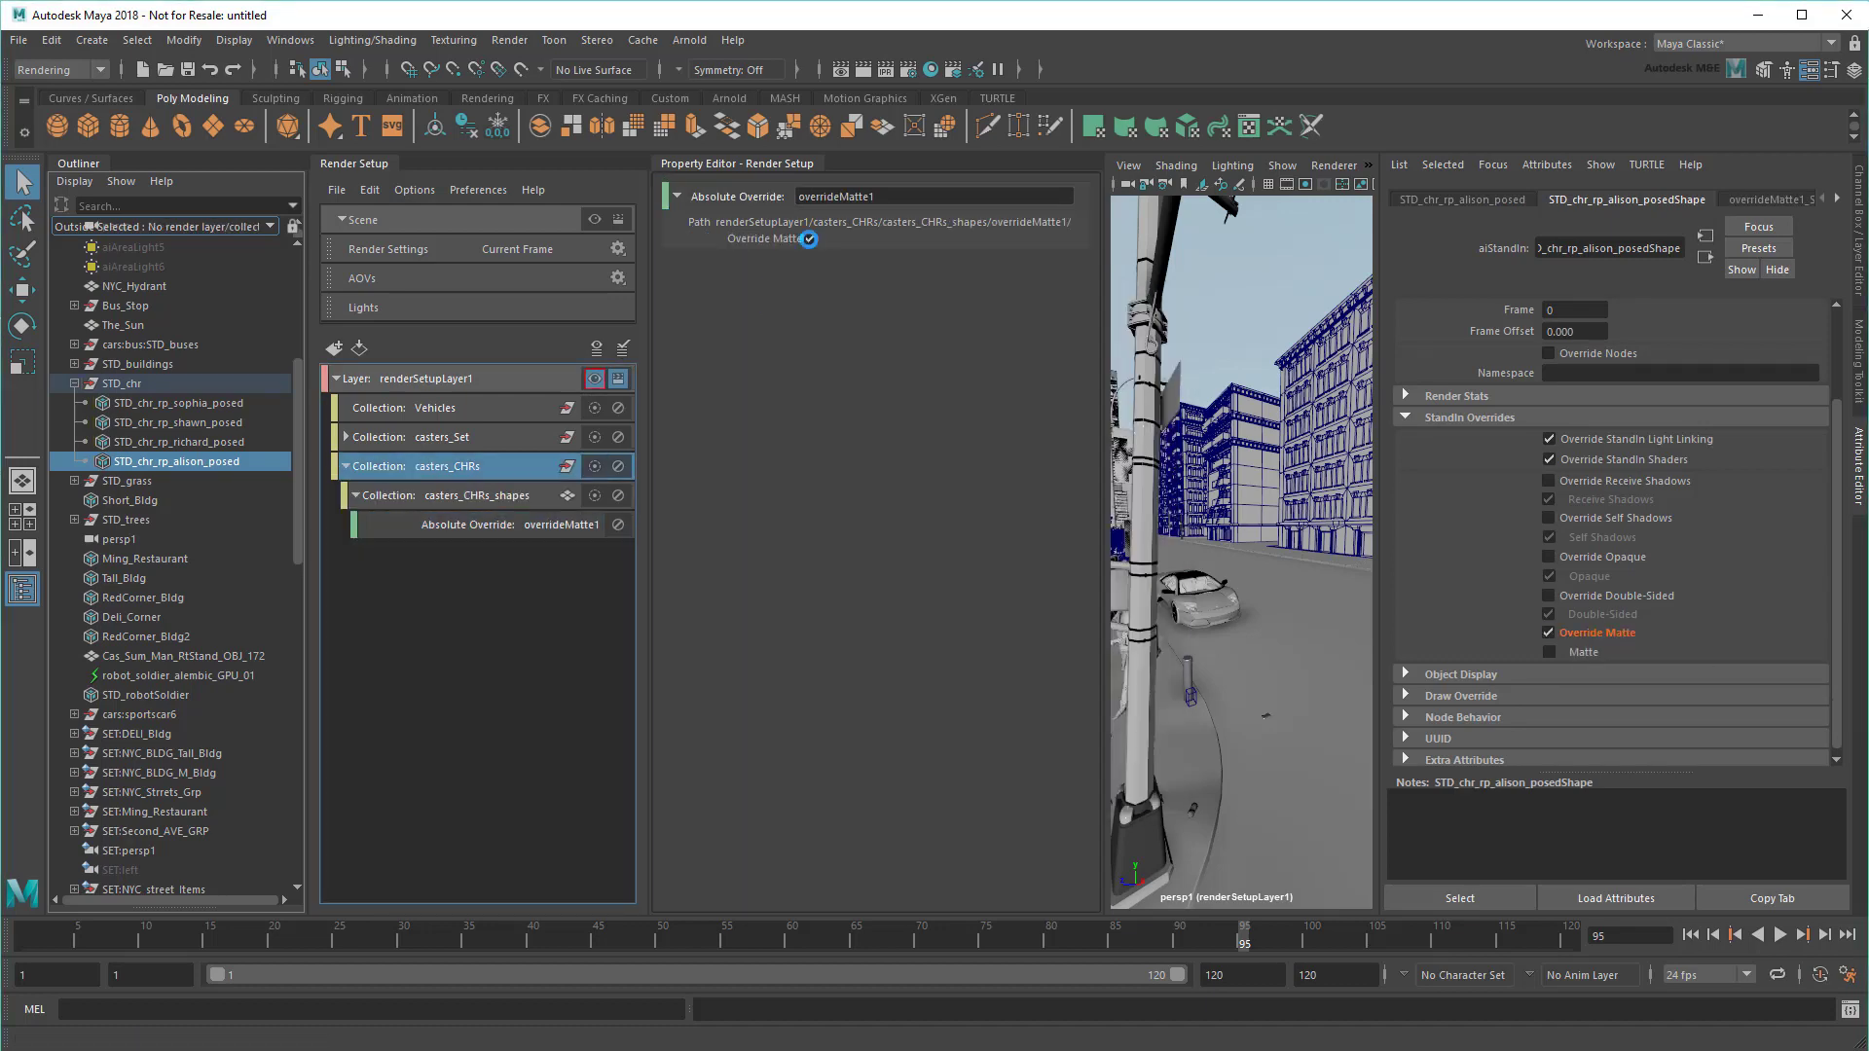
left_click(516, 468)
Step: Add an absolute aiMatte1 Matte override, enable it, and refresh renderSetupLayer1
double_click(876, 357)
left_click(876, 558)
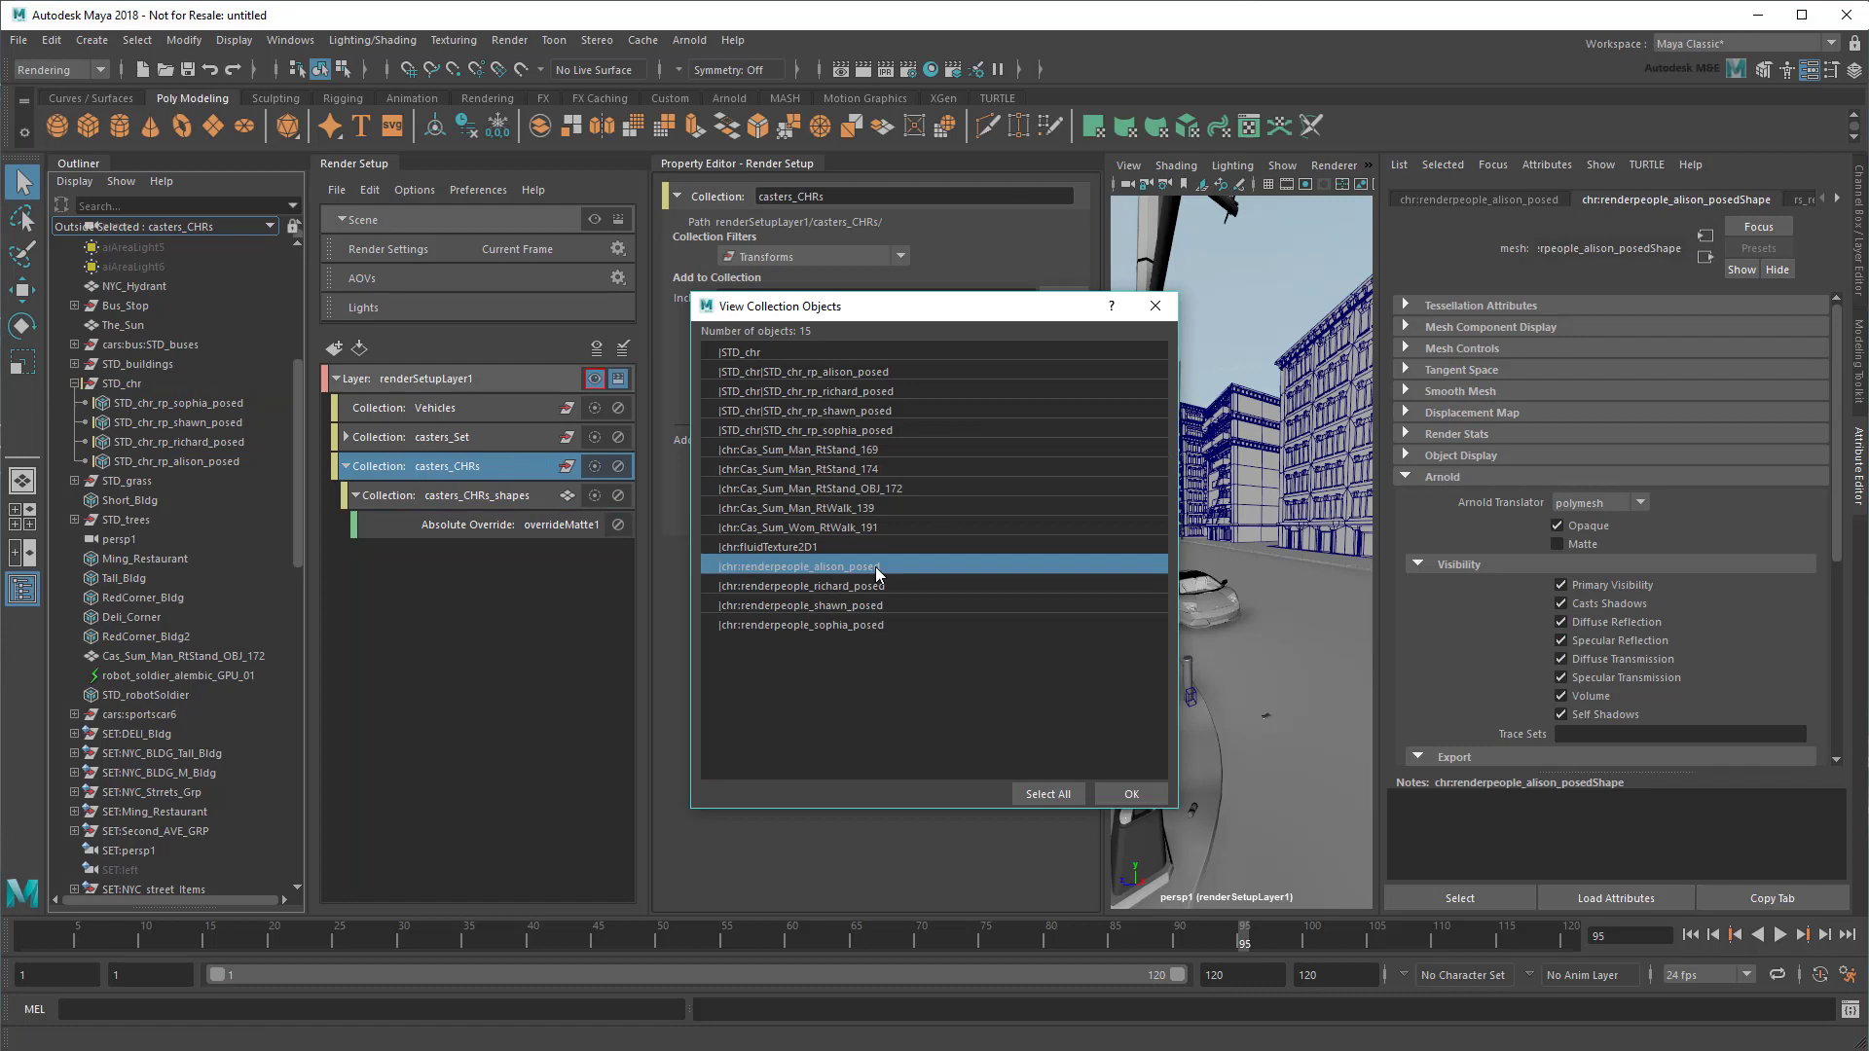
left_click(1130, 793)
right_click(1583, 544)
left_click(1638, 642)
left_click(811, 239)
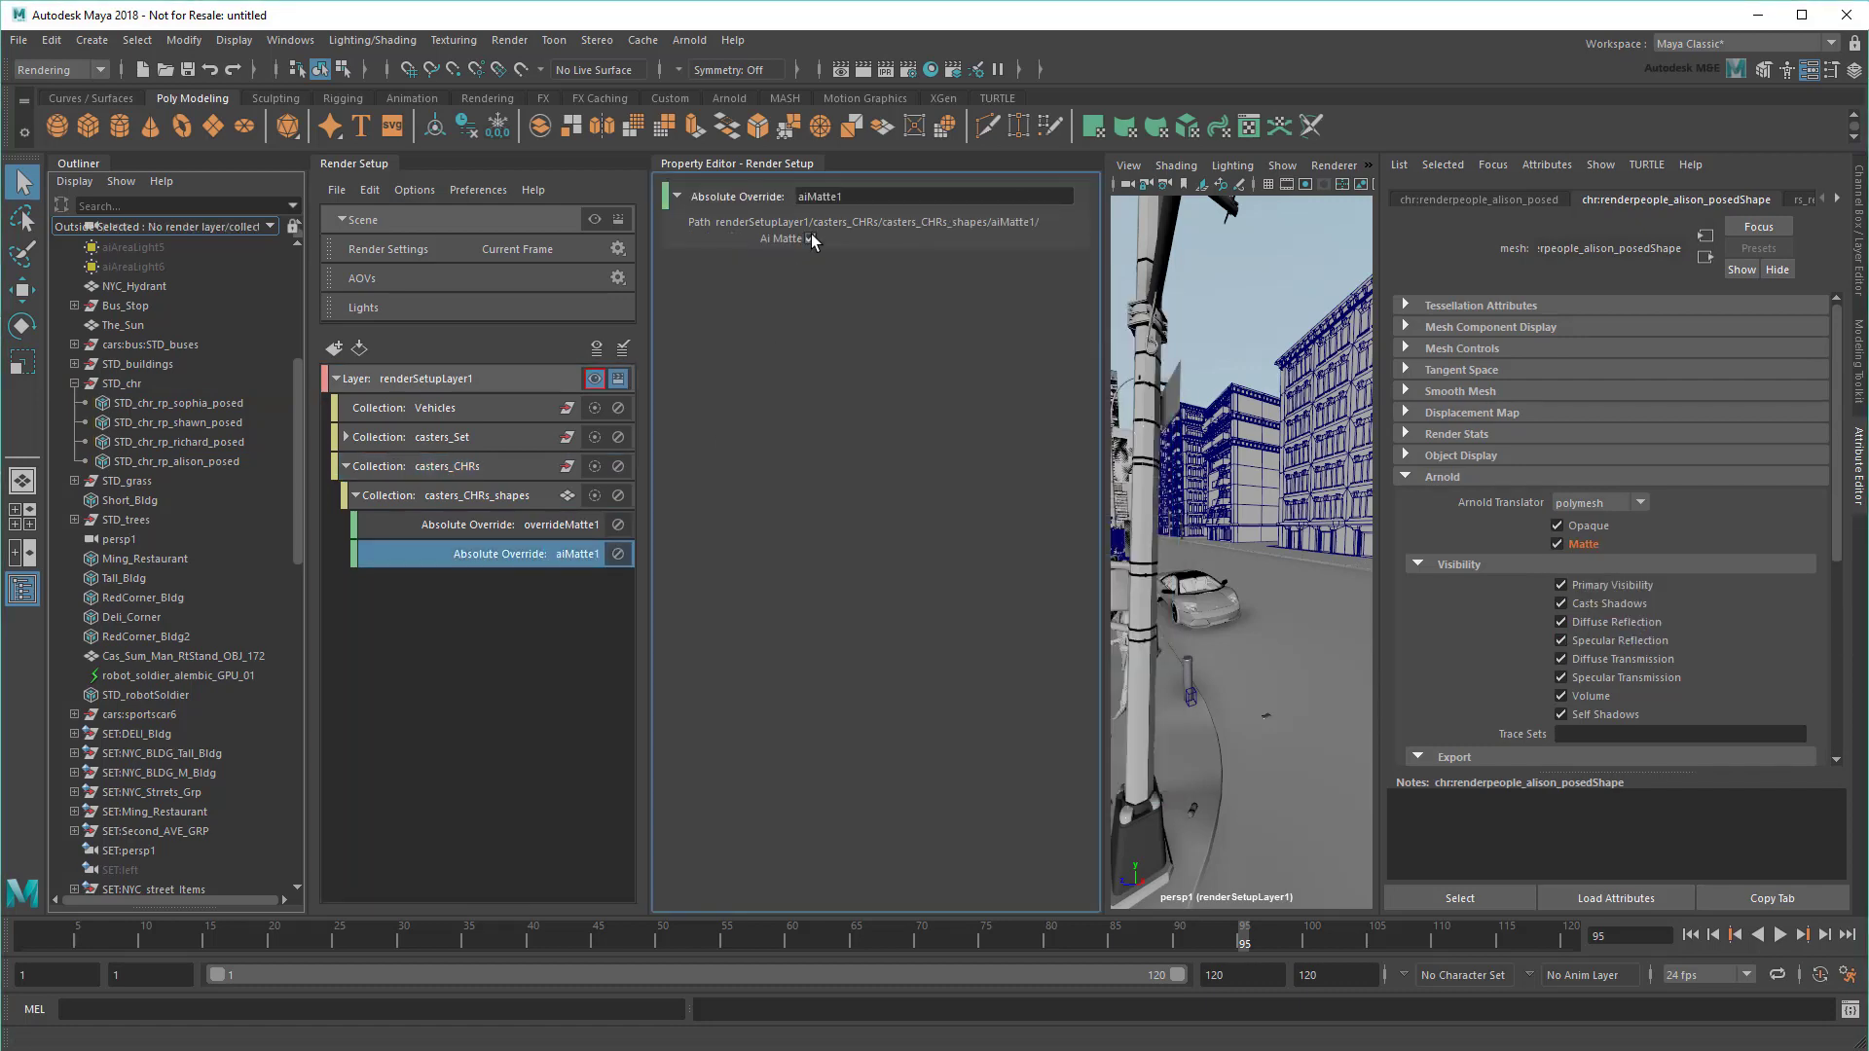
left_click_drag(1223, 640, 1257, 614, "alt")
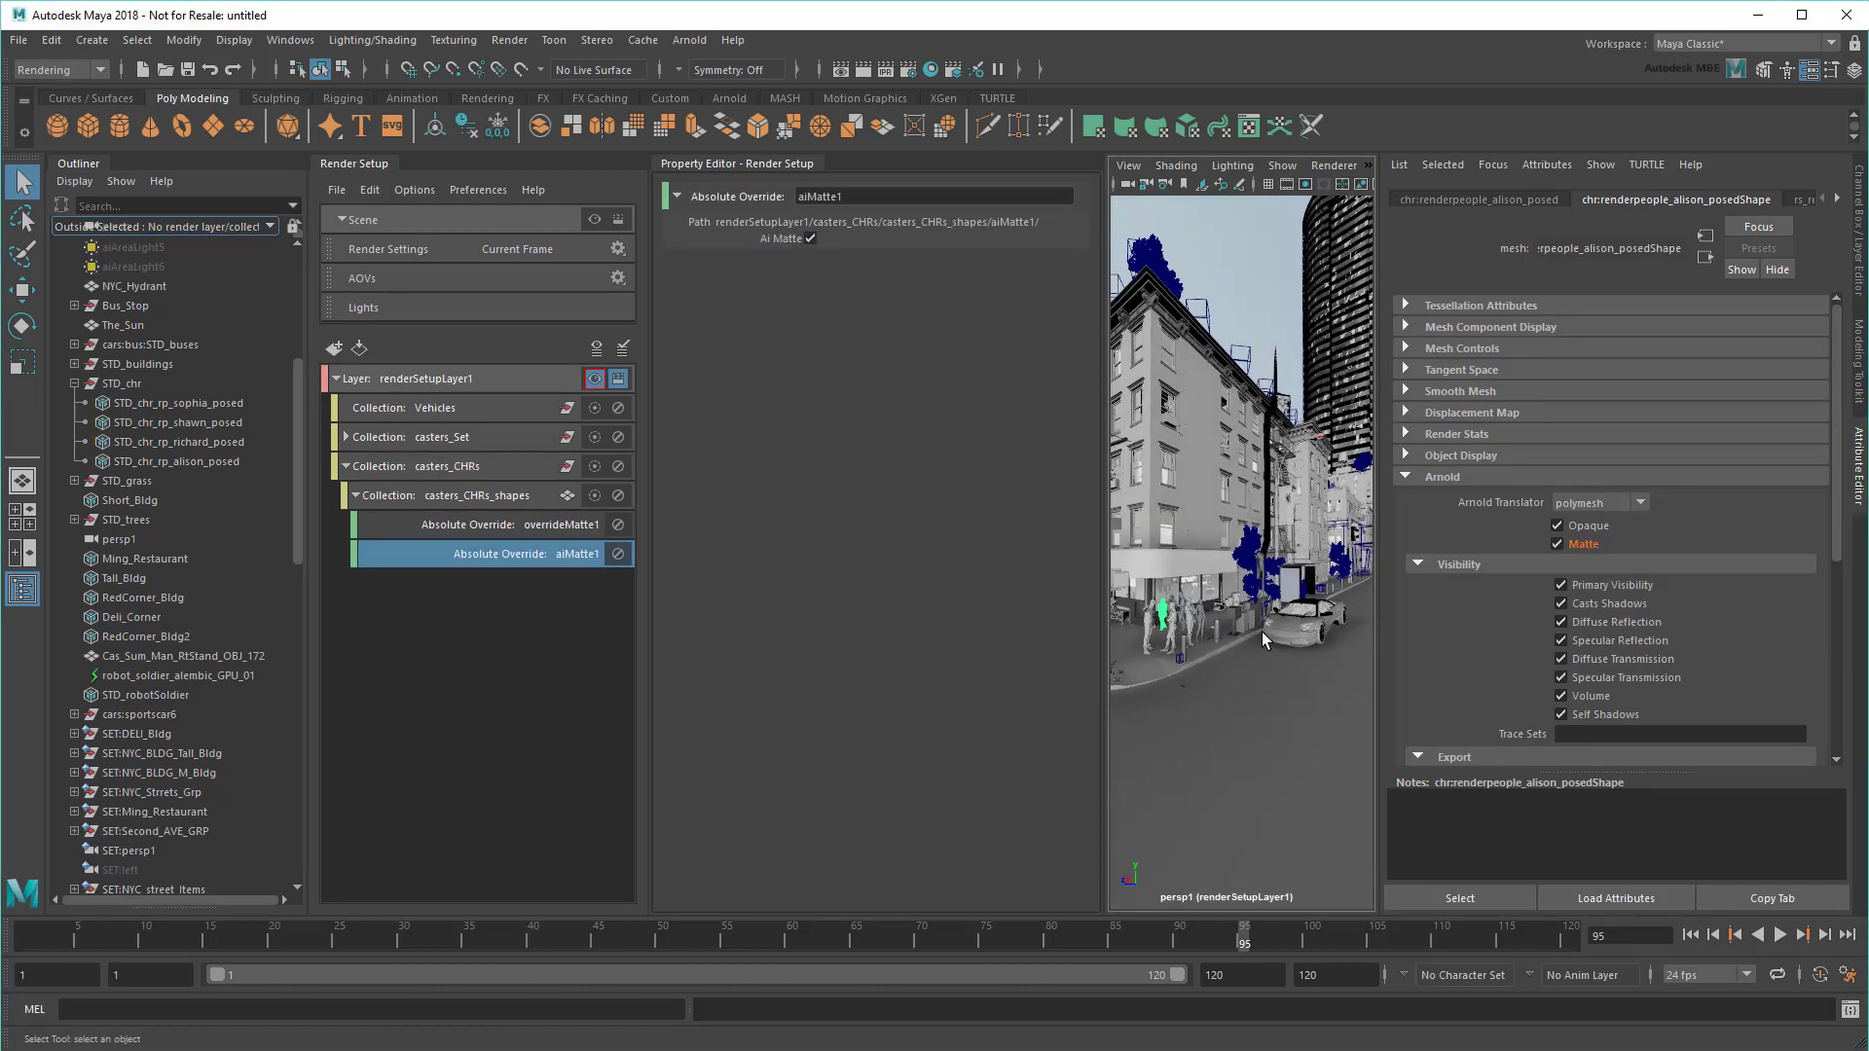
left_click(594, 378)
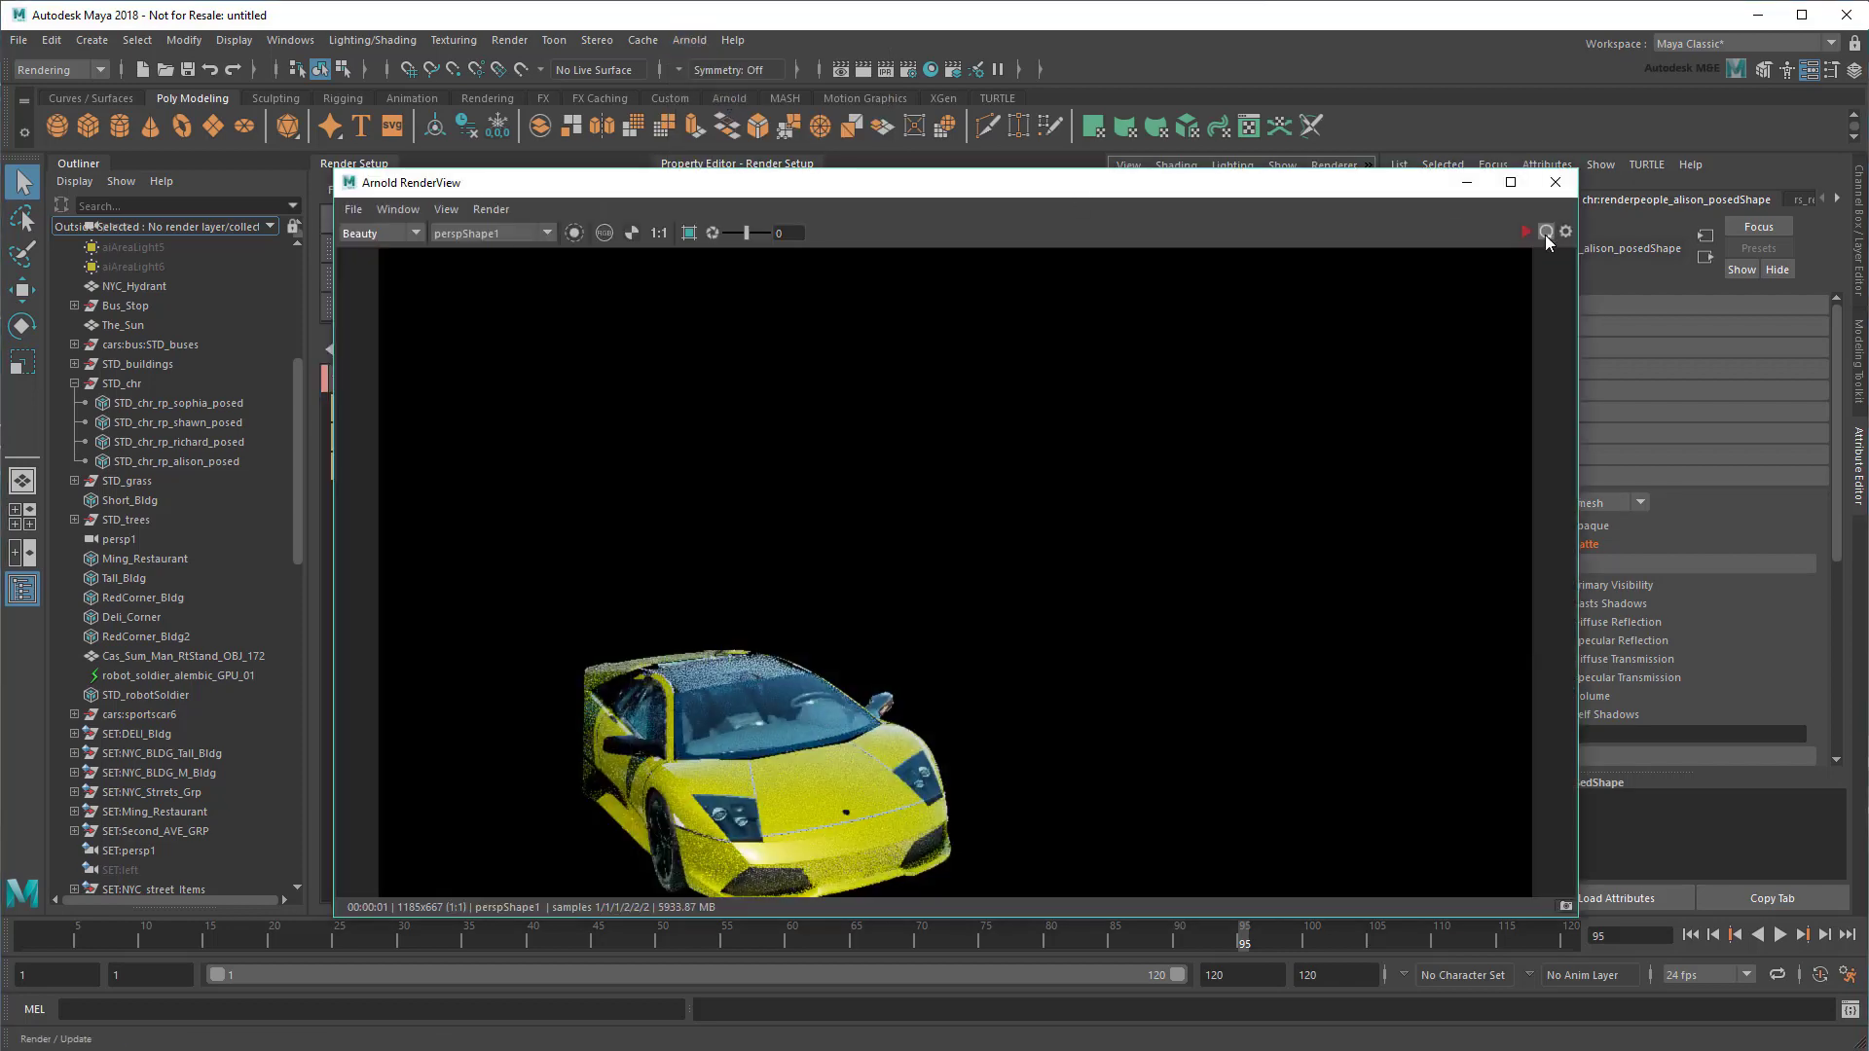
Step: Preview the layer in Arnold RenderView, confirming the bus and two sports cars
left_click(1546, 234)
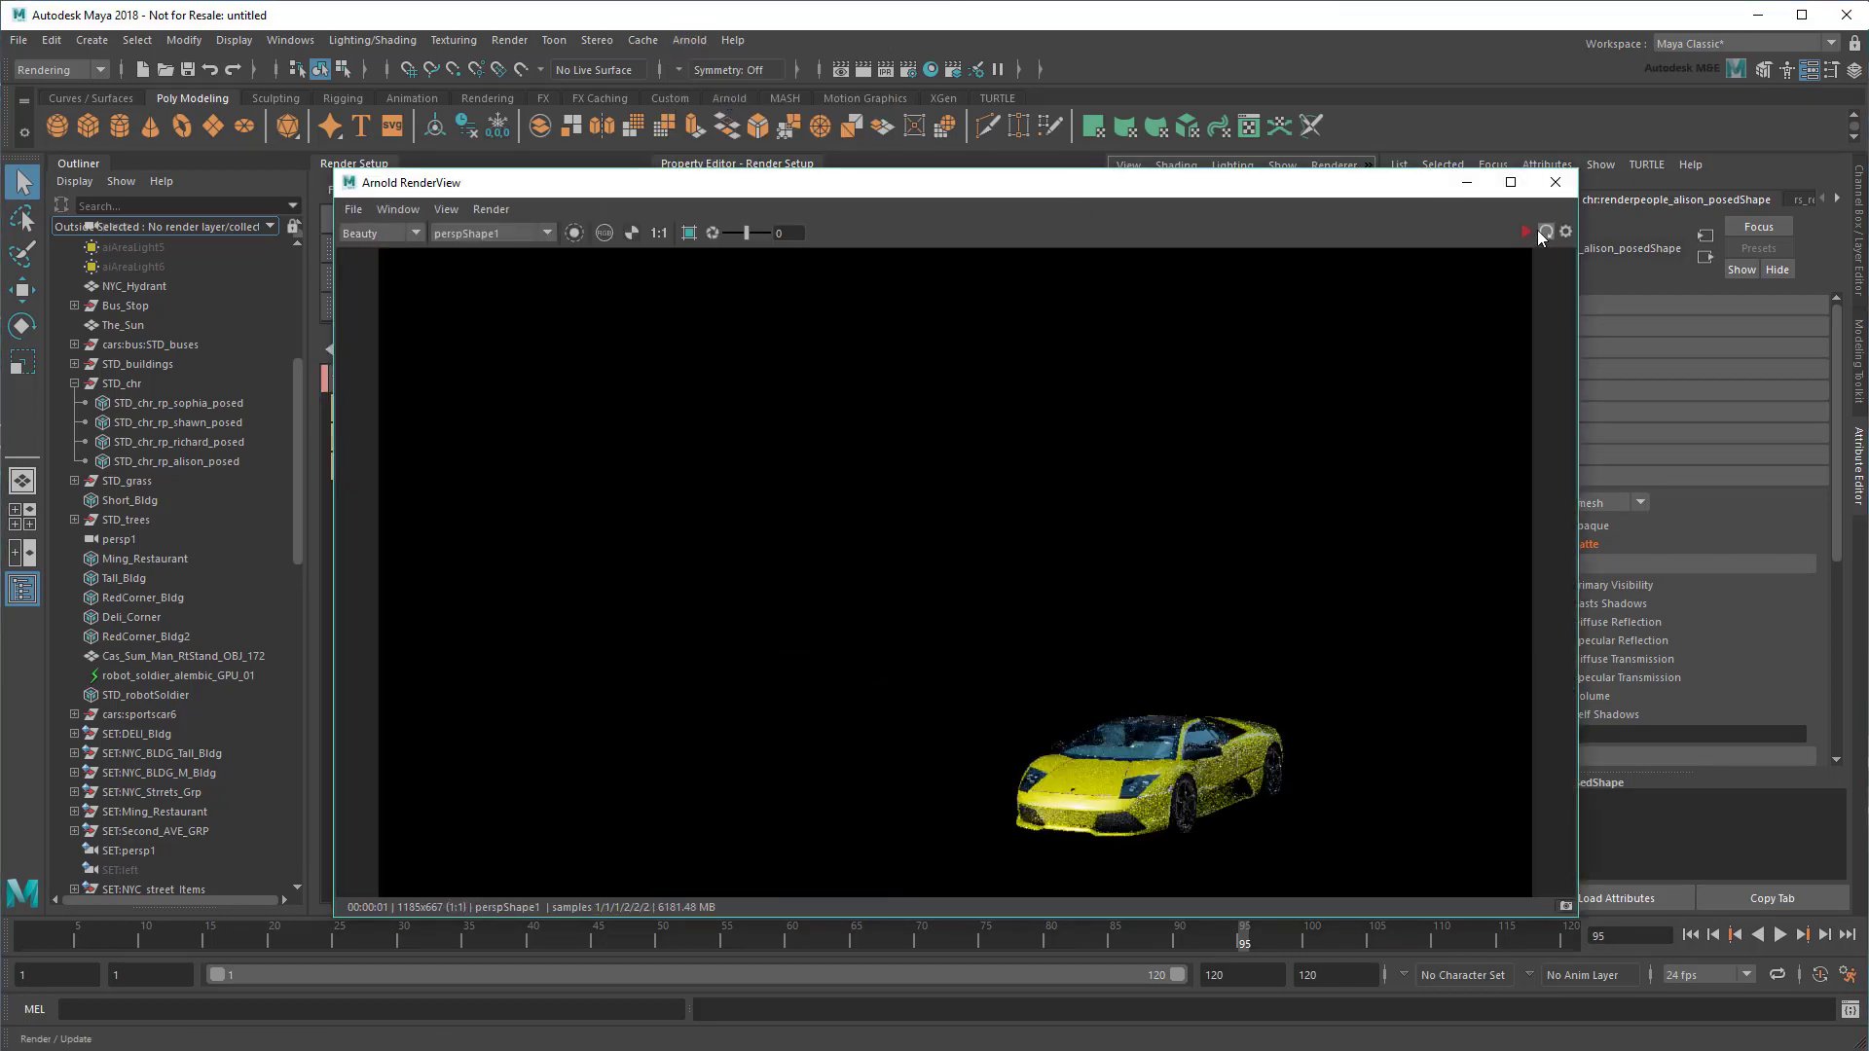
left_click(1555, 182)
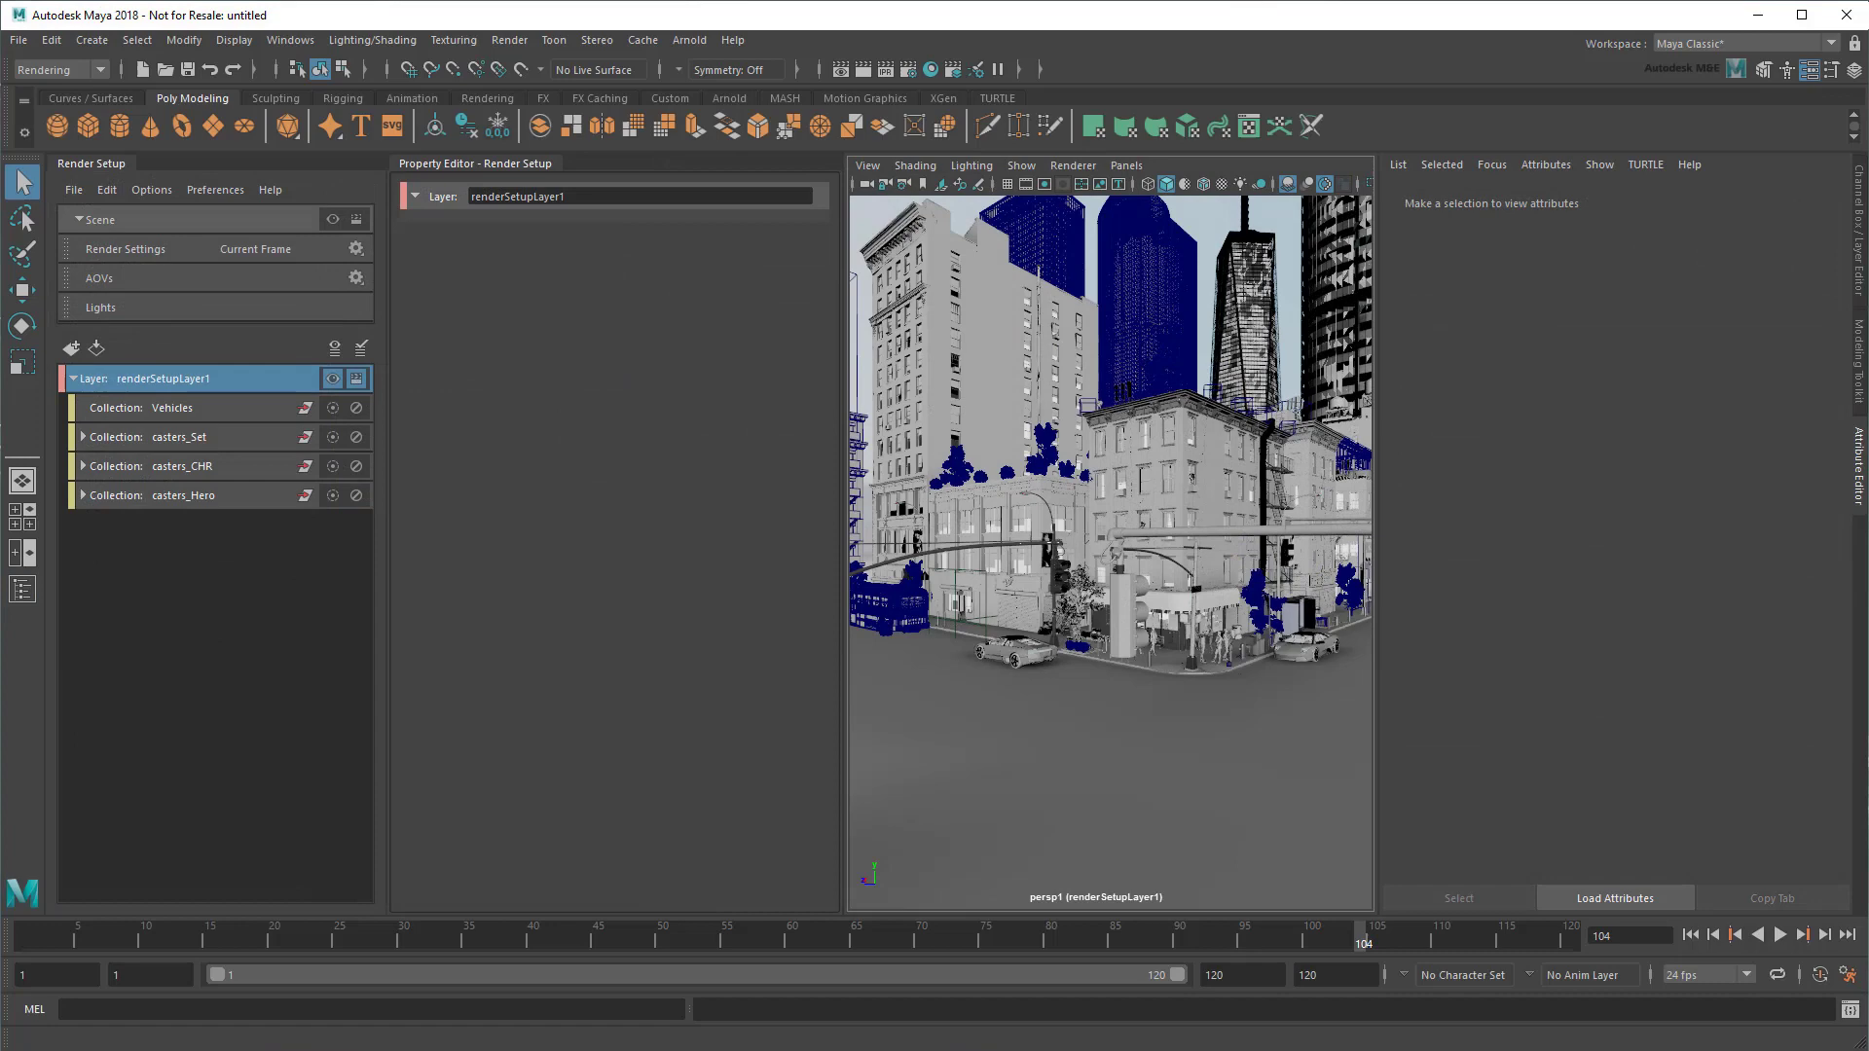
left_click(690, 40)
left_click(757, 96)
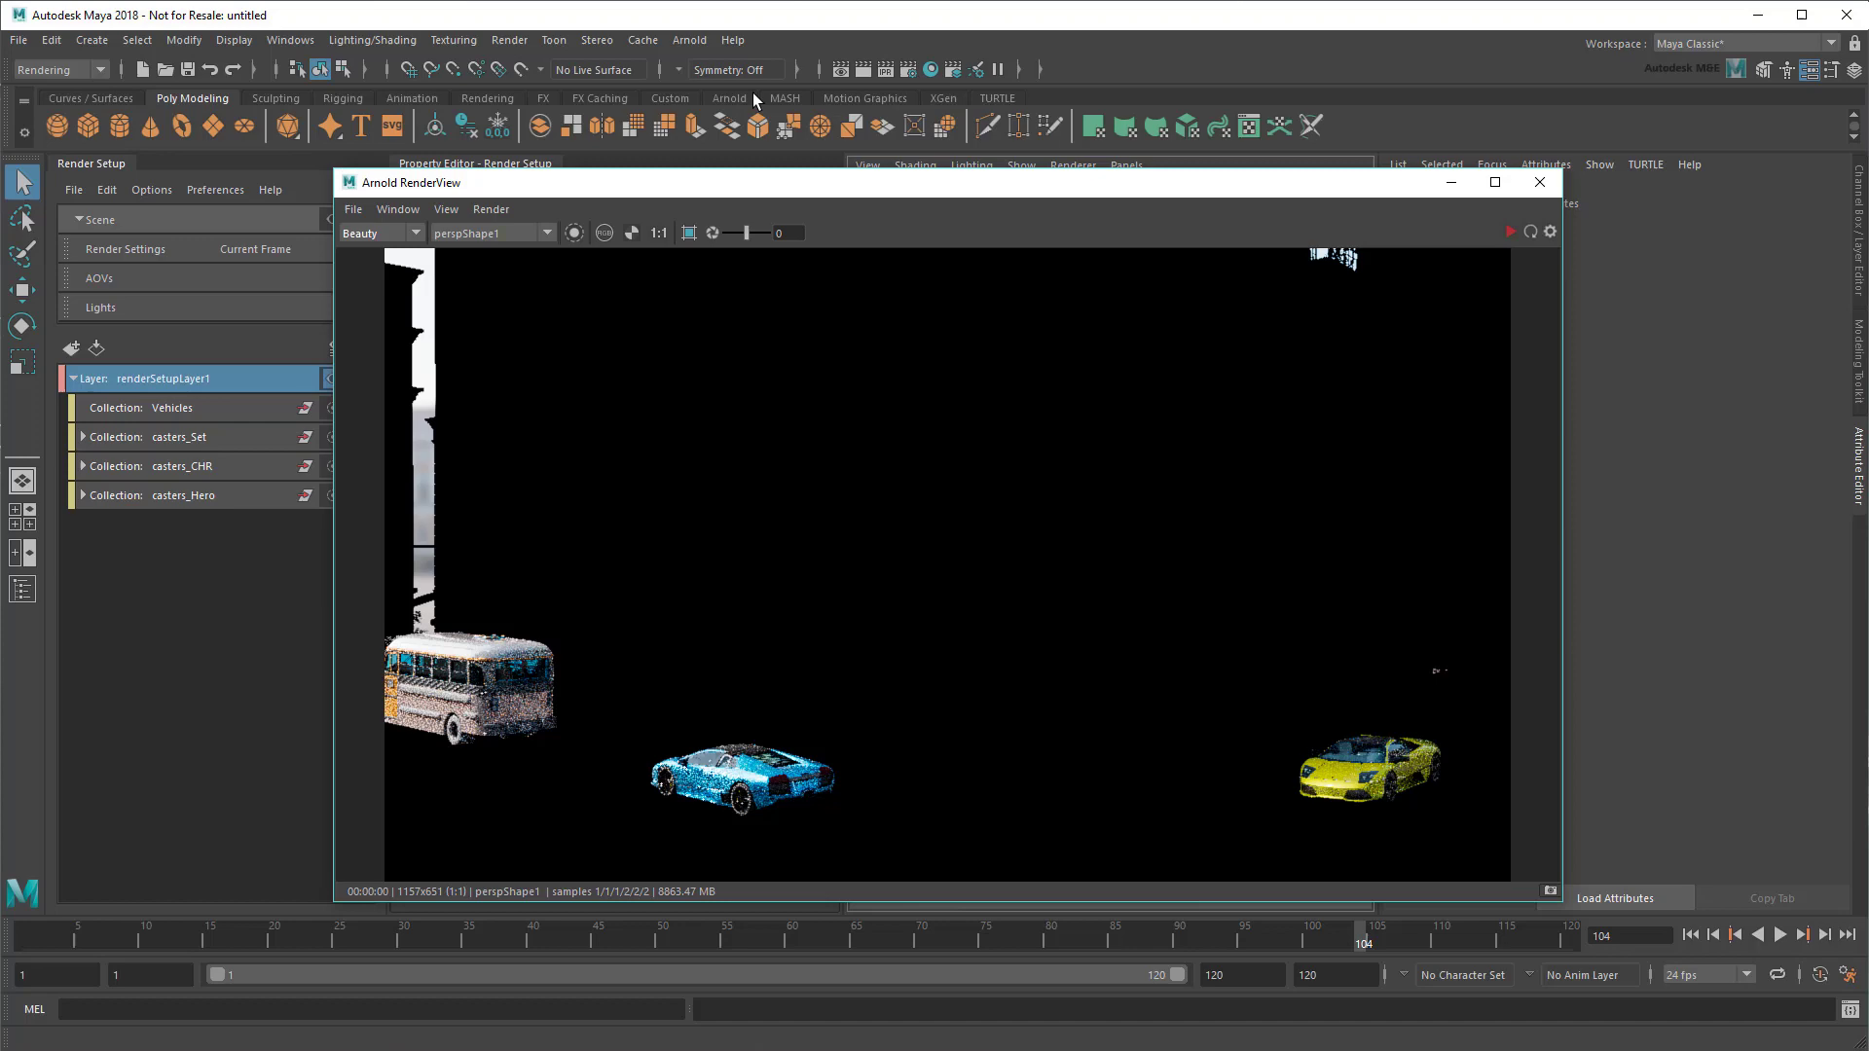
left_click(1539, 182)
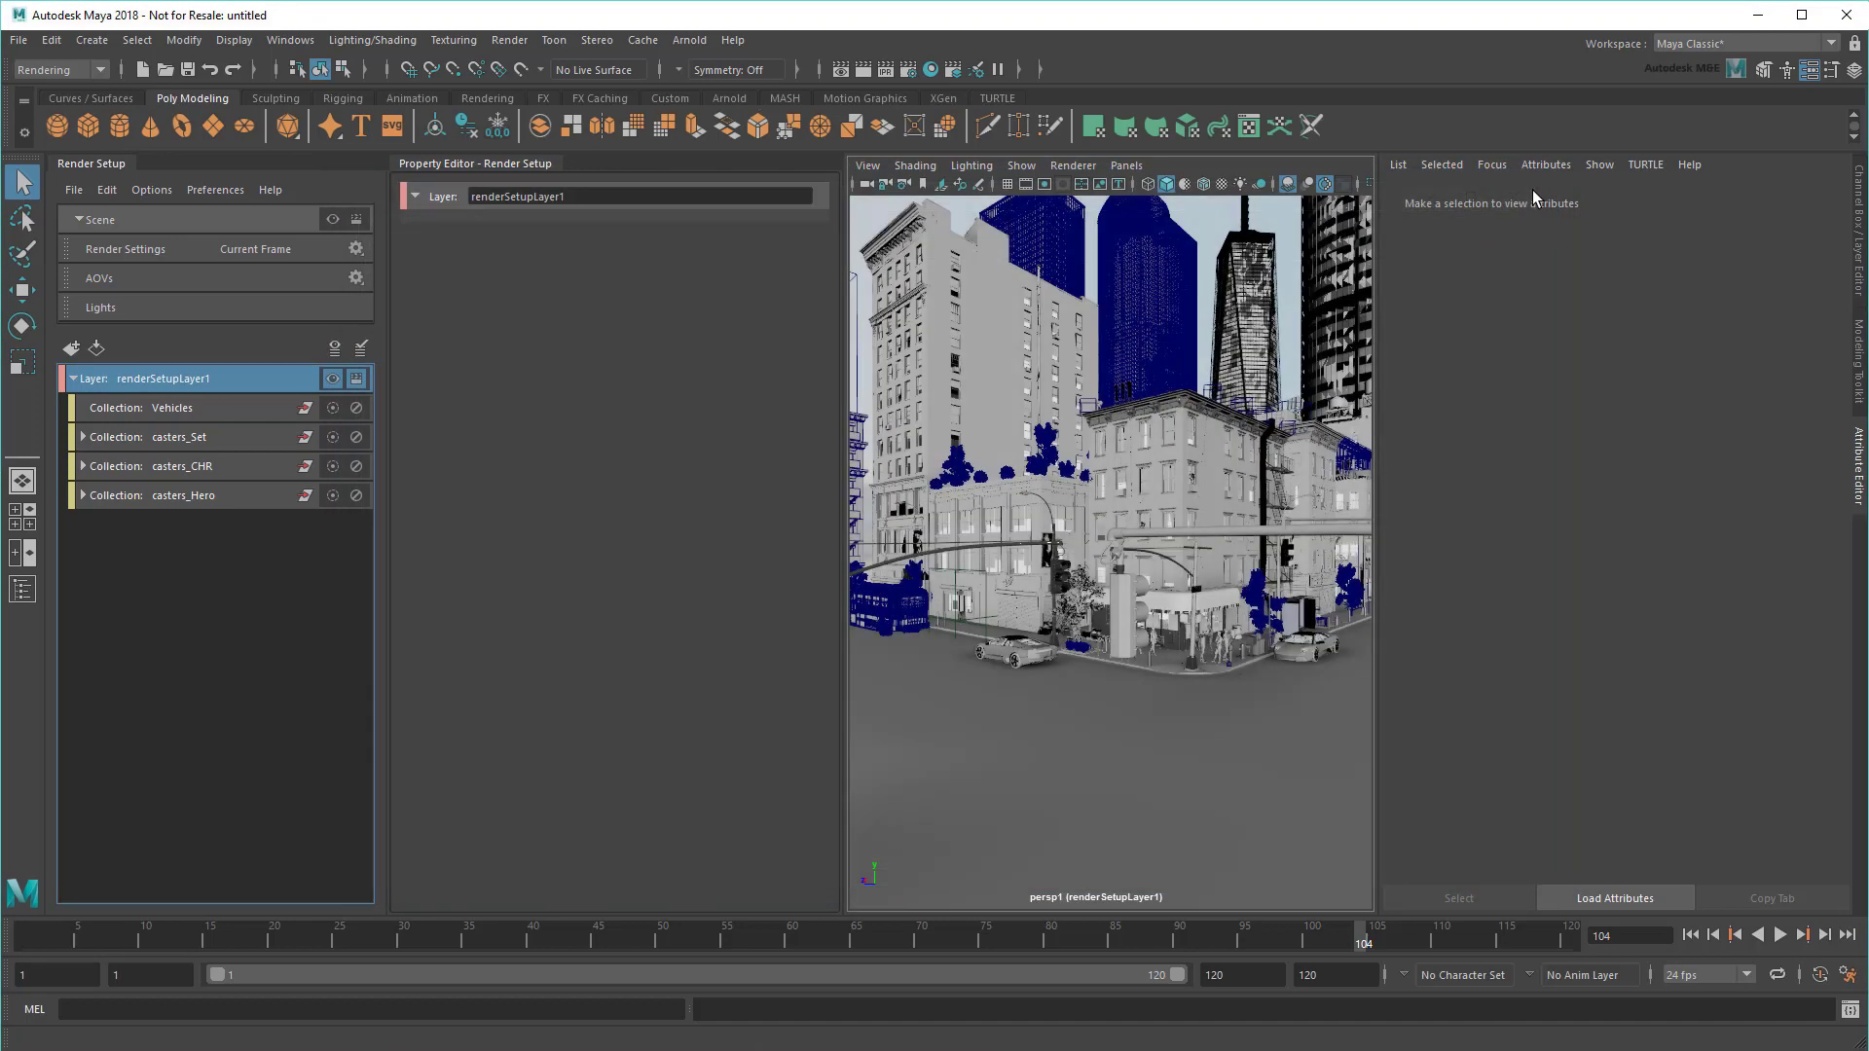
Step: Set the aiSkyDome_NYC light's camera visibility to 0
left_click(1213, 221)
scroll(1454, 581, "down", 3)
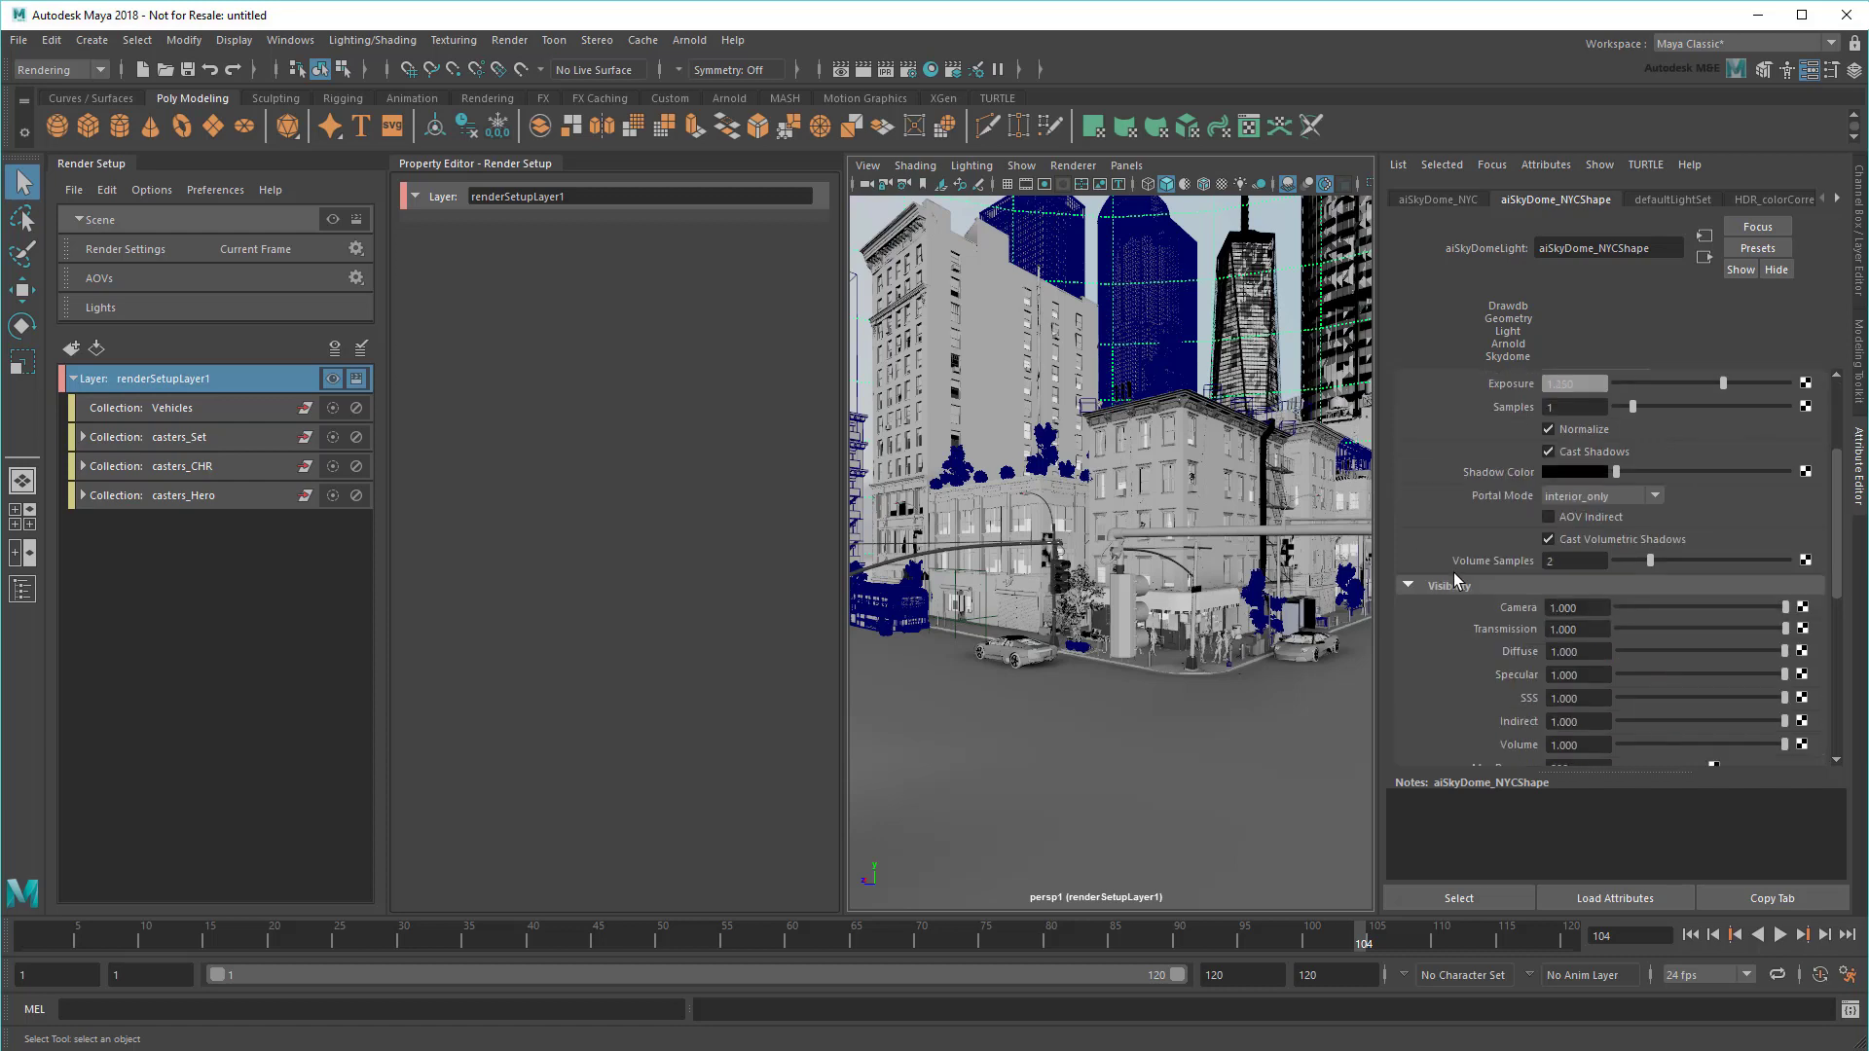
scroll(1454, 582, "down", 2)
double_click(1582, 490)
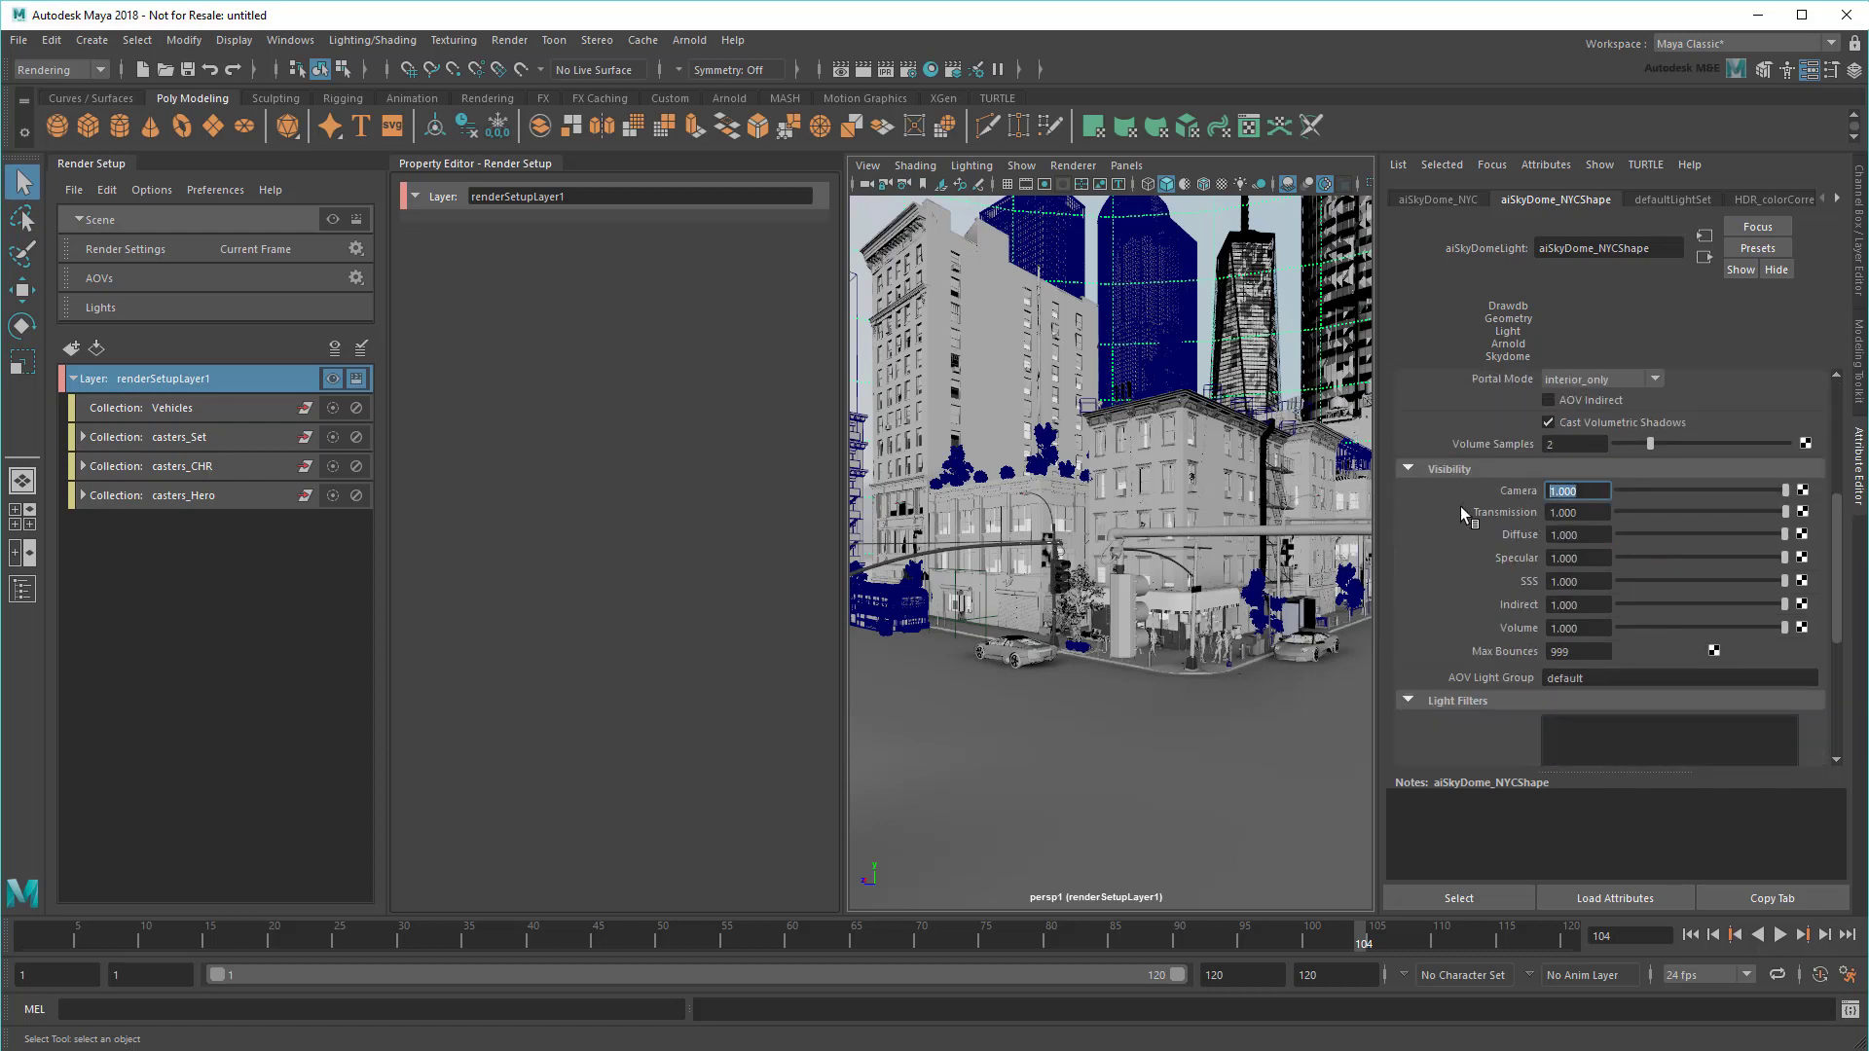
type("0")
key("Return")
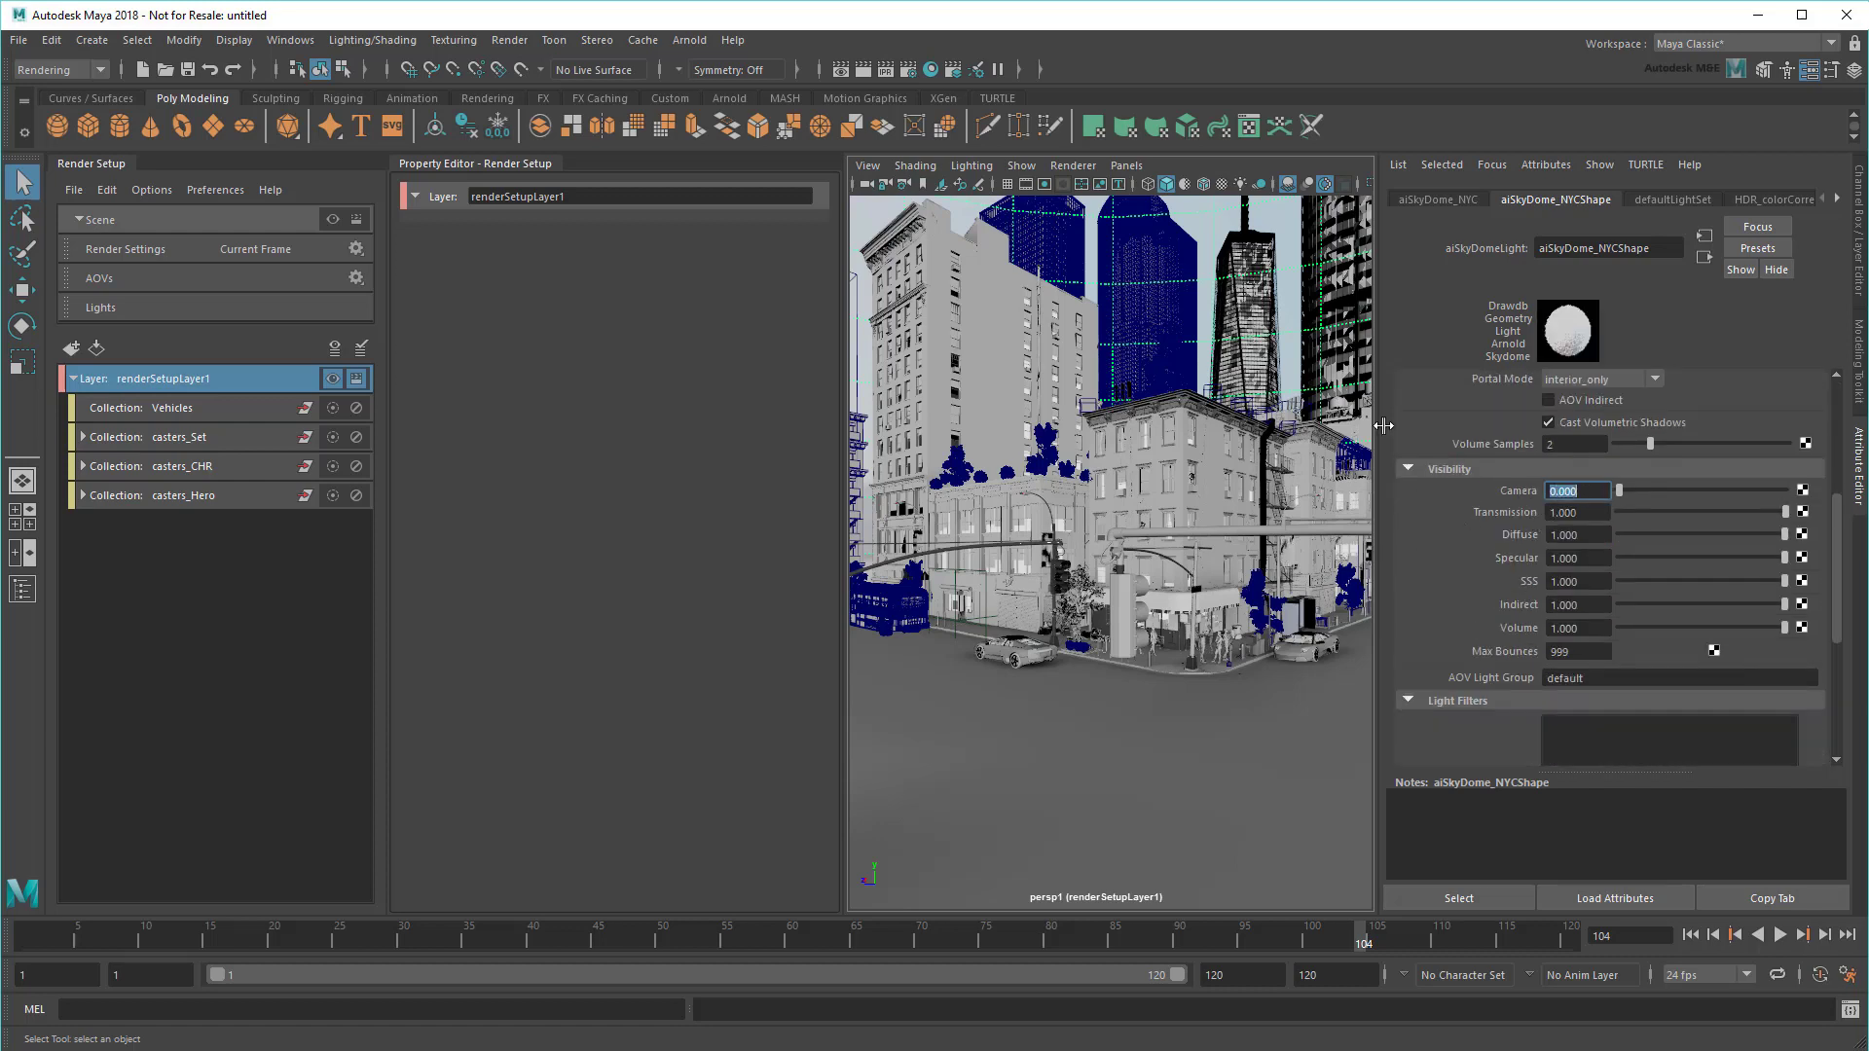
Step: Re-render in Arnold RenderView to confirm the background building is gone
left_click(692, 41)
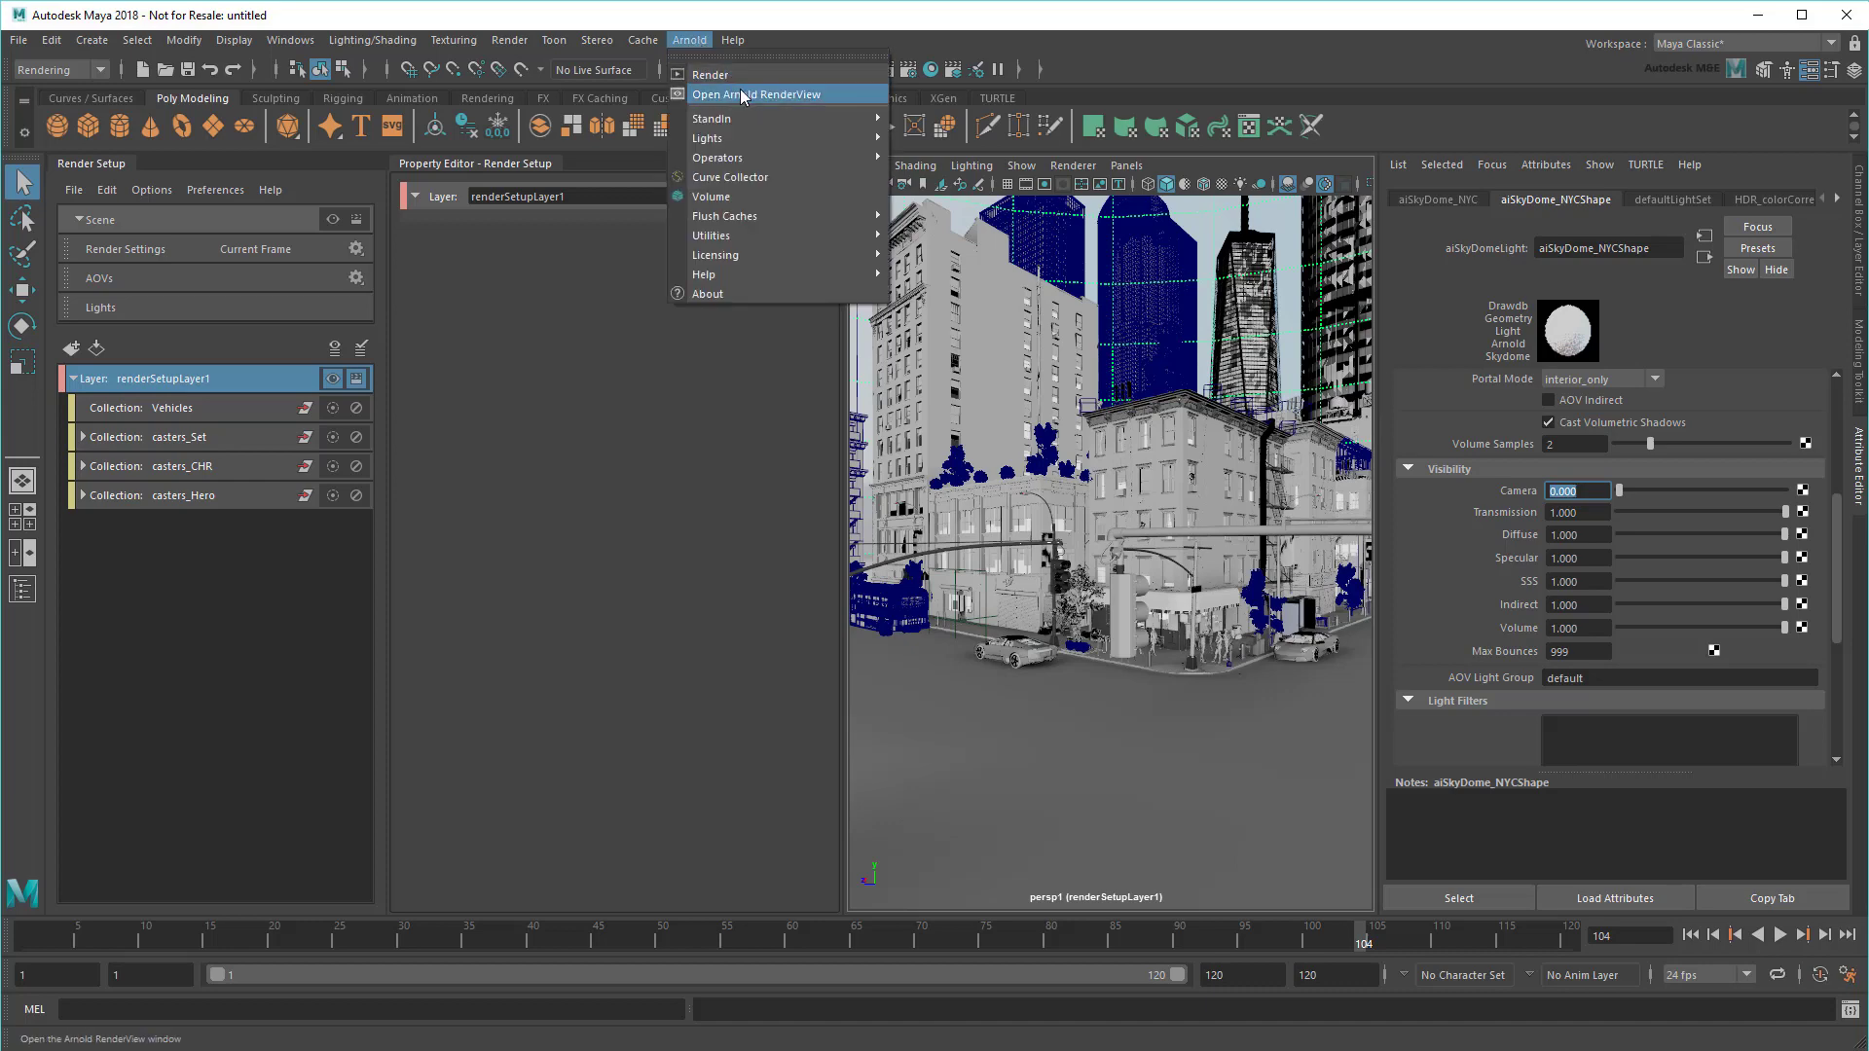
left_click(742, 93)
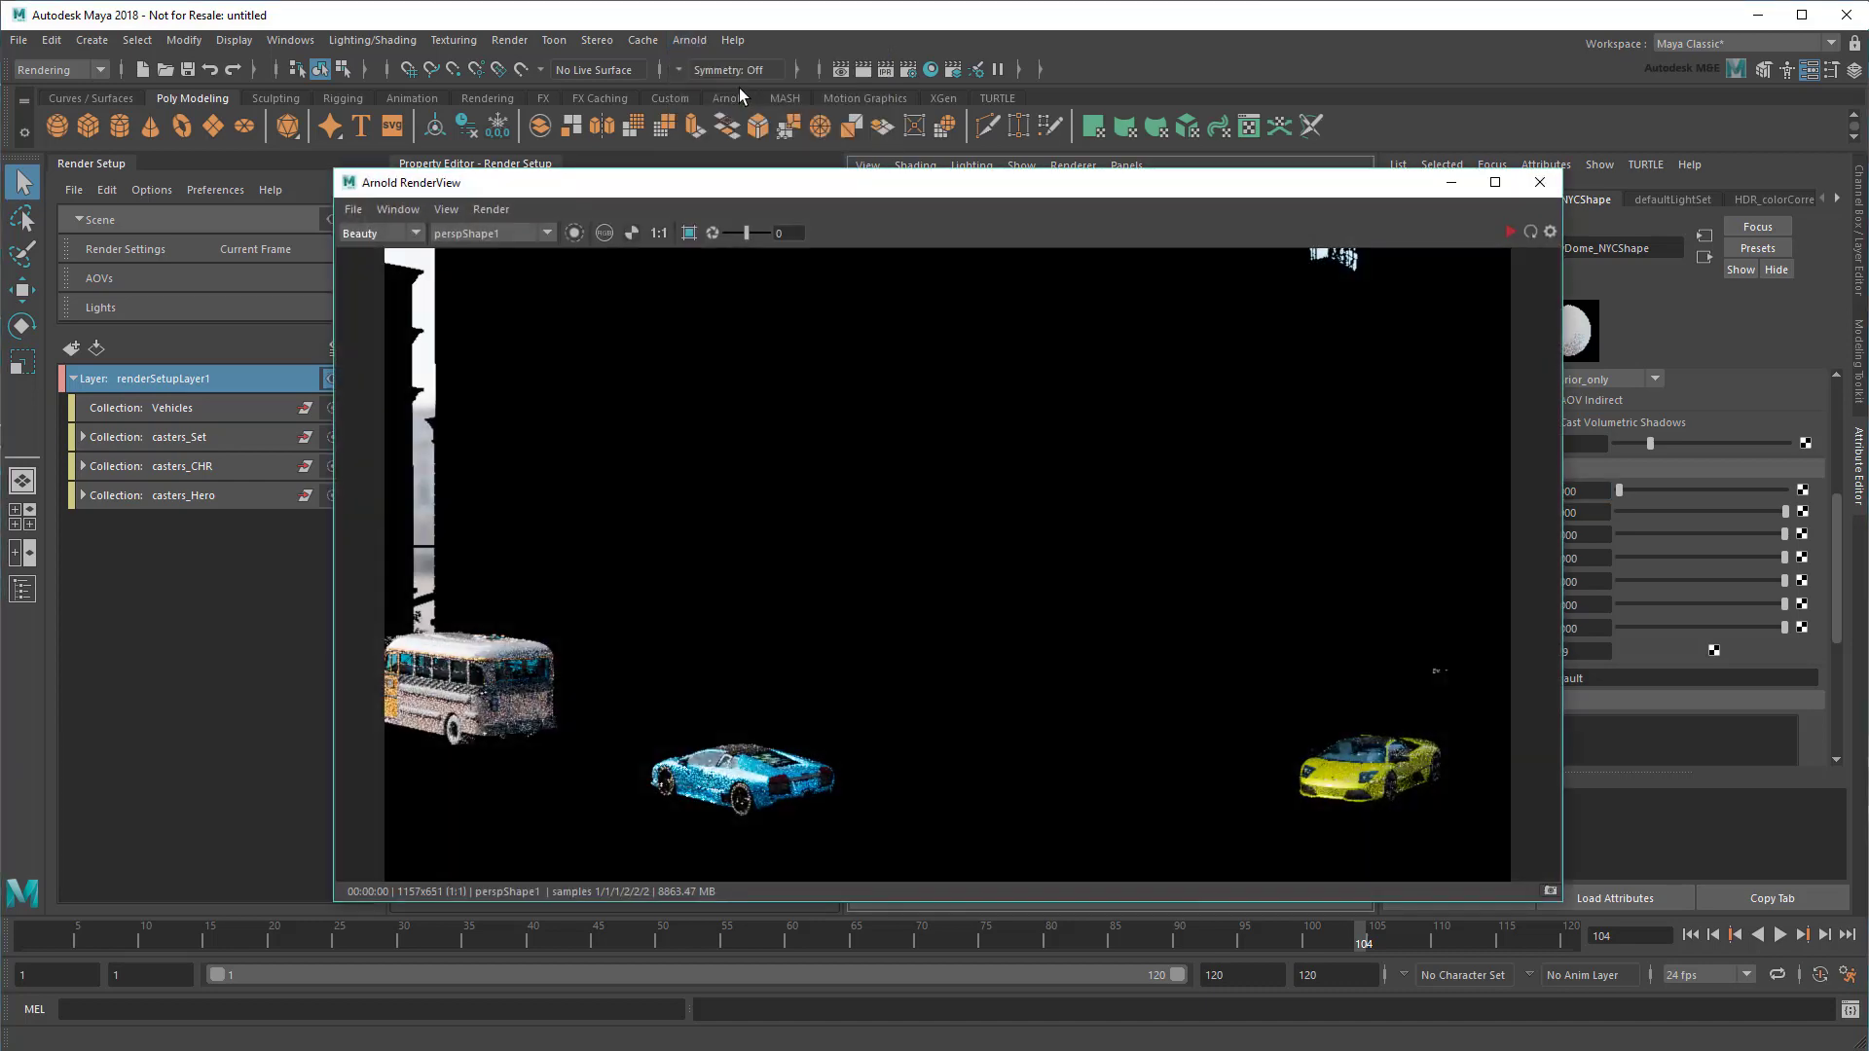
left_click(1529, 232)
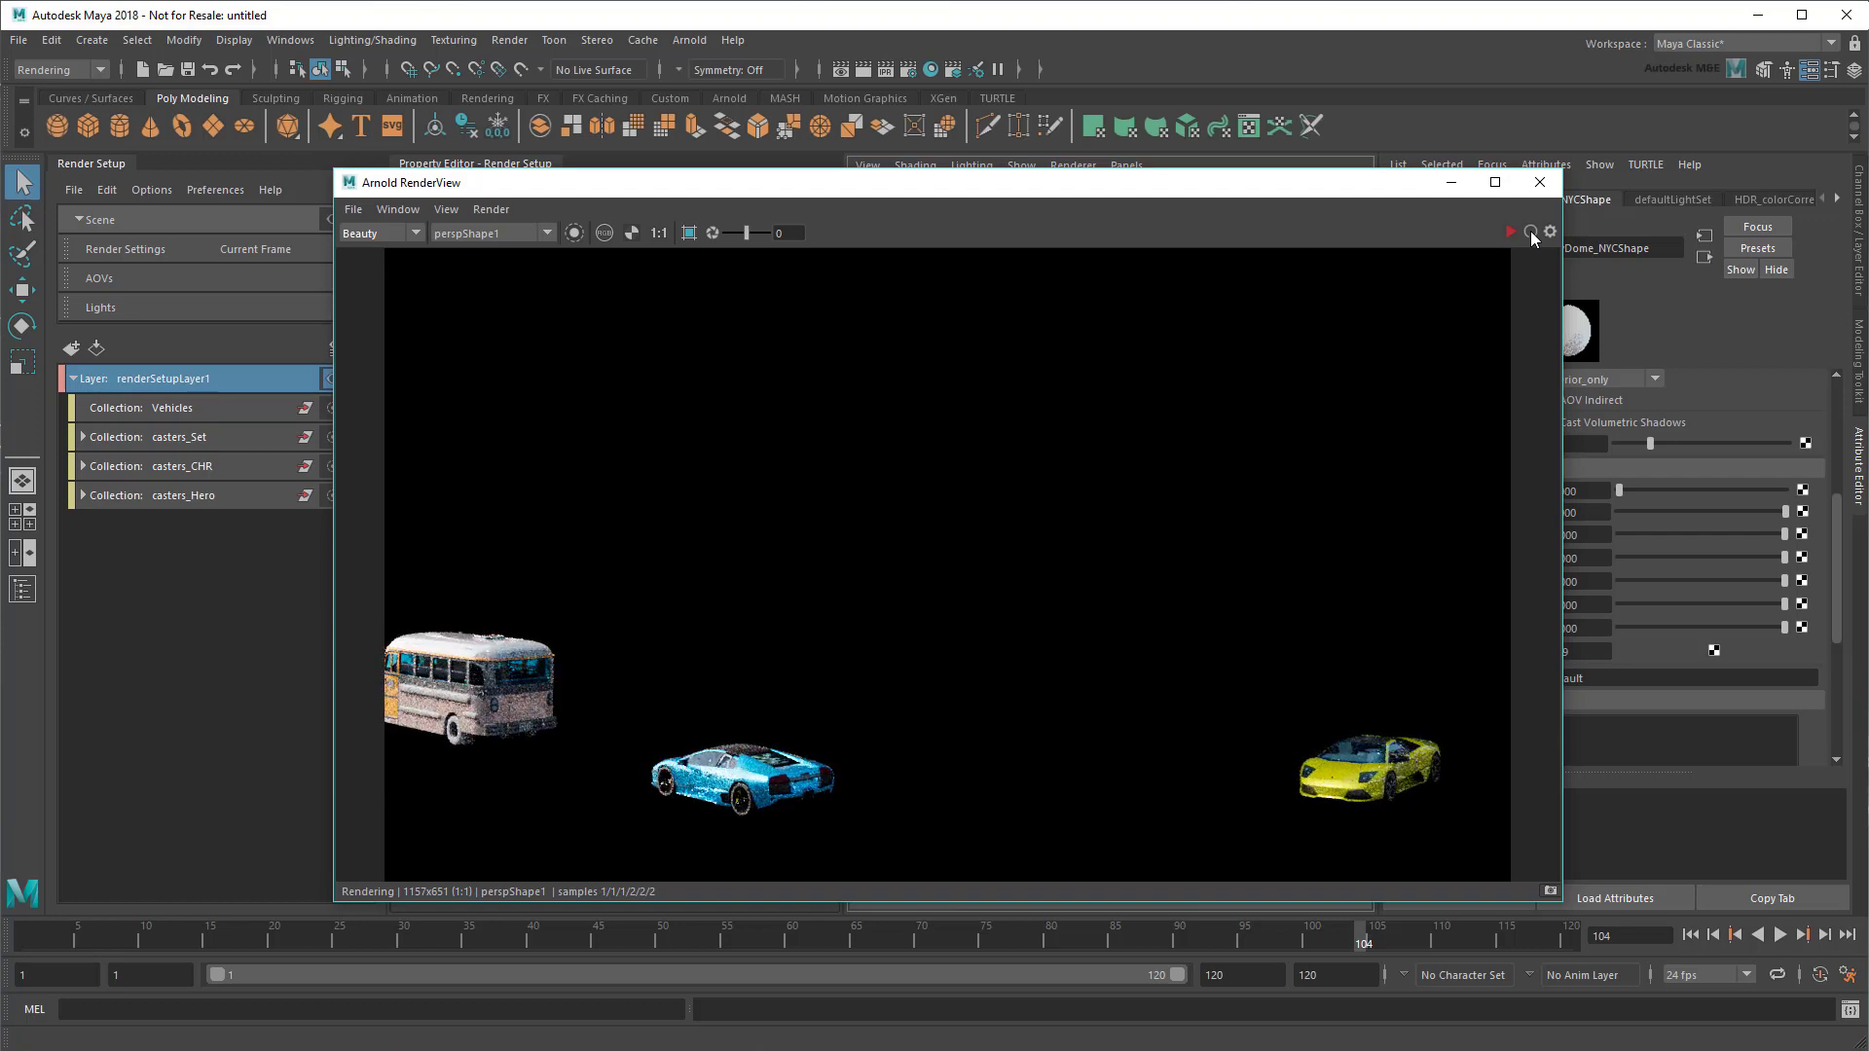
left_click(1539, 182)
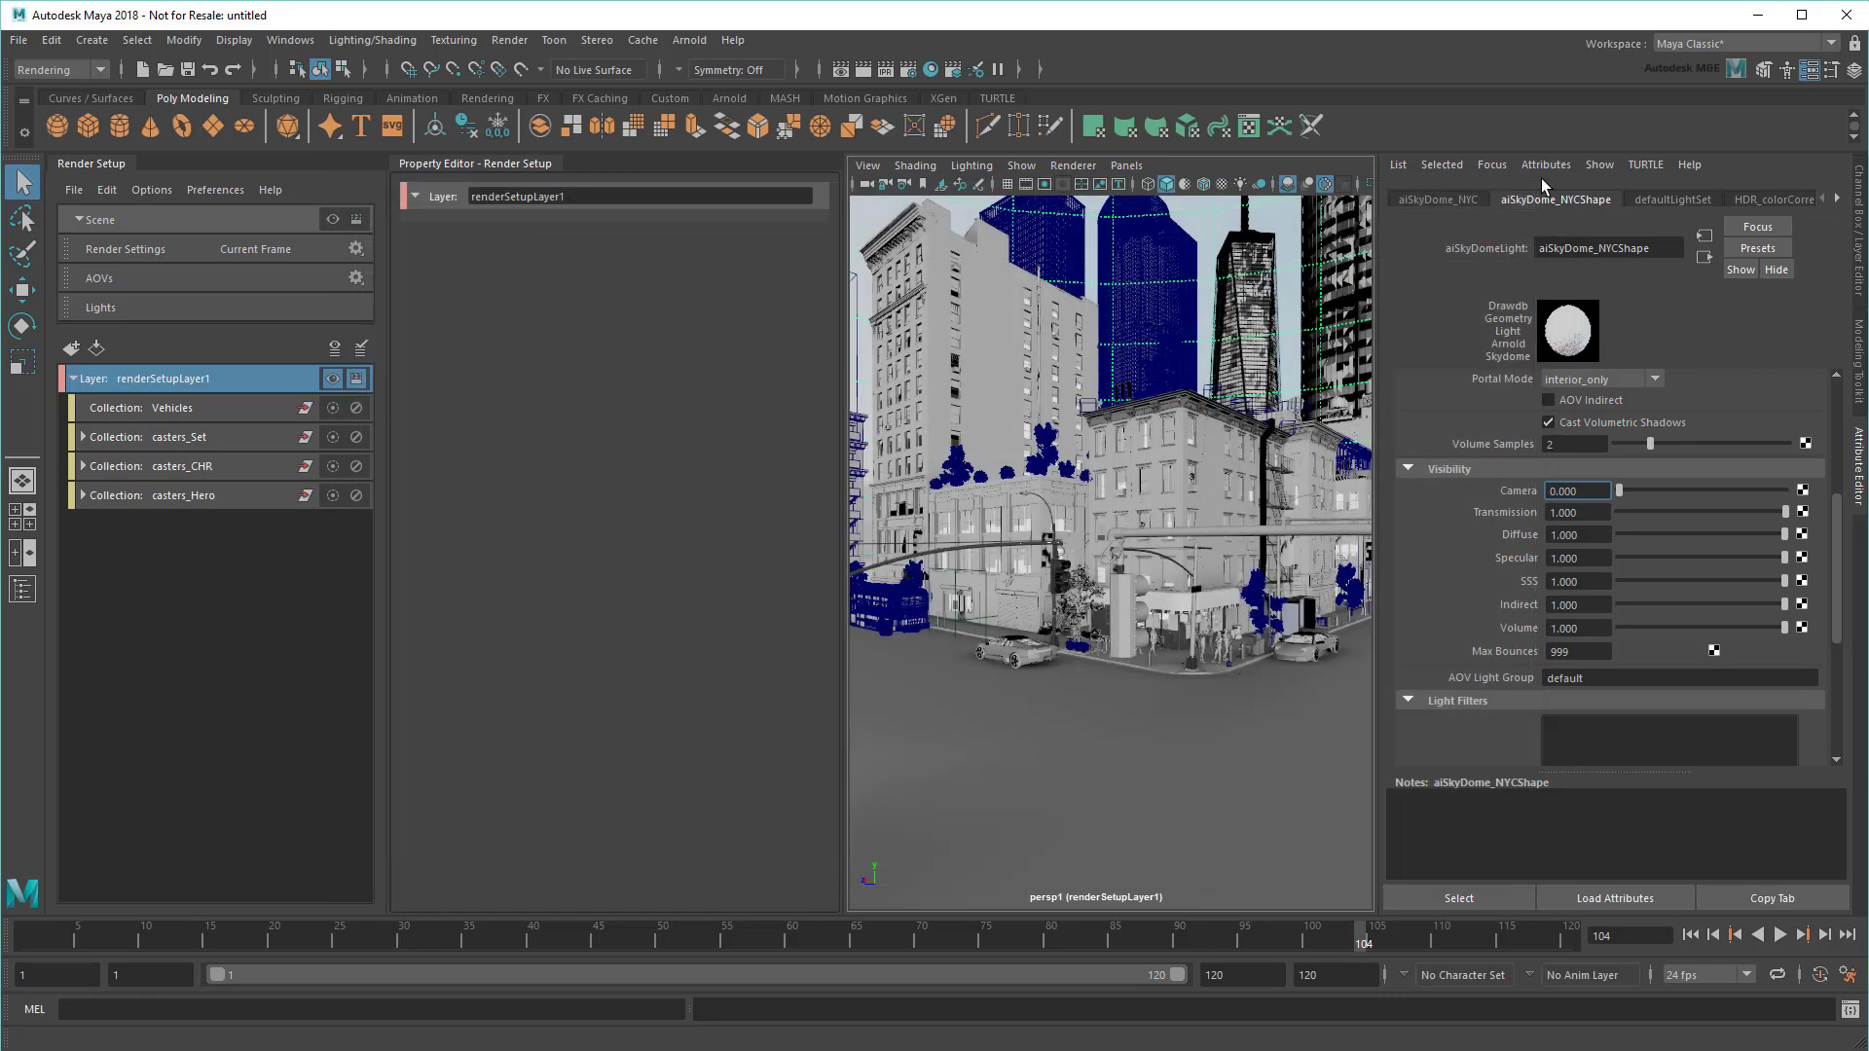
Step: Create an MPT collection on renderSetupLayer1 containing the NYC sky dome
right_click(233, 387)
left_click(299, 391)
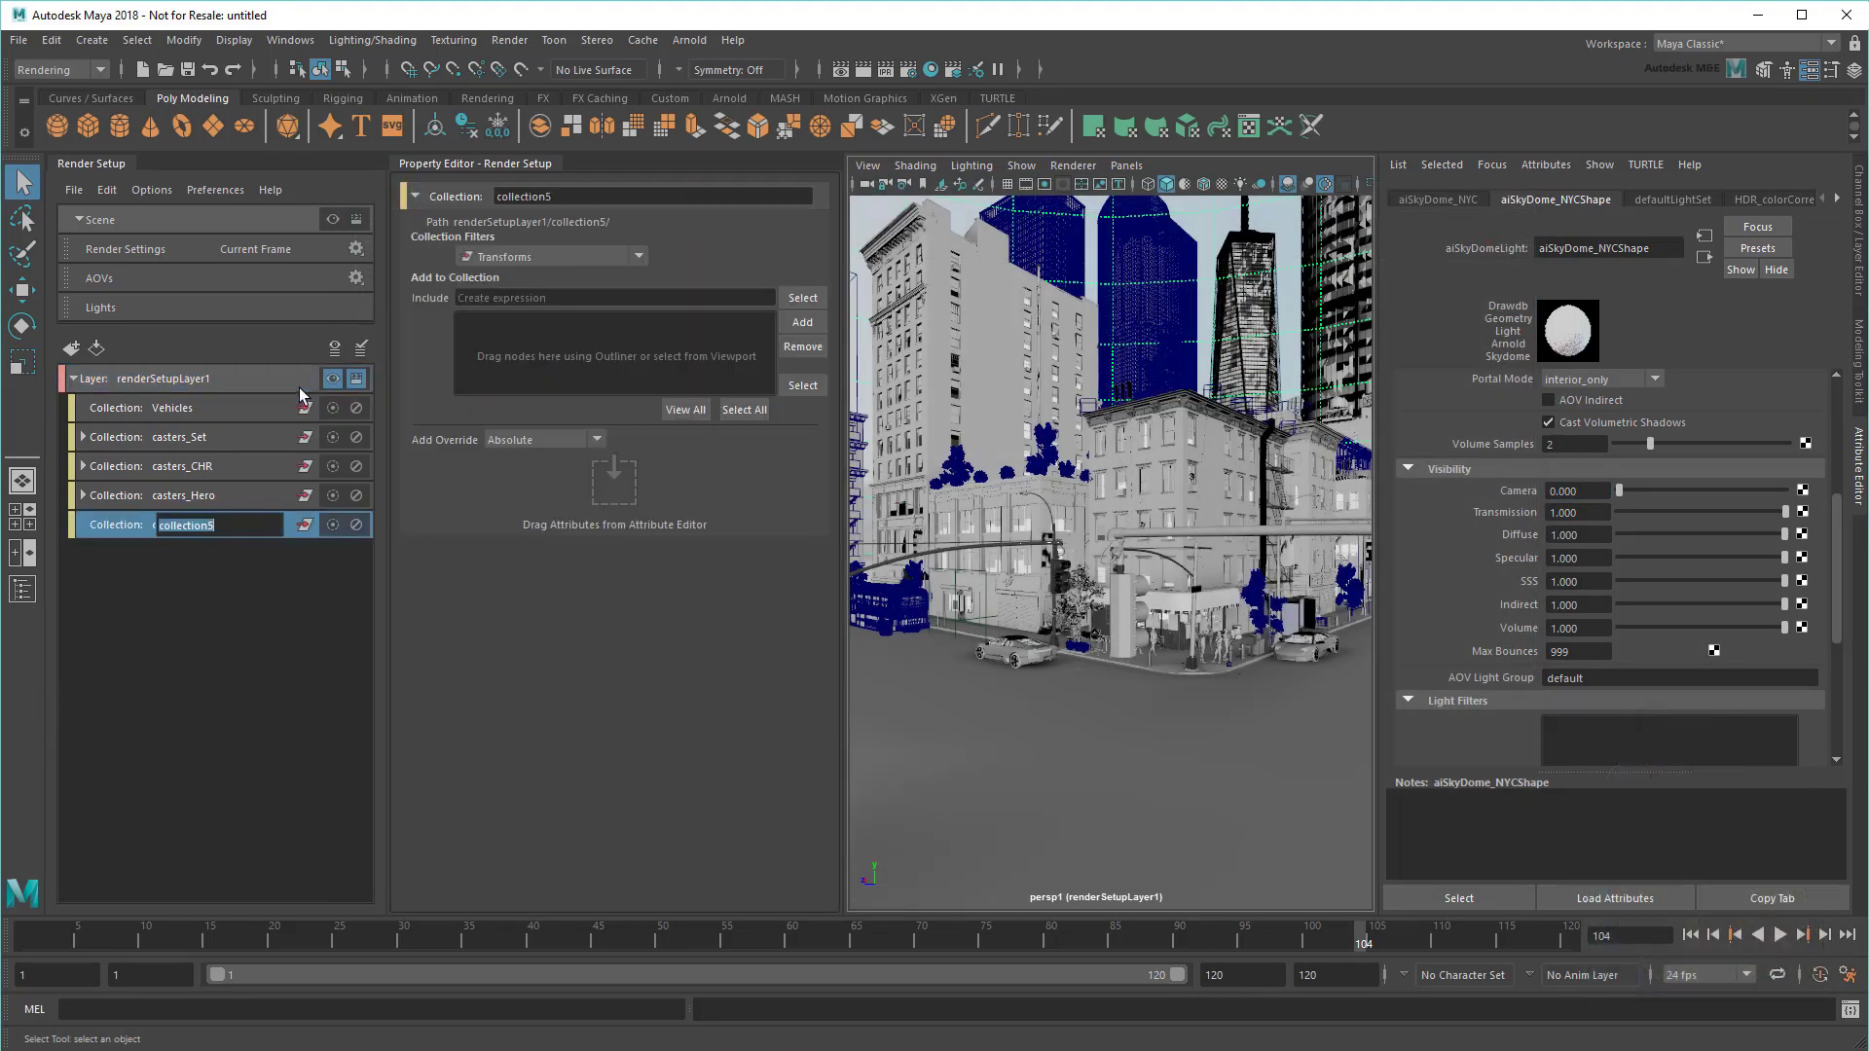
type("M")
type("PT")
key("Return")
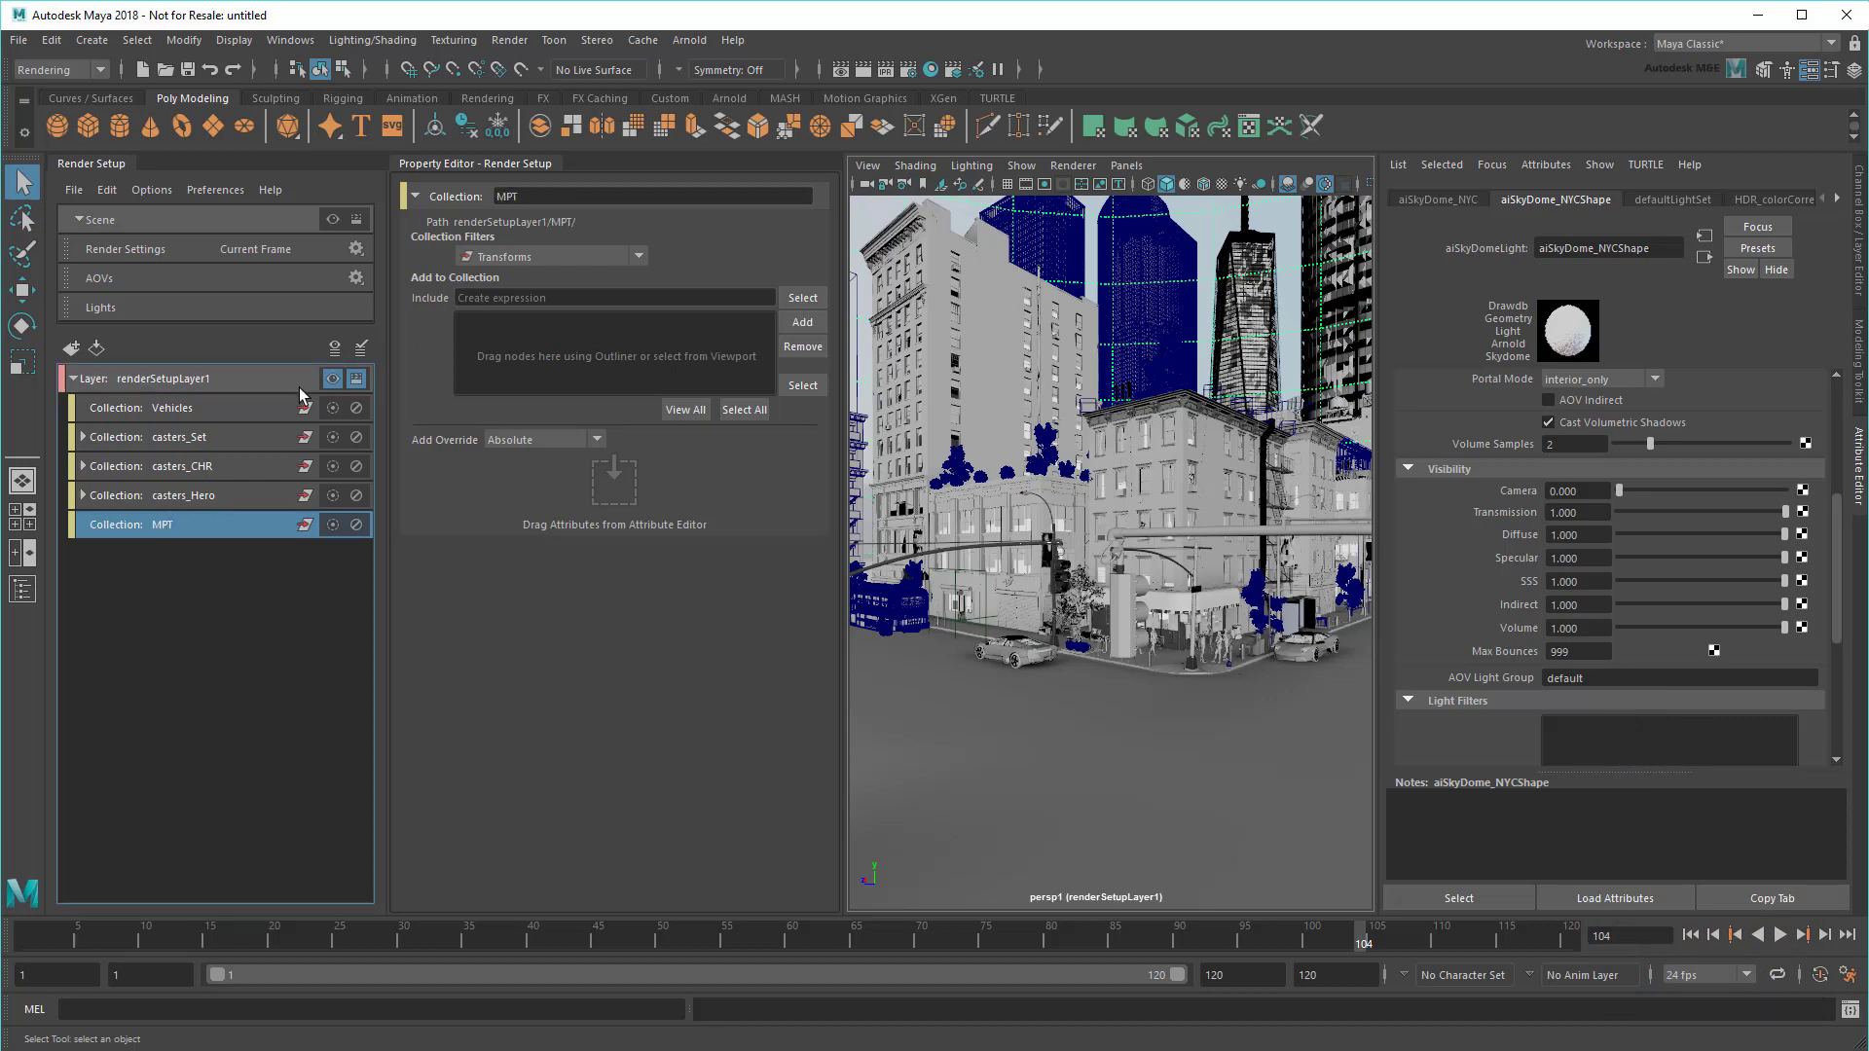
left_click(801, 324)
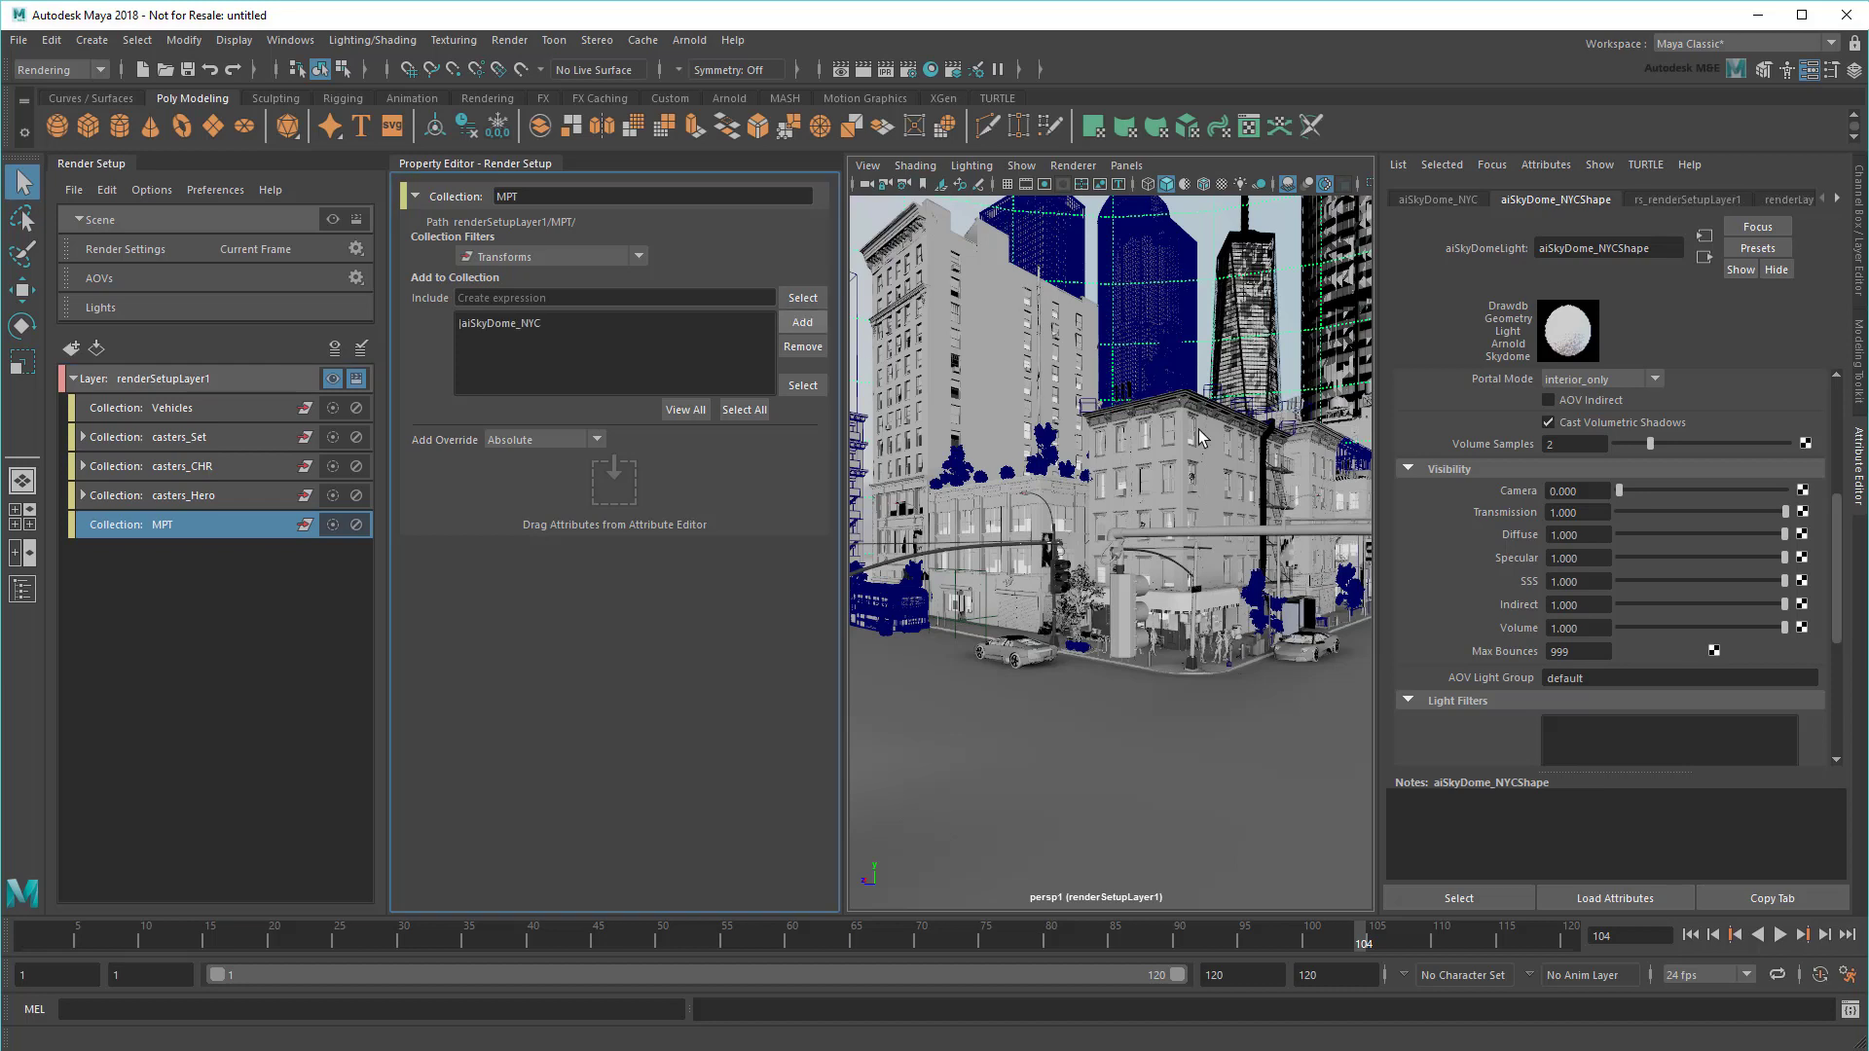
Step: Add an absolute camera visibility override to MPT with value 1
right_click(1516, 492)
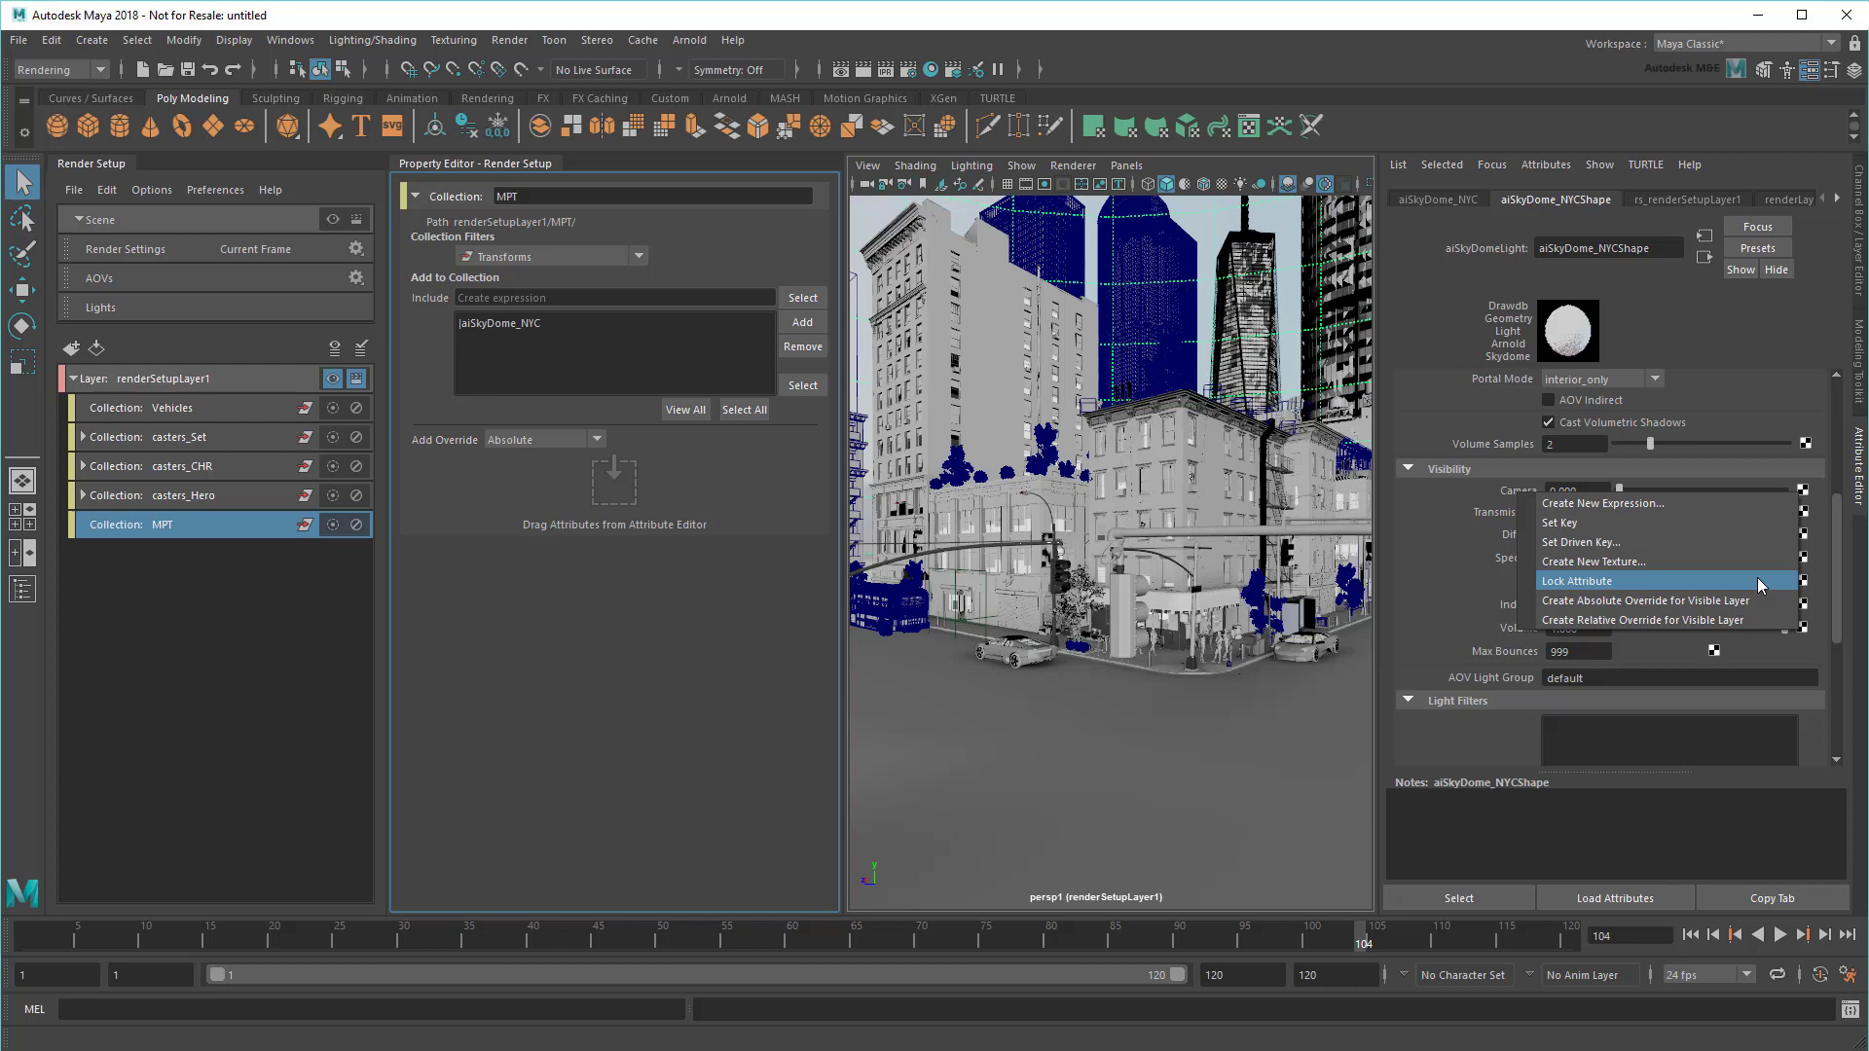
left_click(1766, 607)
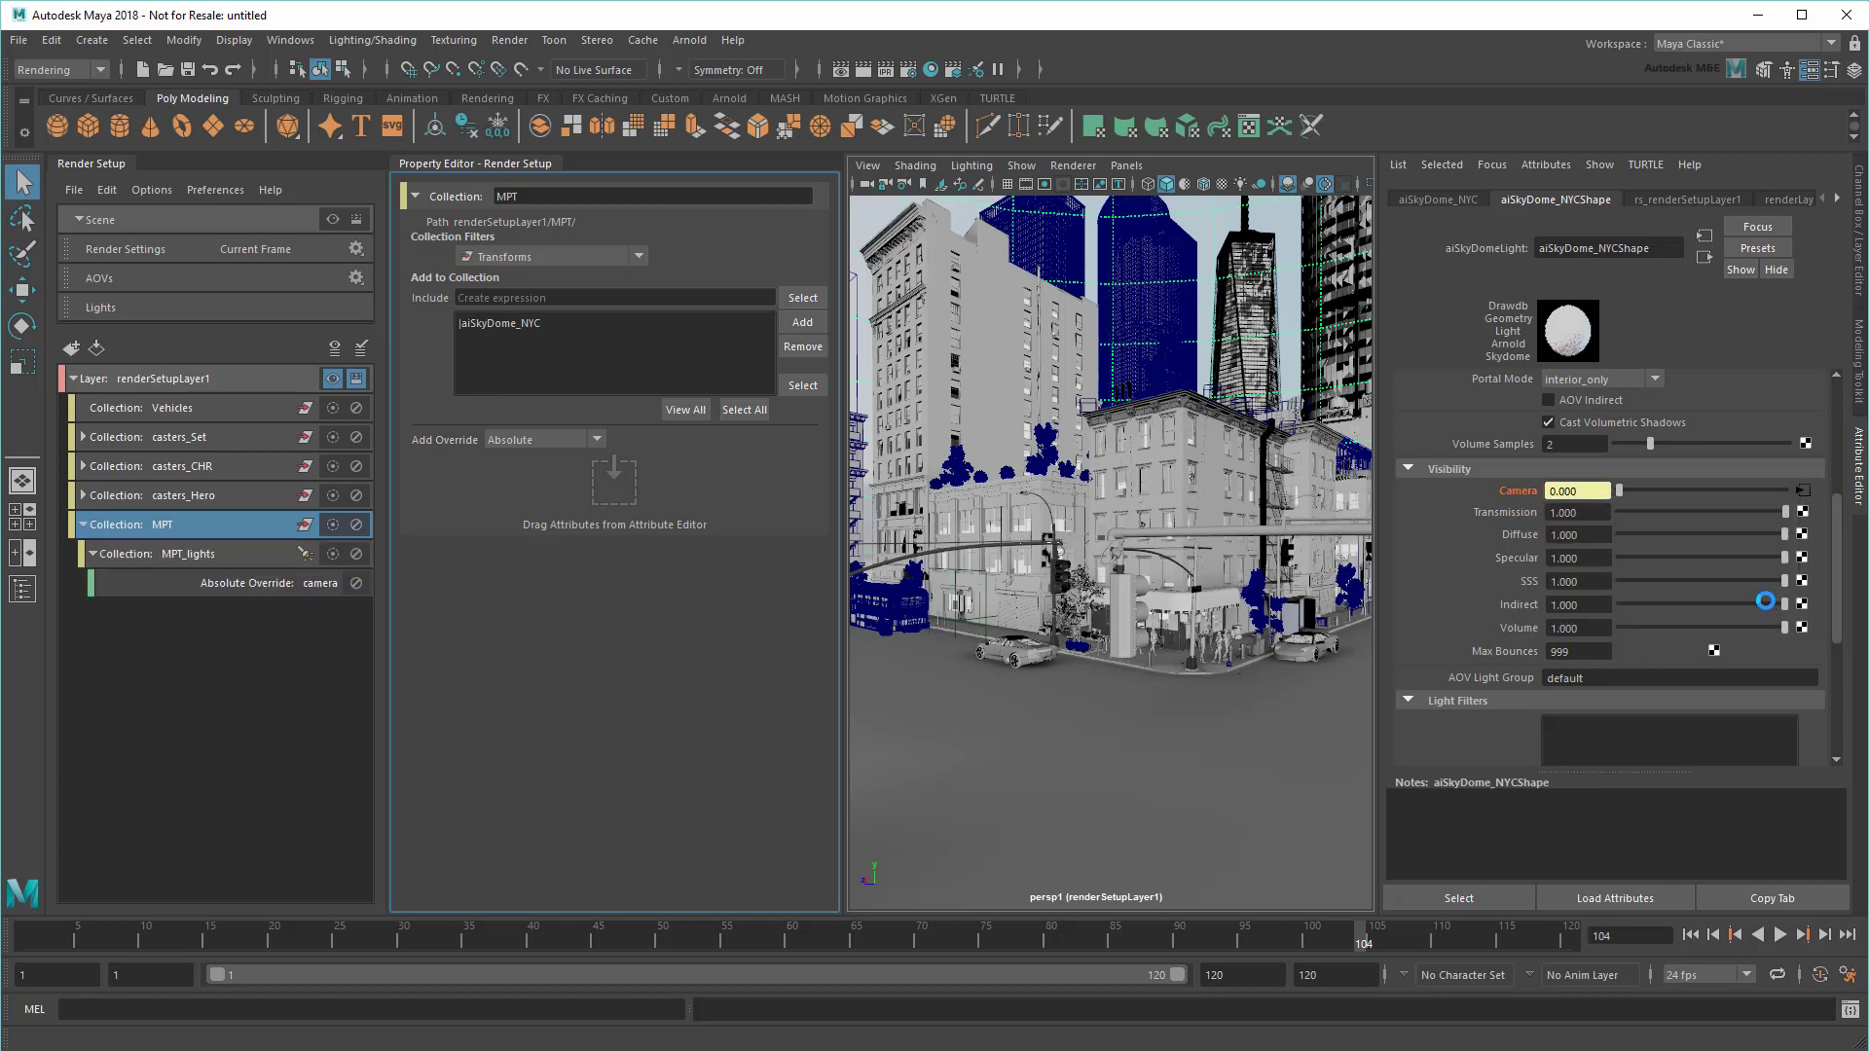
left_click(281, 586)
left_click(799, 244)
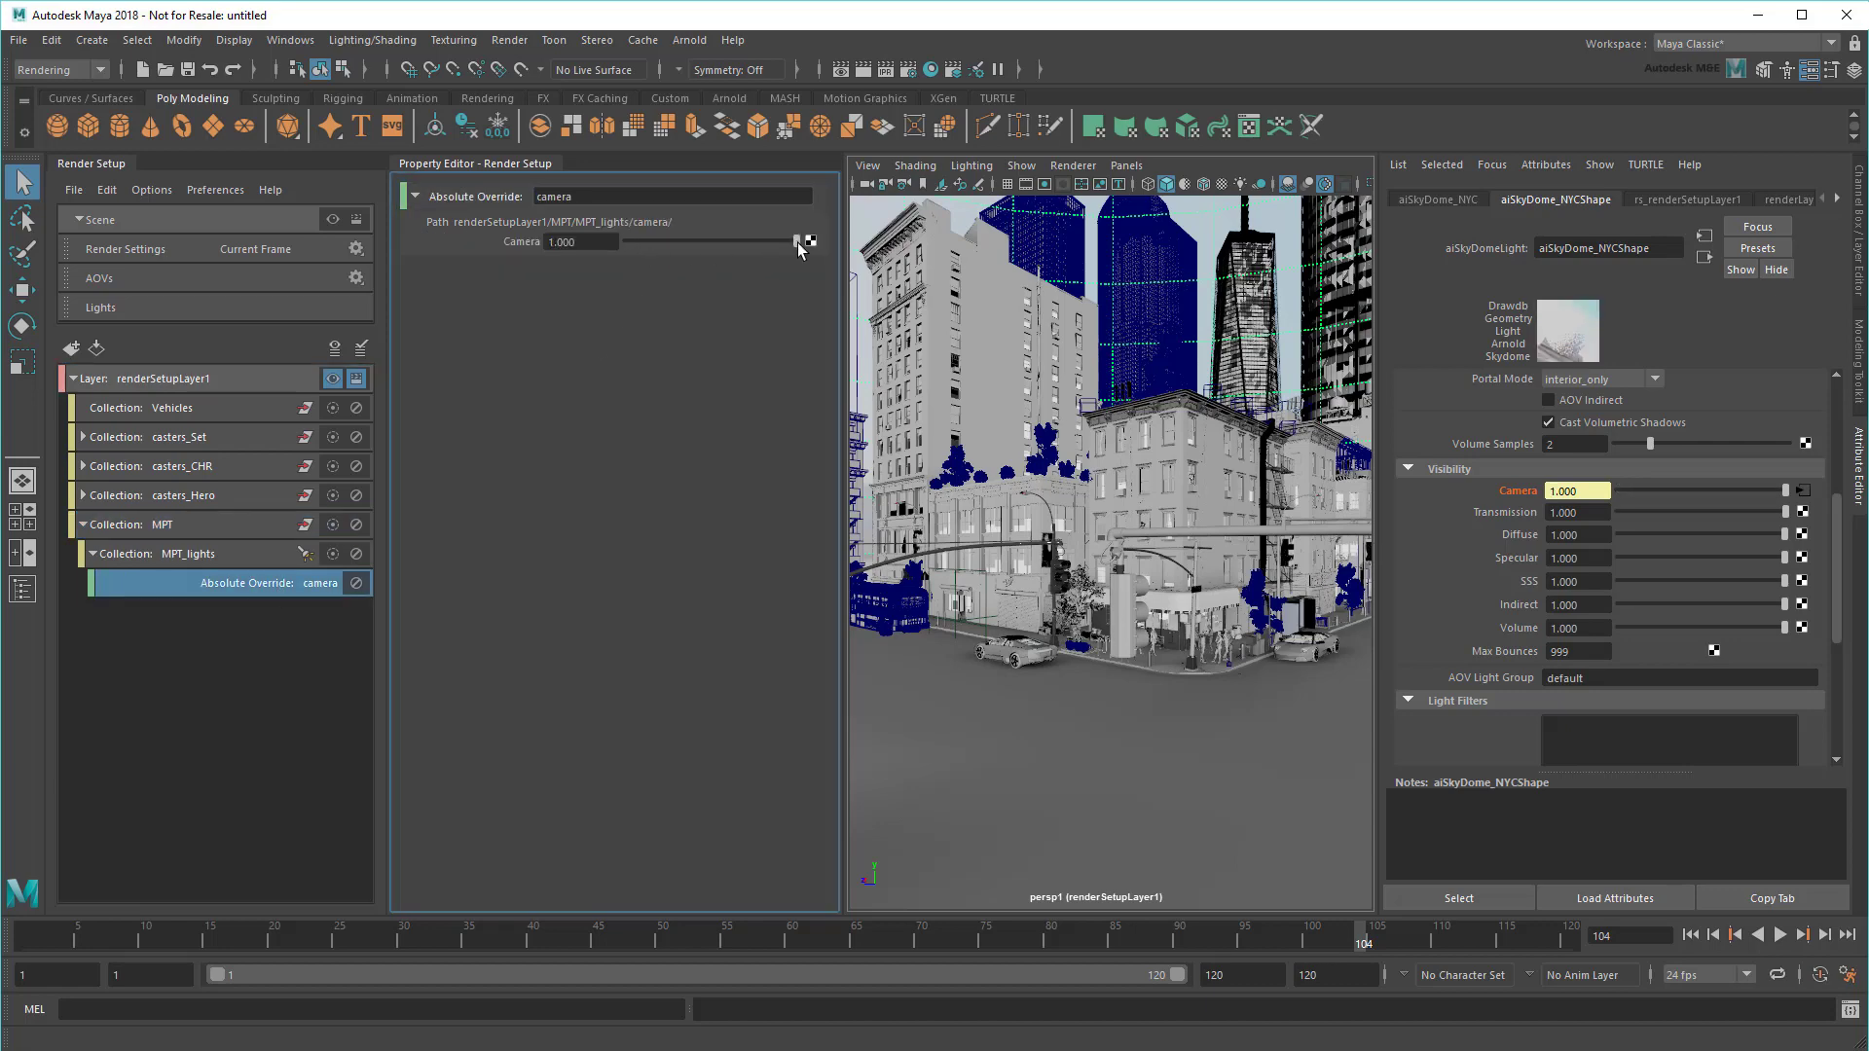
Step: Re-render the layer in Arnold RenderView and close the preview
left_click(689, 40)
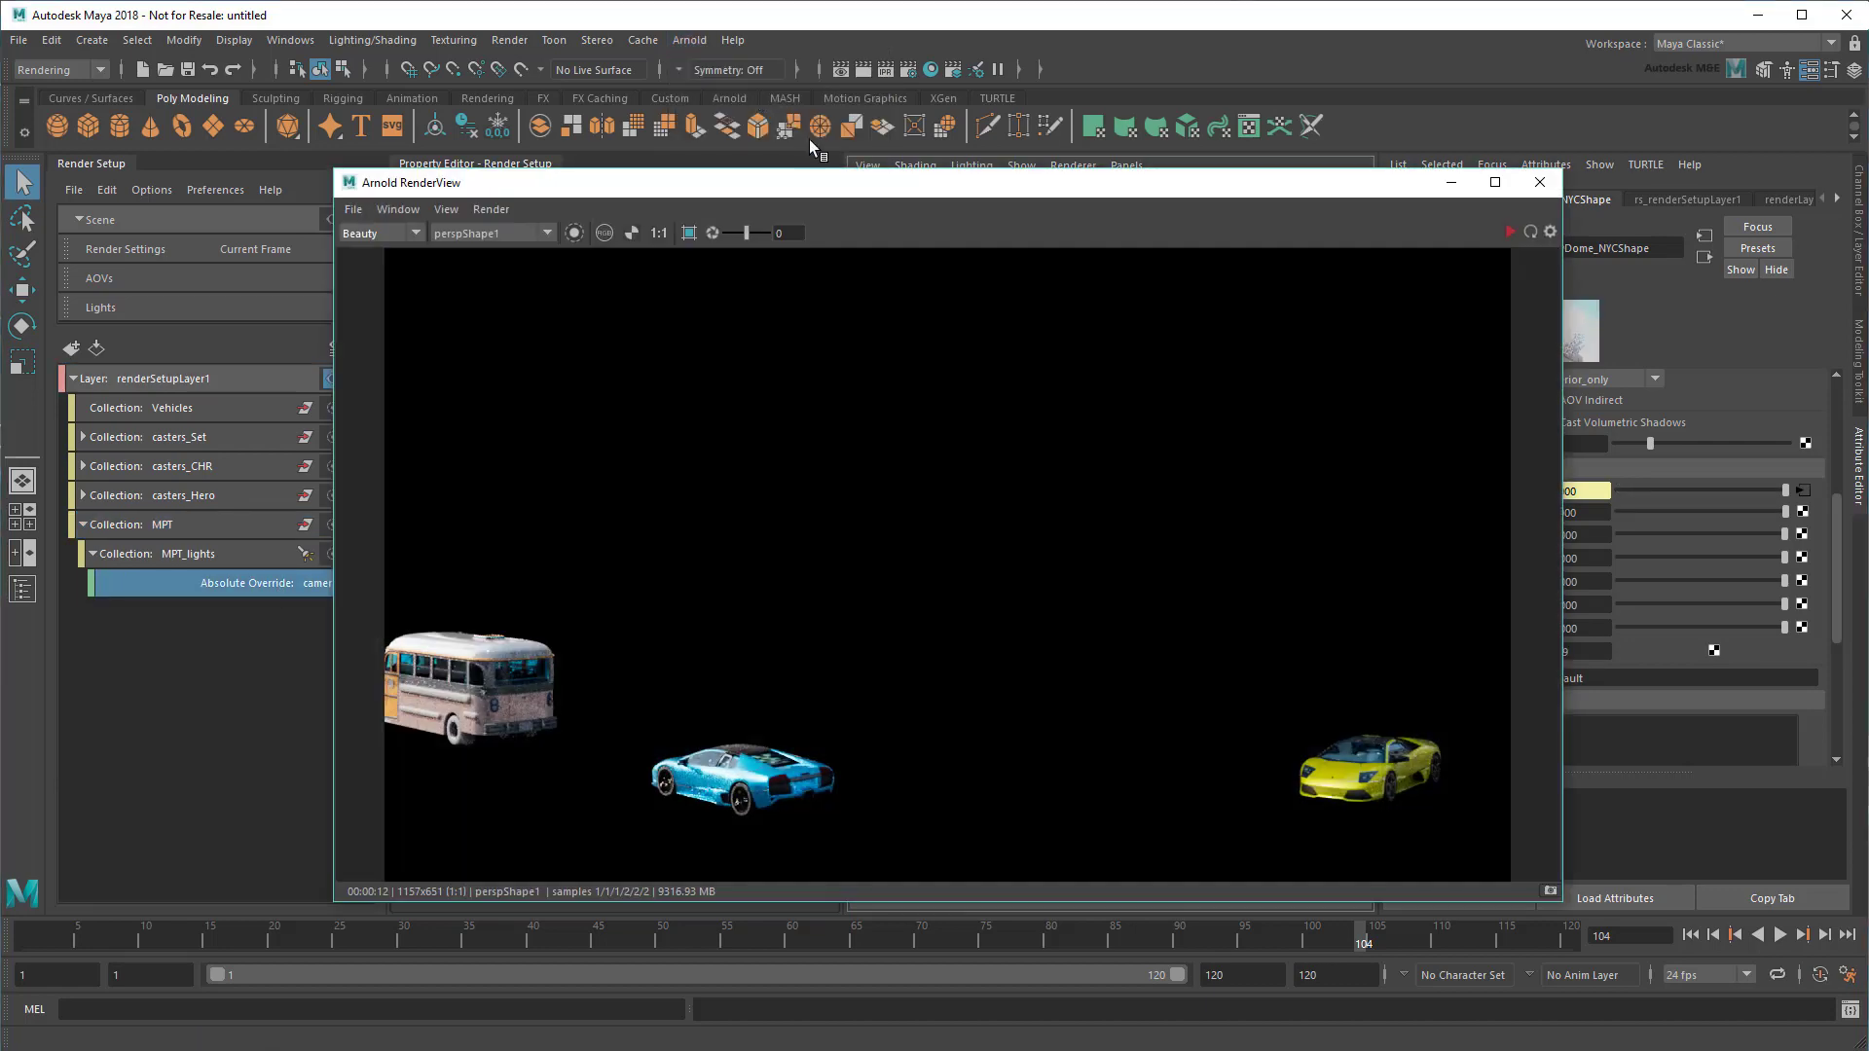
left_click(1528, 232)
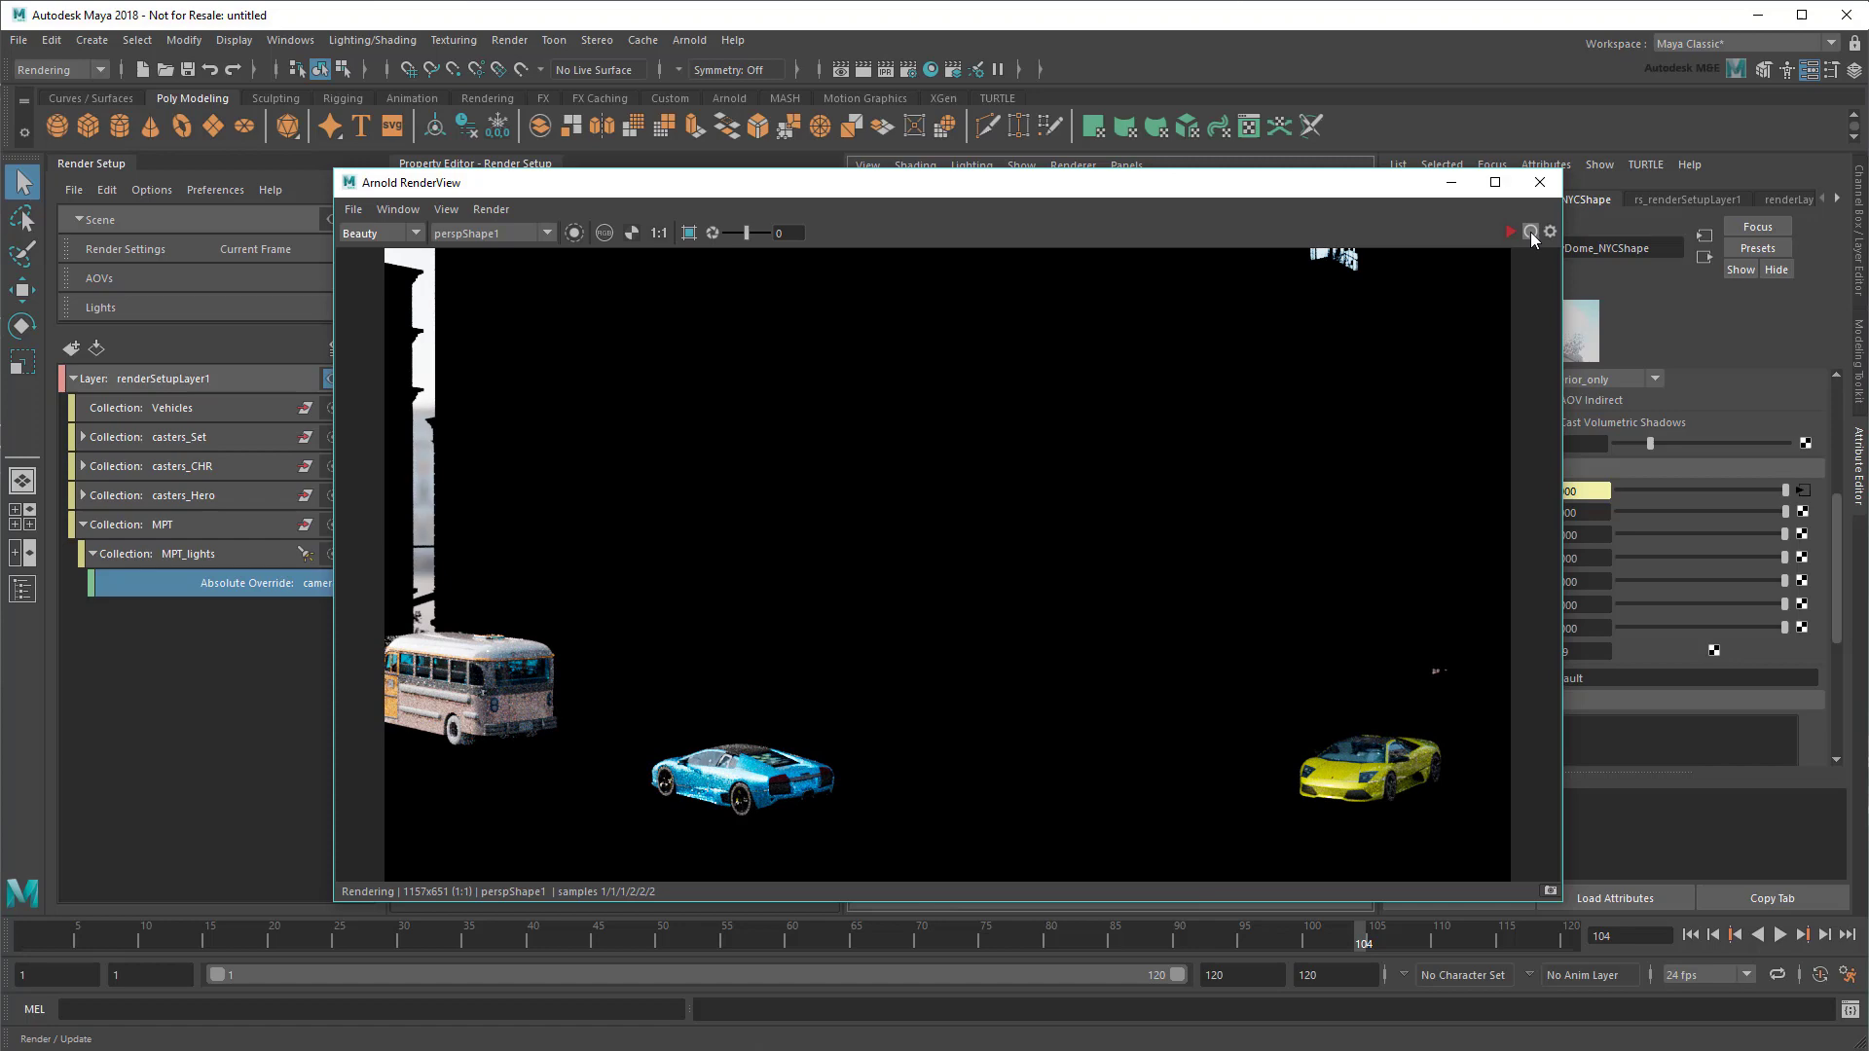
left_click(1539, 183)
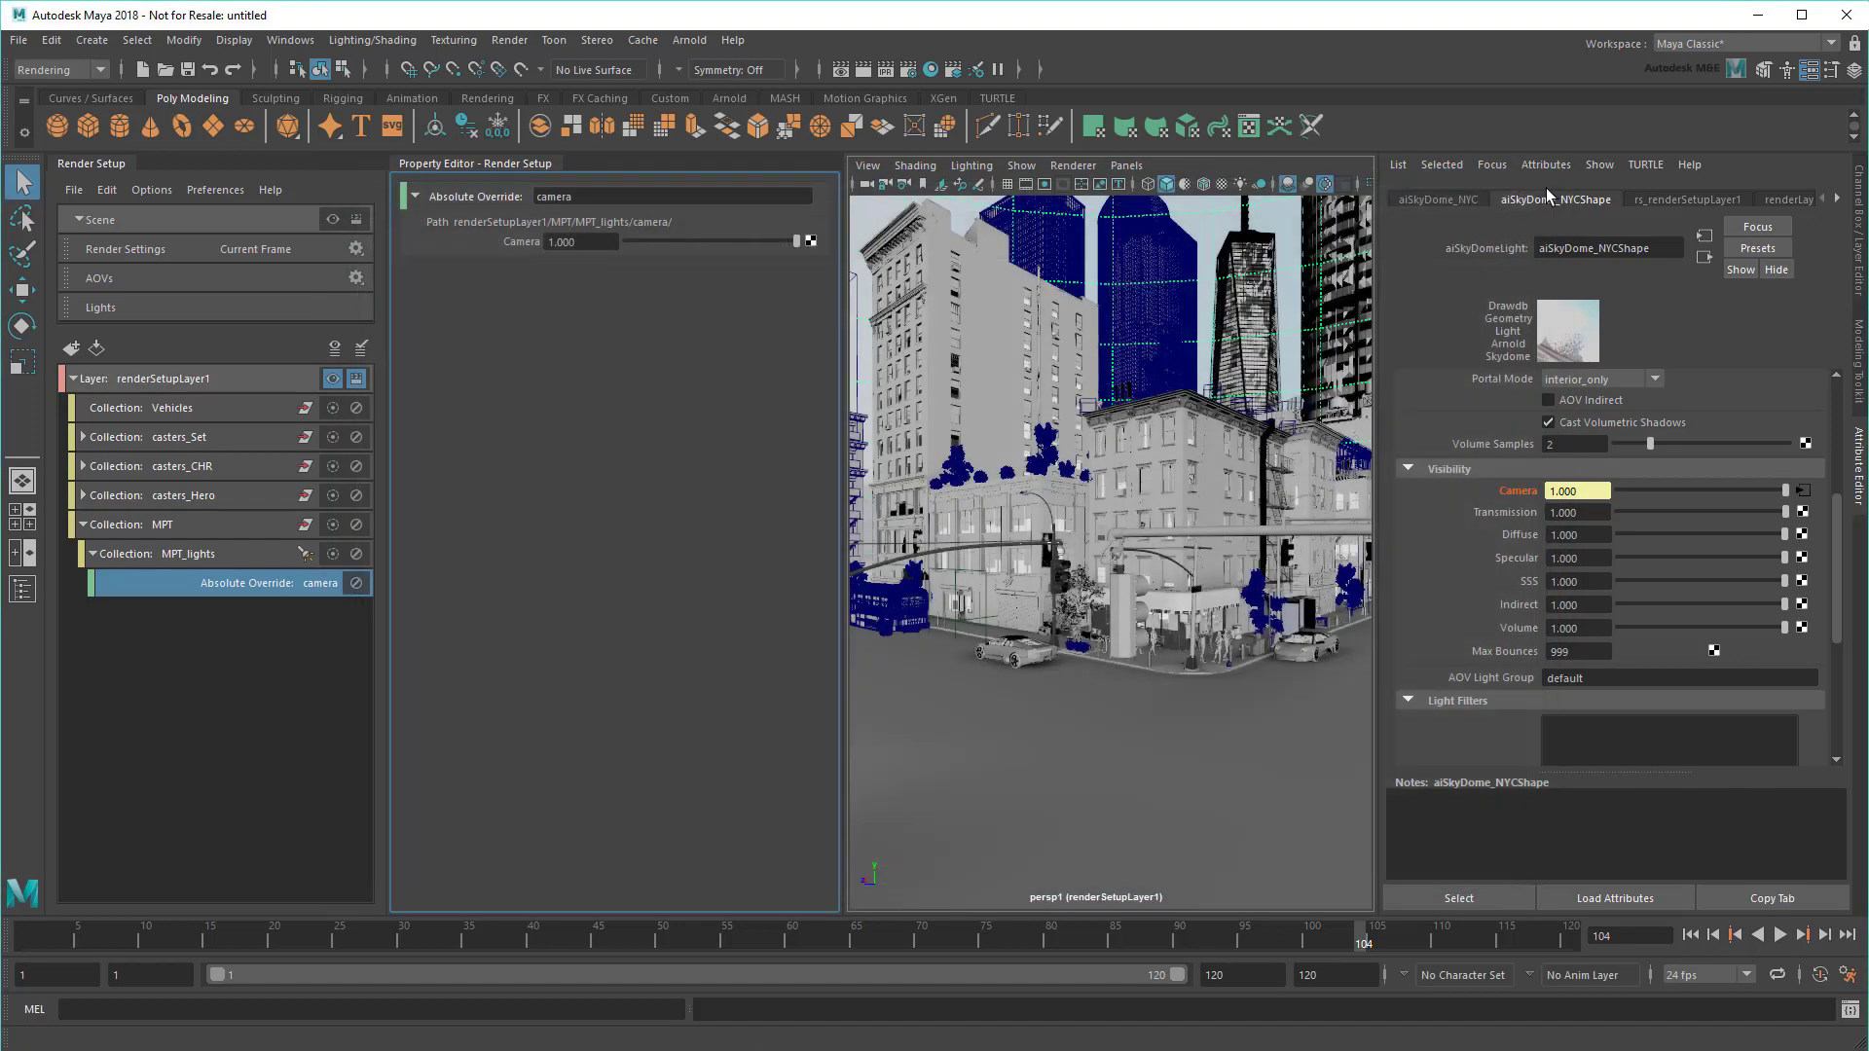
Step: Change the MPT camera override value to 0 and collapse the MPT collection
left_click_drag(576, 245, 528, 242)
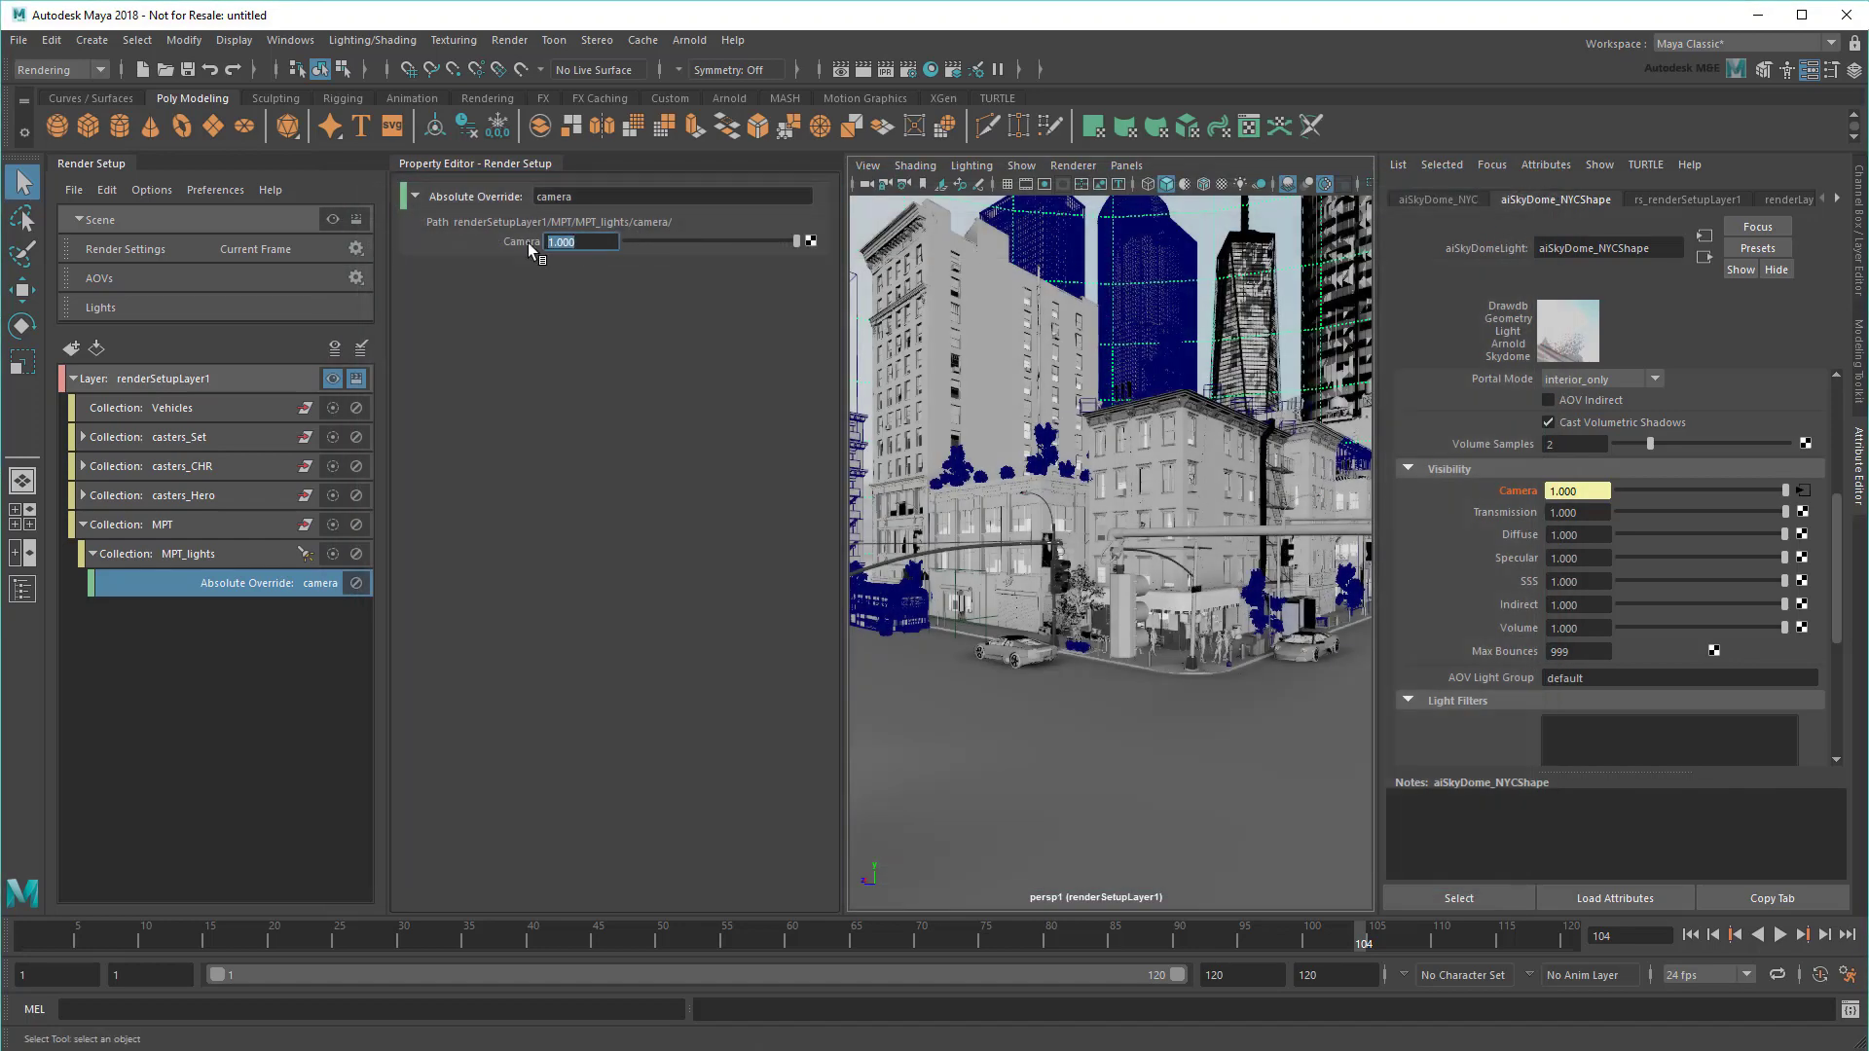
type("0")
key("Return")
left_click(274, 727)
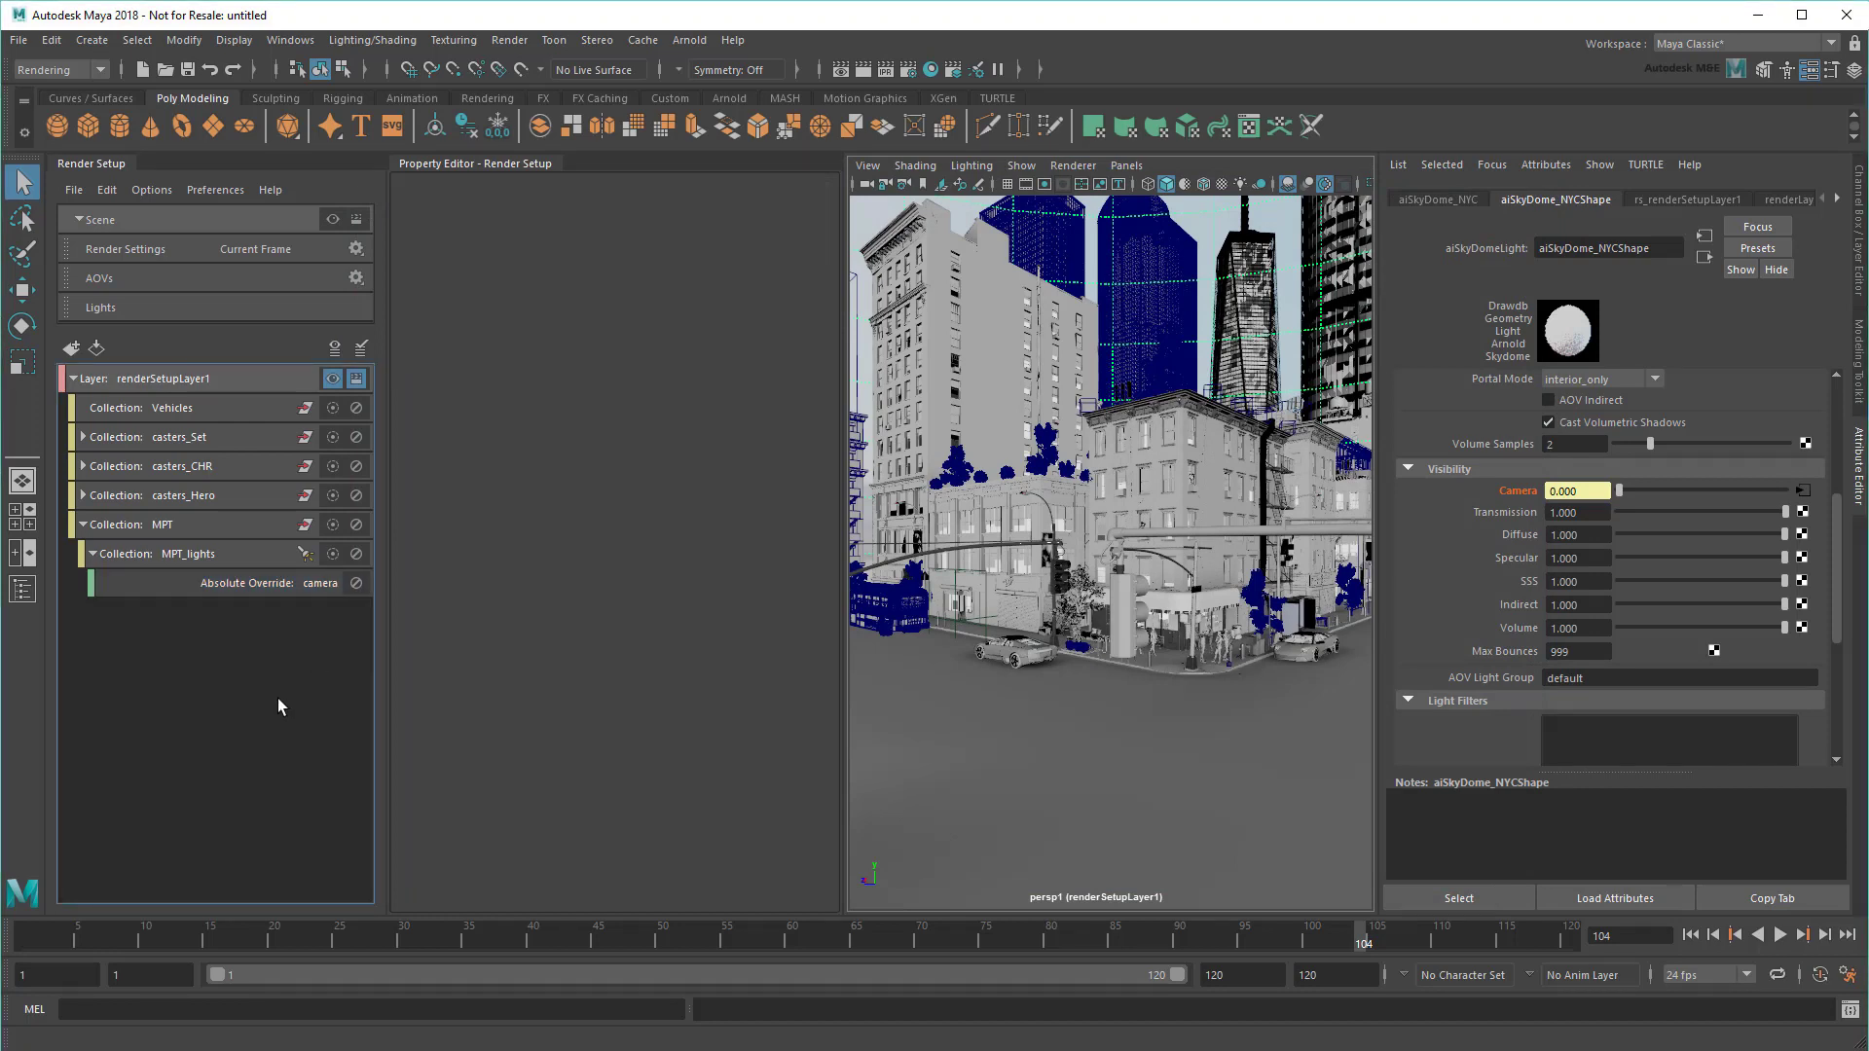
left_click(82, 527)
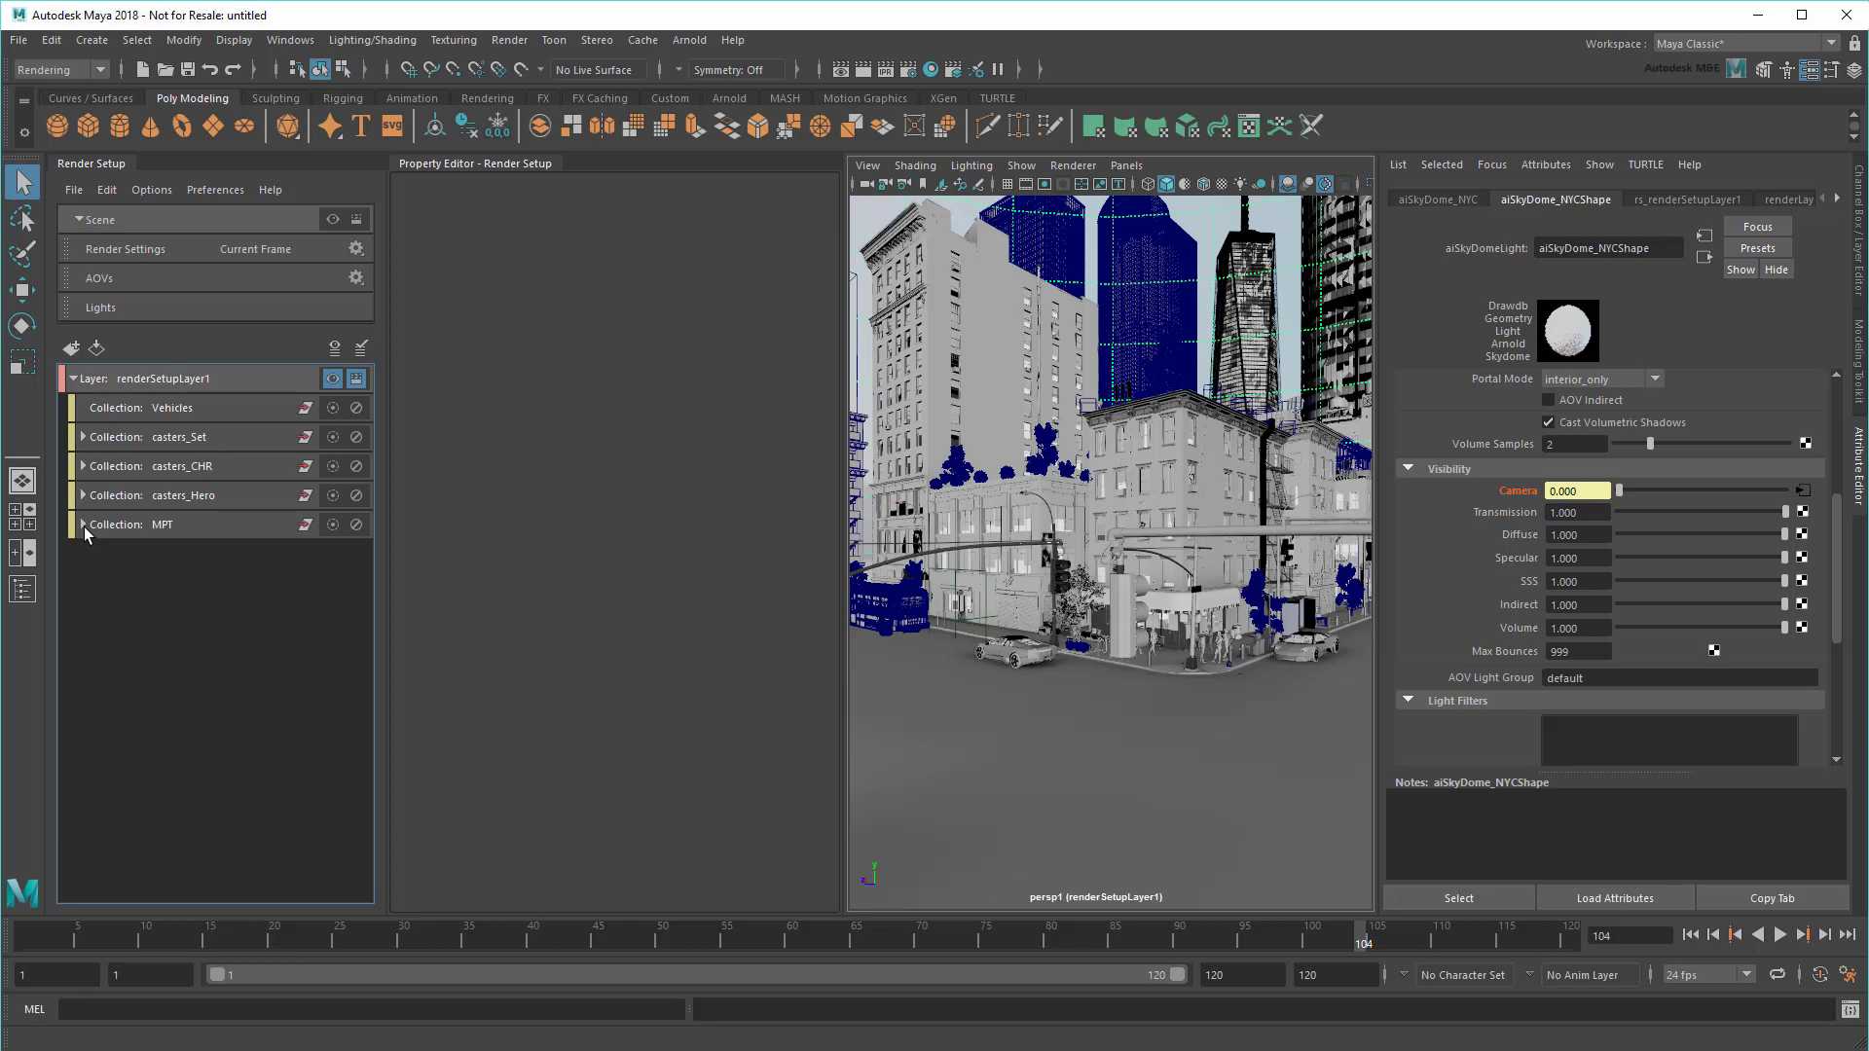
Step: Rename renderSetupLayer1 to props_Vehicles in Render Setup
double_click(201, 378)
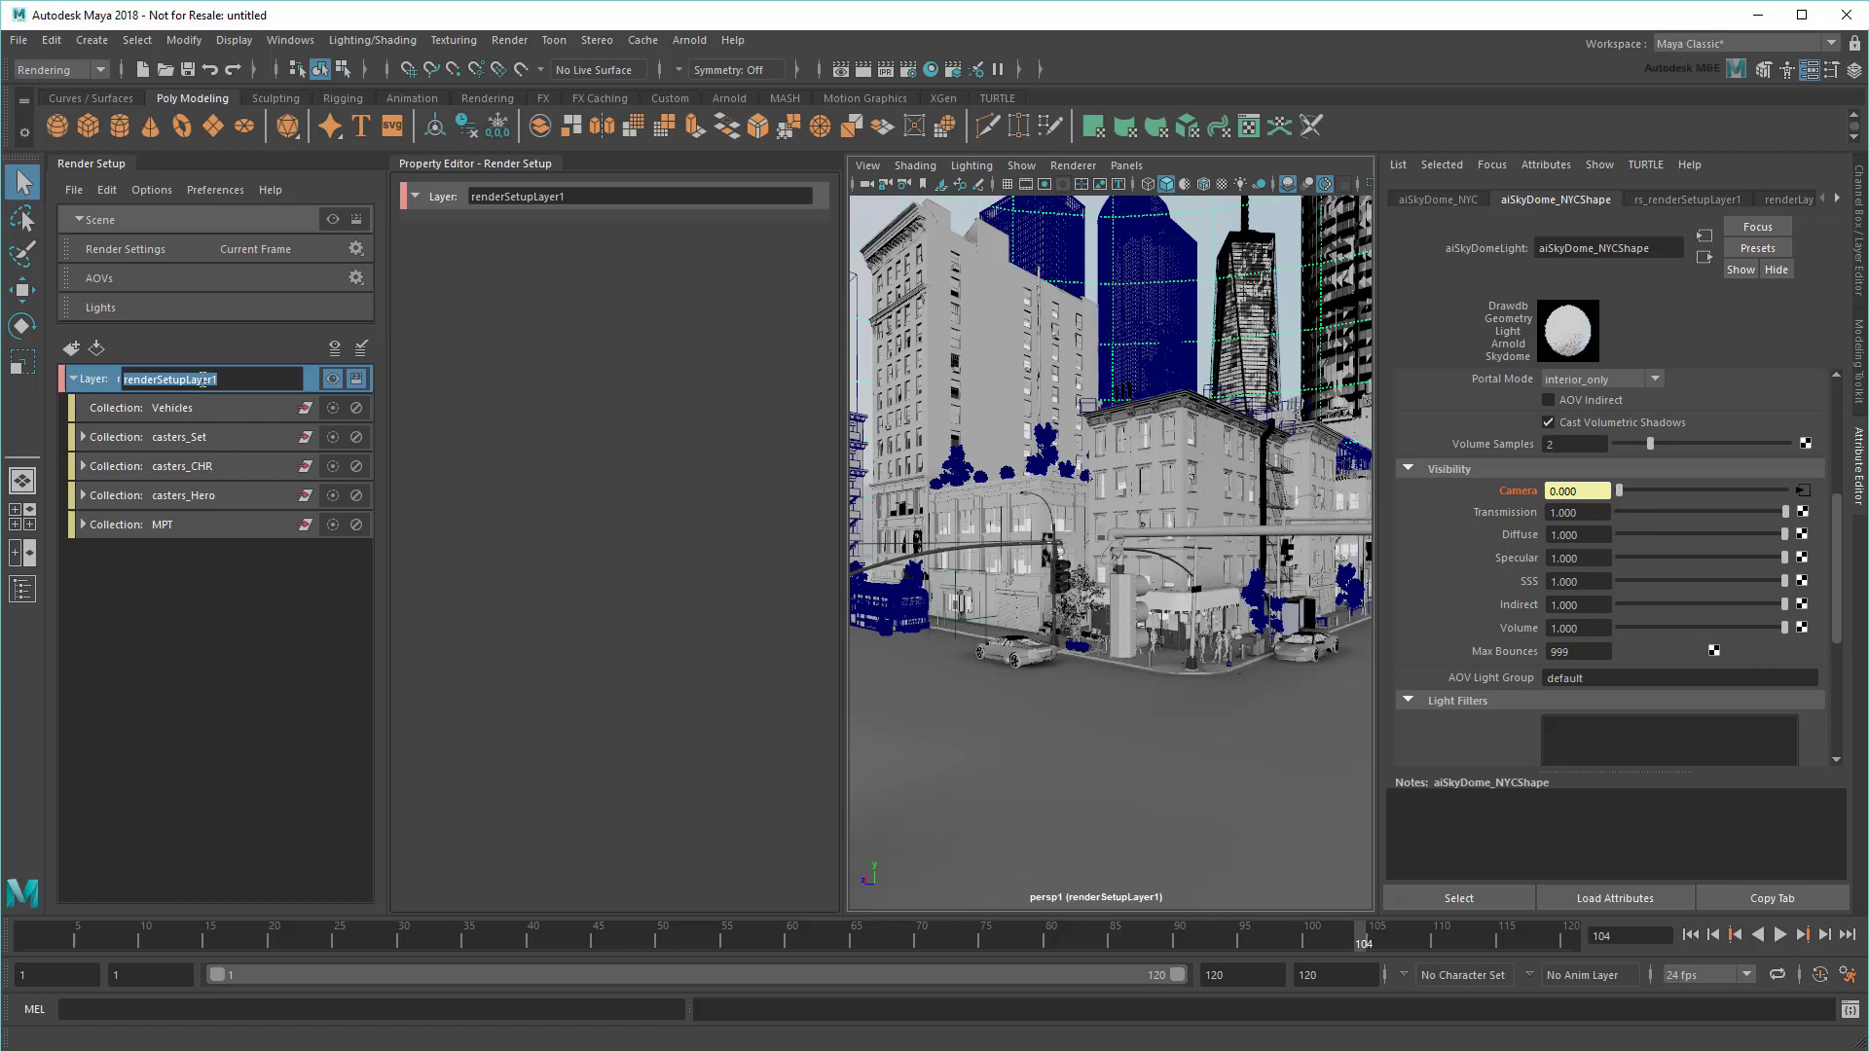
type("props_Vehicle")
type("s")
key("Return")
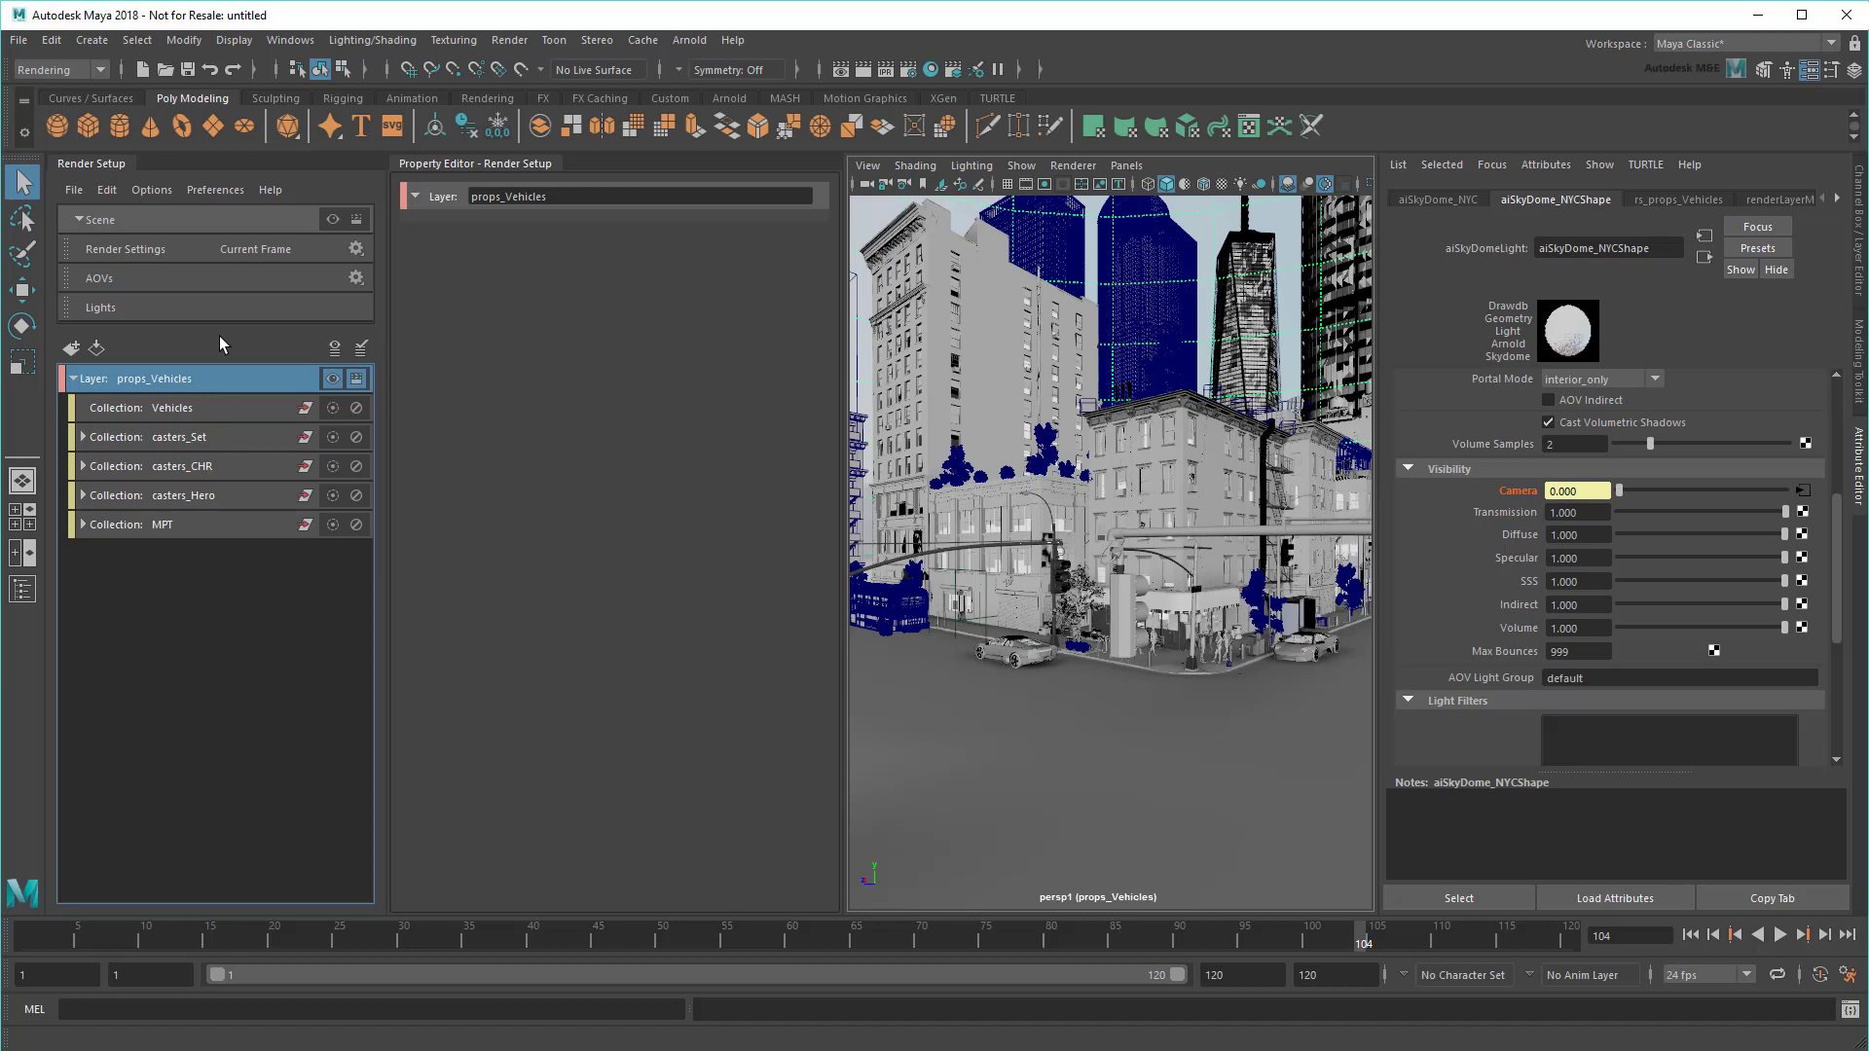
Step: Duplicate the props_Vehicles layer by copying and pasting it
key("ctrl+c")
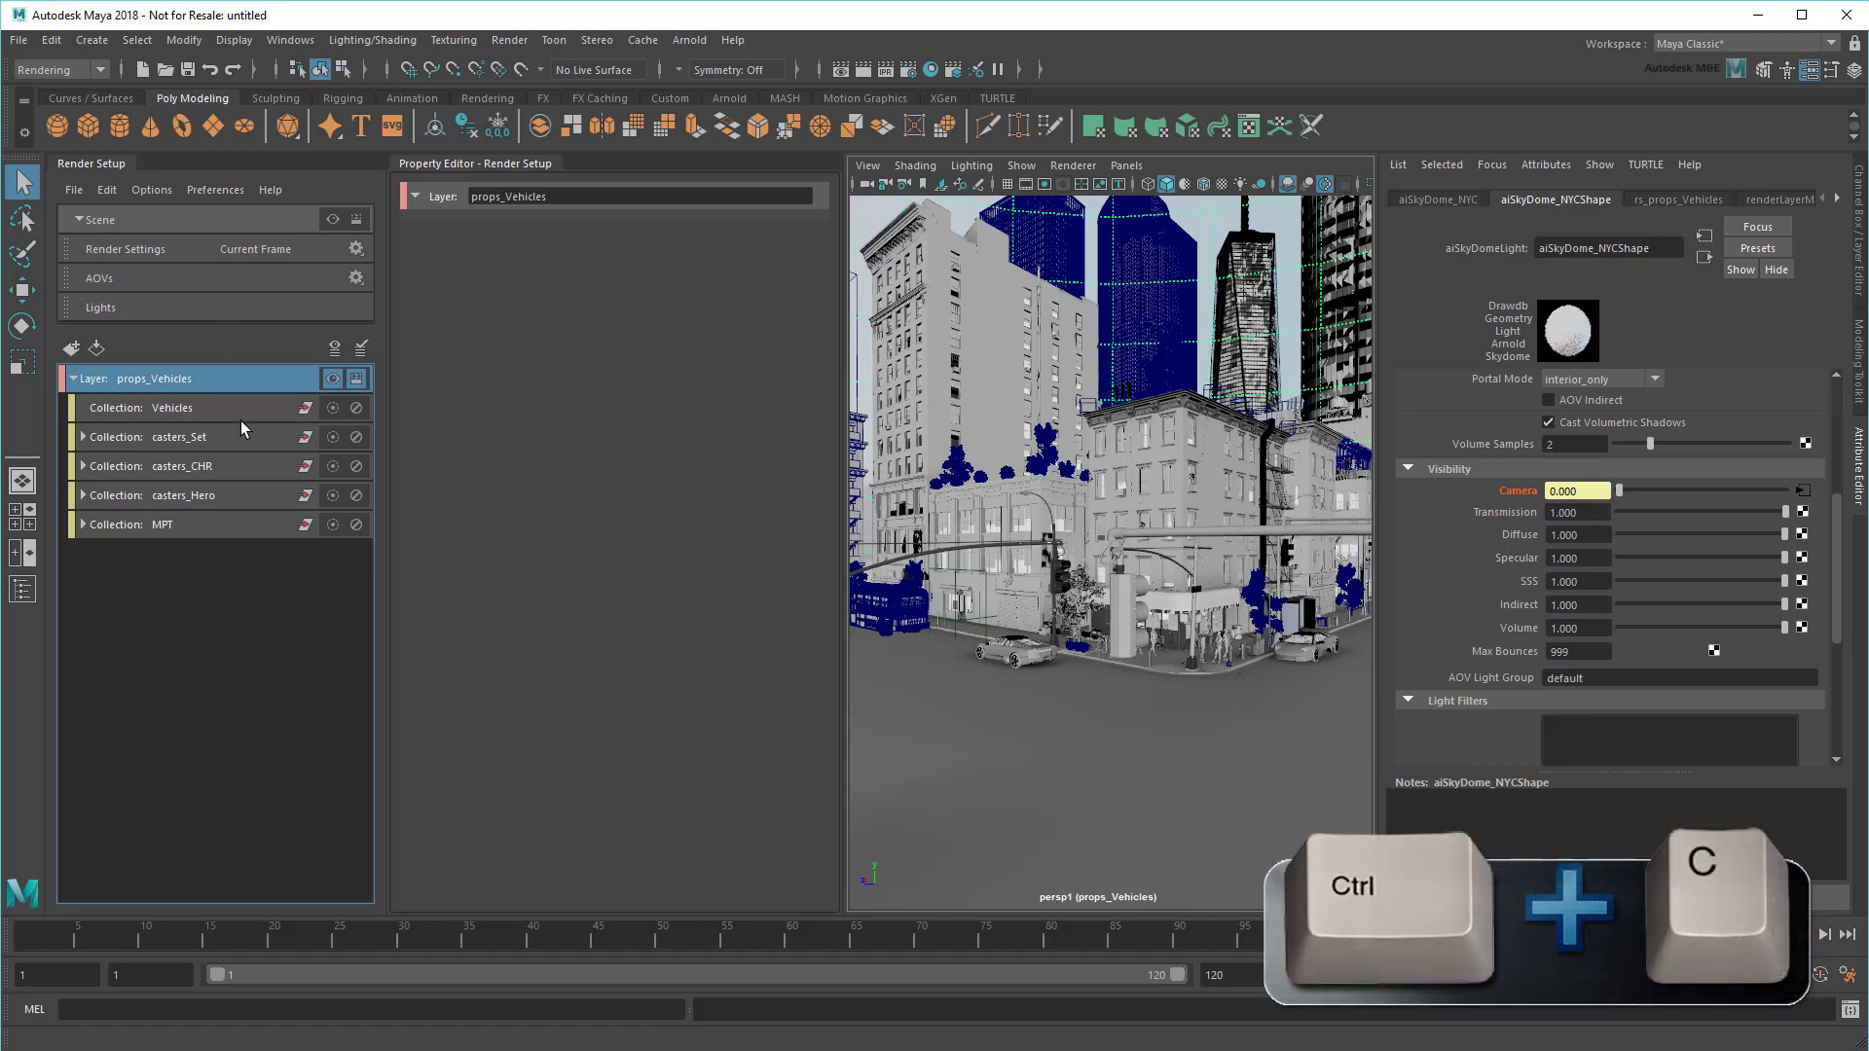
left_click(231, 620)
key("ctrl+v")
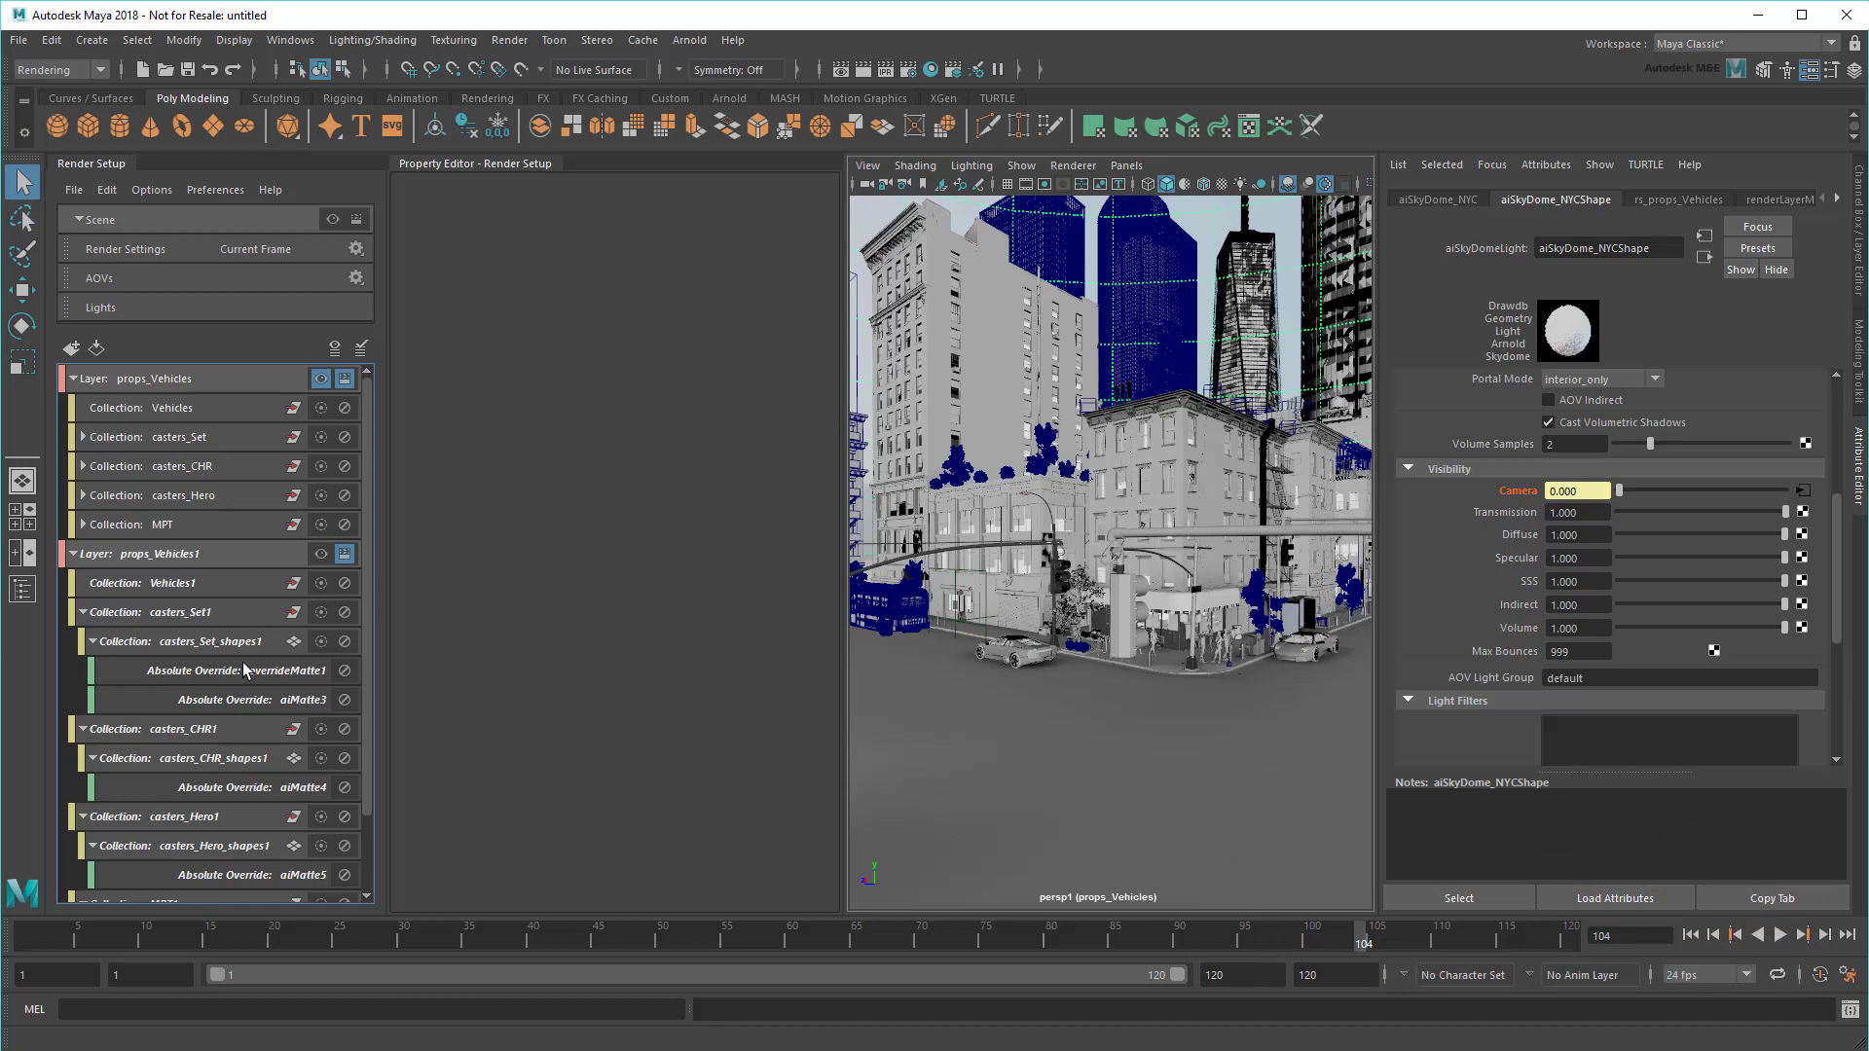
Step: Rename the duplicate layer to BG_CHRs and make it the active render layer
left_click(73, 553)
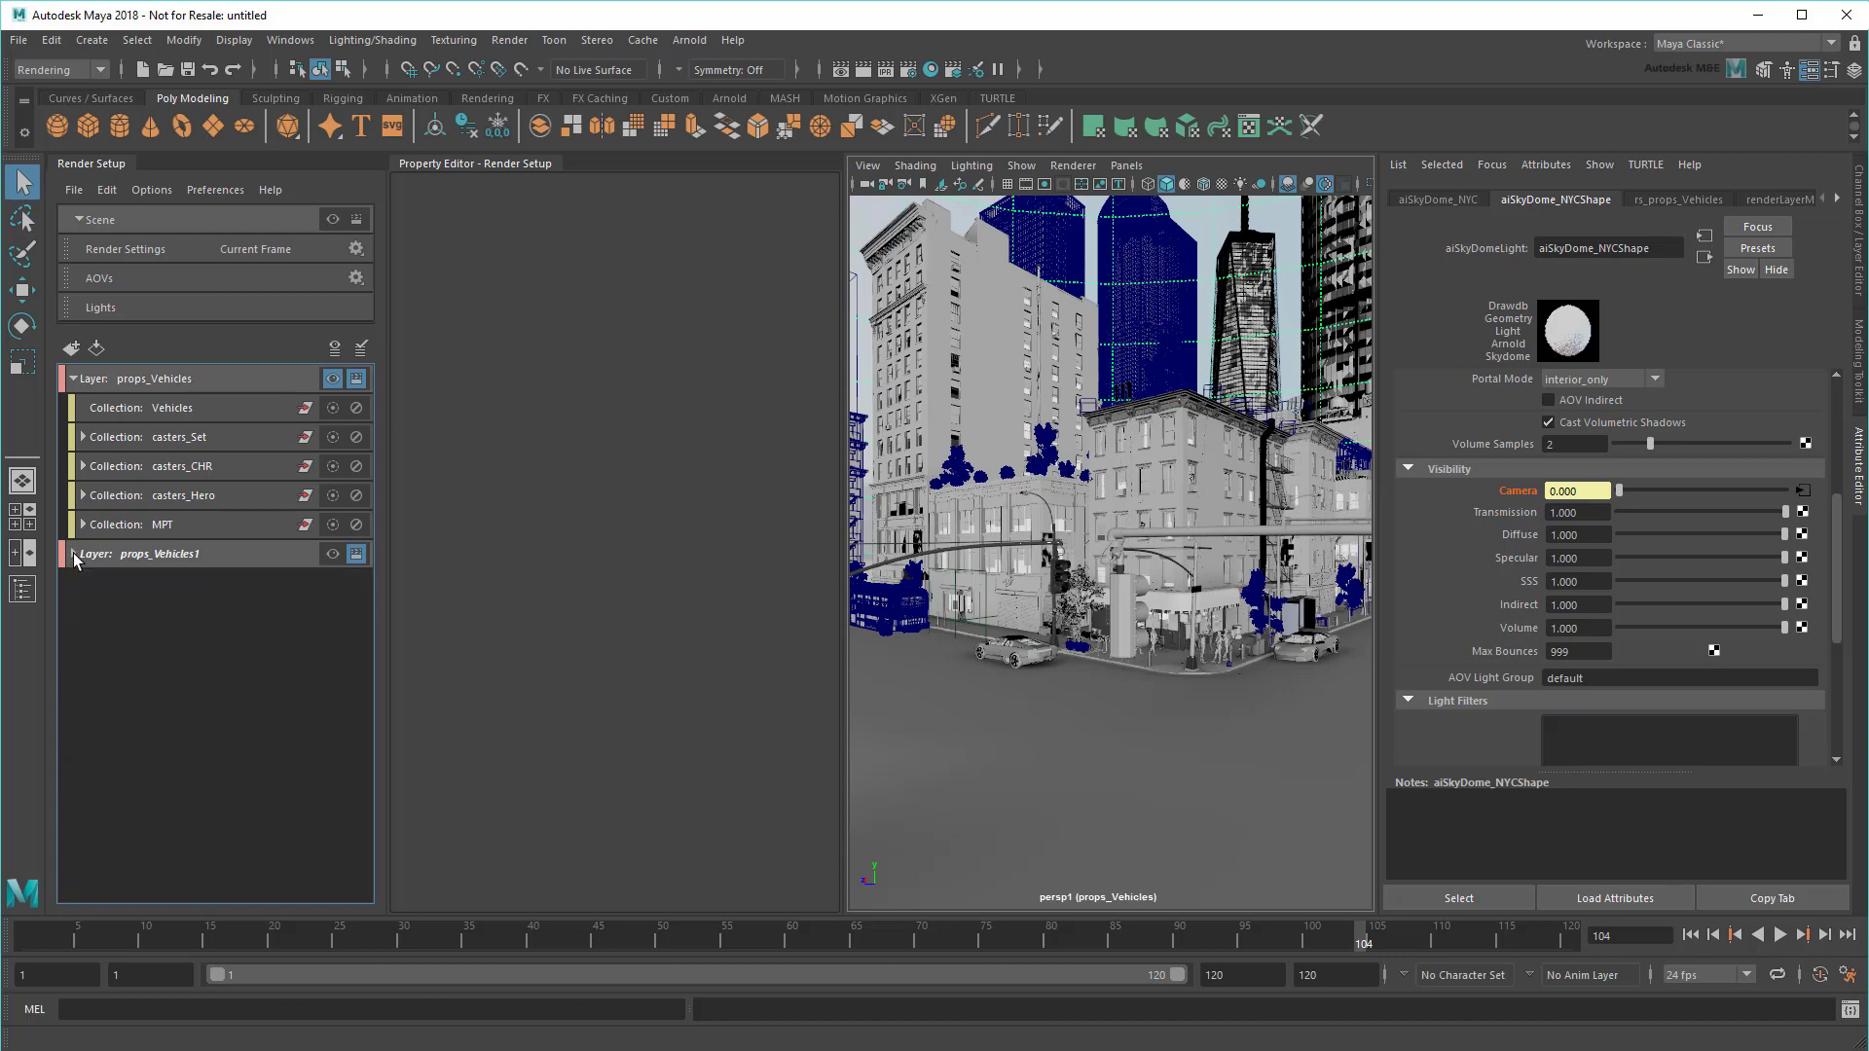
left_click(73, 379)
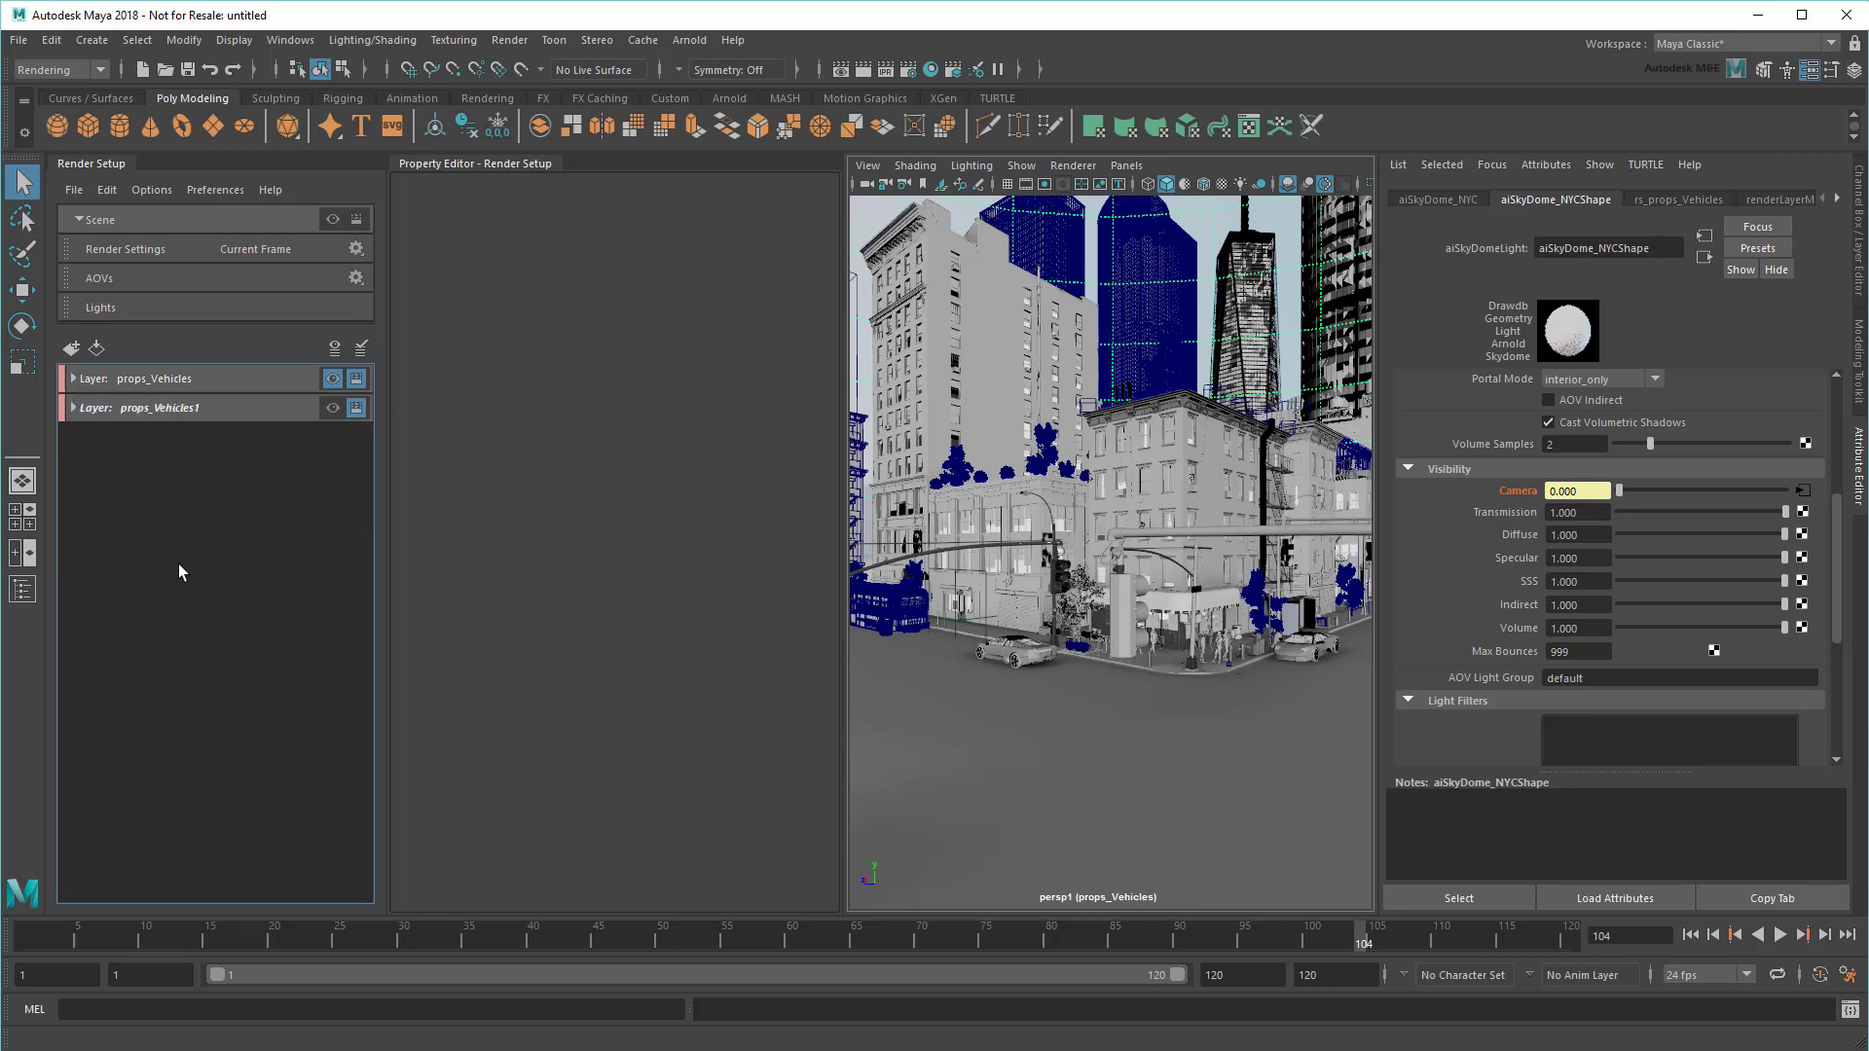
double_click(160, 408)
type("BG")
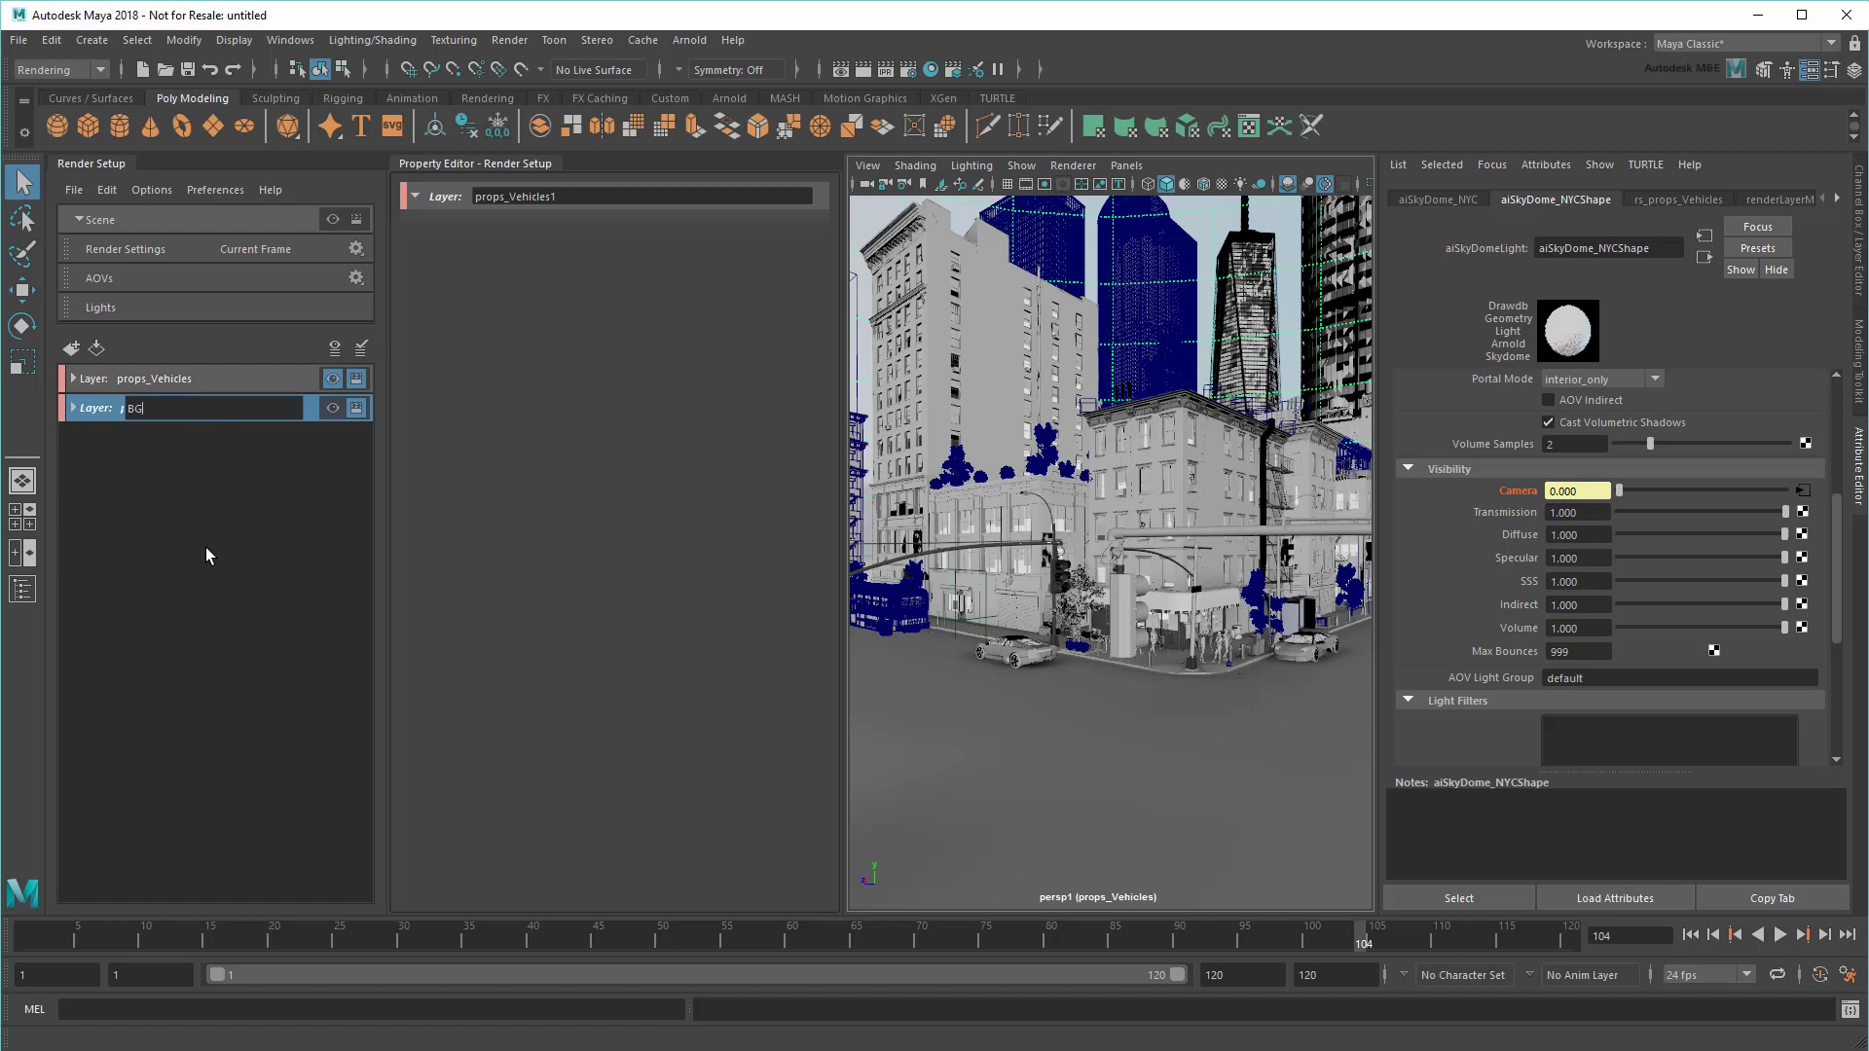
type("_CHRs")
key("Return")
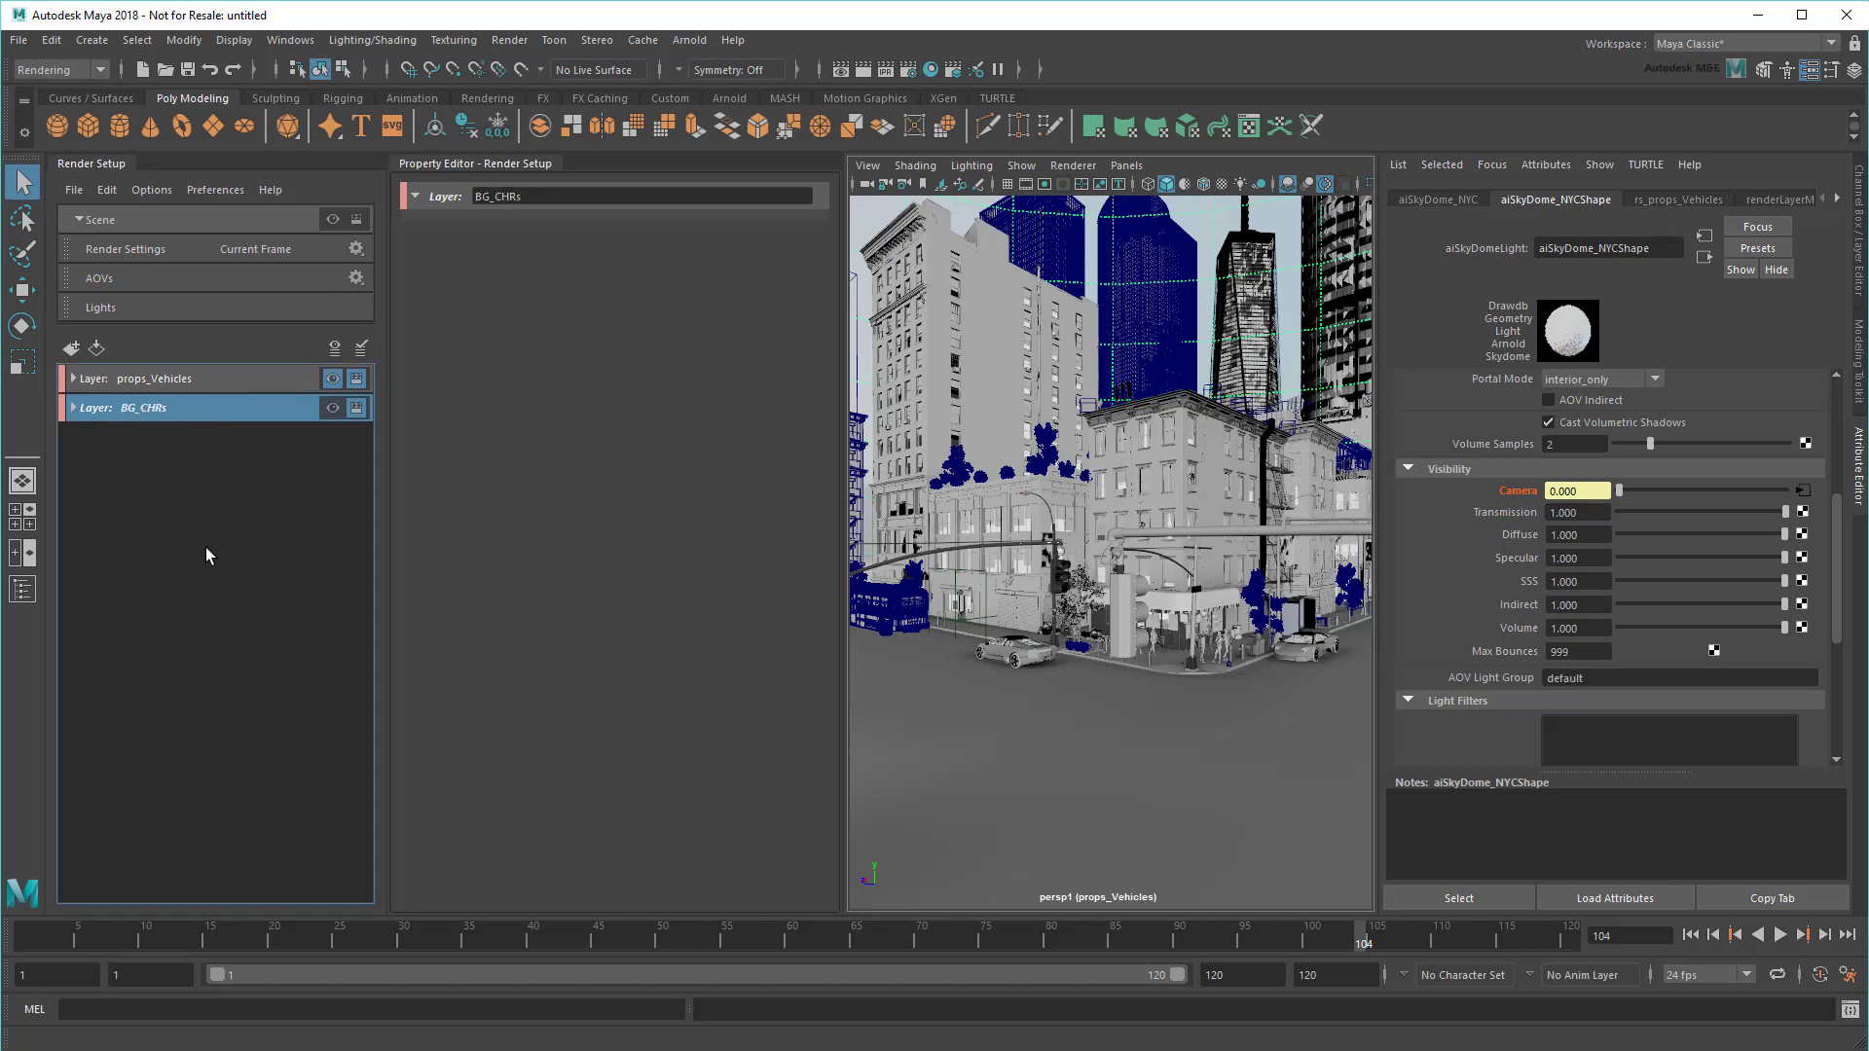
left_click(333, 411)
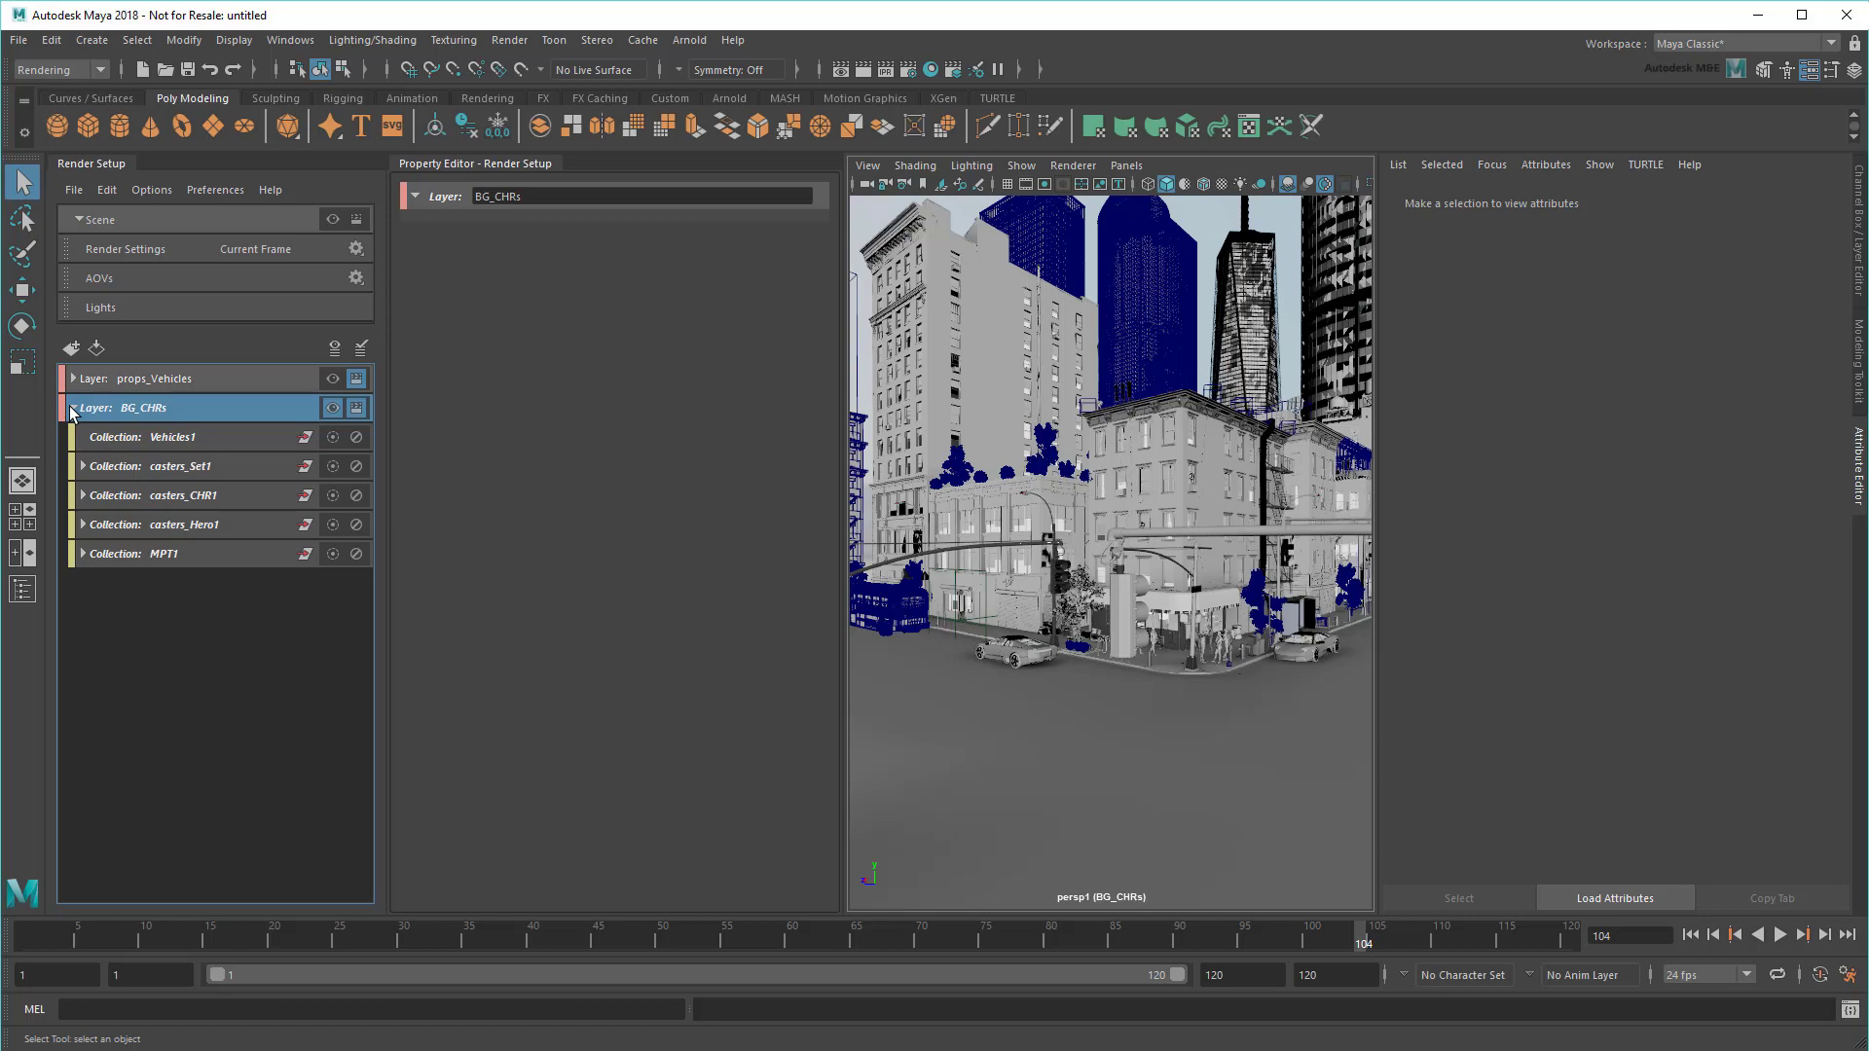
Step: Rename collection casters_CHR1 to CHR and Vehicles1 to casters_Vehicles
double_click(187, 498)
left_click_drag(196, 497, 159, 500)
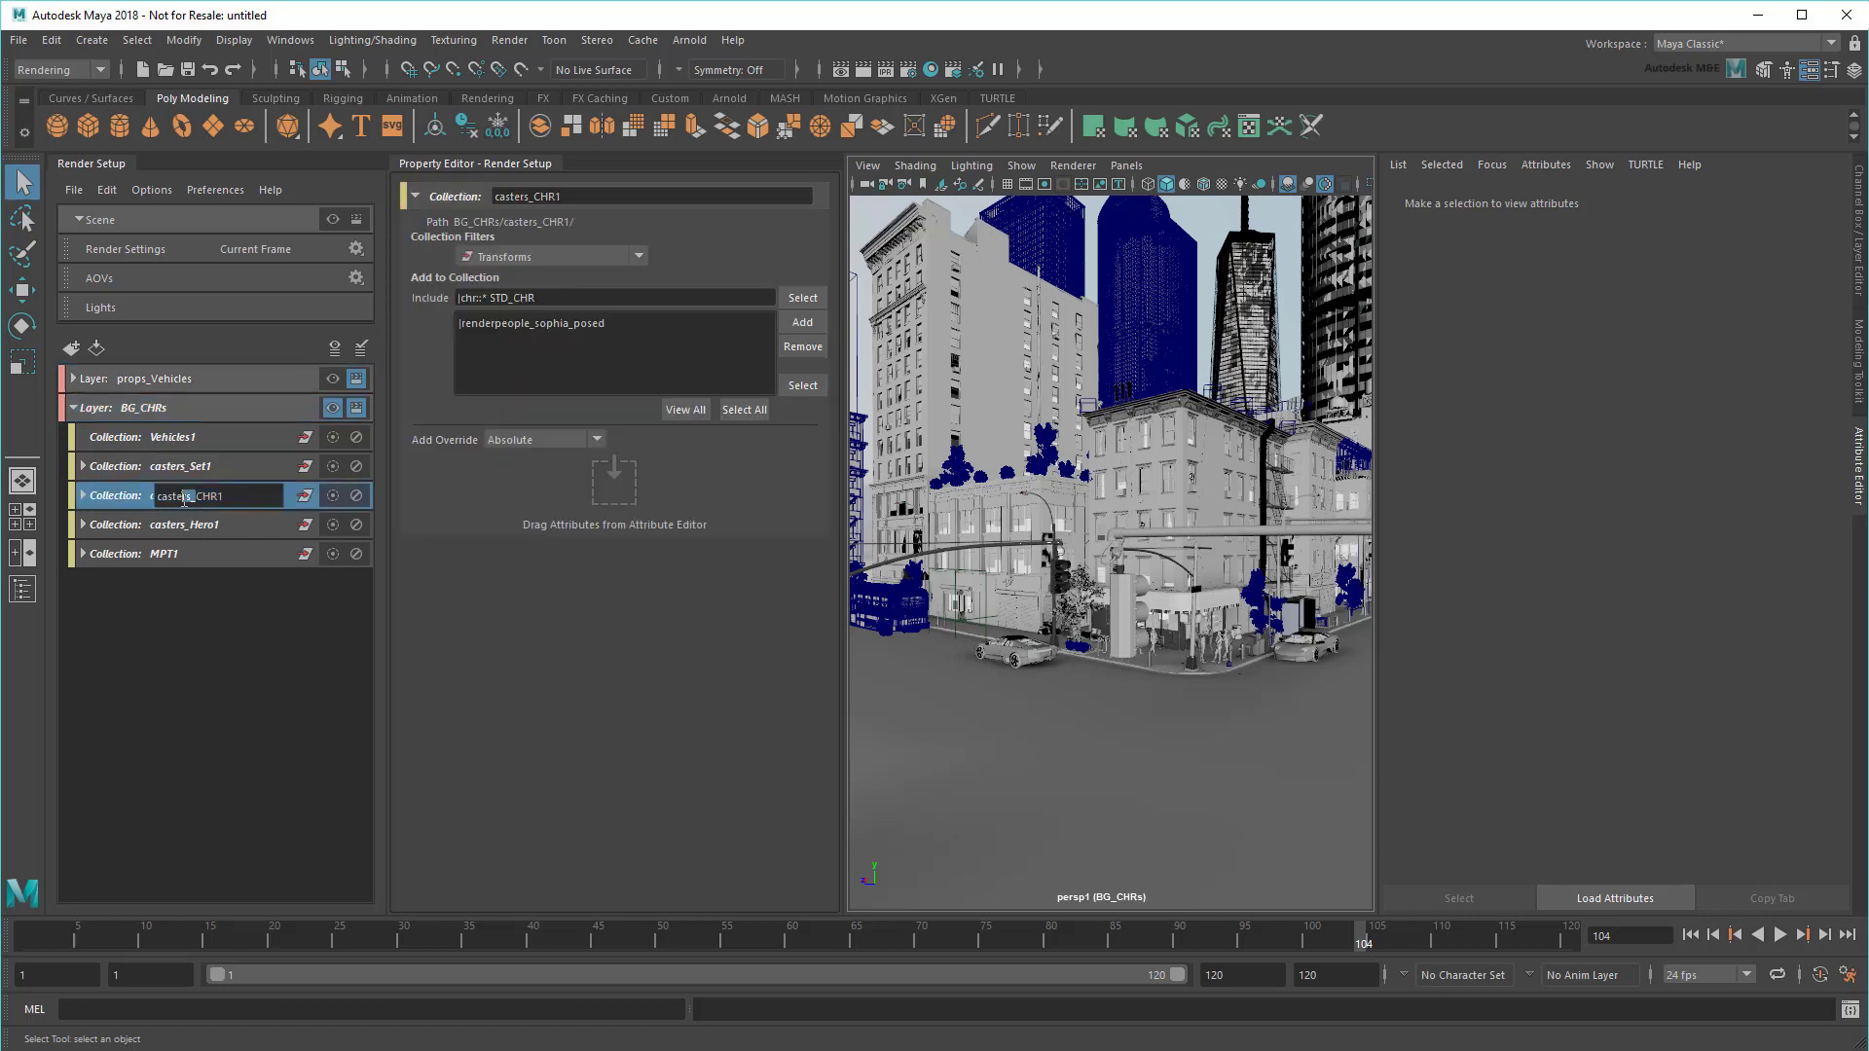
key("BackSpace")
key("End")
key("BackSpace")
key("Return")
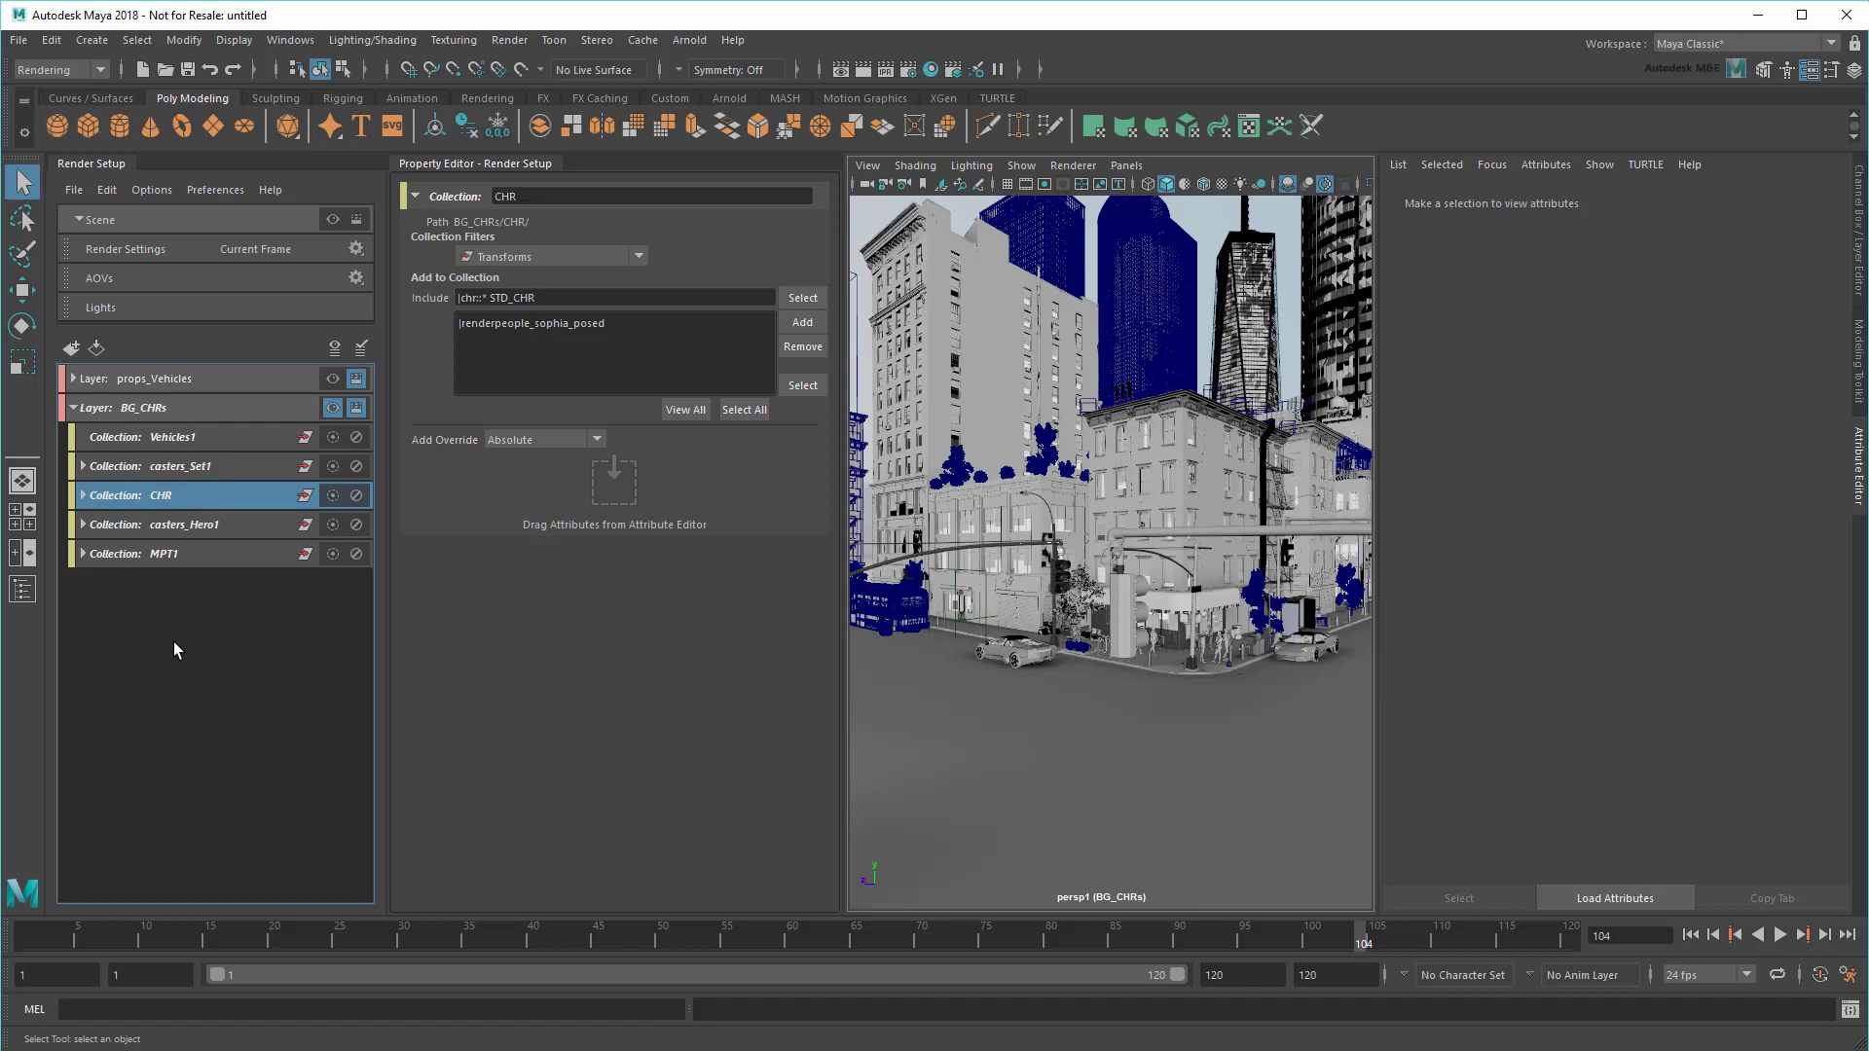
left_click(165, 435)
double_click(179, 436)
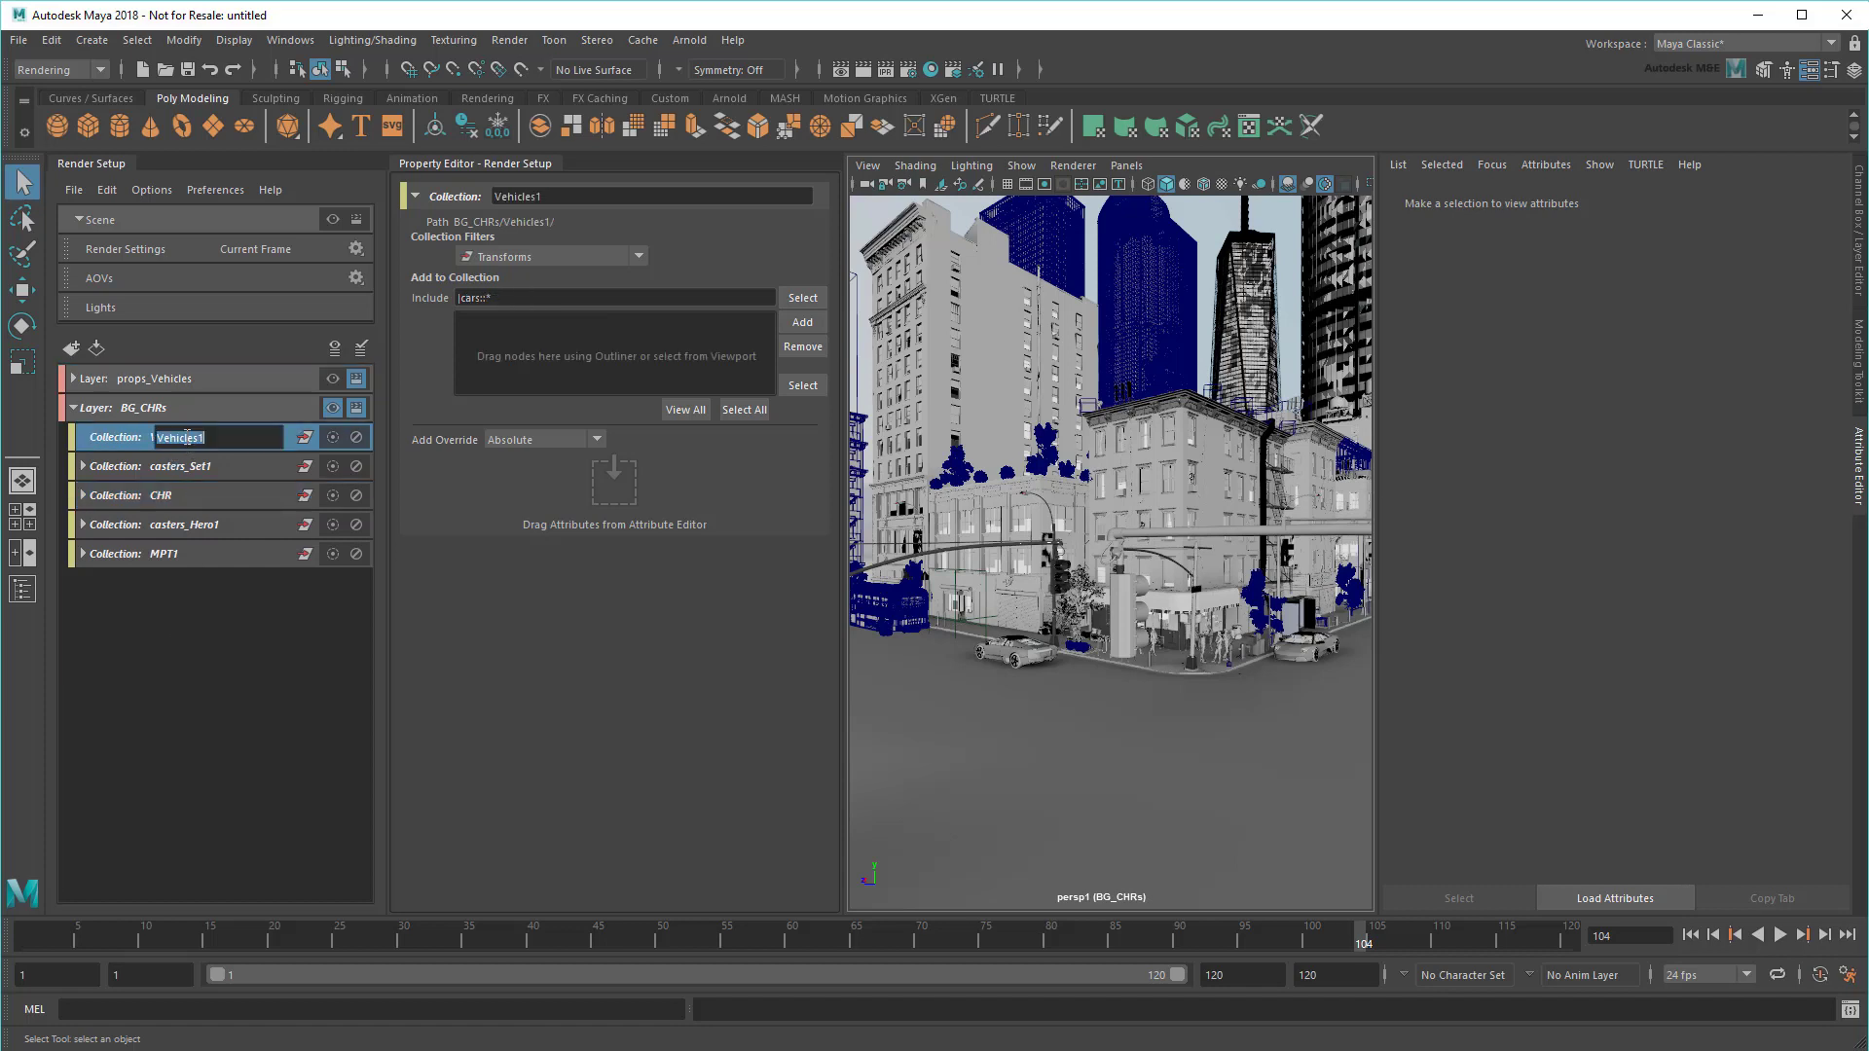
key("Home")
type("casters_")
key("BackSpace")
key("Return")
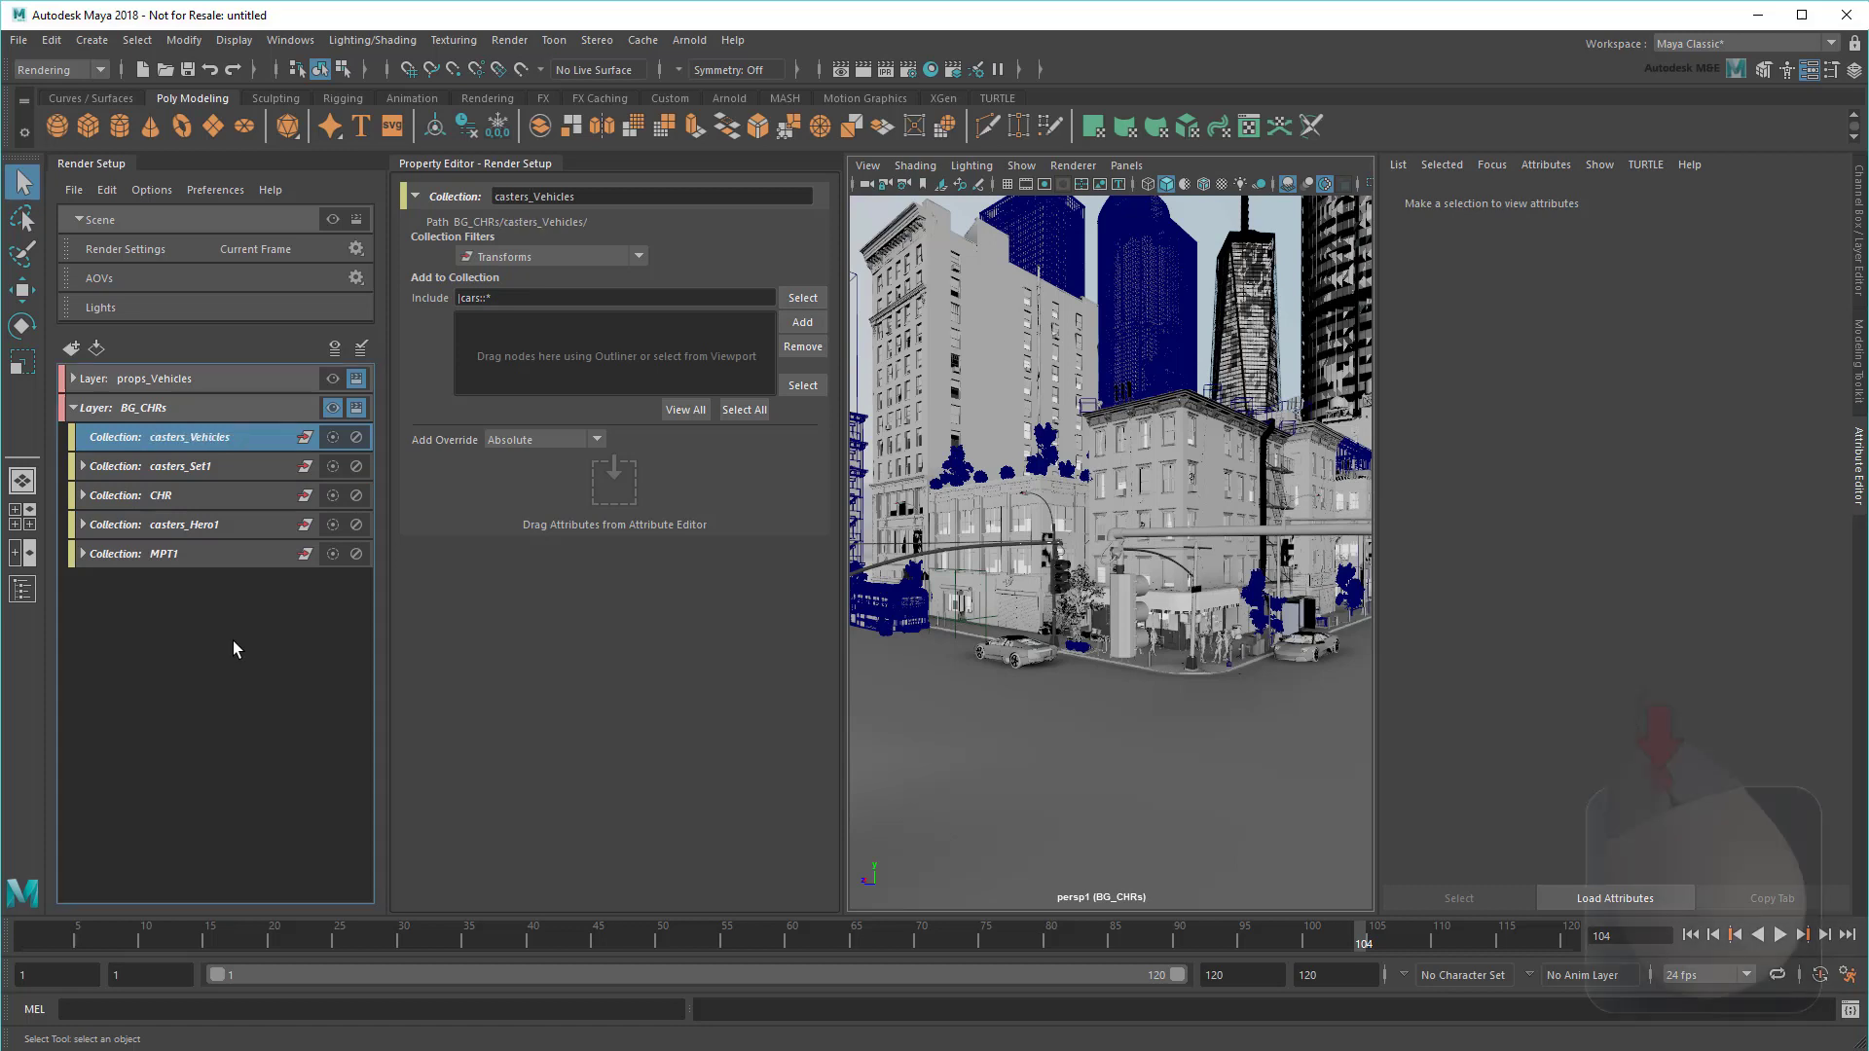
Step: Move casters_CHR_shapes1 into casters_Vehicles and inspect its aiMatte4 override
left_click(82, 495)
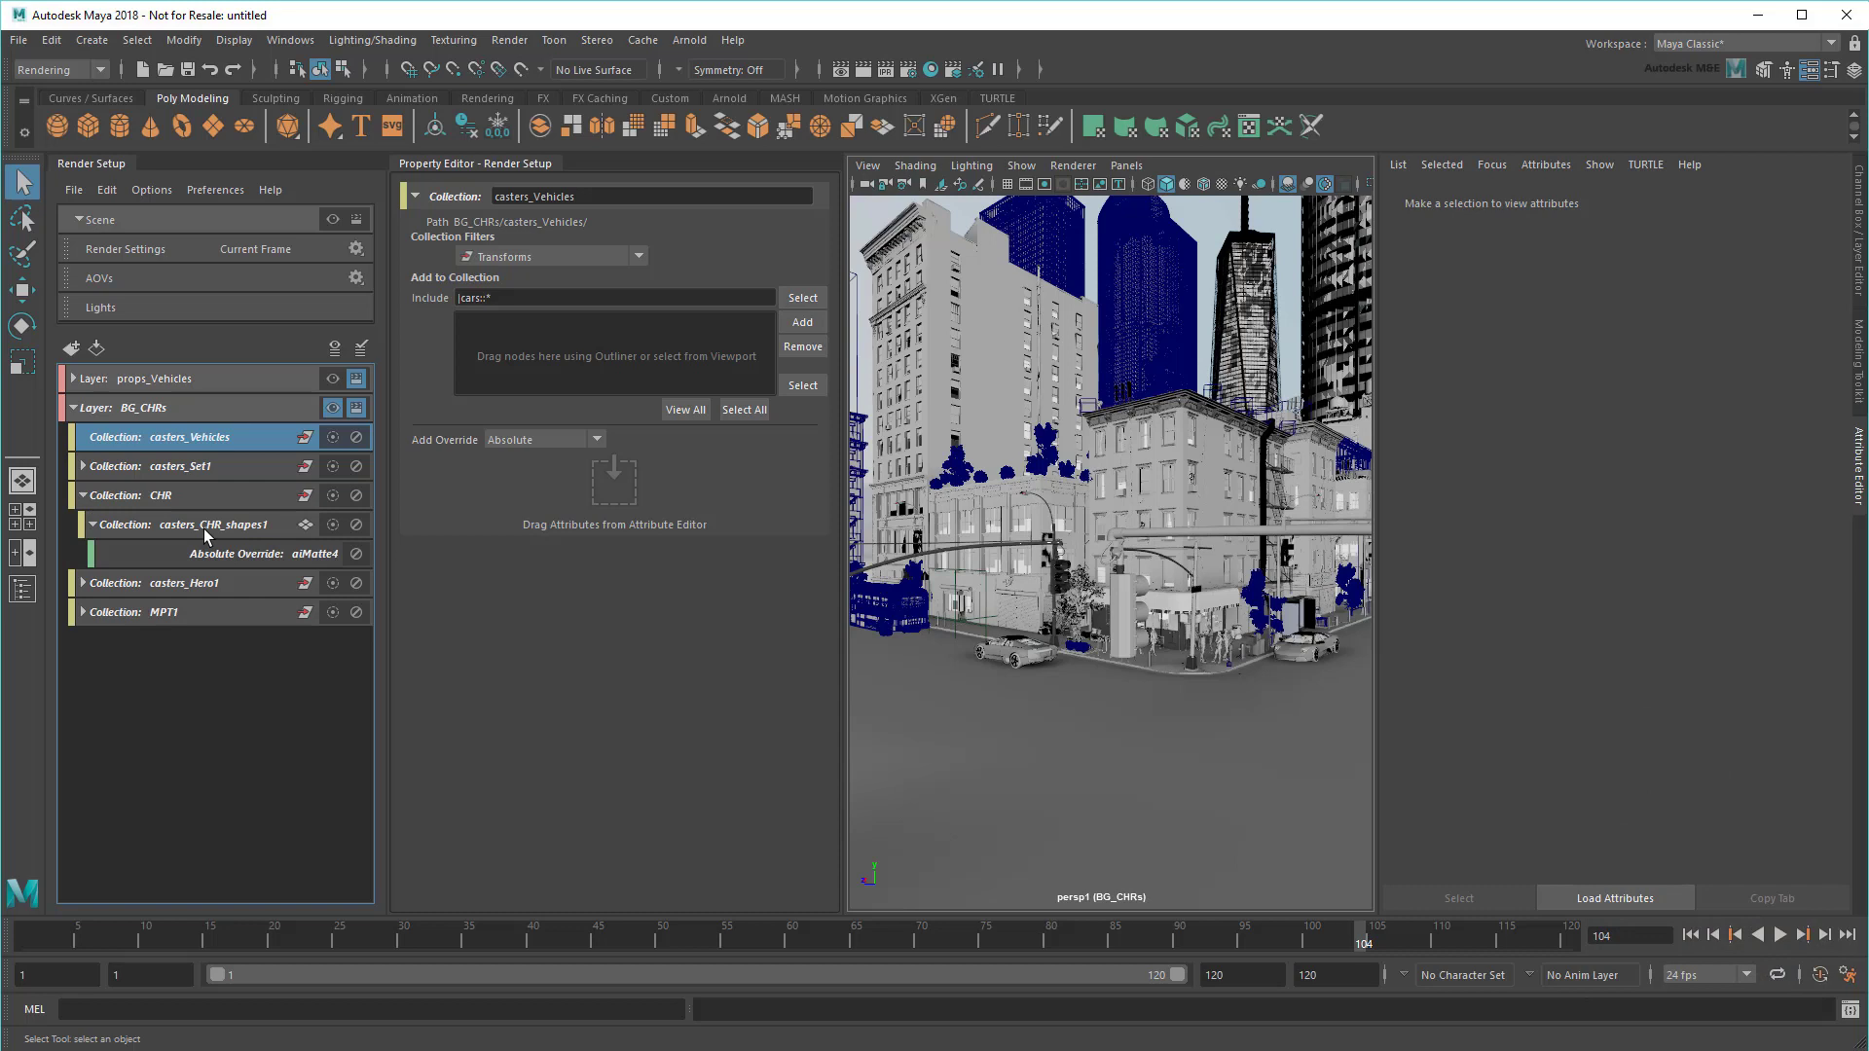
left_click_drag(203, 529, 224, 438)
left_click(92, 466)
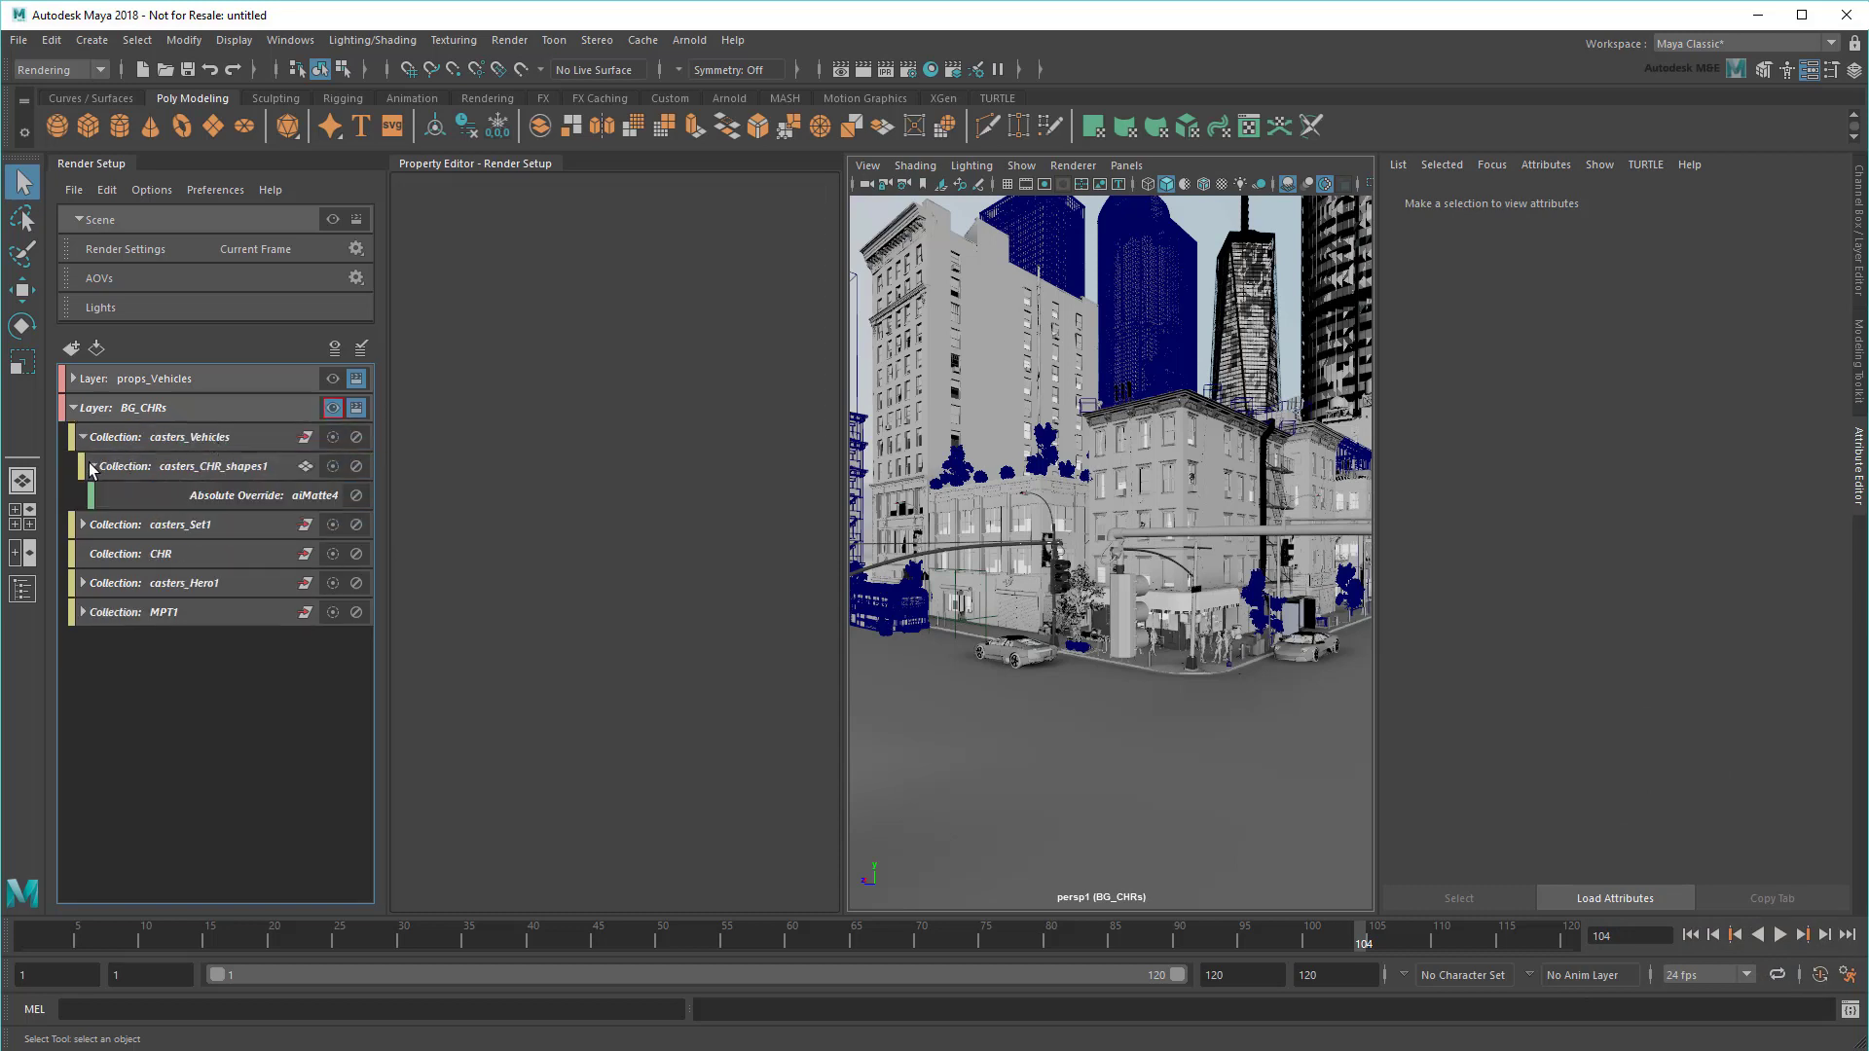
left_click(240, 499)
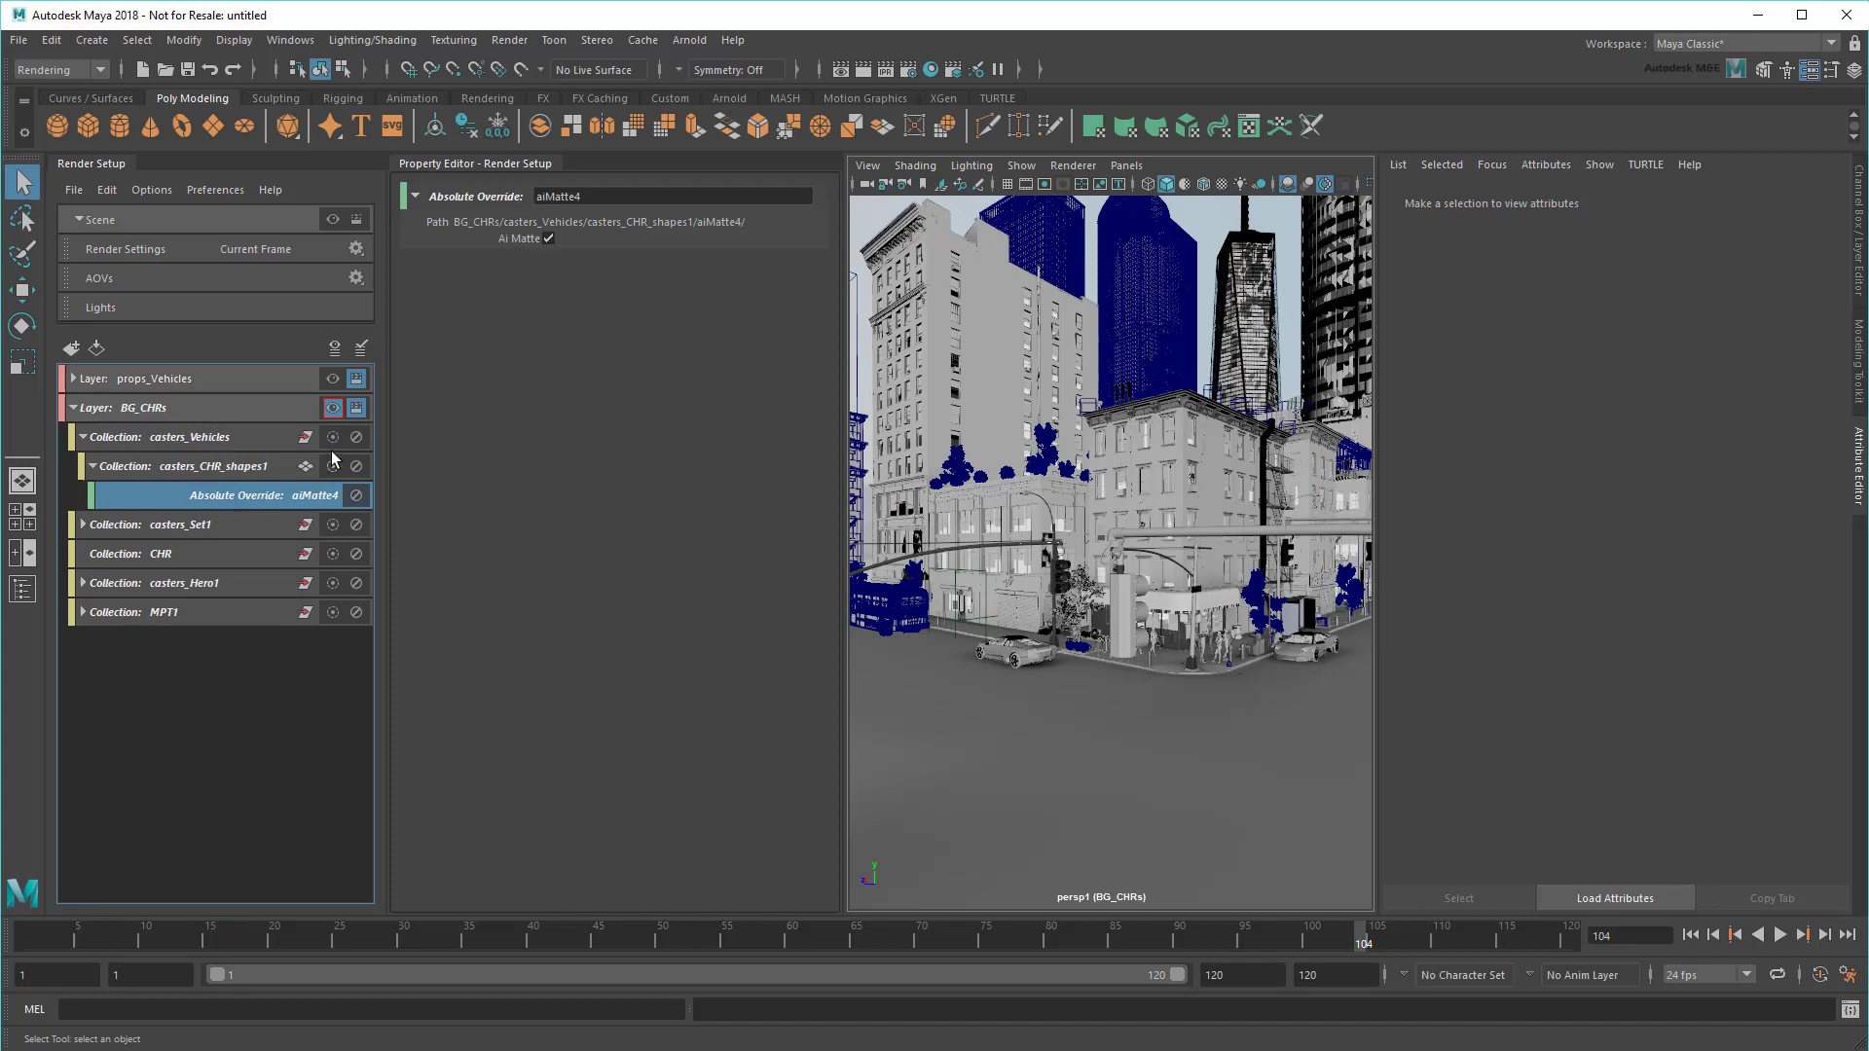
Step: Re-apply the BG_CHRs layer and open Arnold RenderView on the street corner
left_click(334, 408)
left_click_drag(1189, 750, 1016, 652, "alt")
right_click_drag(1015, 653, 991, 714, "alt")
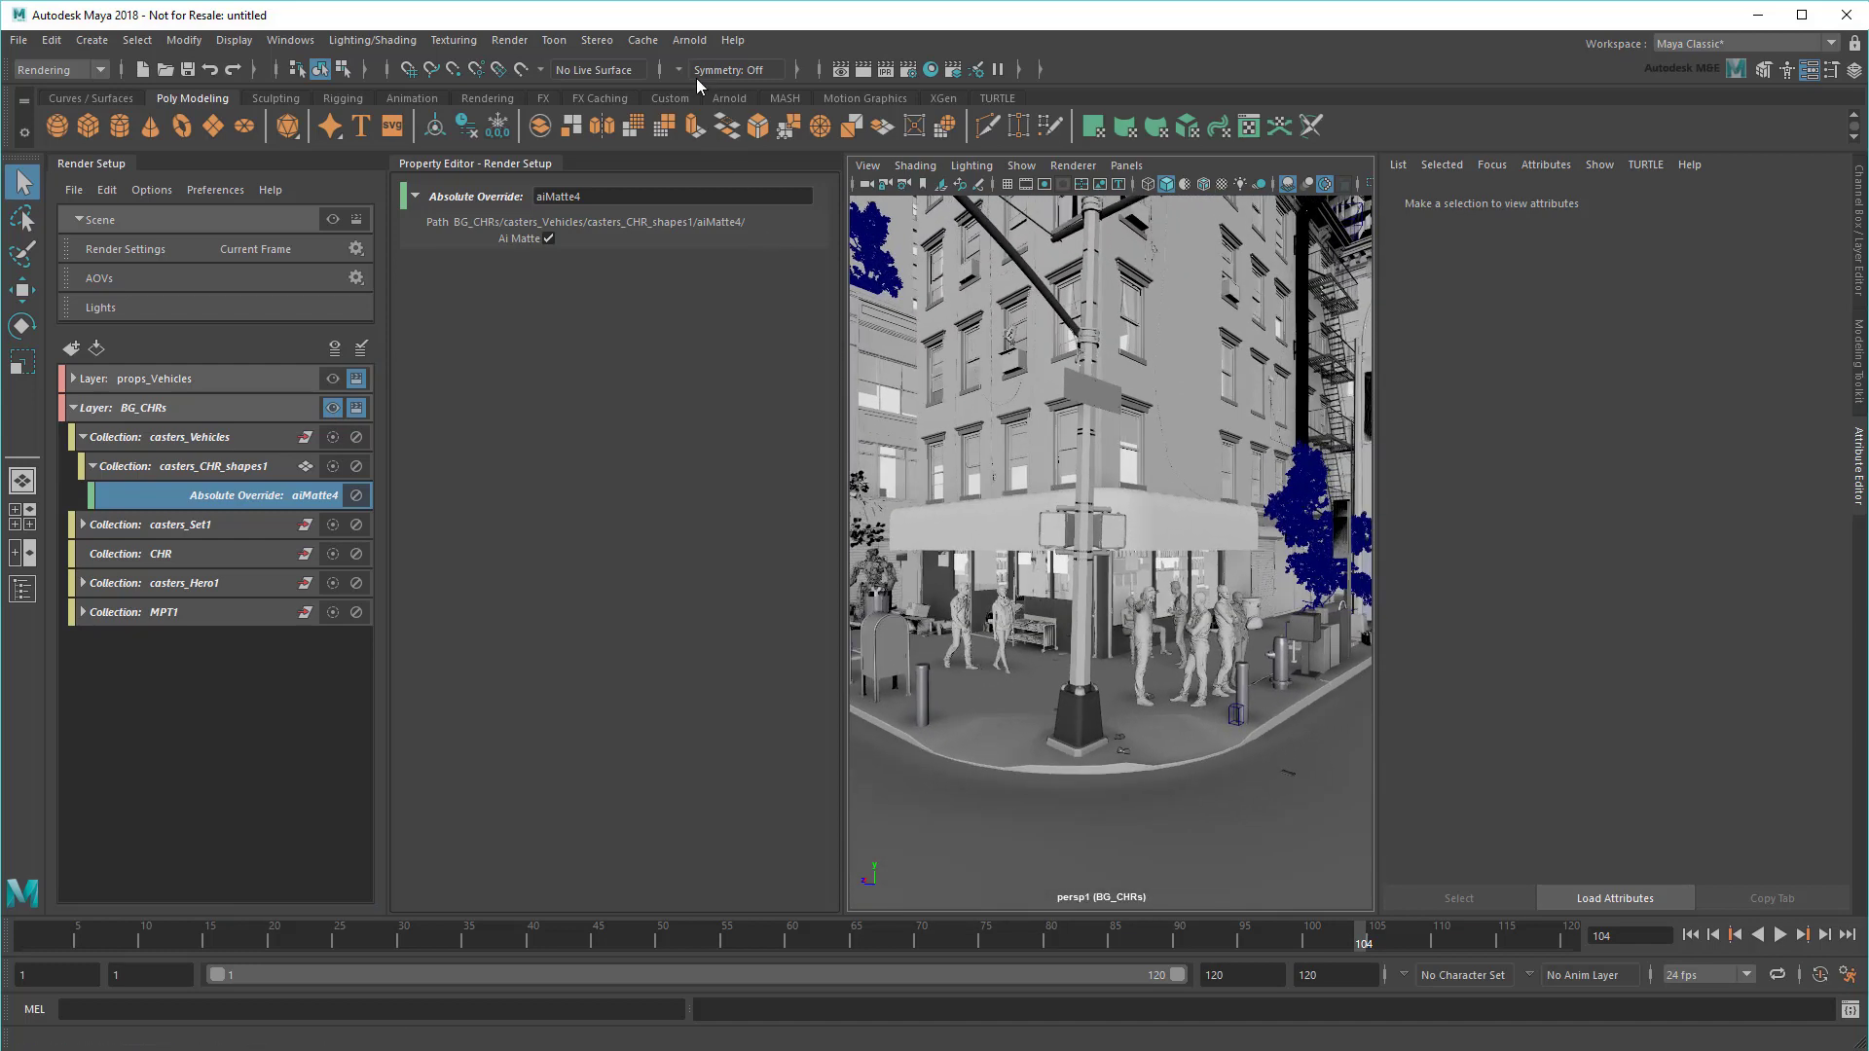
left_click(680, 41)
left_click(794, 98)
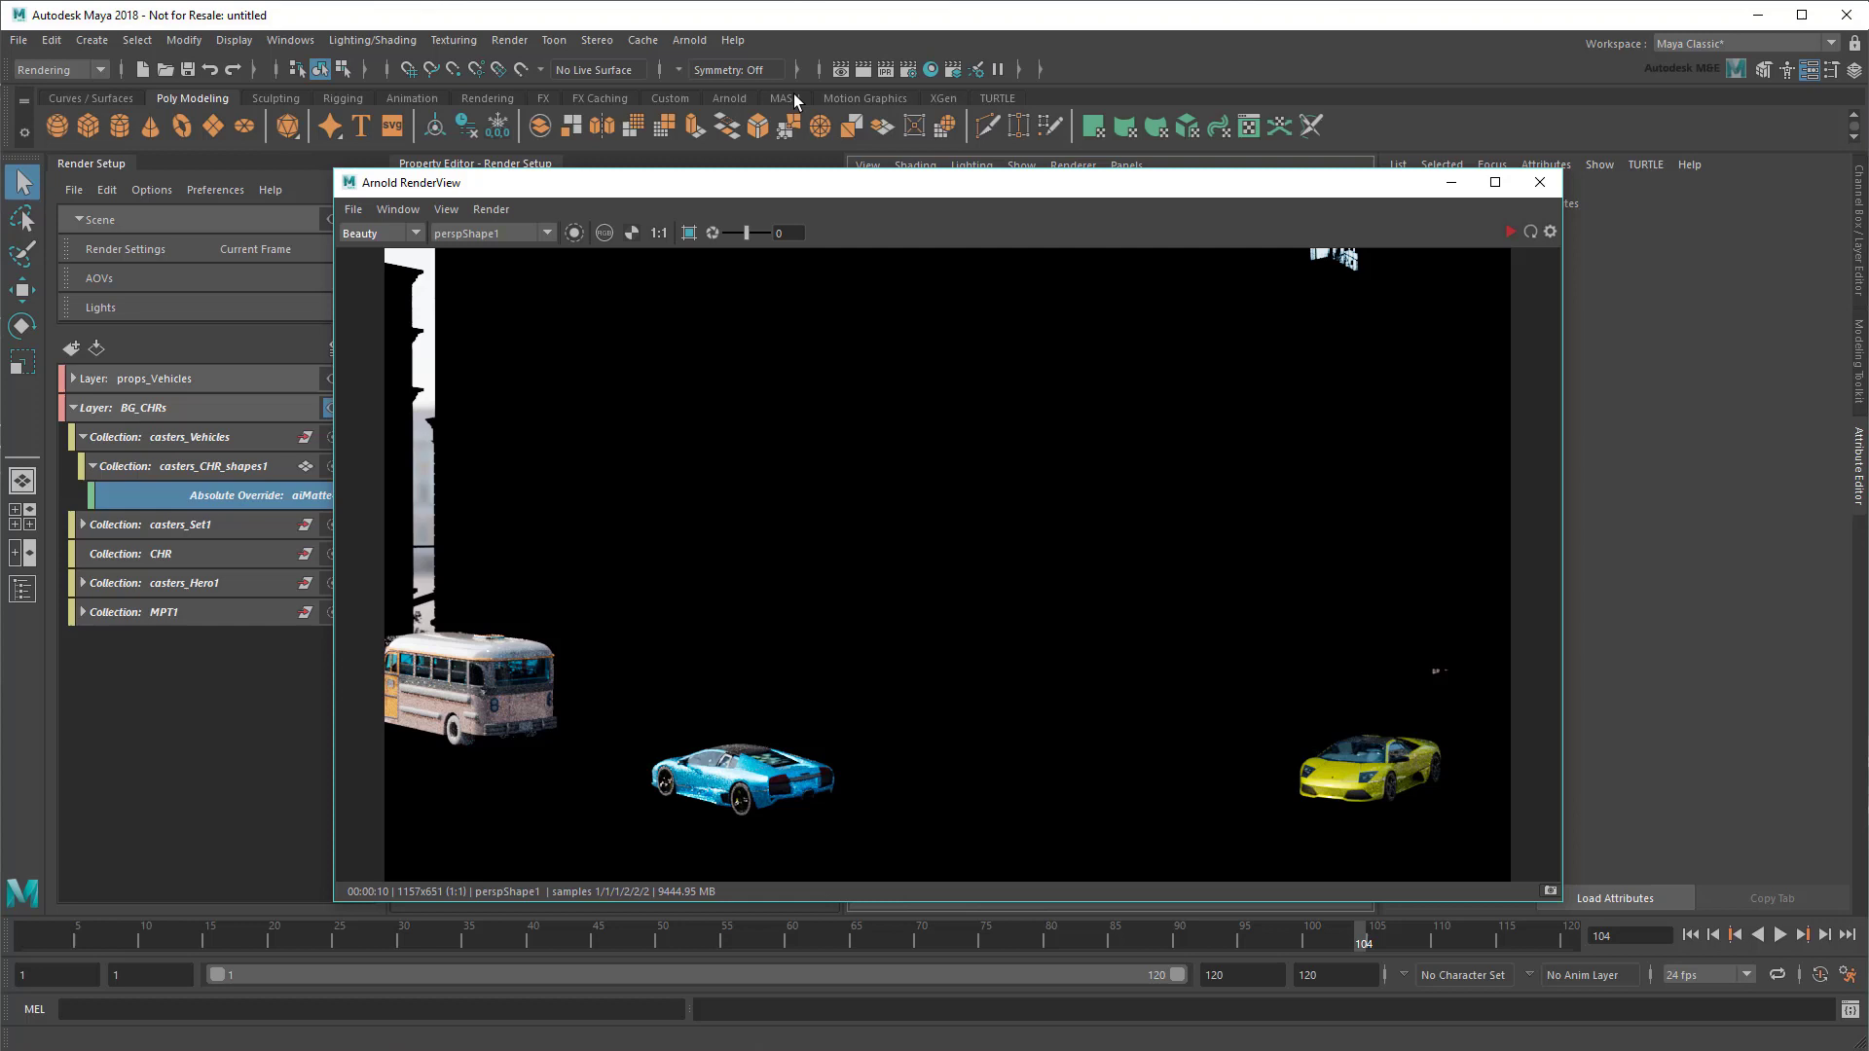
Step: Re-render BG_CHRs to confirm only the pedestrians show, then close RenderView
left_click(1531, 234)
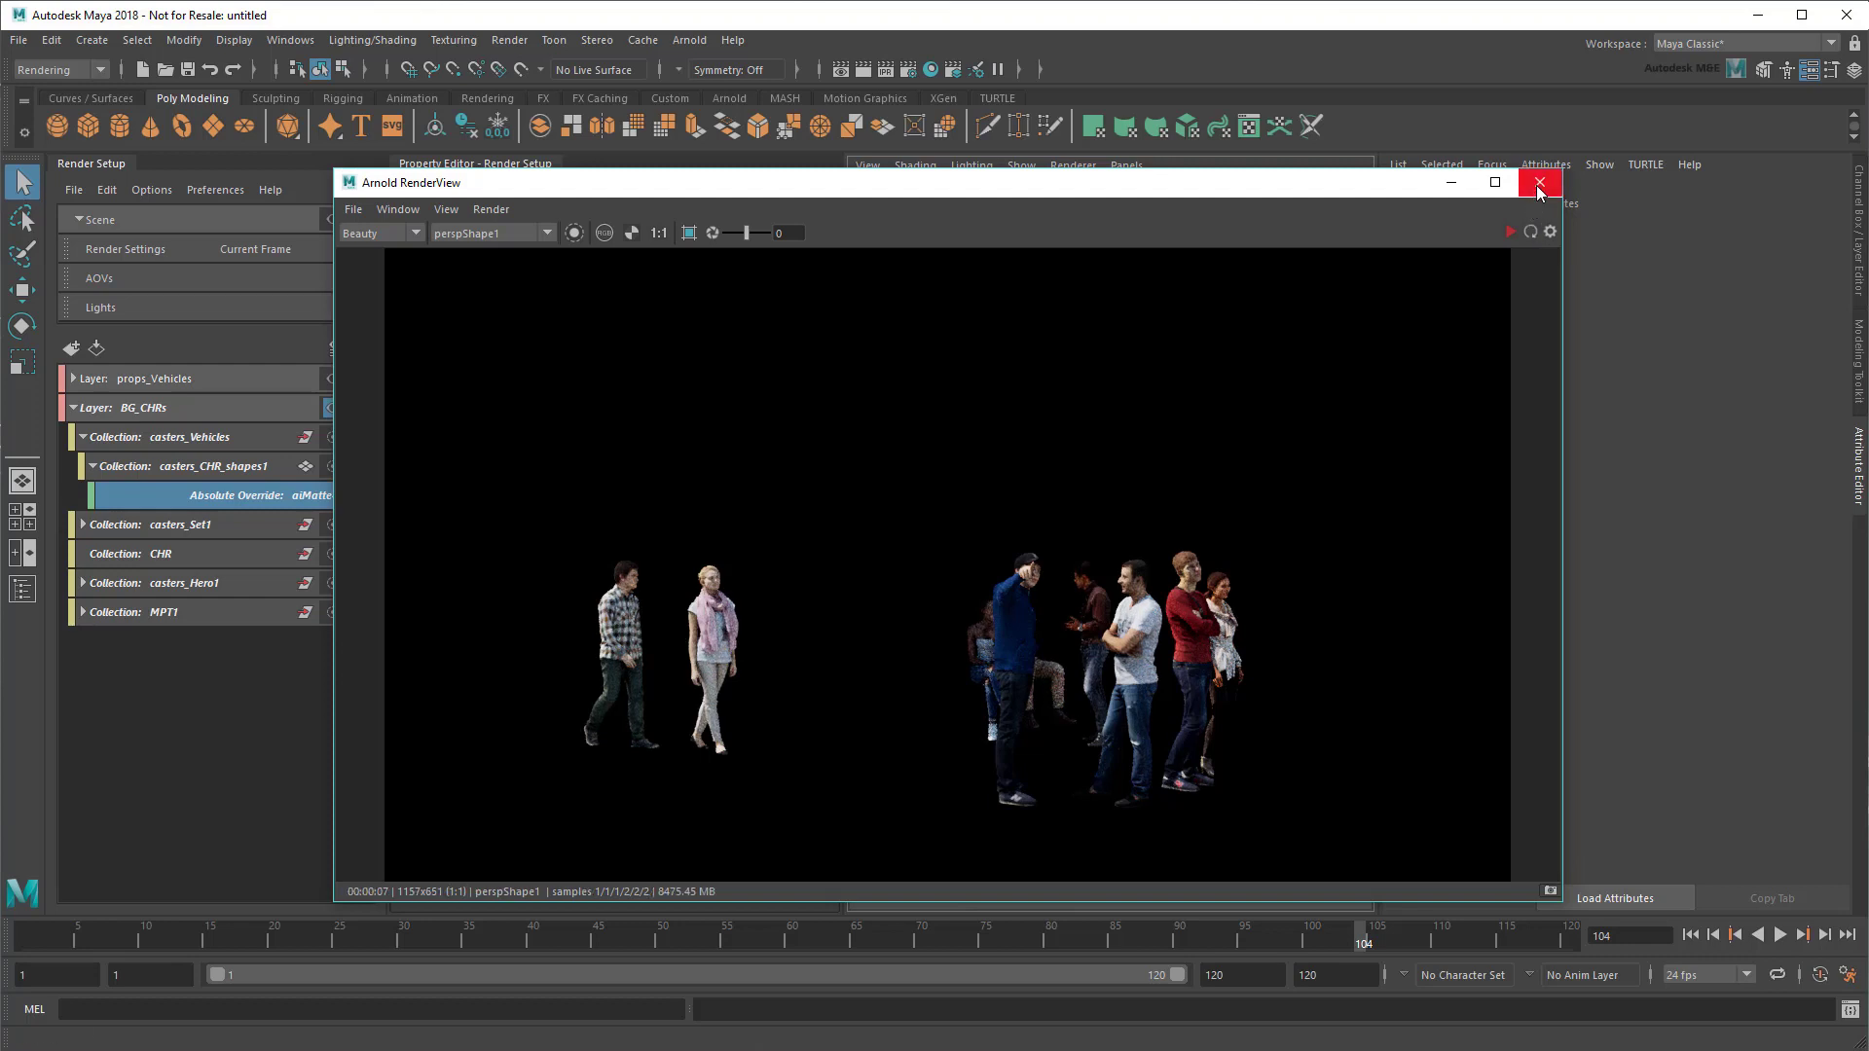
left_click(1539, 185)
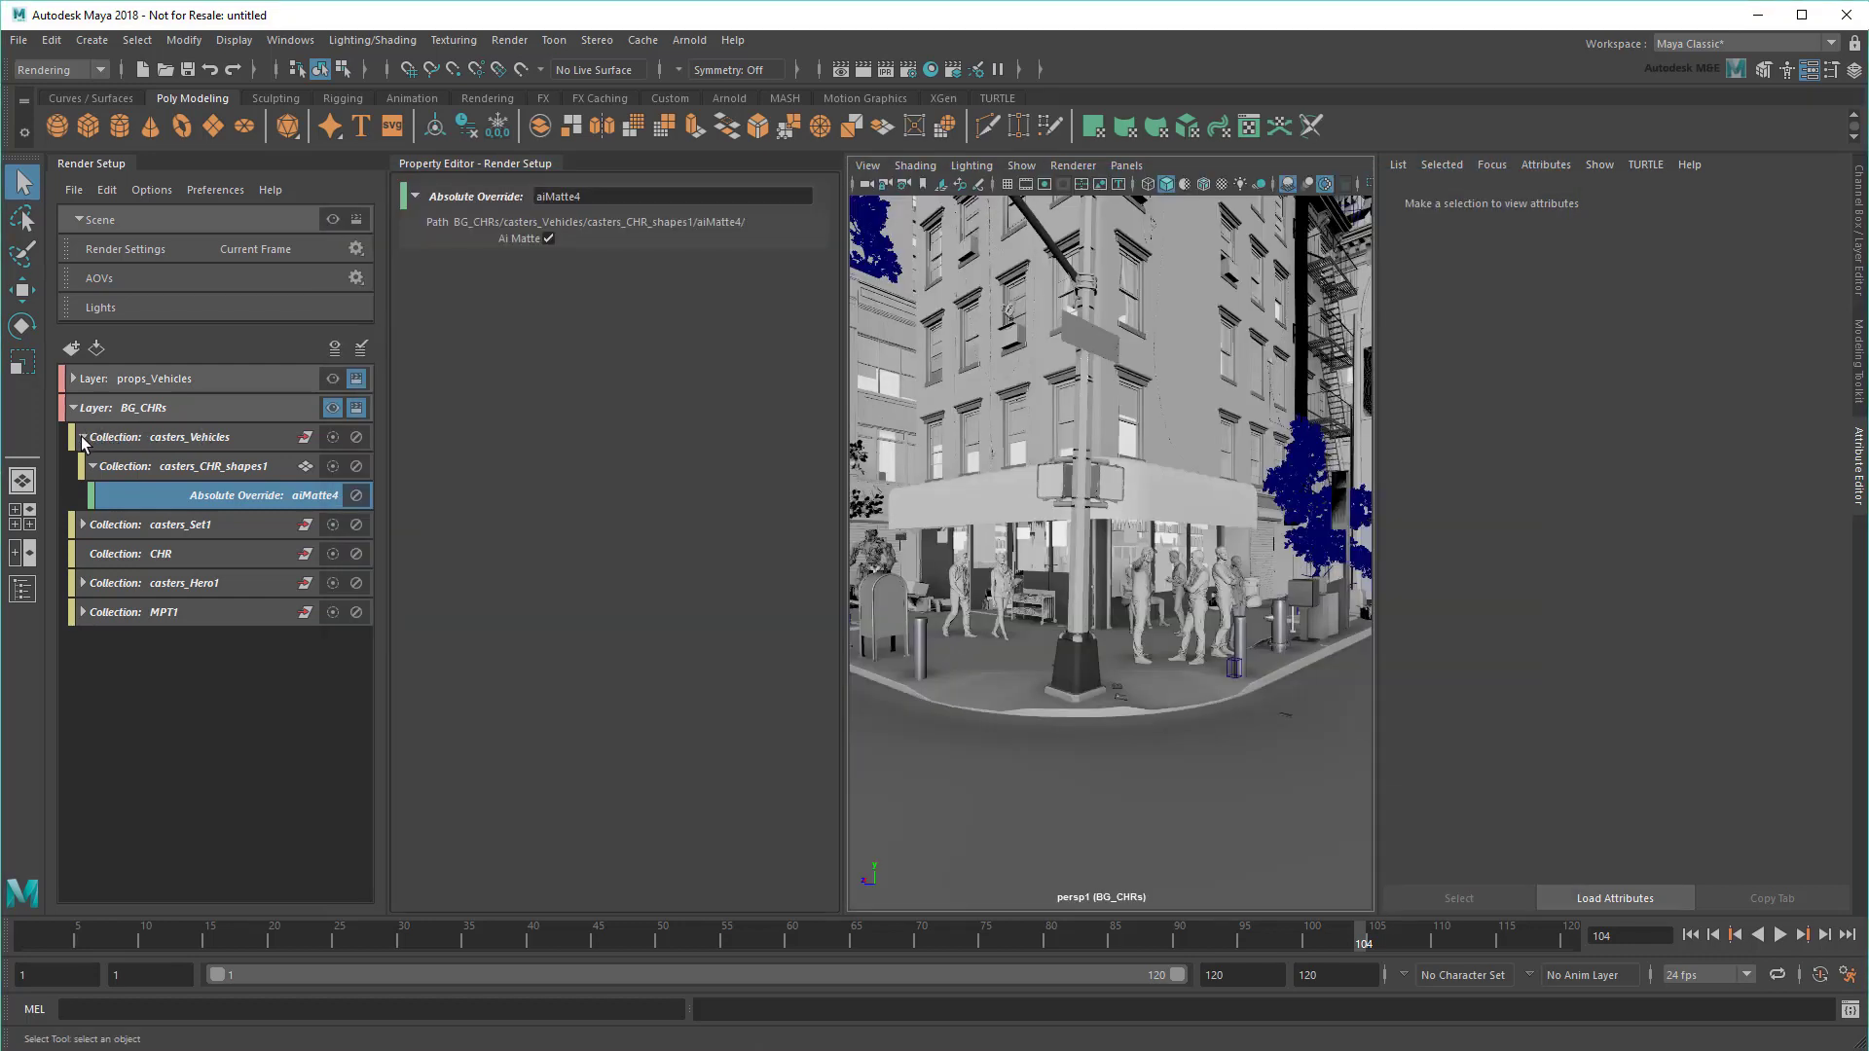
Step: Collapse BG_CHRs, duplicate the layer, and rename the copy to Set
left_click(84, 436)
left_click(75, 408)
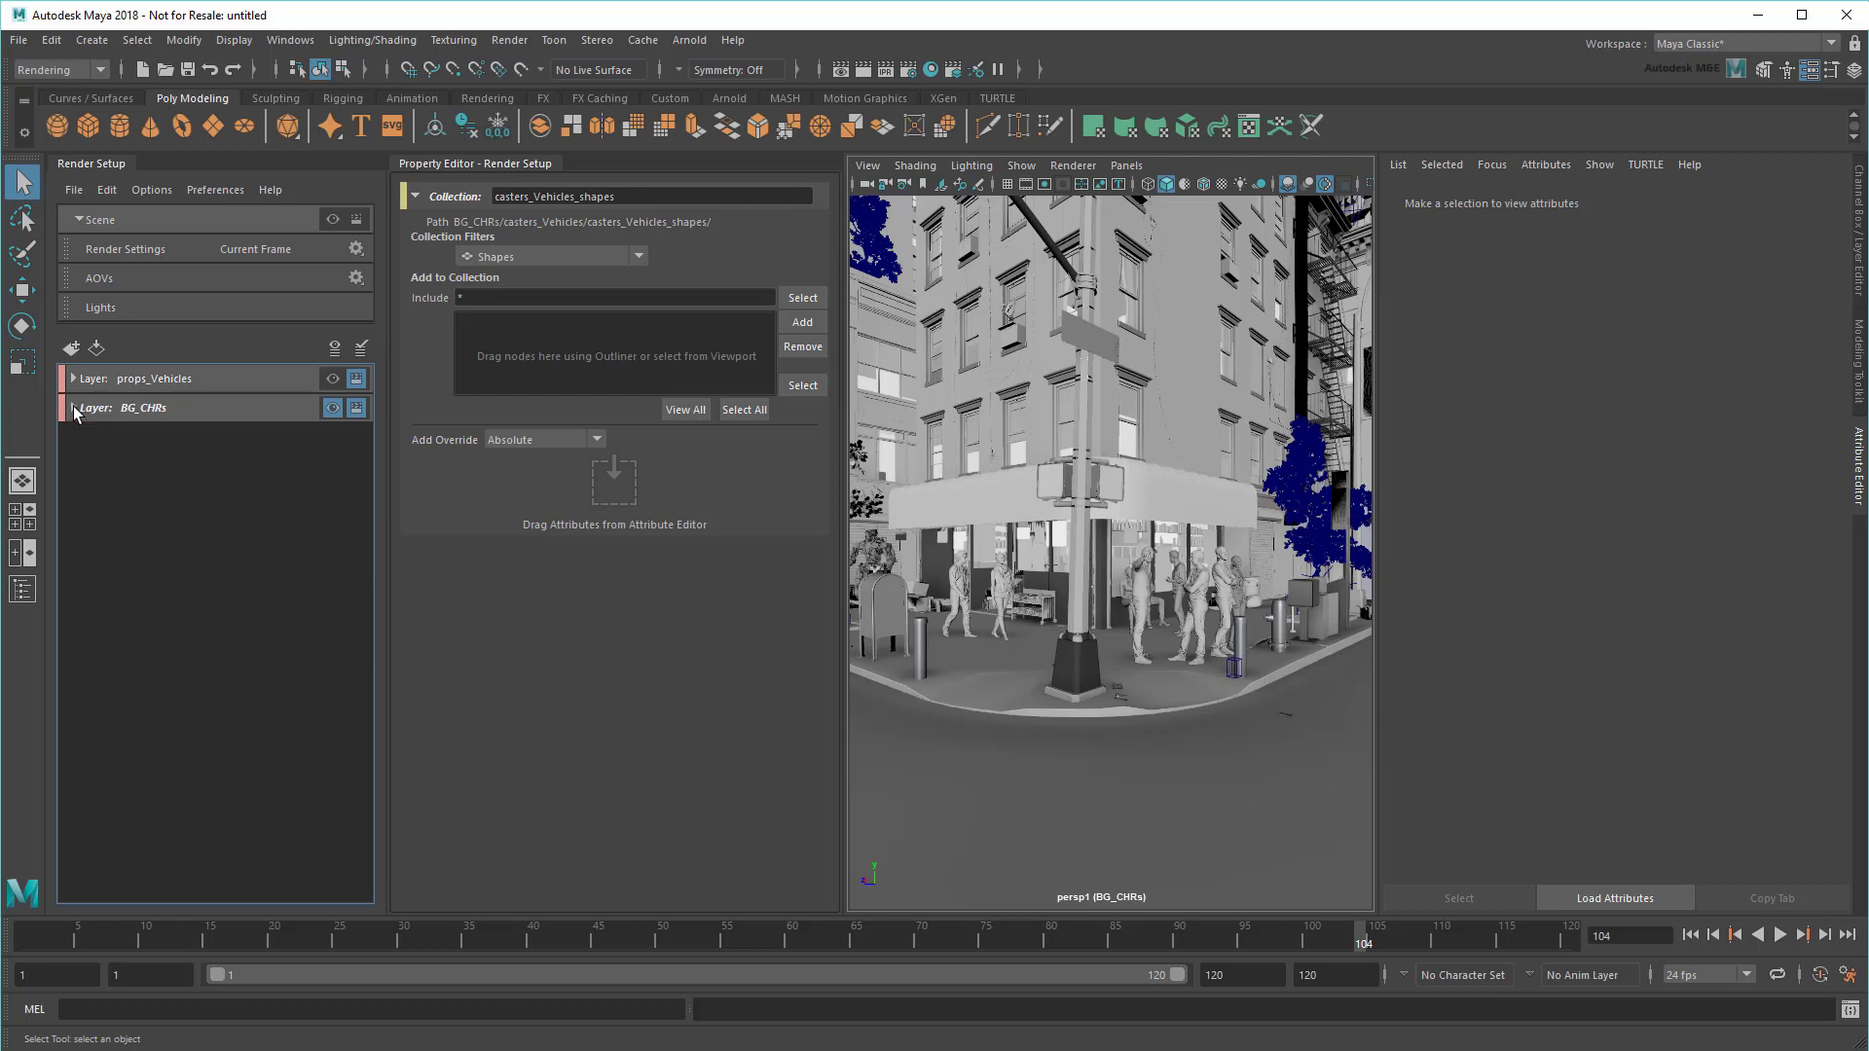
left_click(132, 409)
key("ctrl+v")
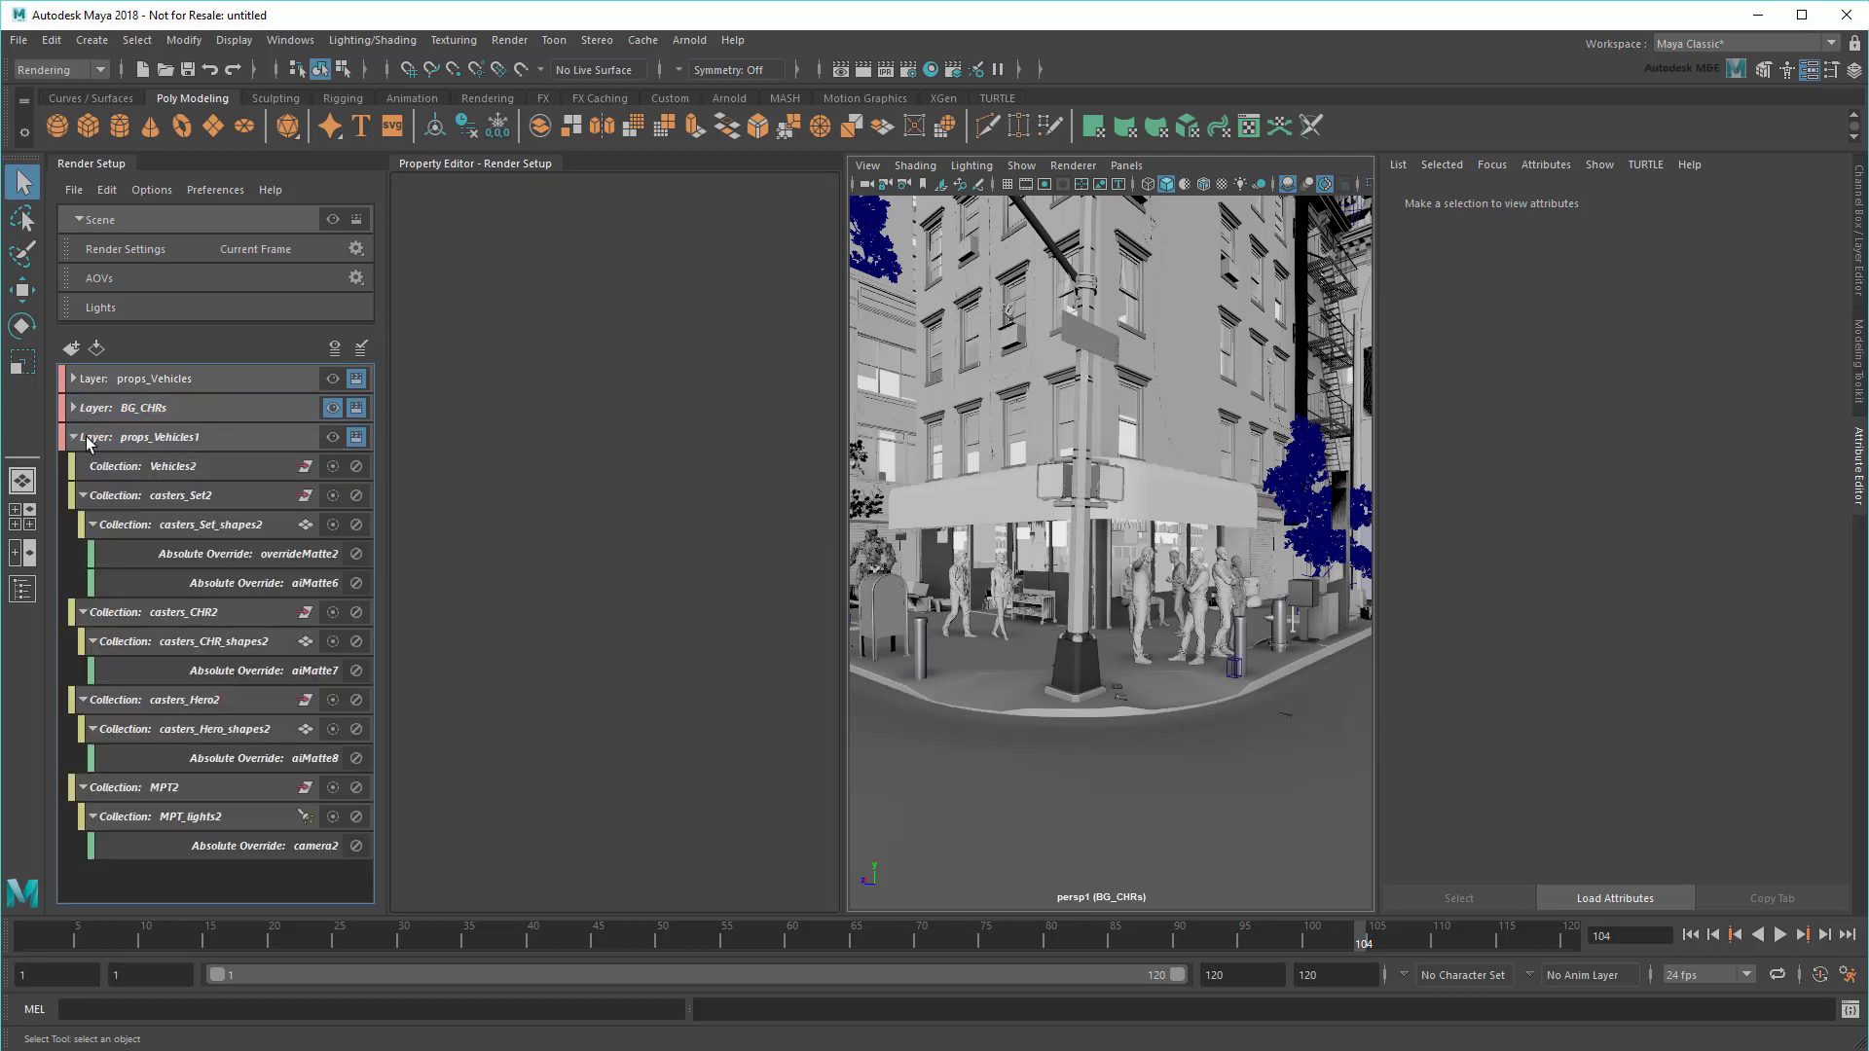
left_click(75, 437)
double_click(179, 437)
type("Set")
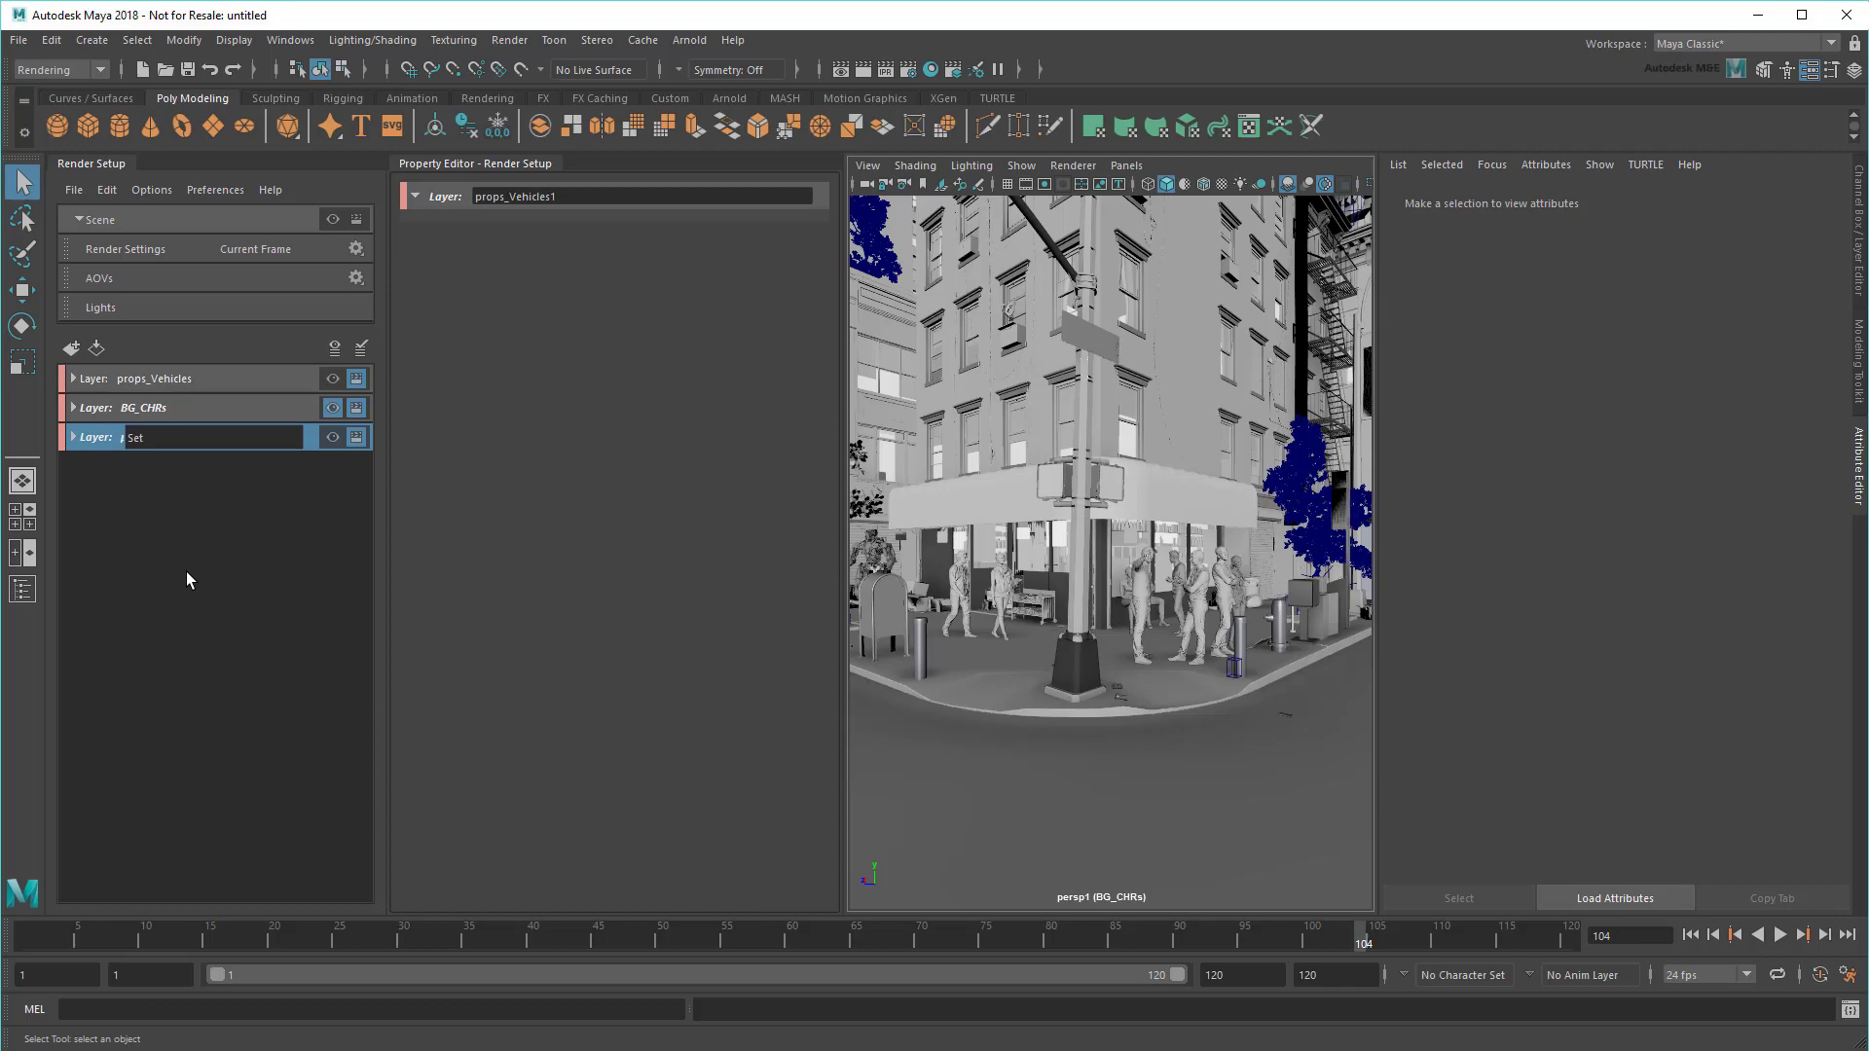
key("Return")
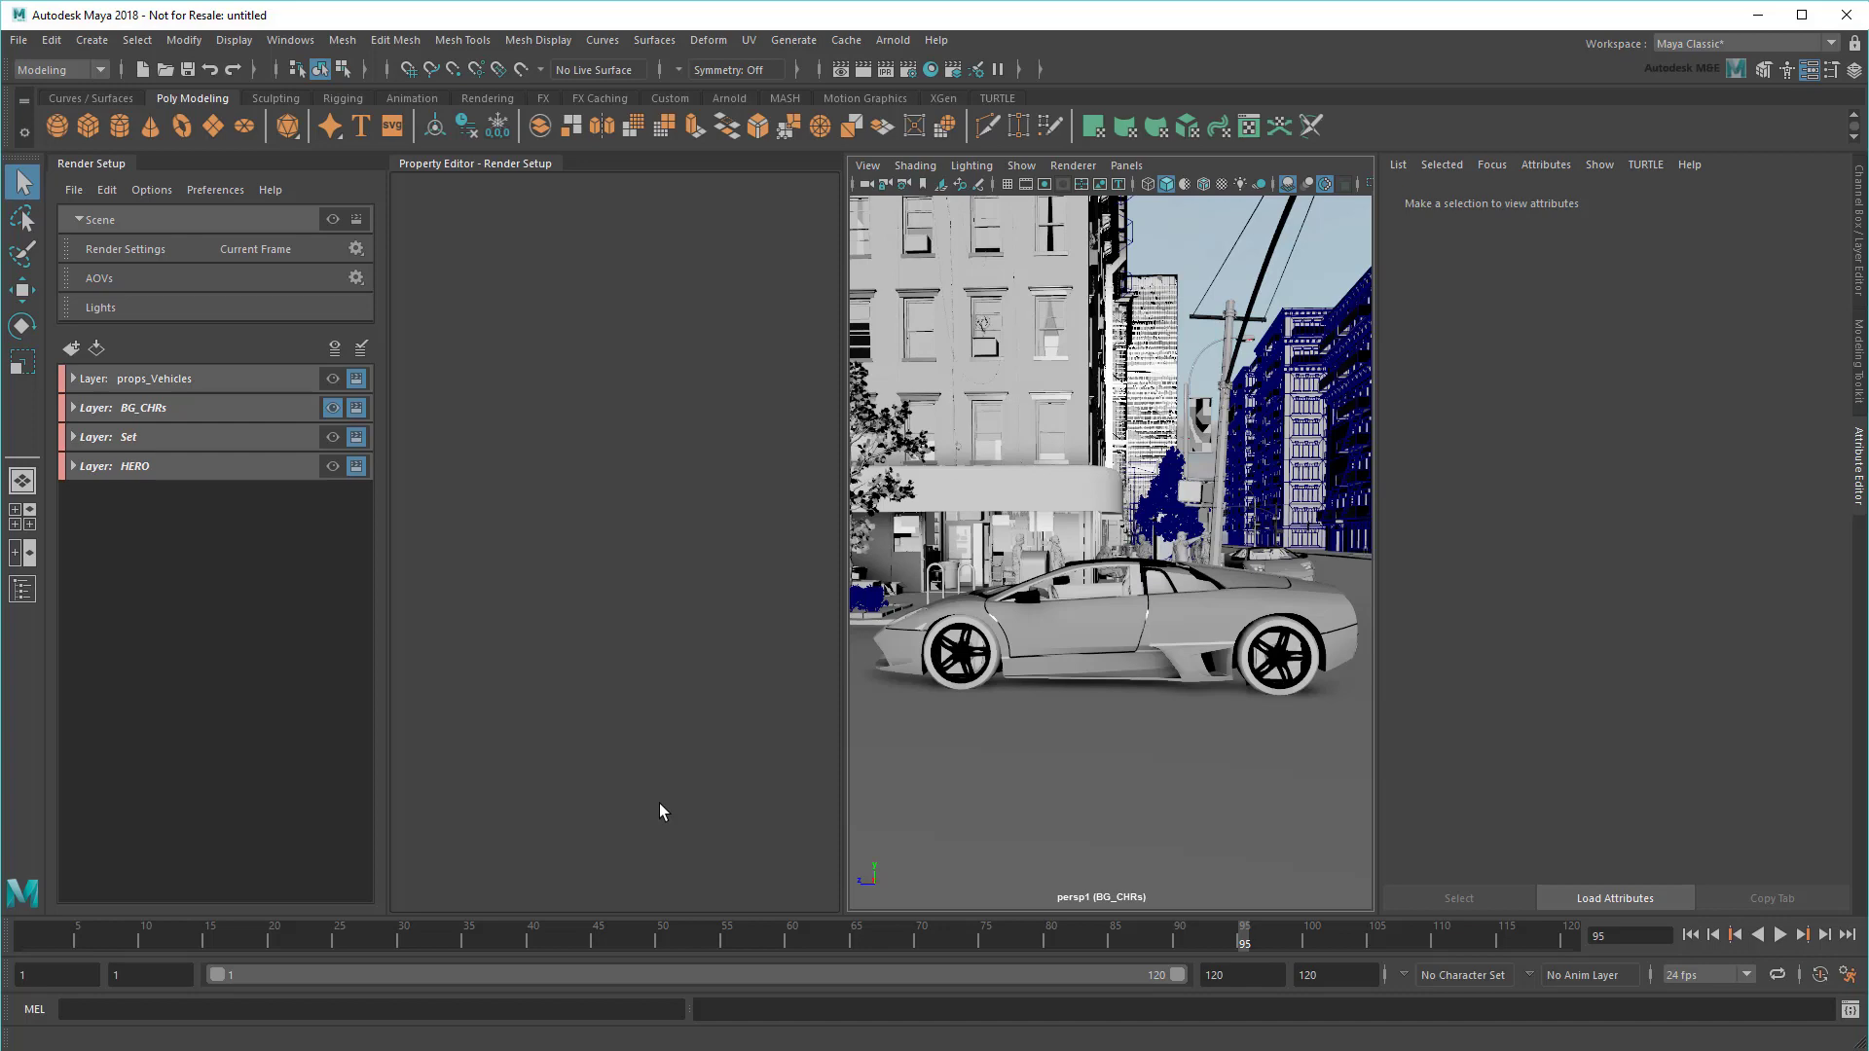
Step: Render the current layer in Arnold RenderView, then close the window
left_click(891, 40)
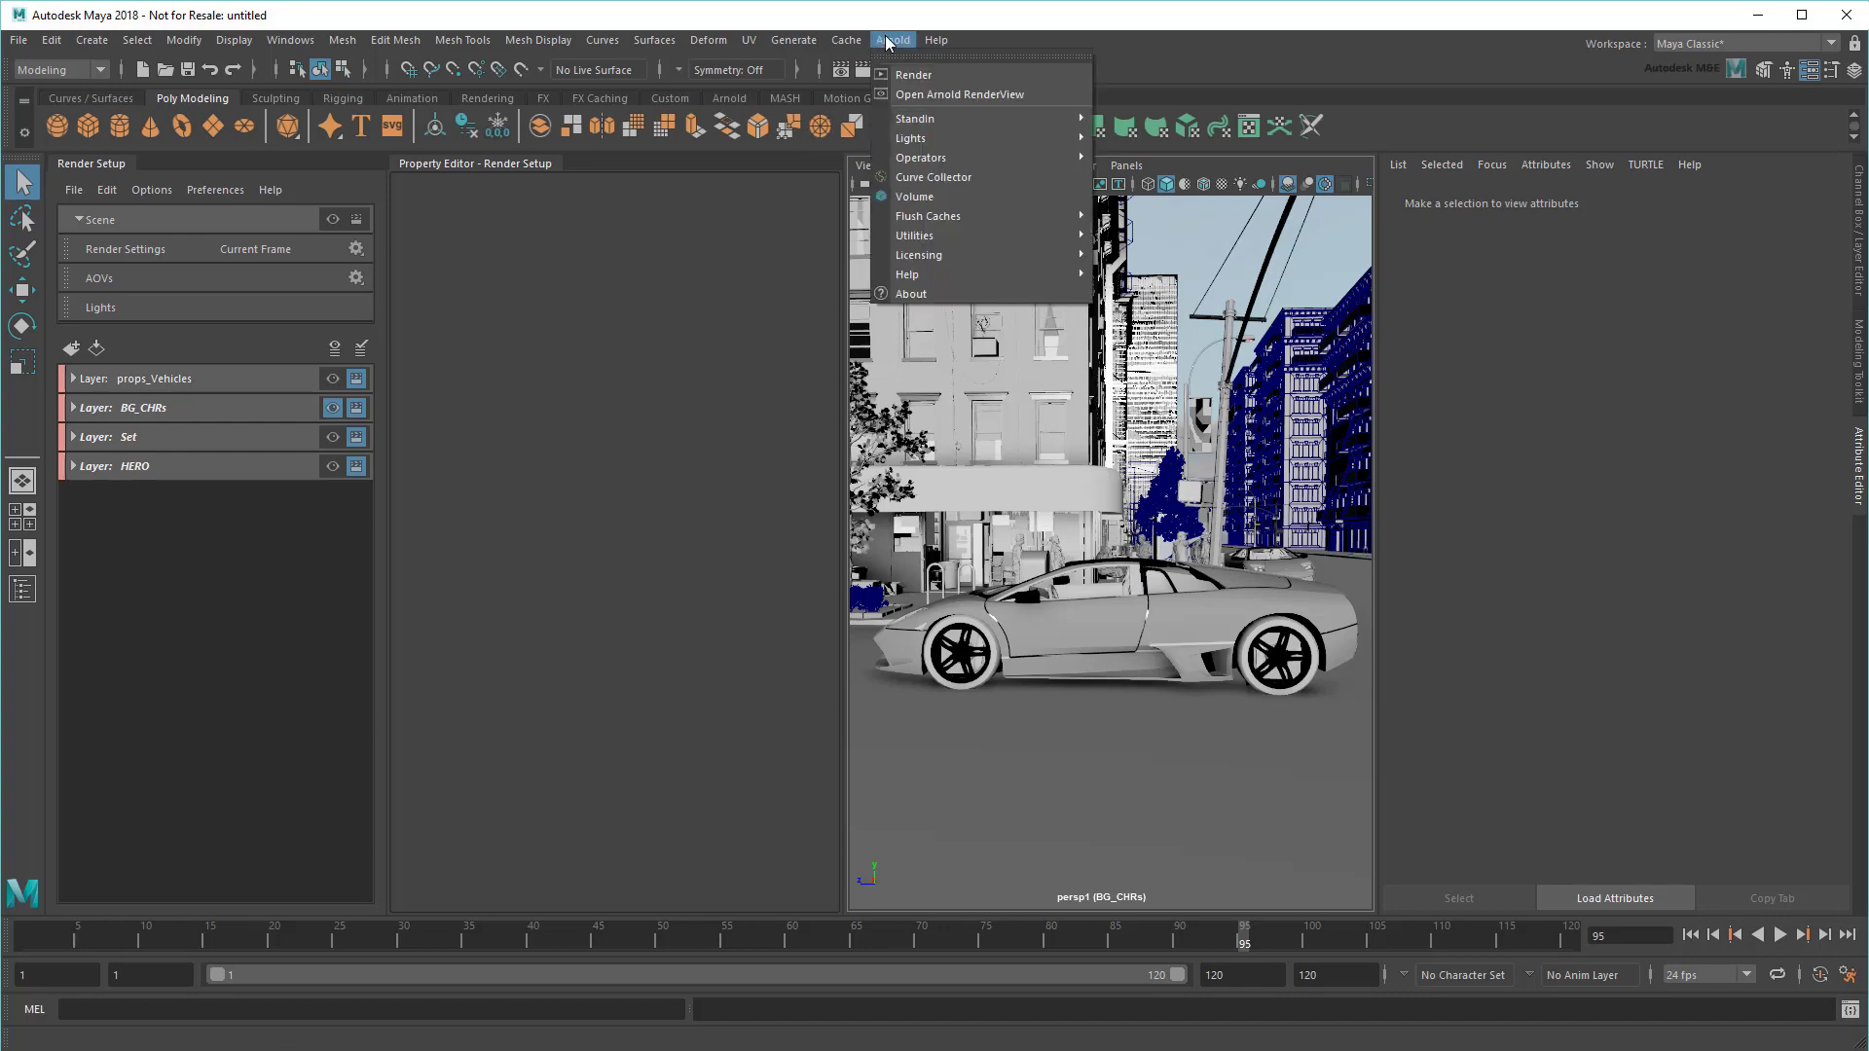
left_click(923, 95)
left_click(1528, 233)
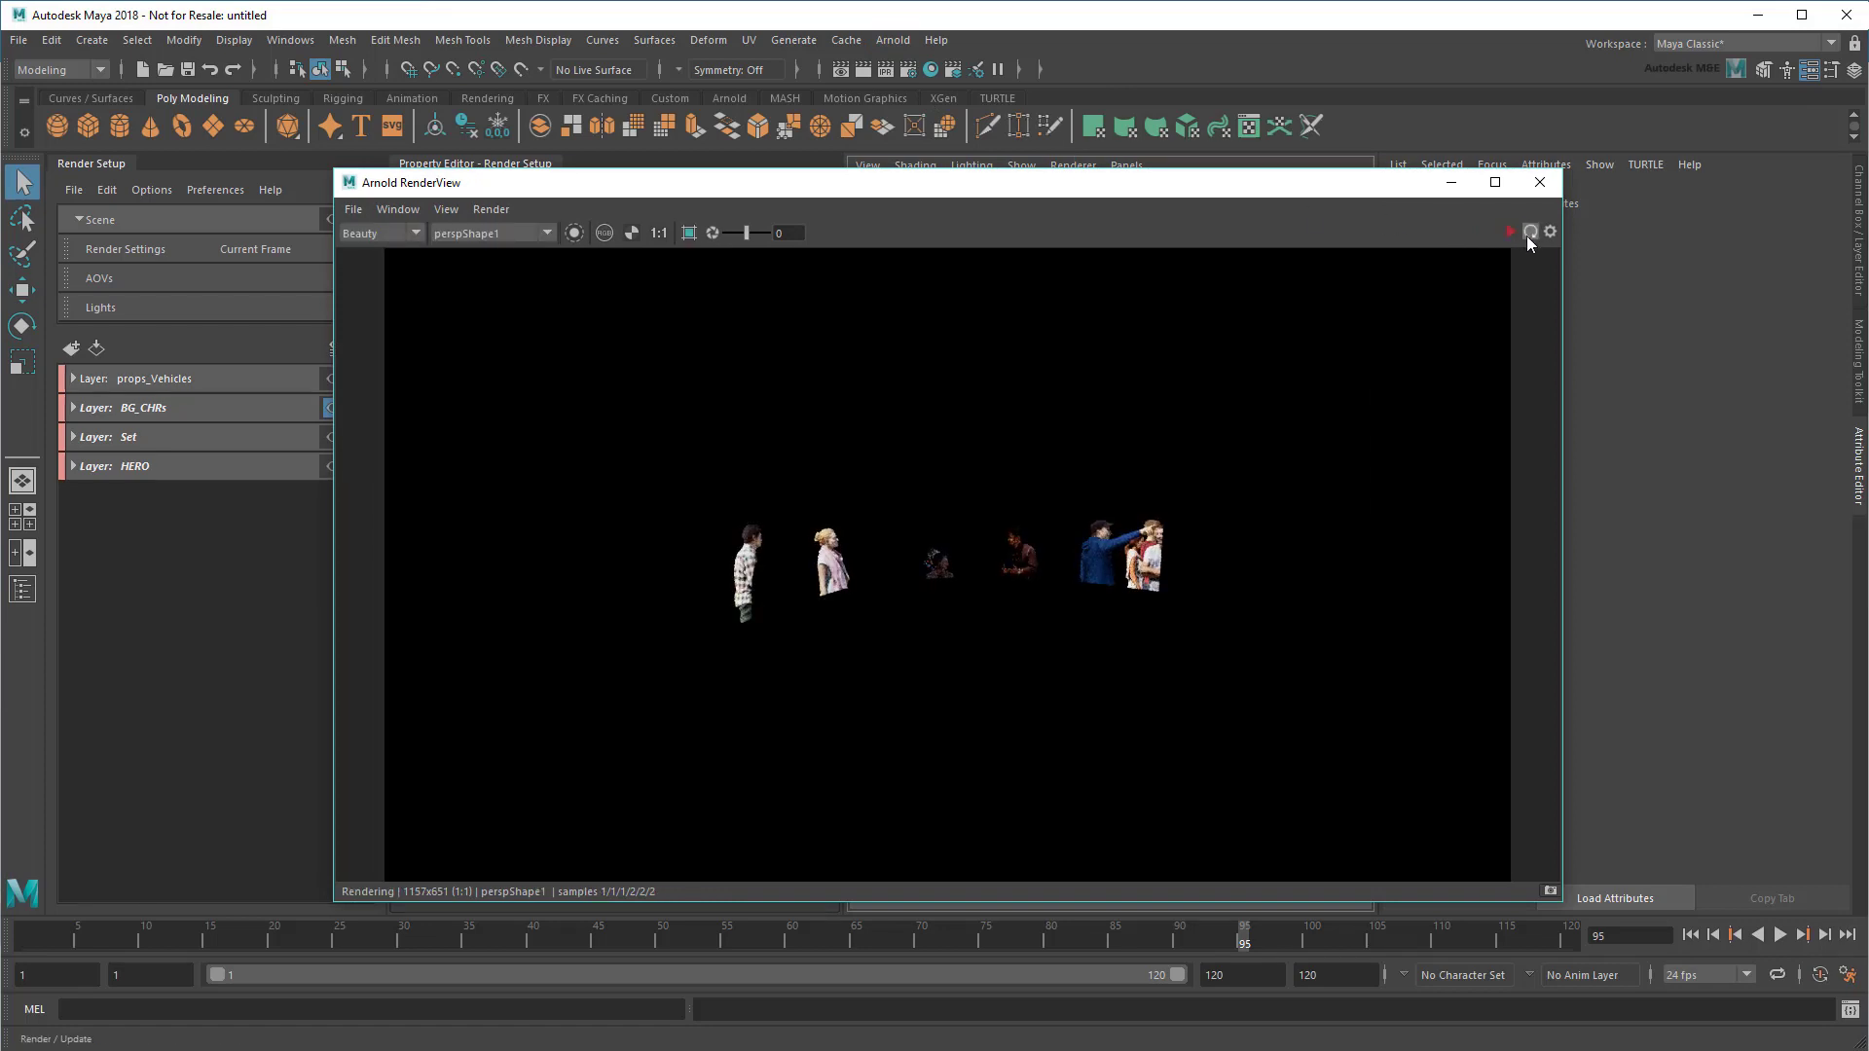
left_click(1539, 182)
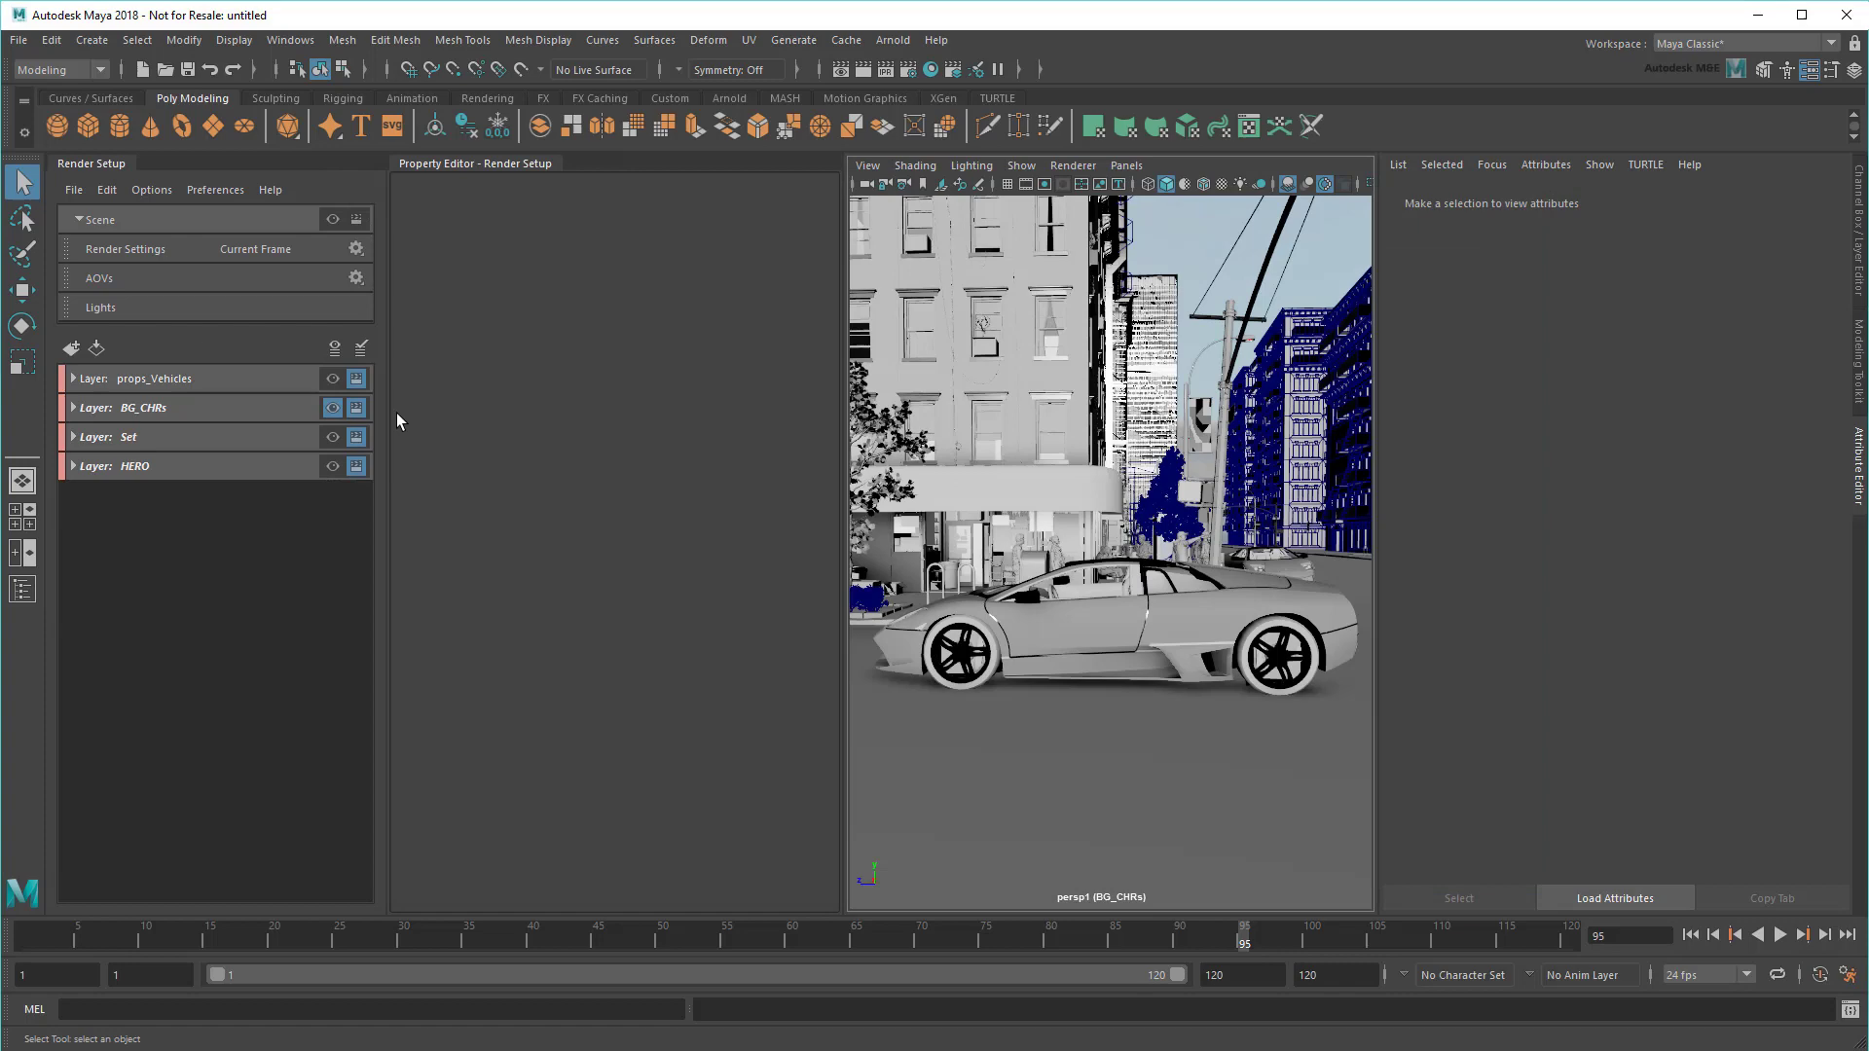
Step: Make props_Vehicles active and render it, showing the blue sports car, then close RenderView
left_click(335, 379)
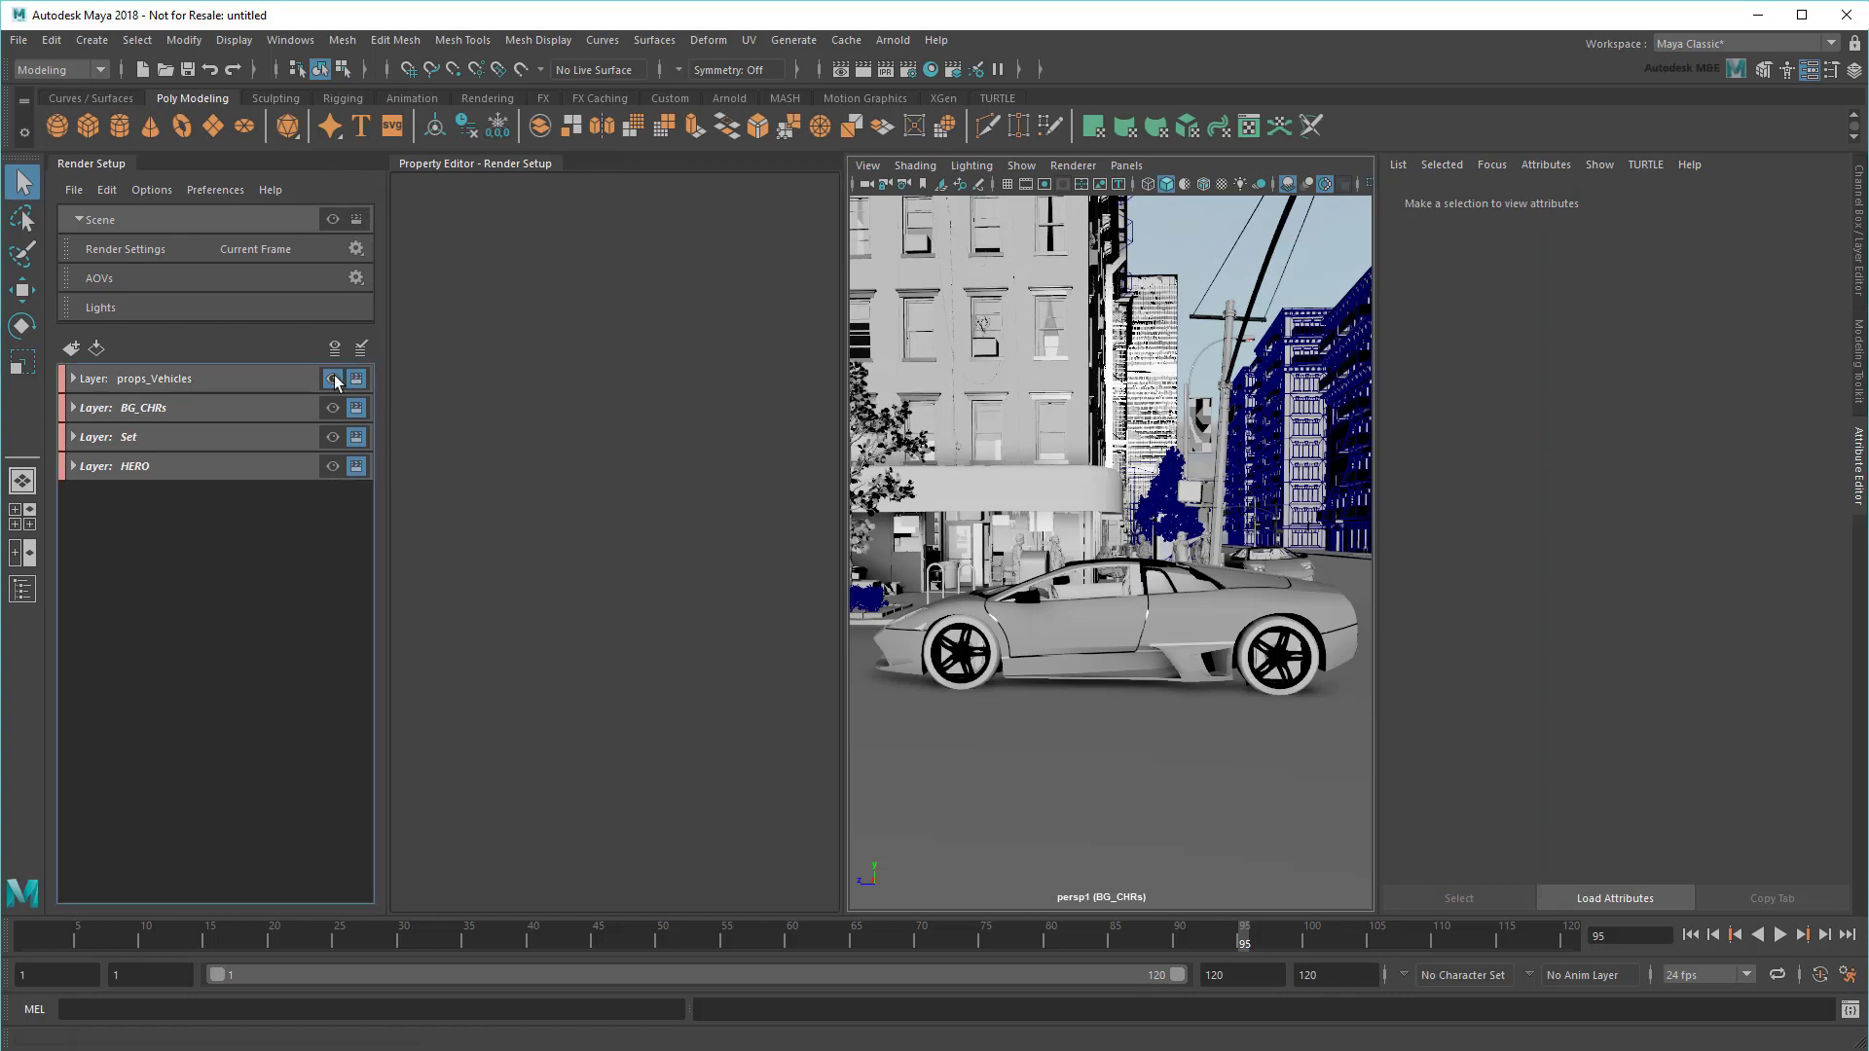
scroll(1103, 669, "up", 3)
scroll(1111, 608, "up", 3)
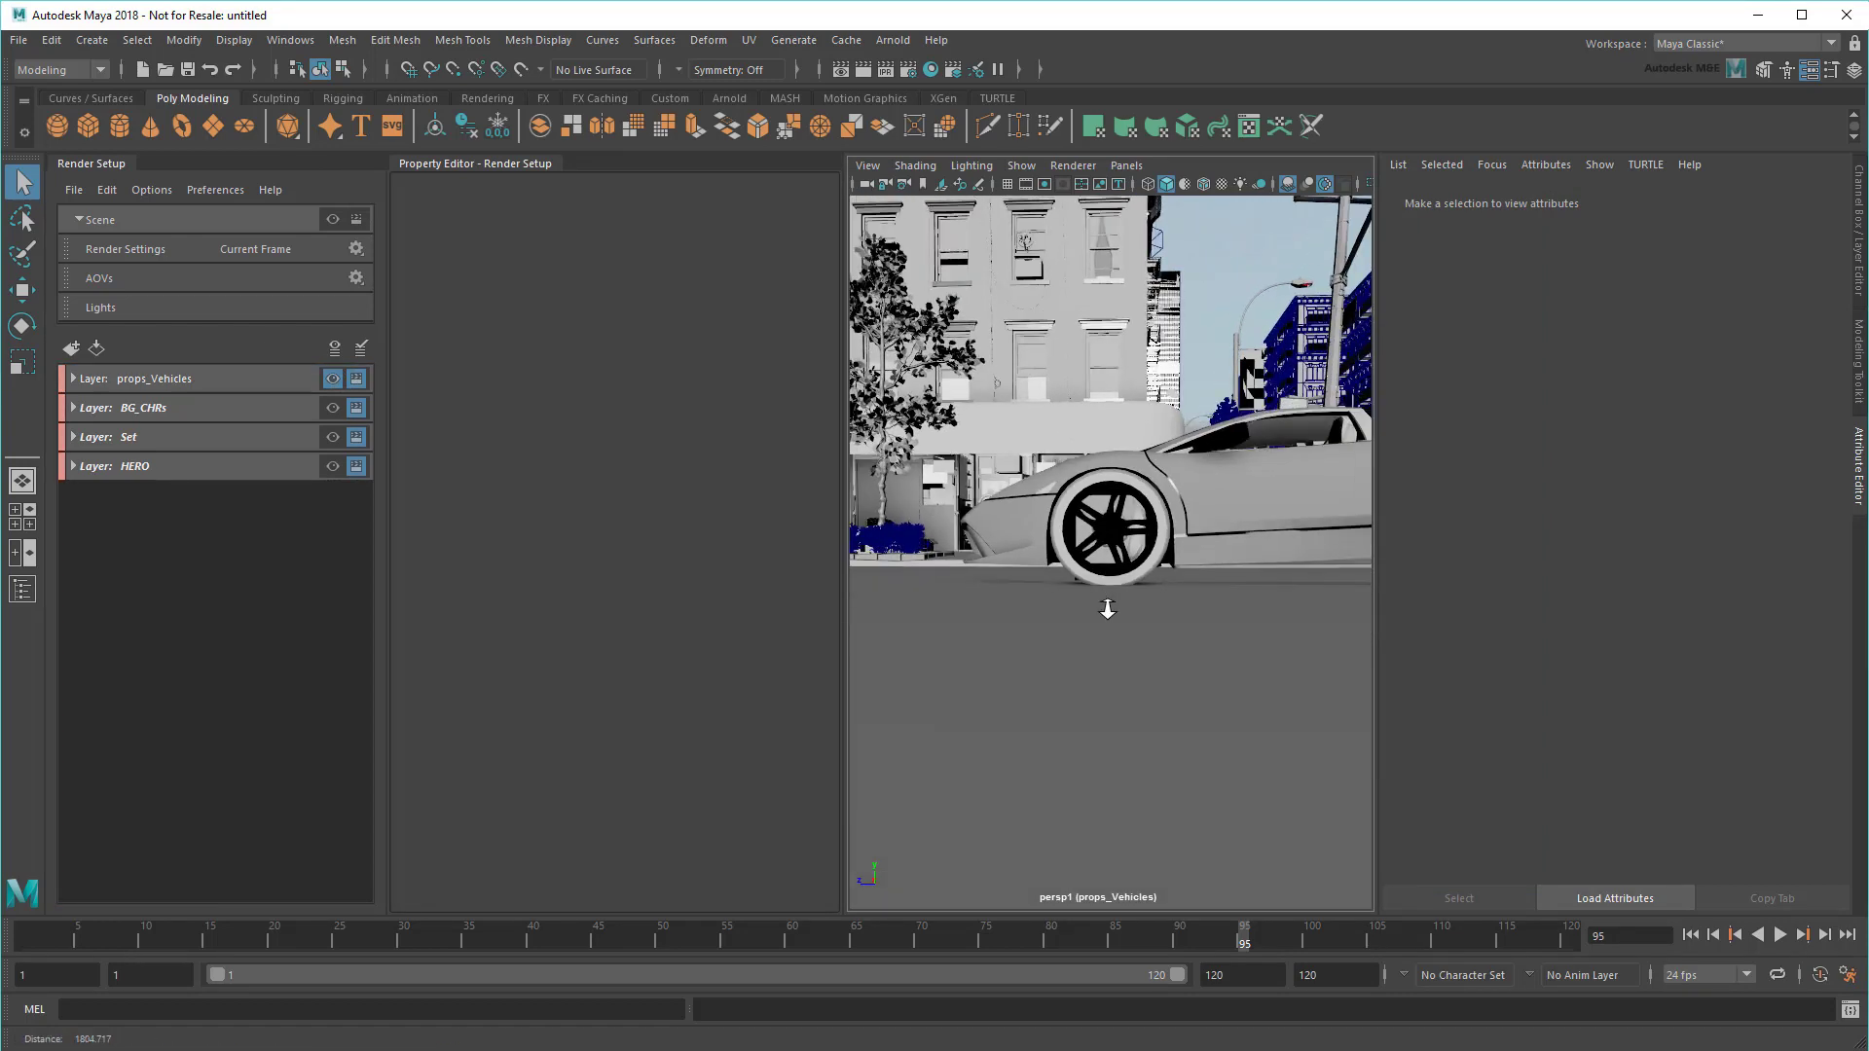
left_click(893, 40)
left_click(915, 97)
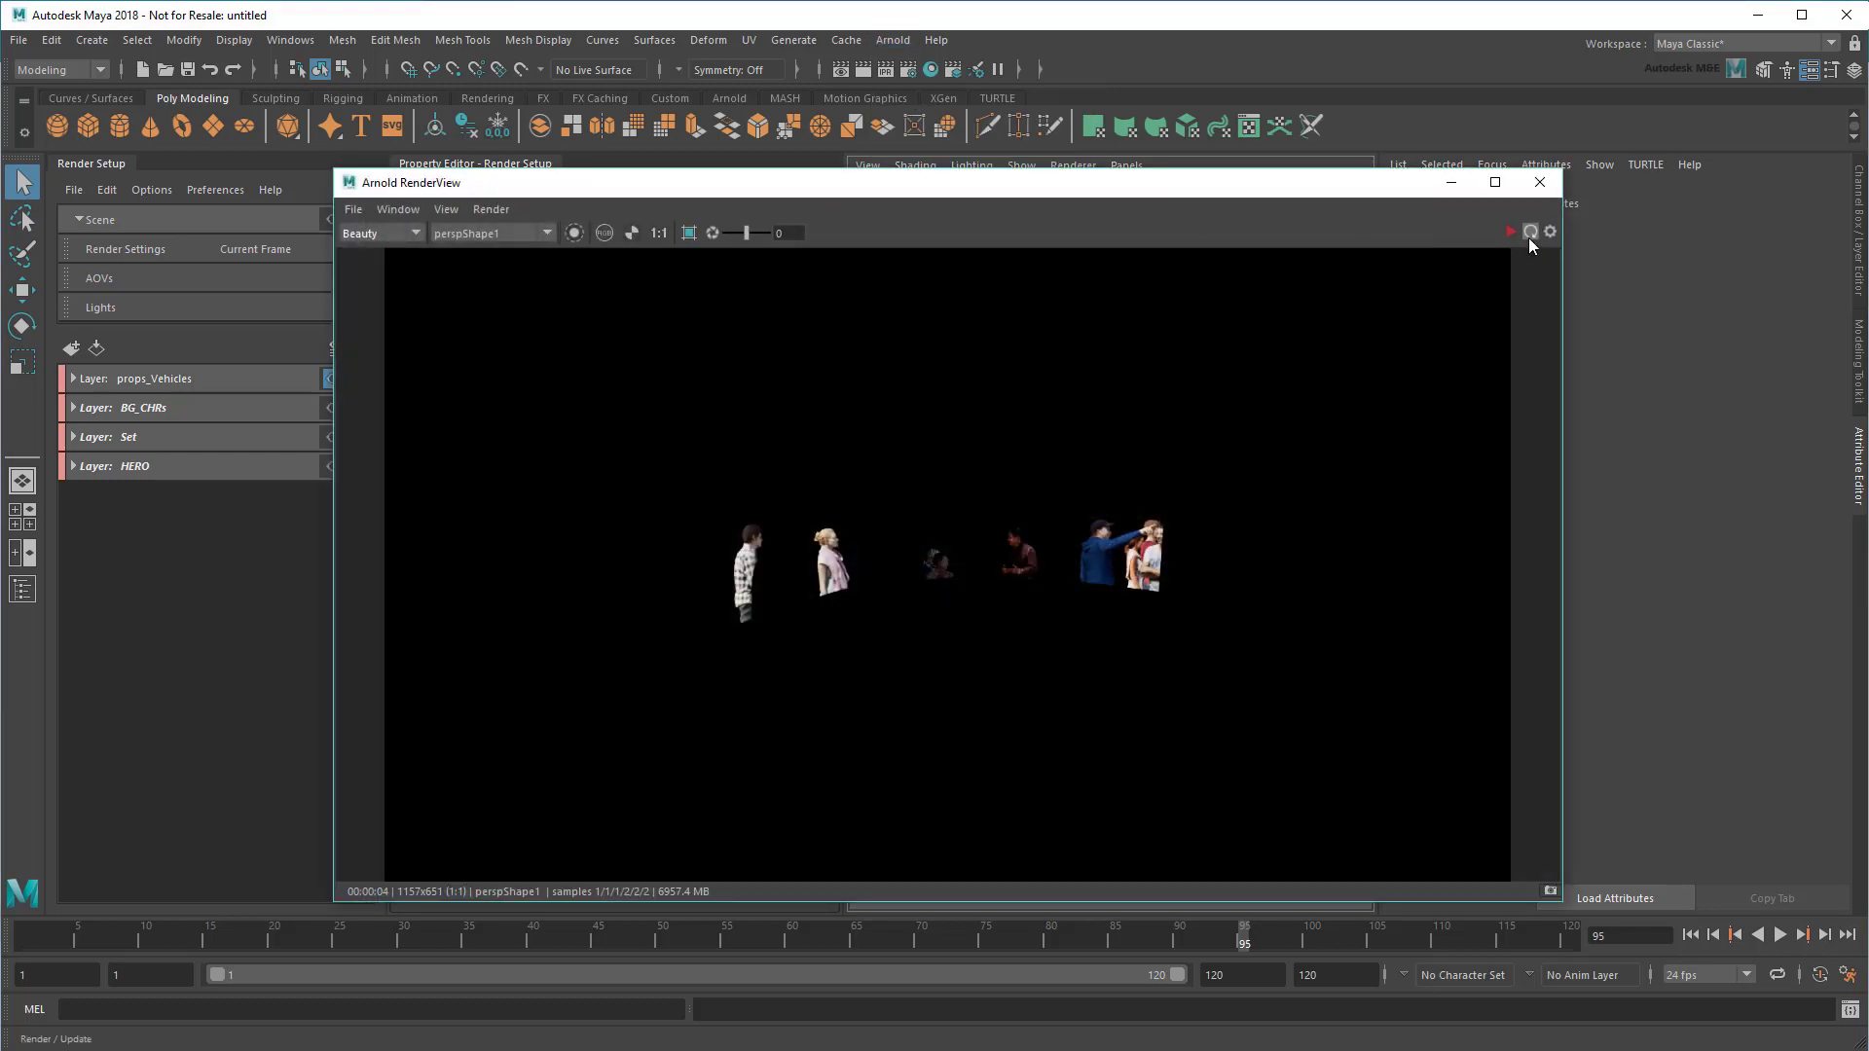
left_click(1530, 231)
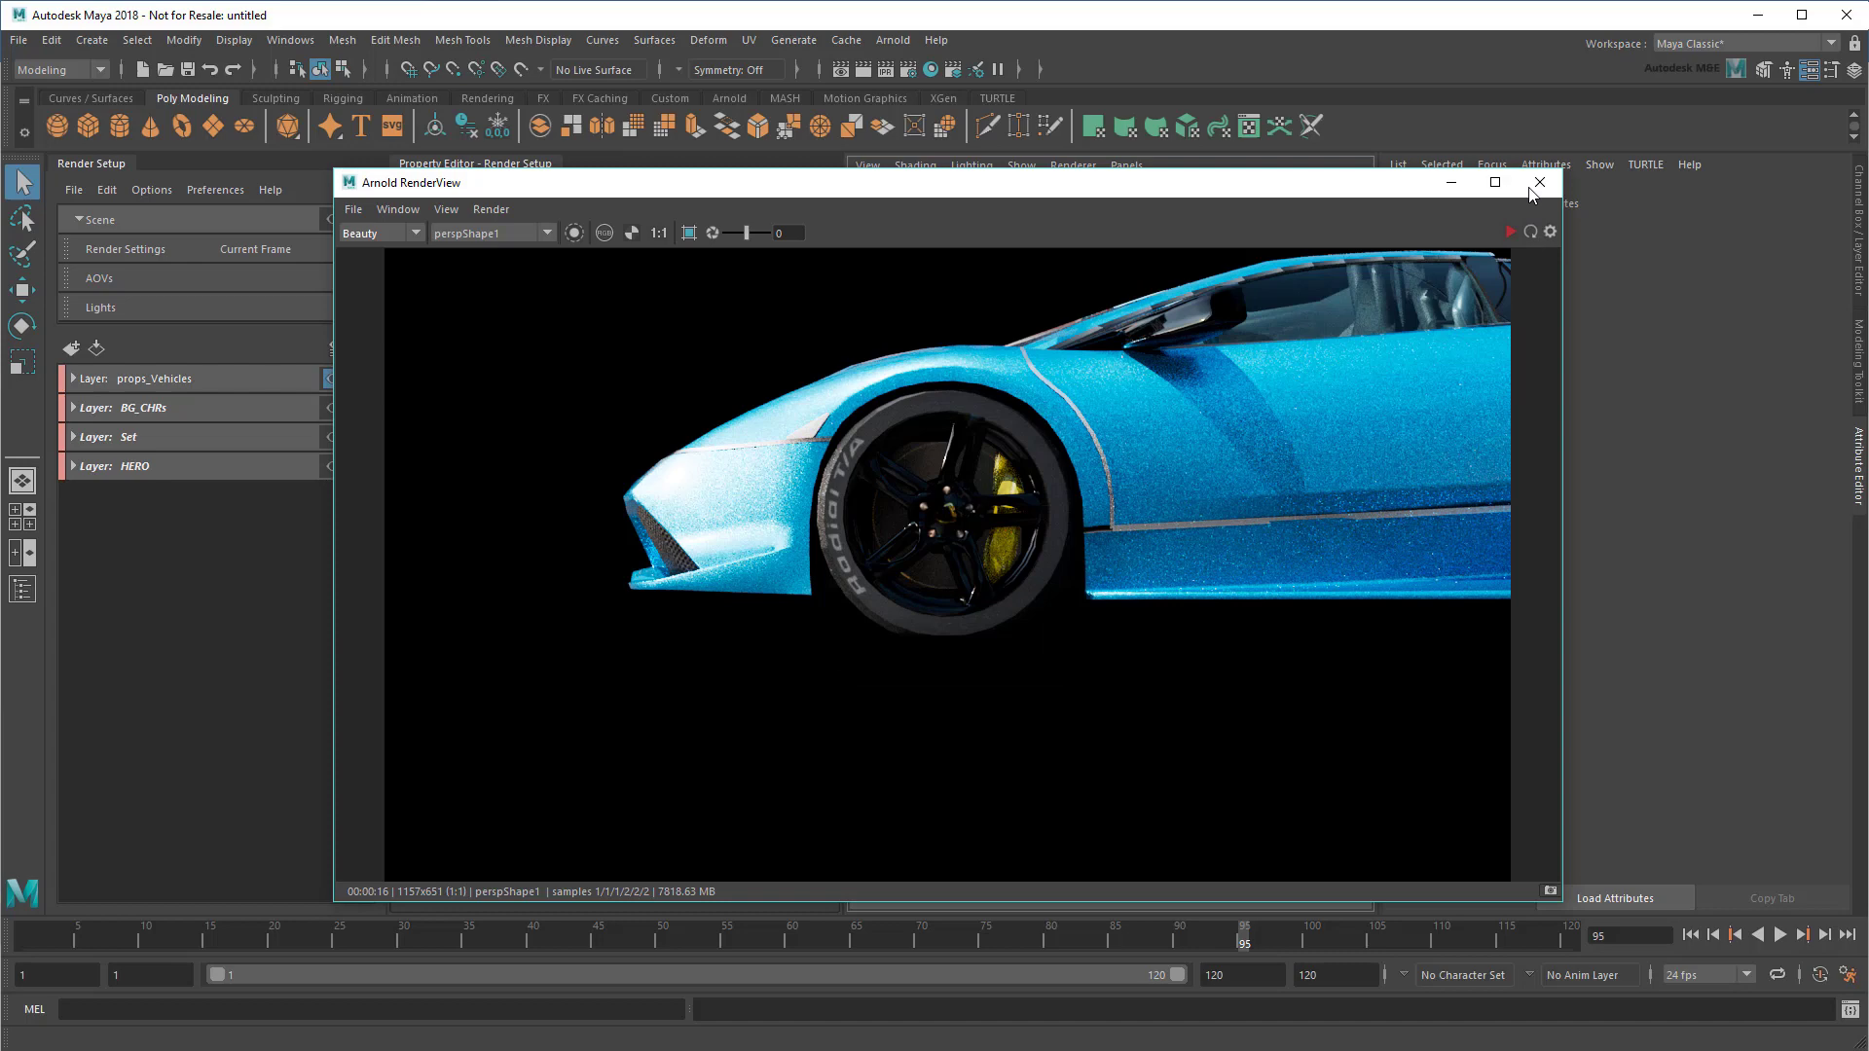
left_click(1539, 182)
left_click_drag(1203, 443, 1165, 567, "alt")
Step: Render the Set layer with cars matted black, then expand its collections
left_click(334, 441)
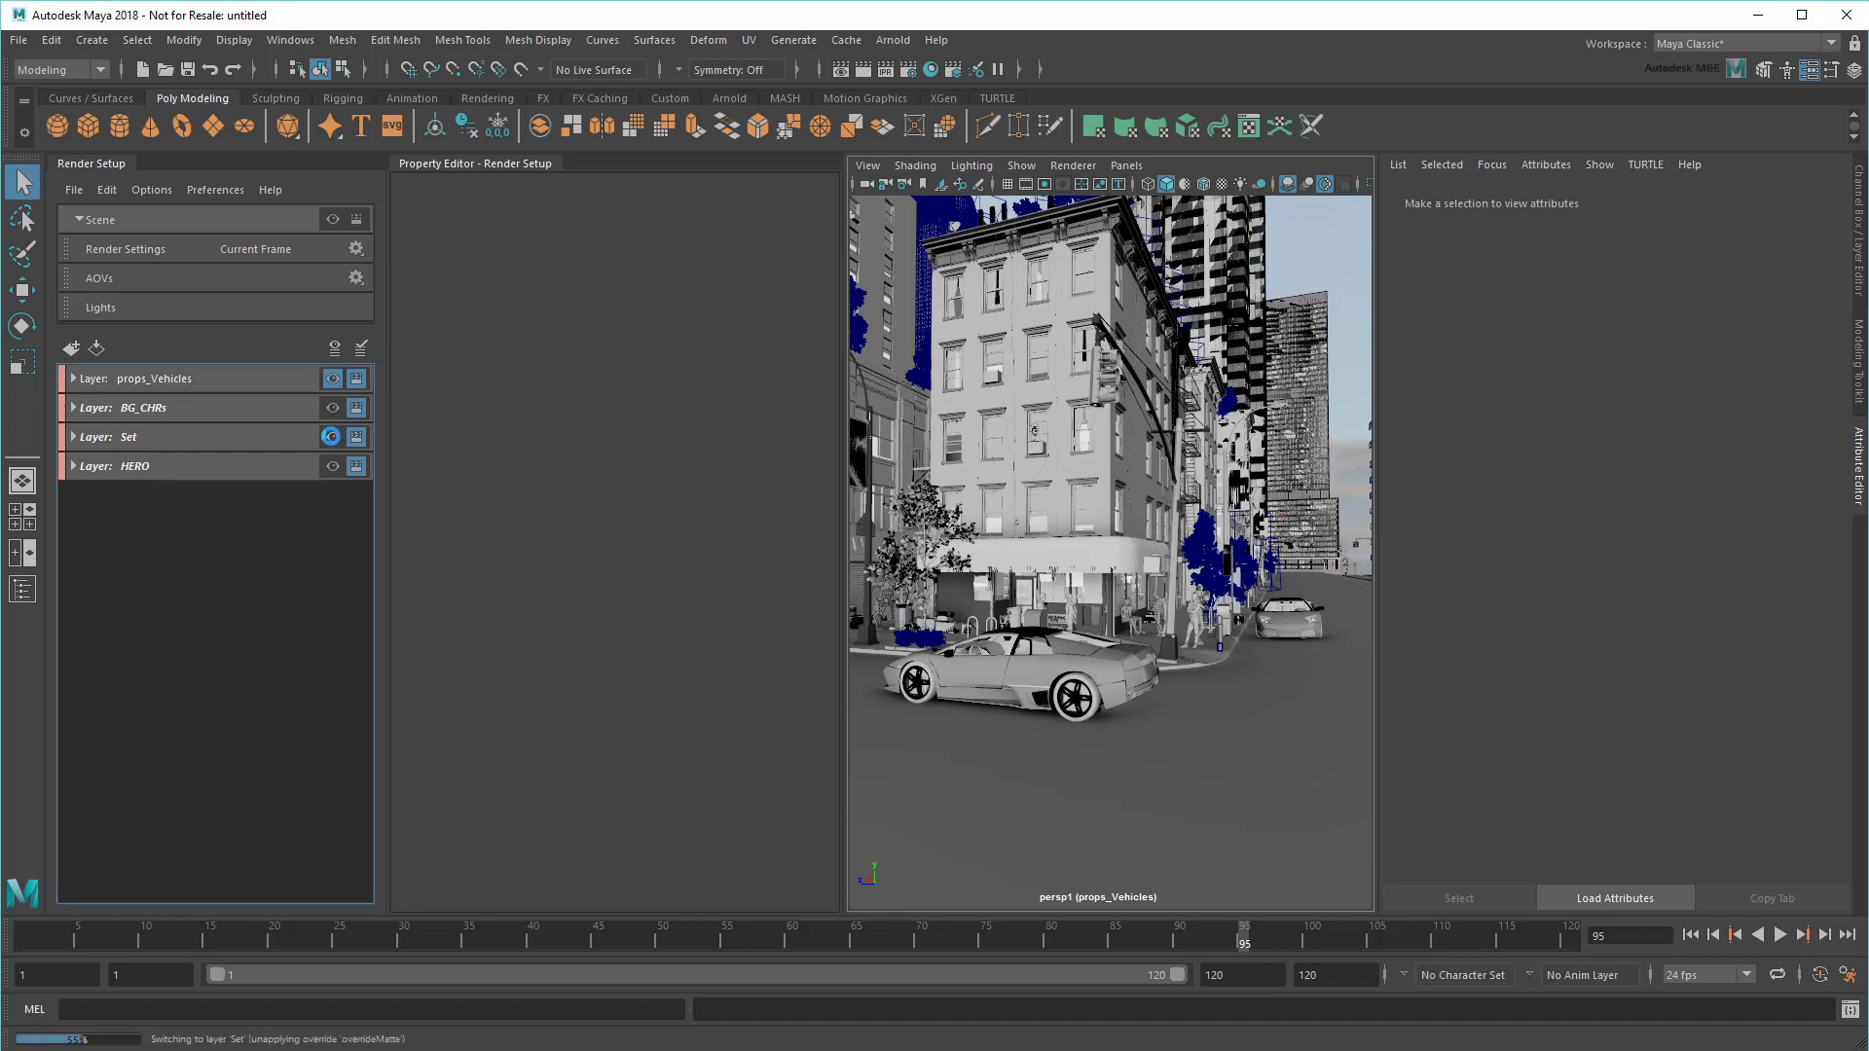
left_click(893, 41)
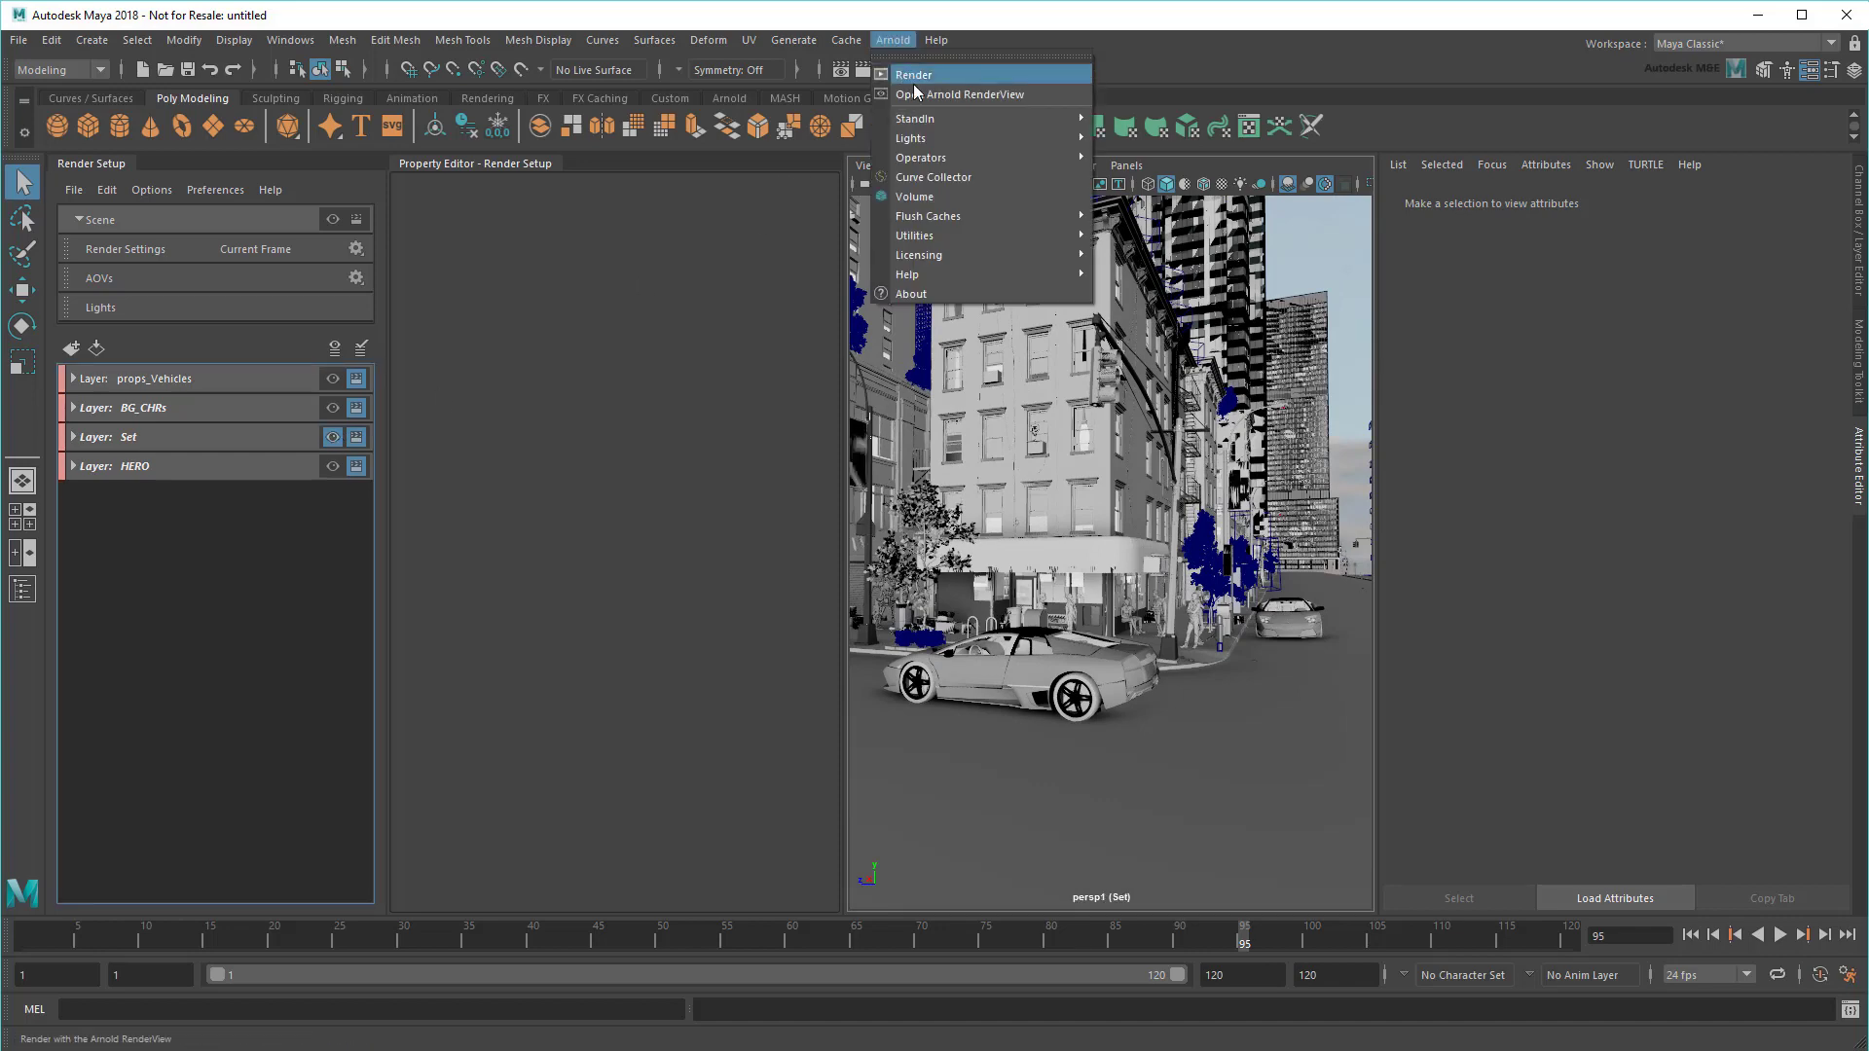
left_click(935, 74)
left_click(1529, 232)
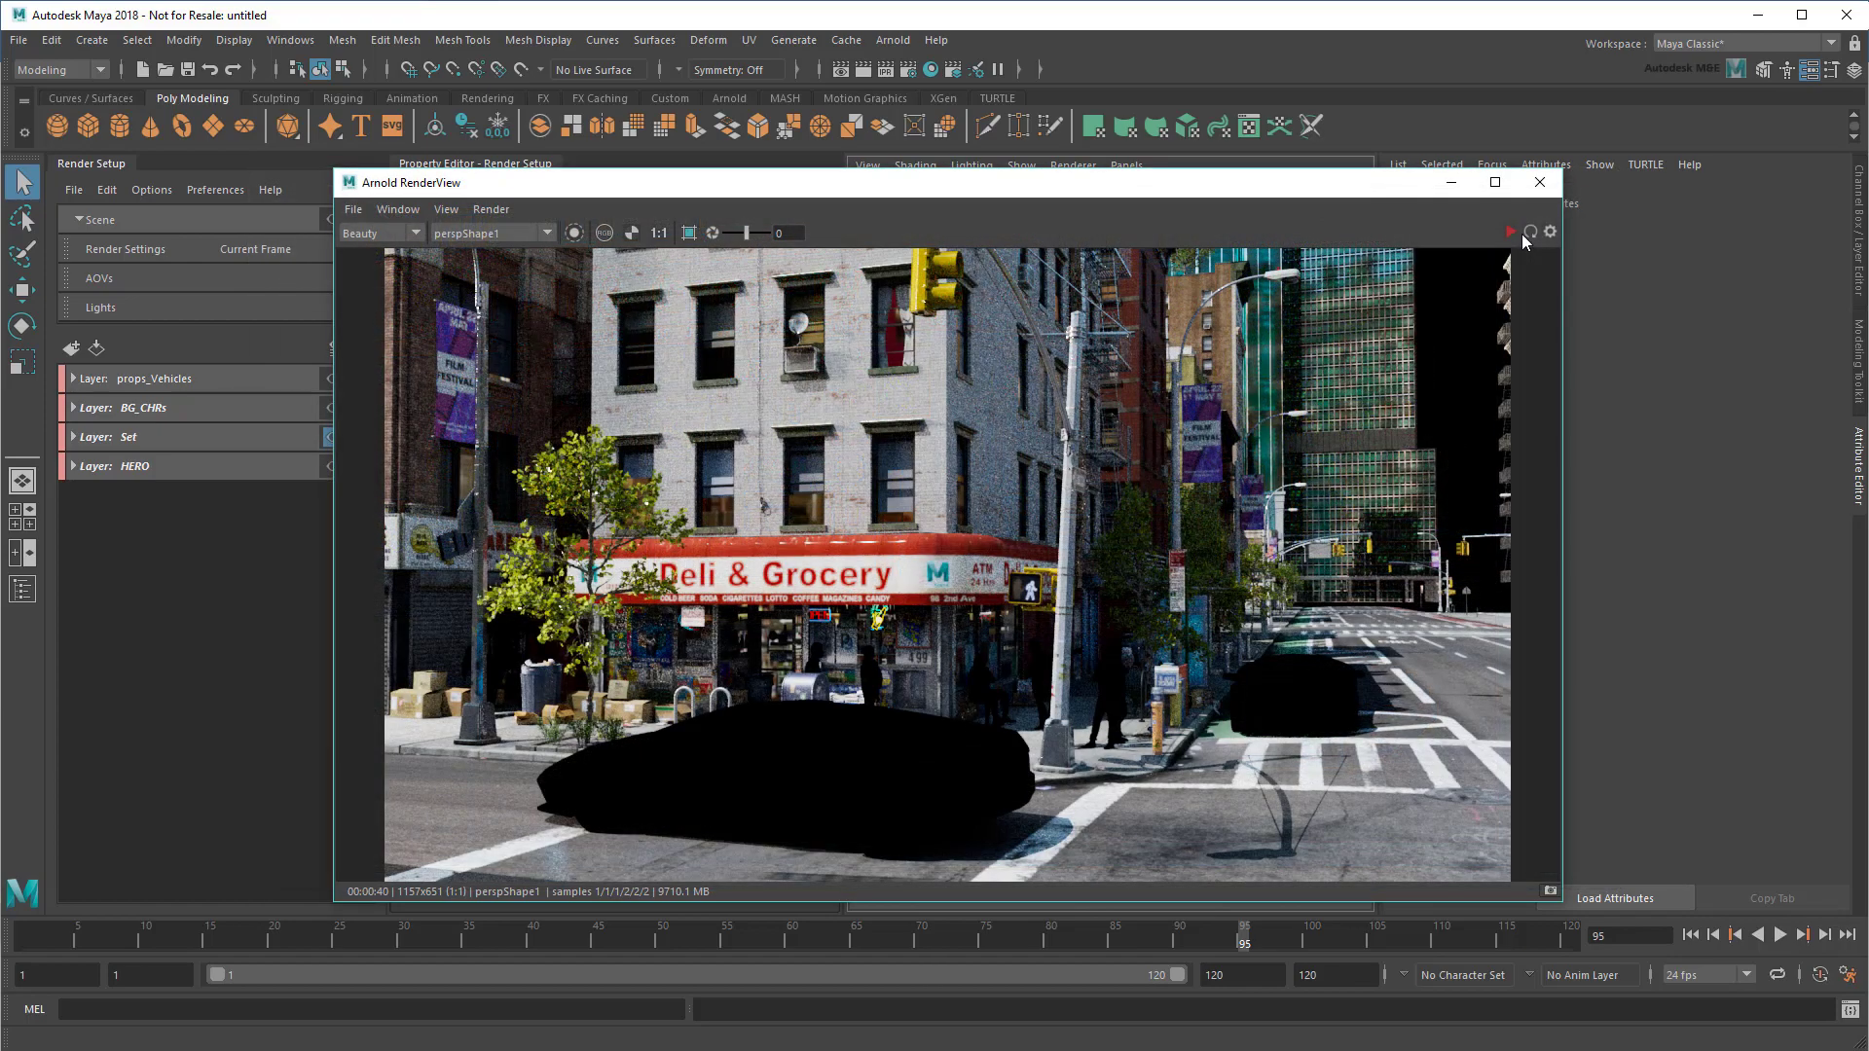
left_click(1542, 184)
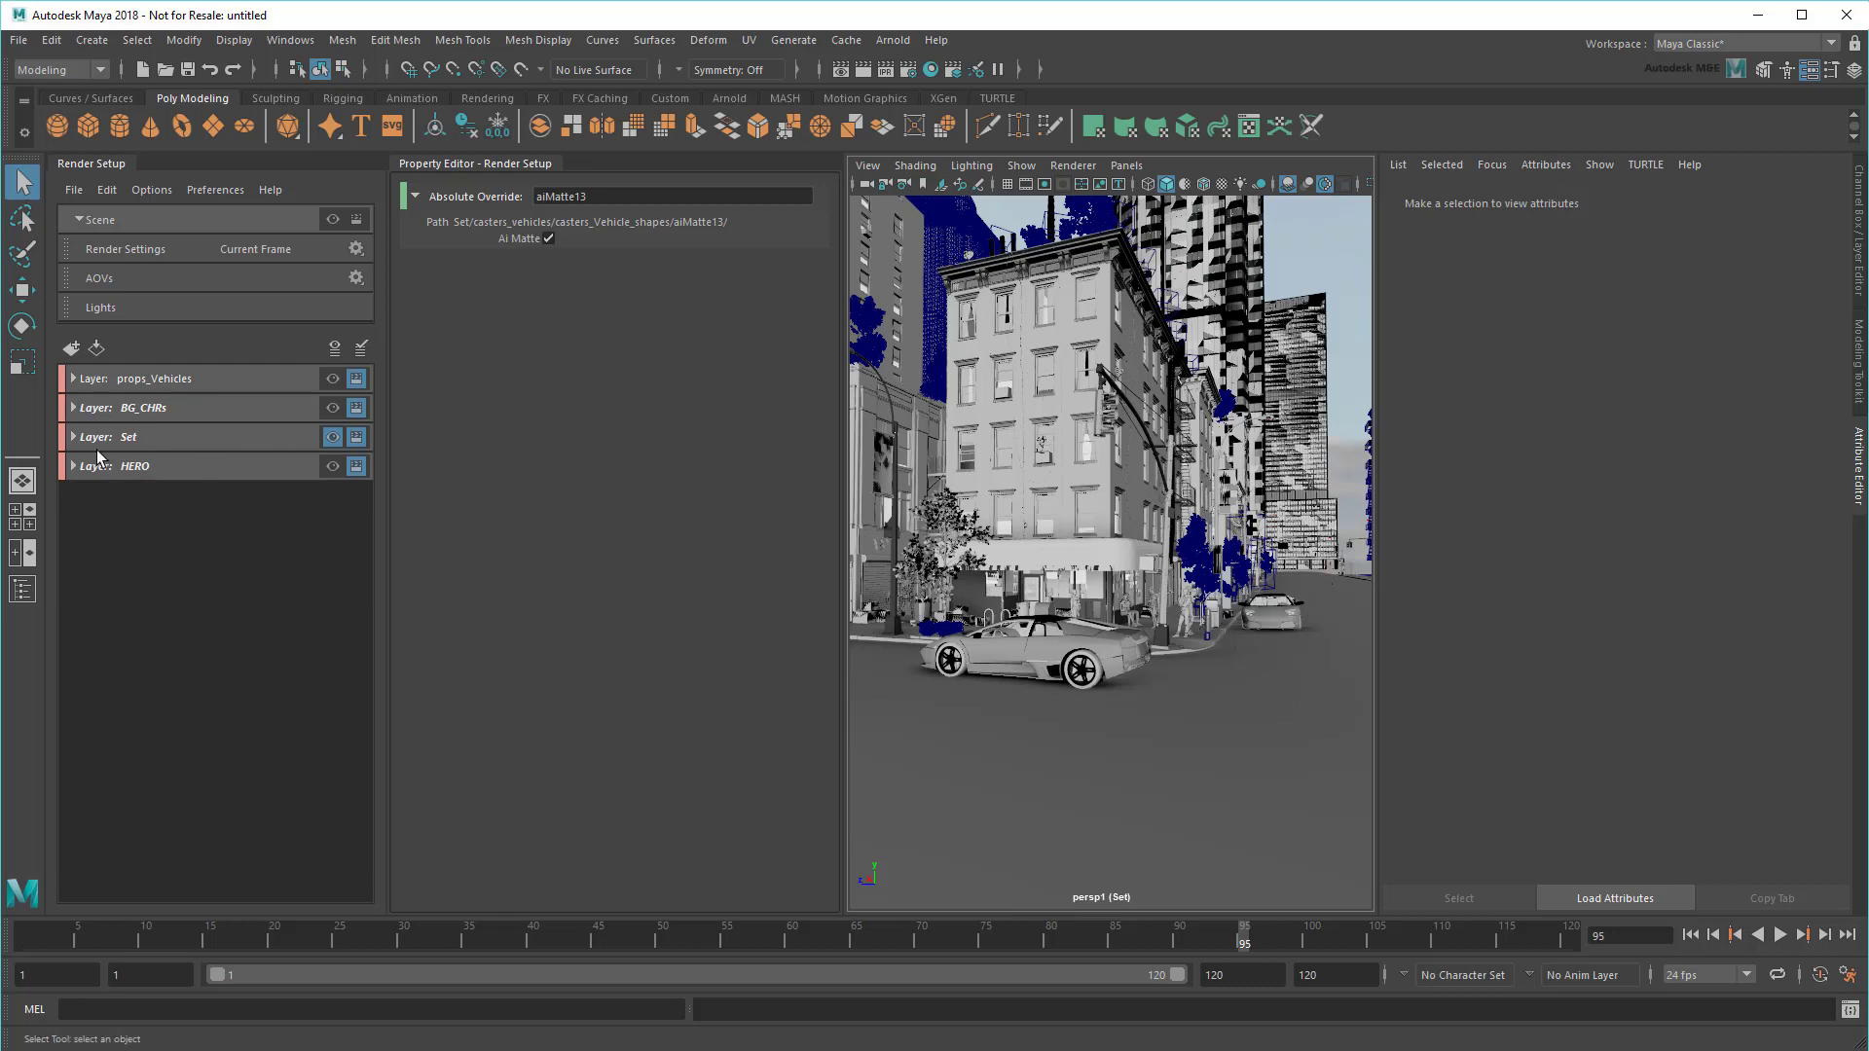
left_click(73, 436)
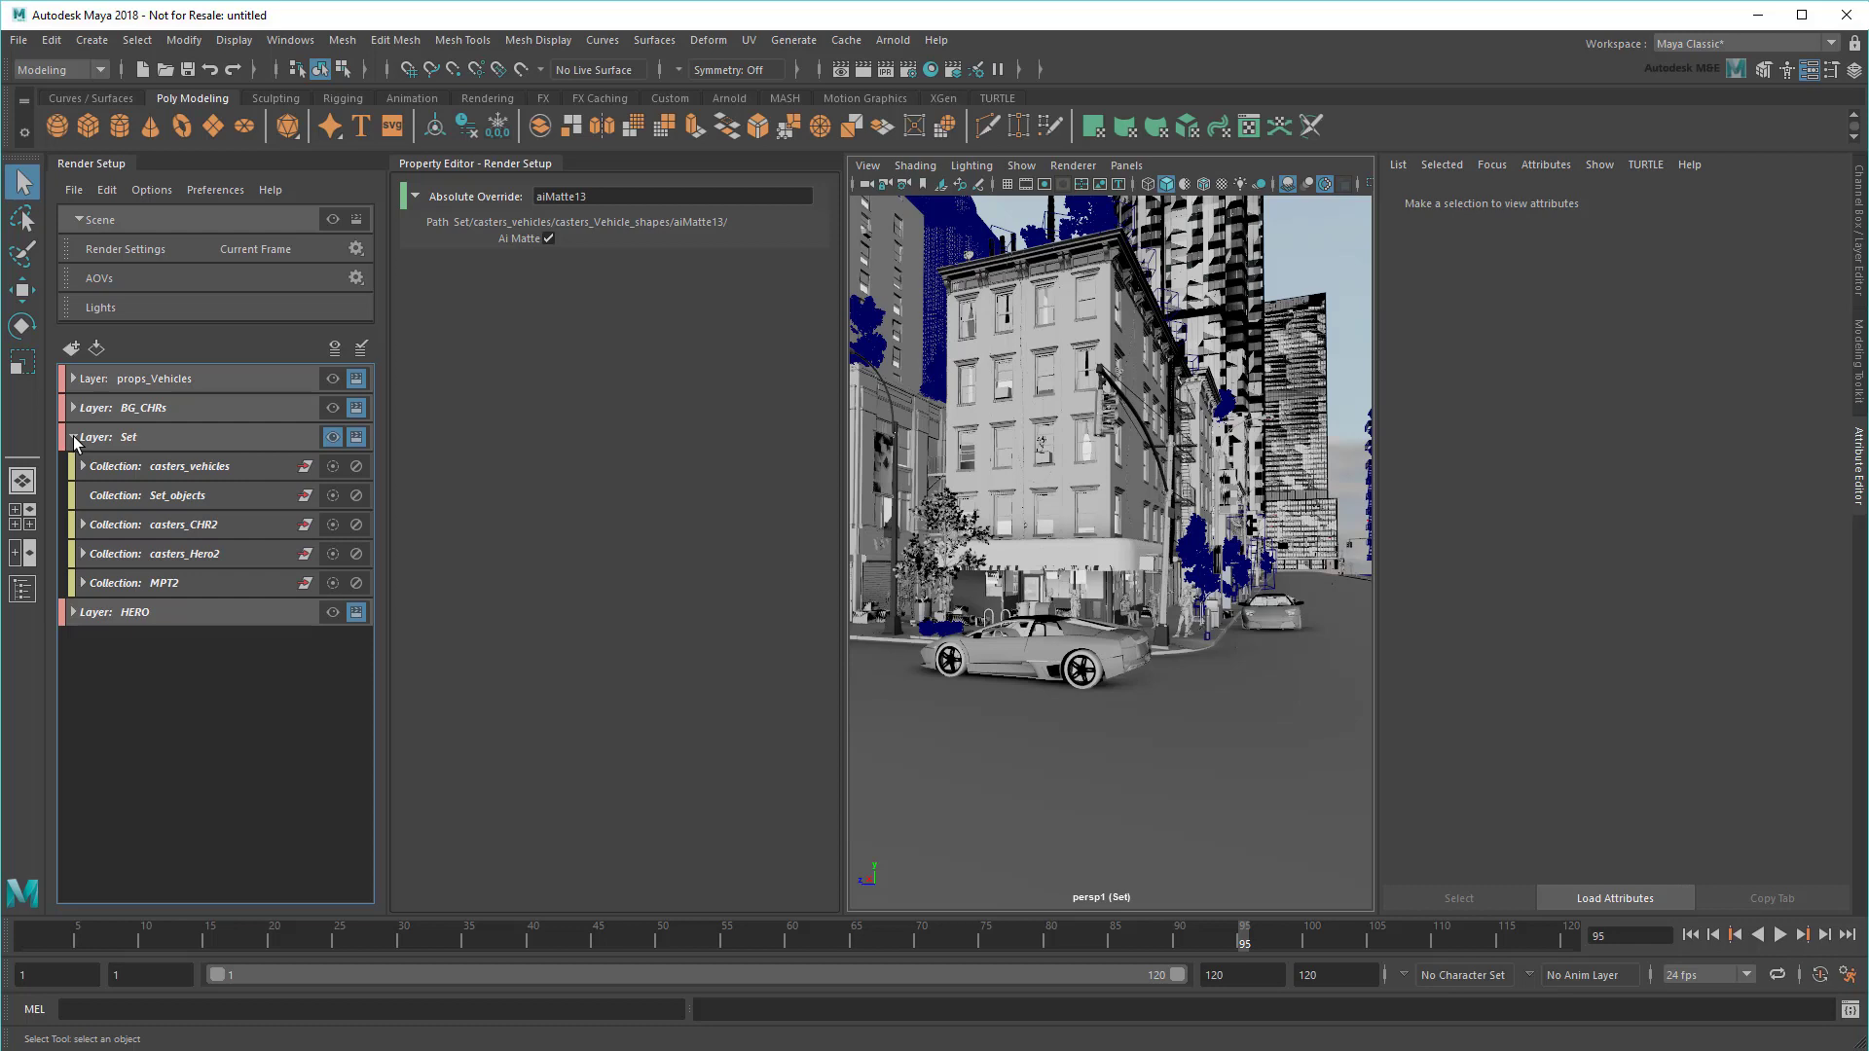
Step: Delete the aiMatte13 override from the casters_vehicles collection
left_click(82, 466)
right_click(166, 532)
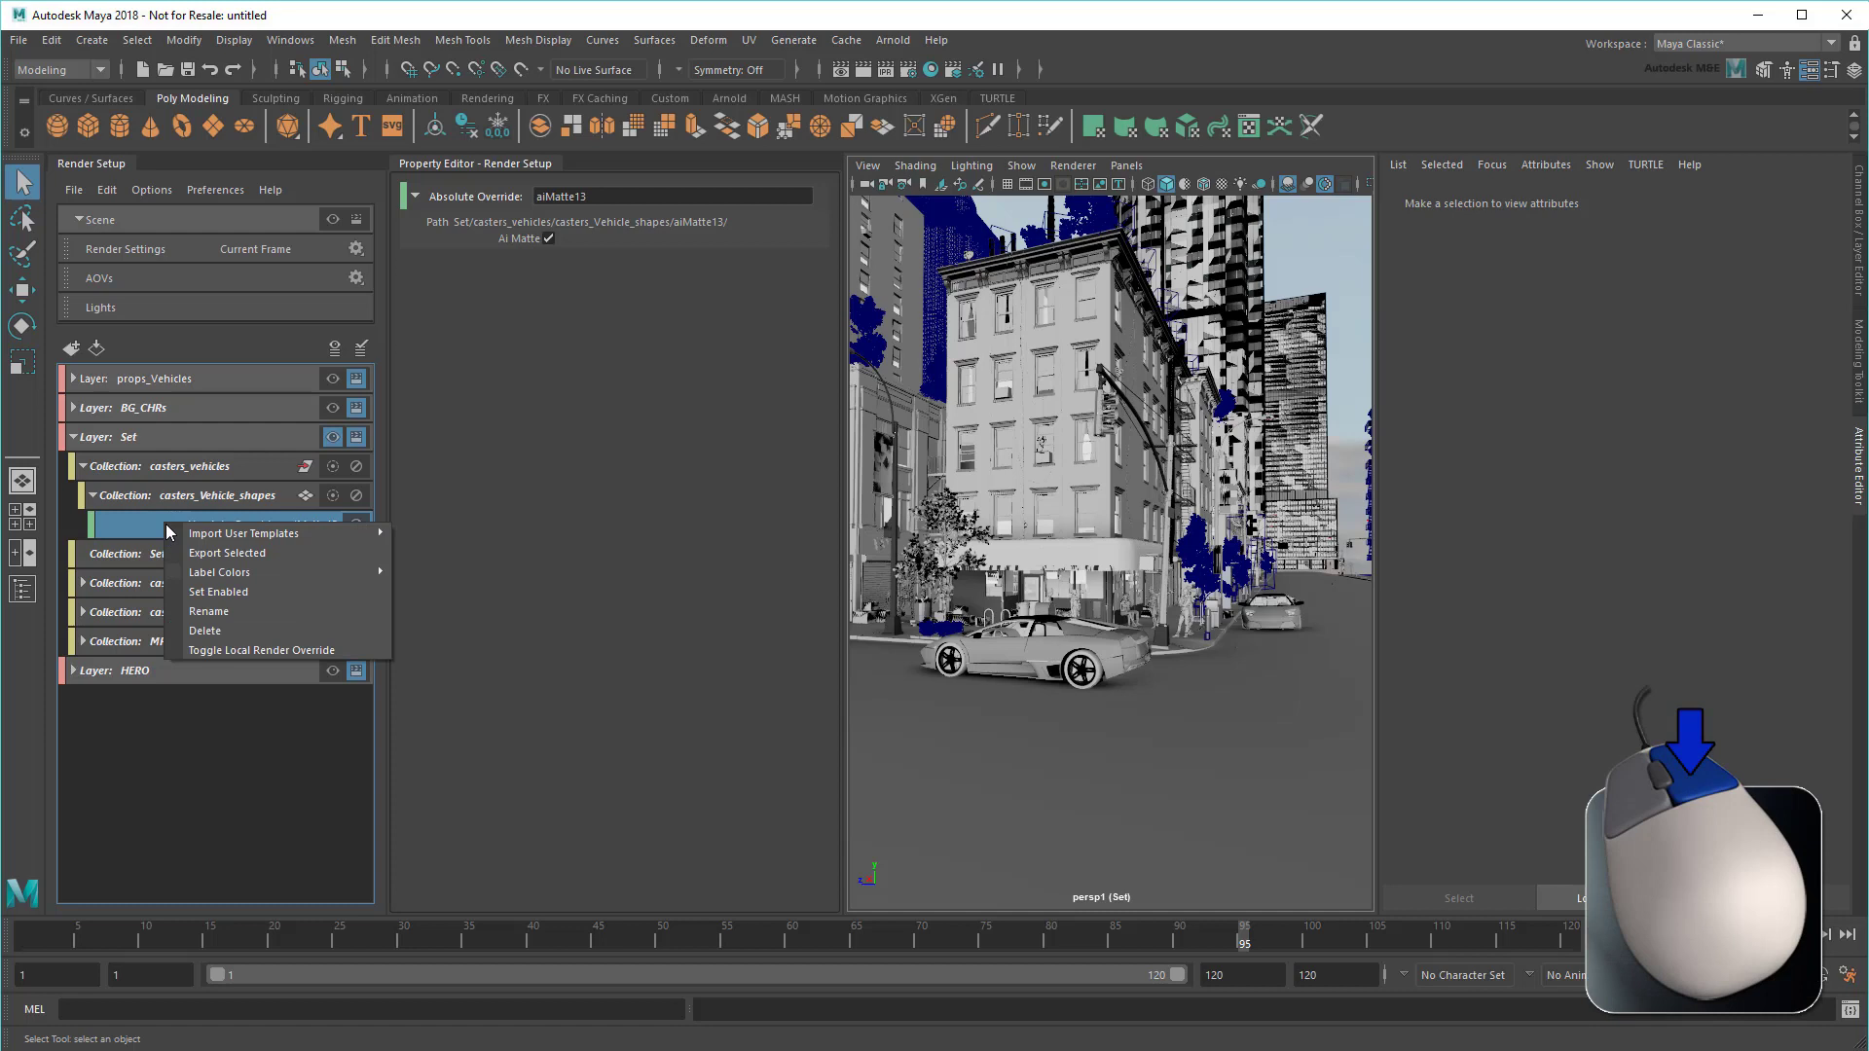
left_click(215, 629)
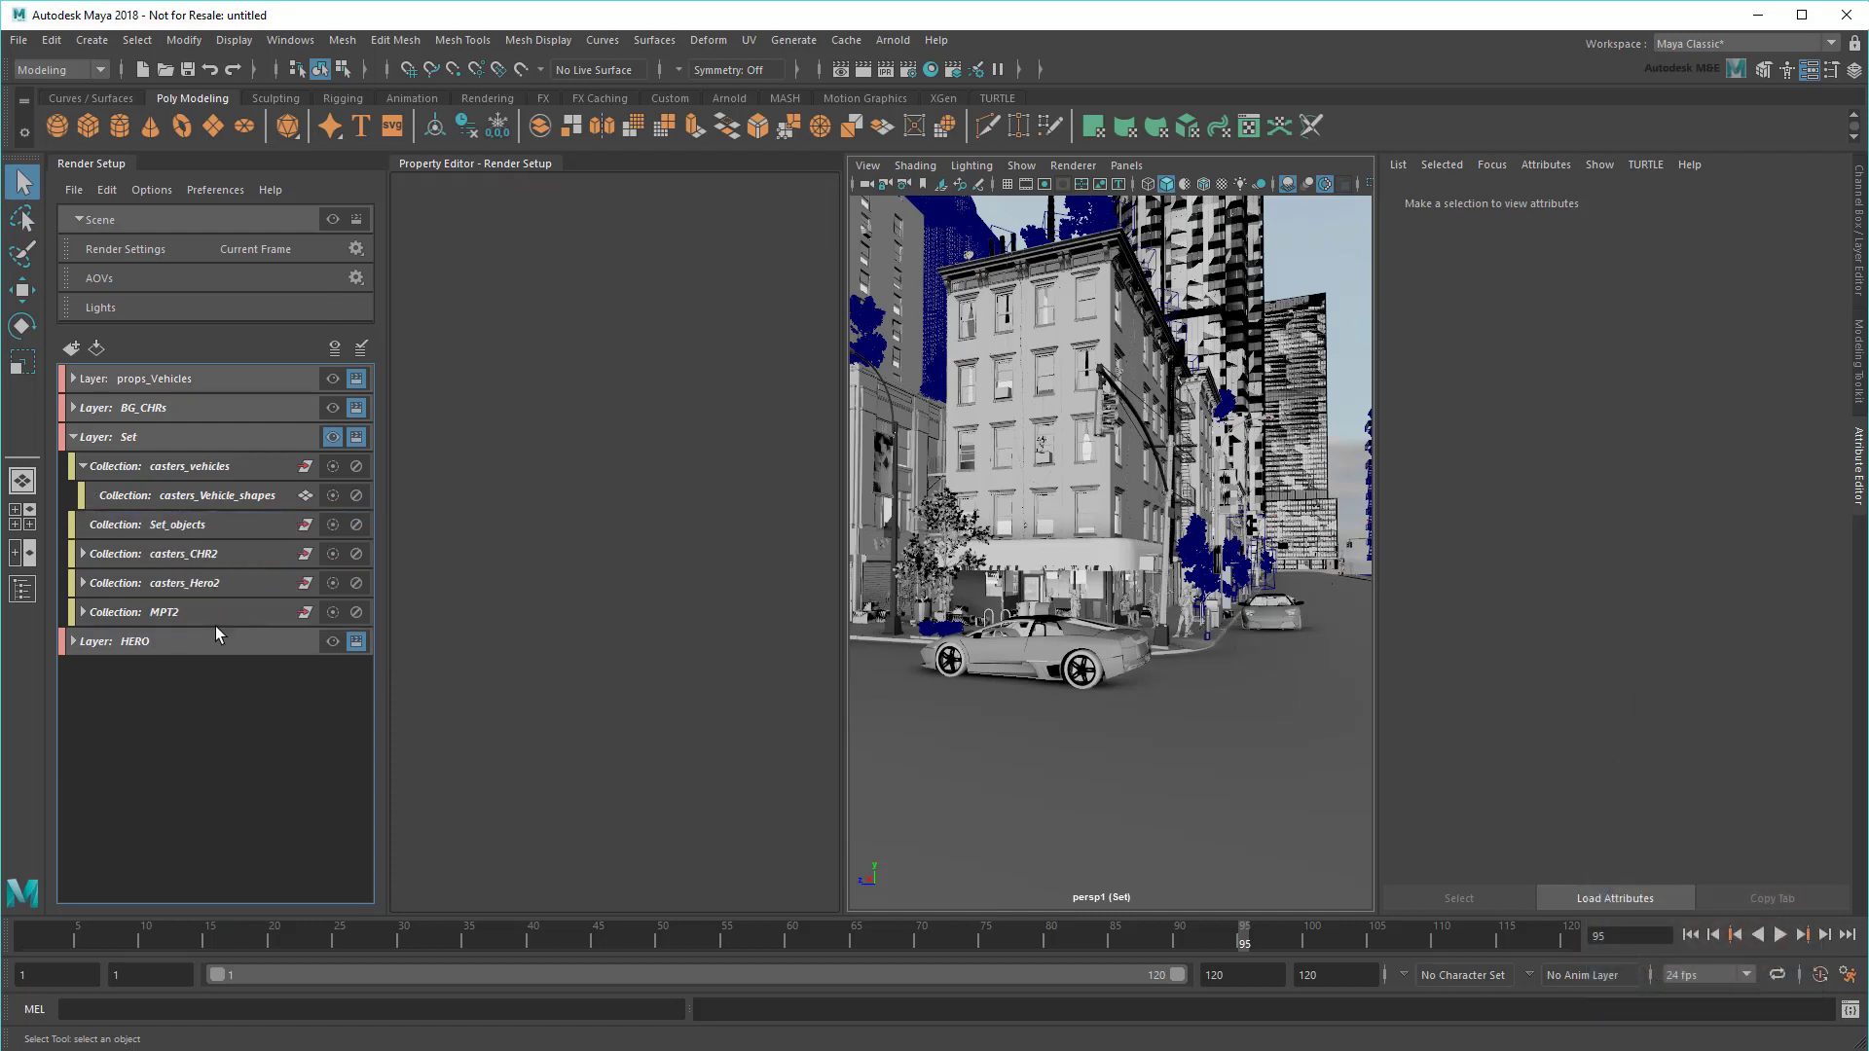
left_click(238, 465)
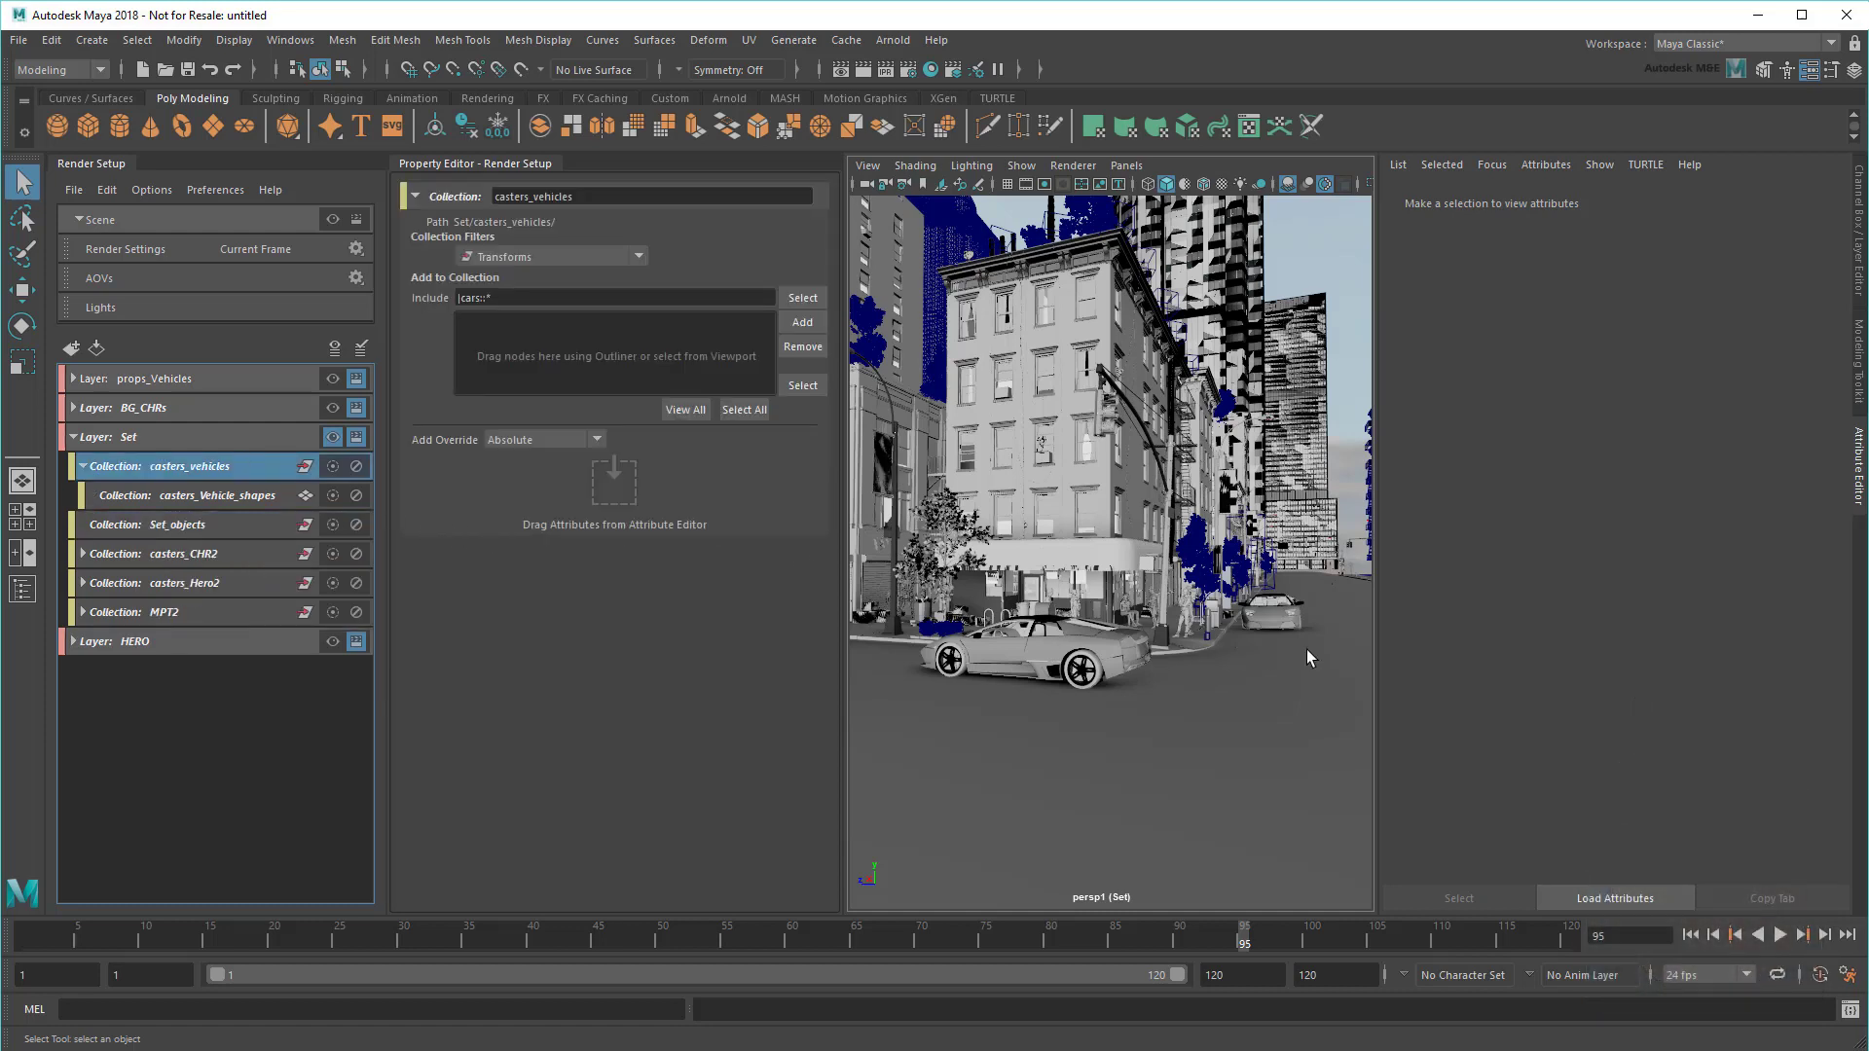
Step: Add an absolute Primary Visibility override from a car's Arnold attributes, switched off
left_click(1268, 626)
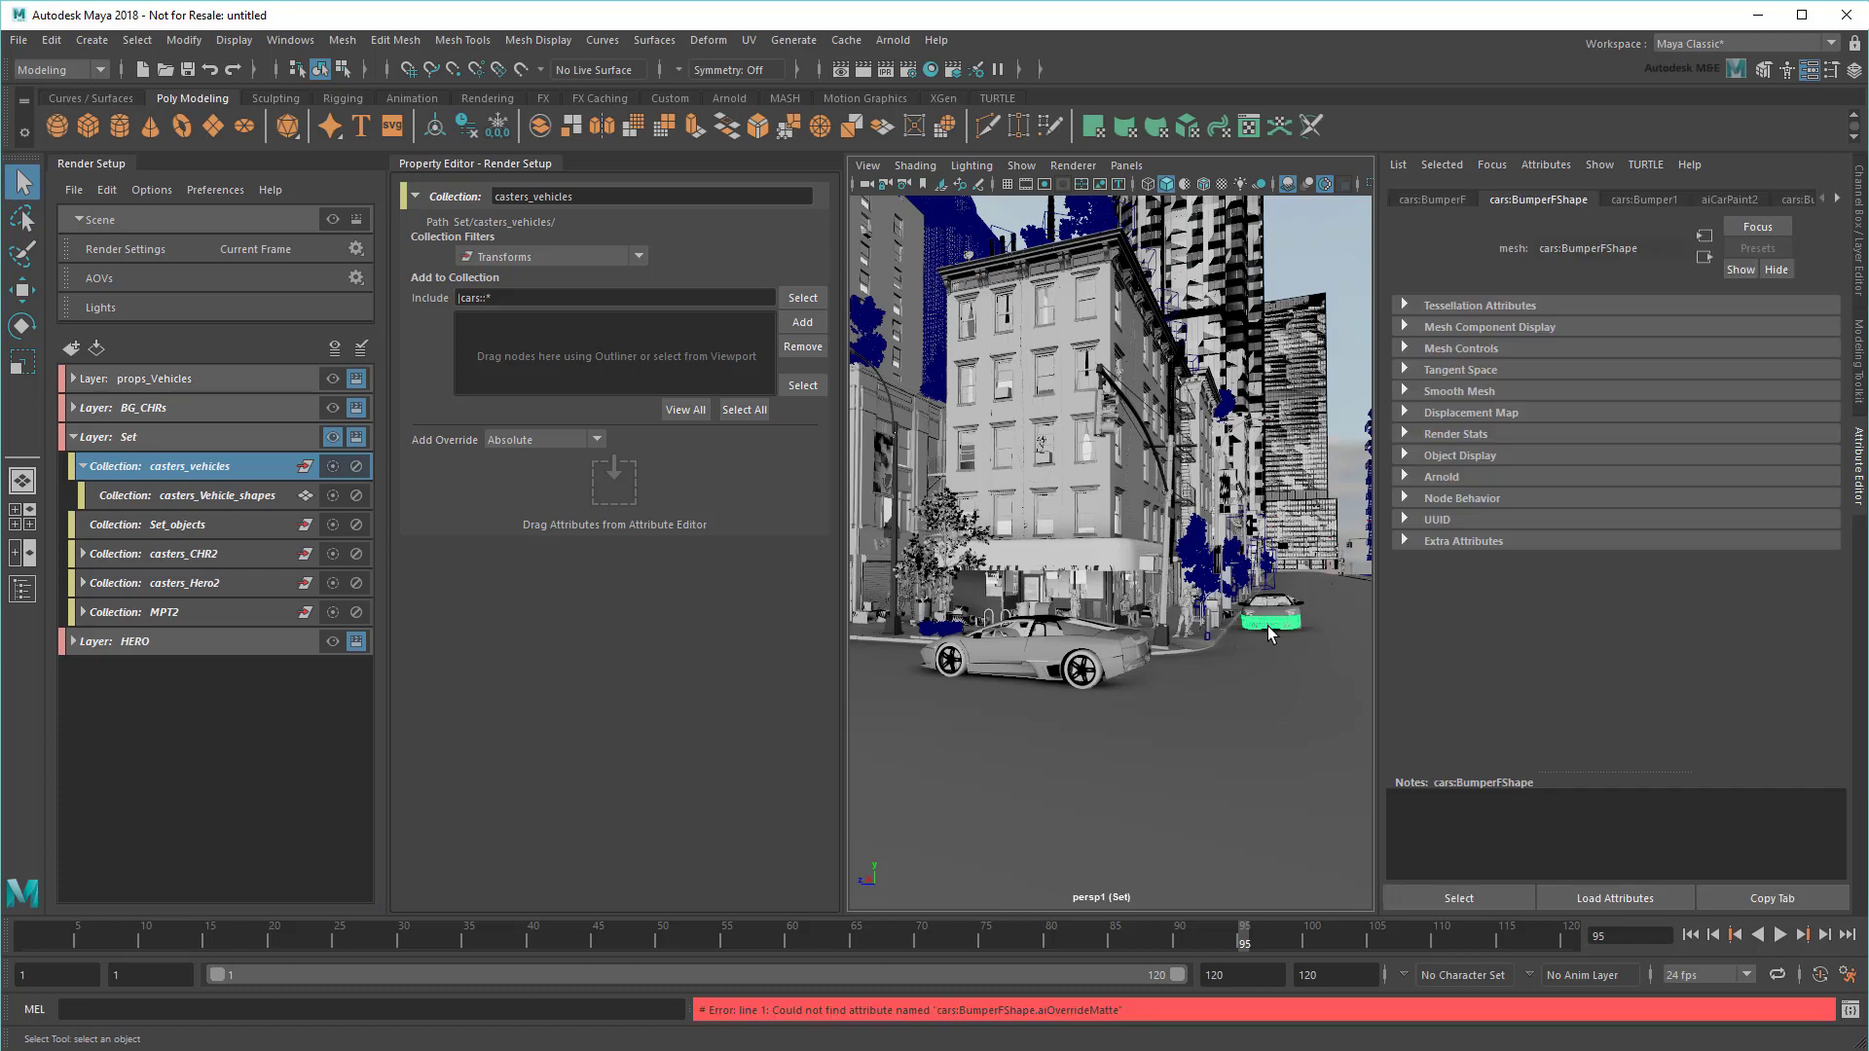
left_click(1406, 478)
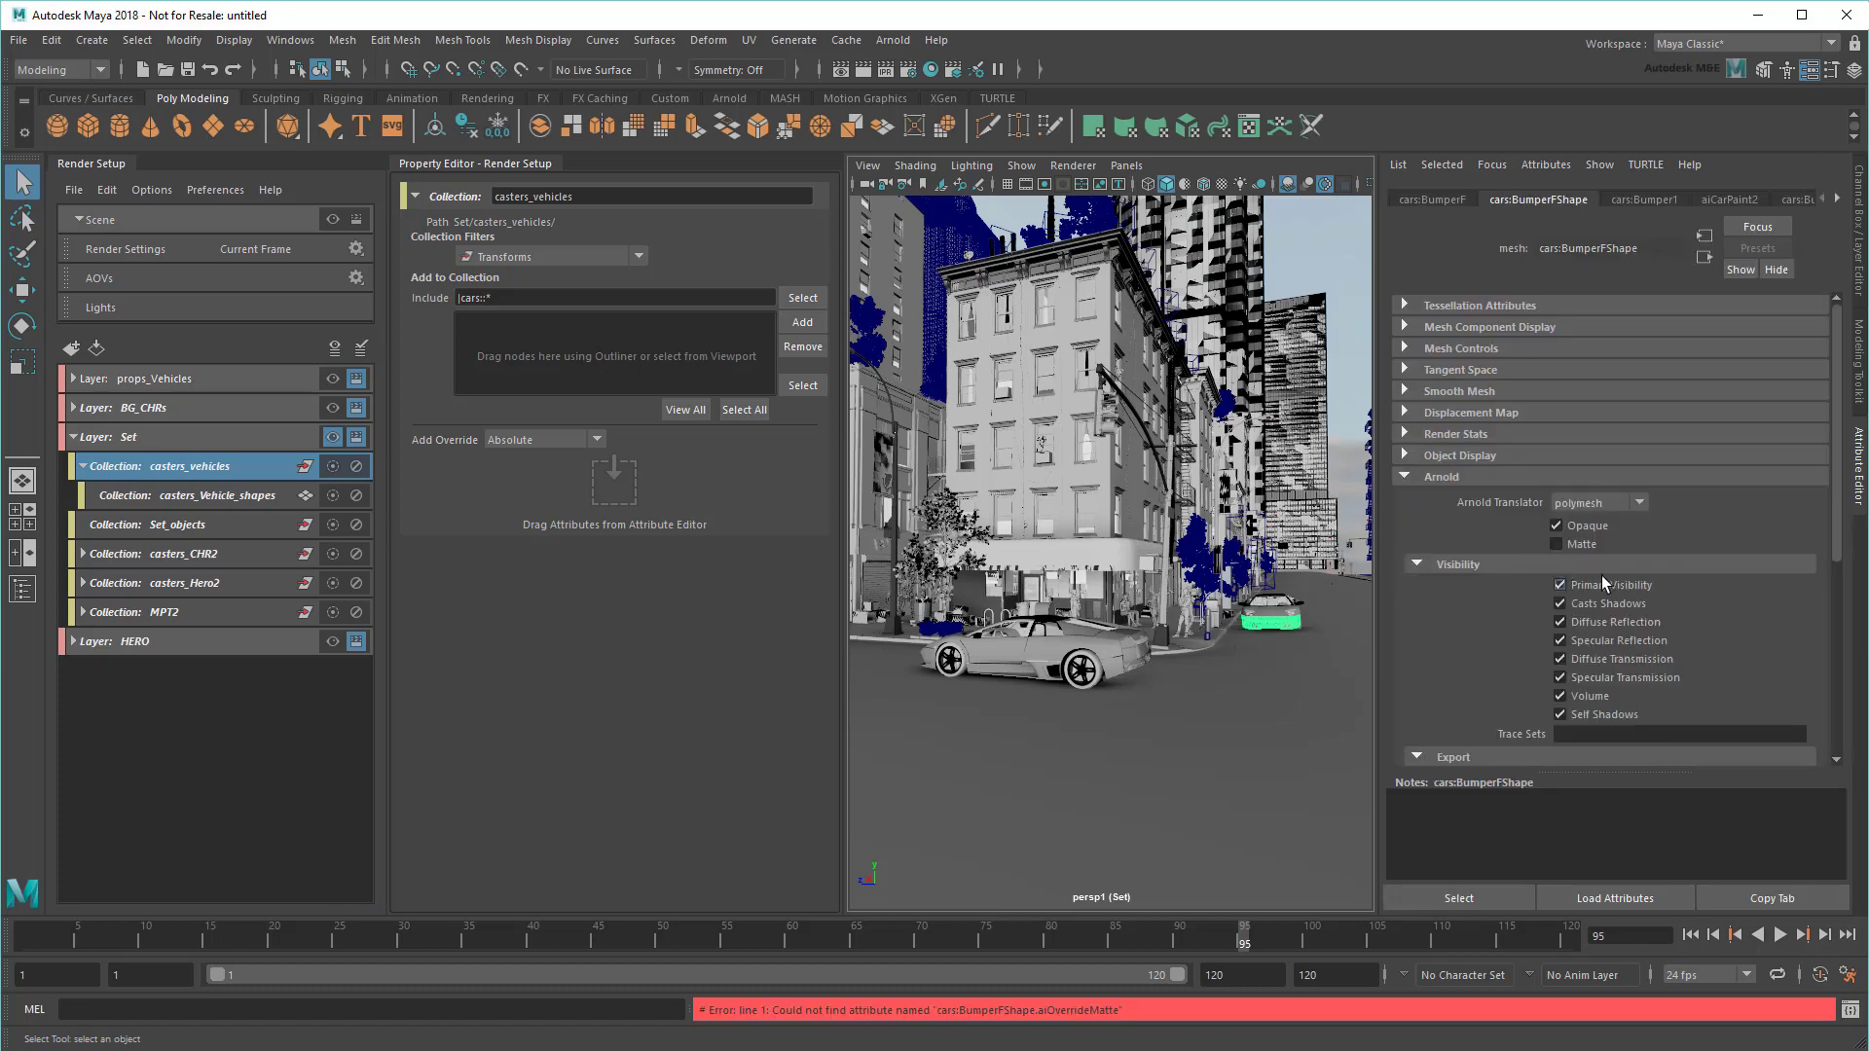
right_click(1647, 587)
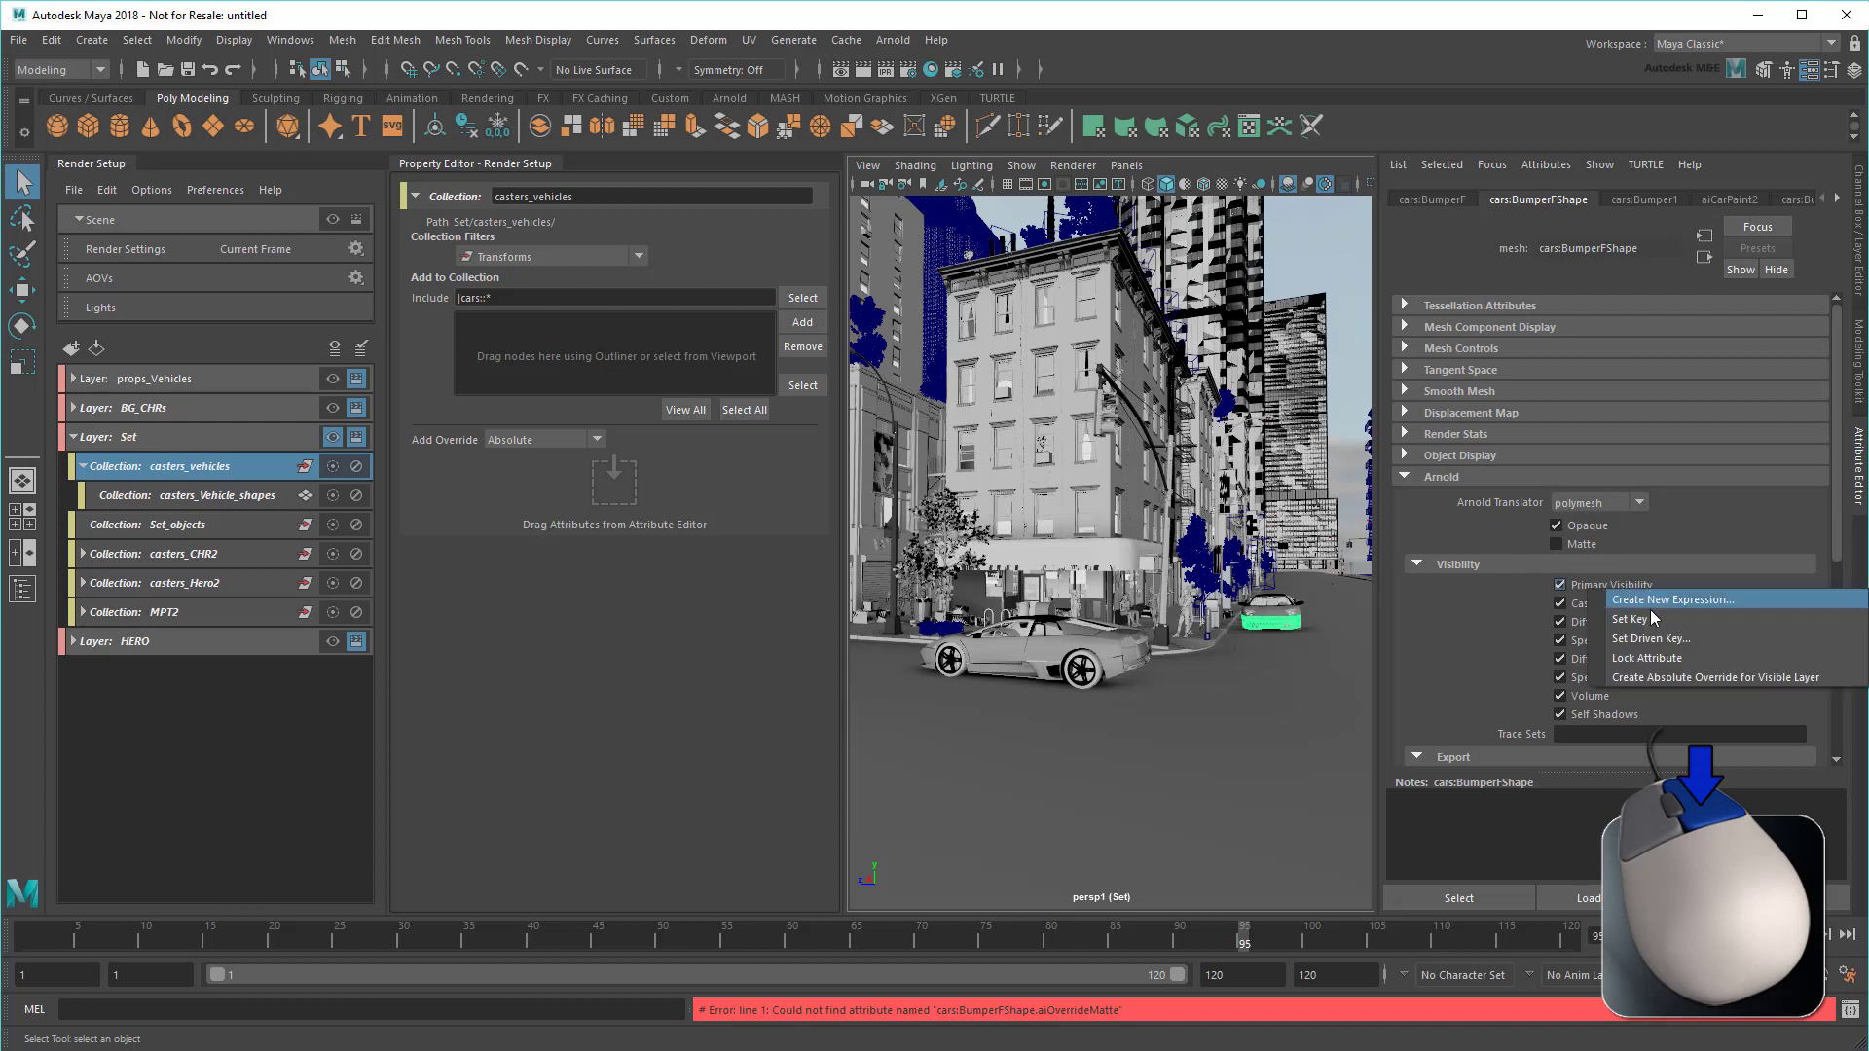
left_click(1683, 675)
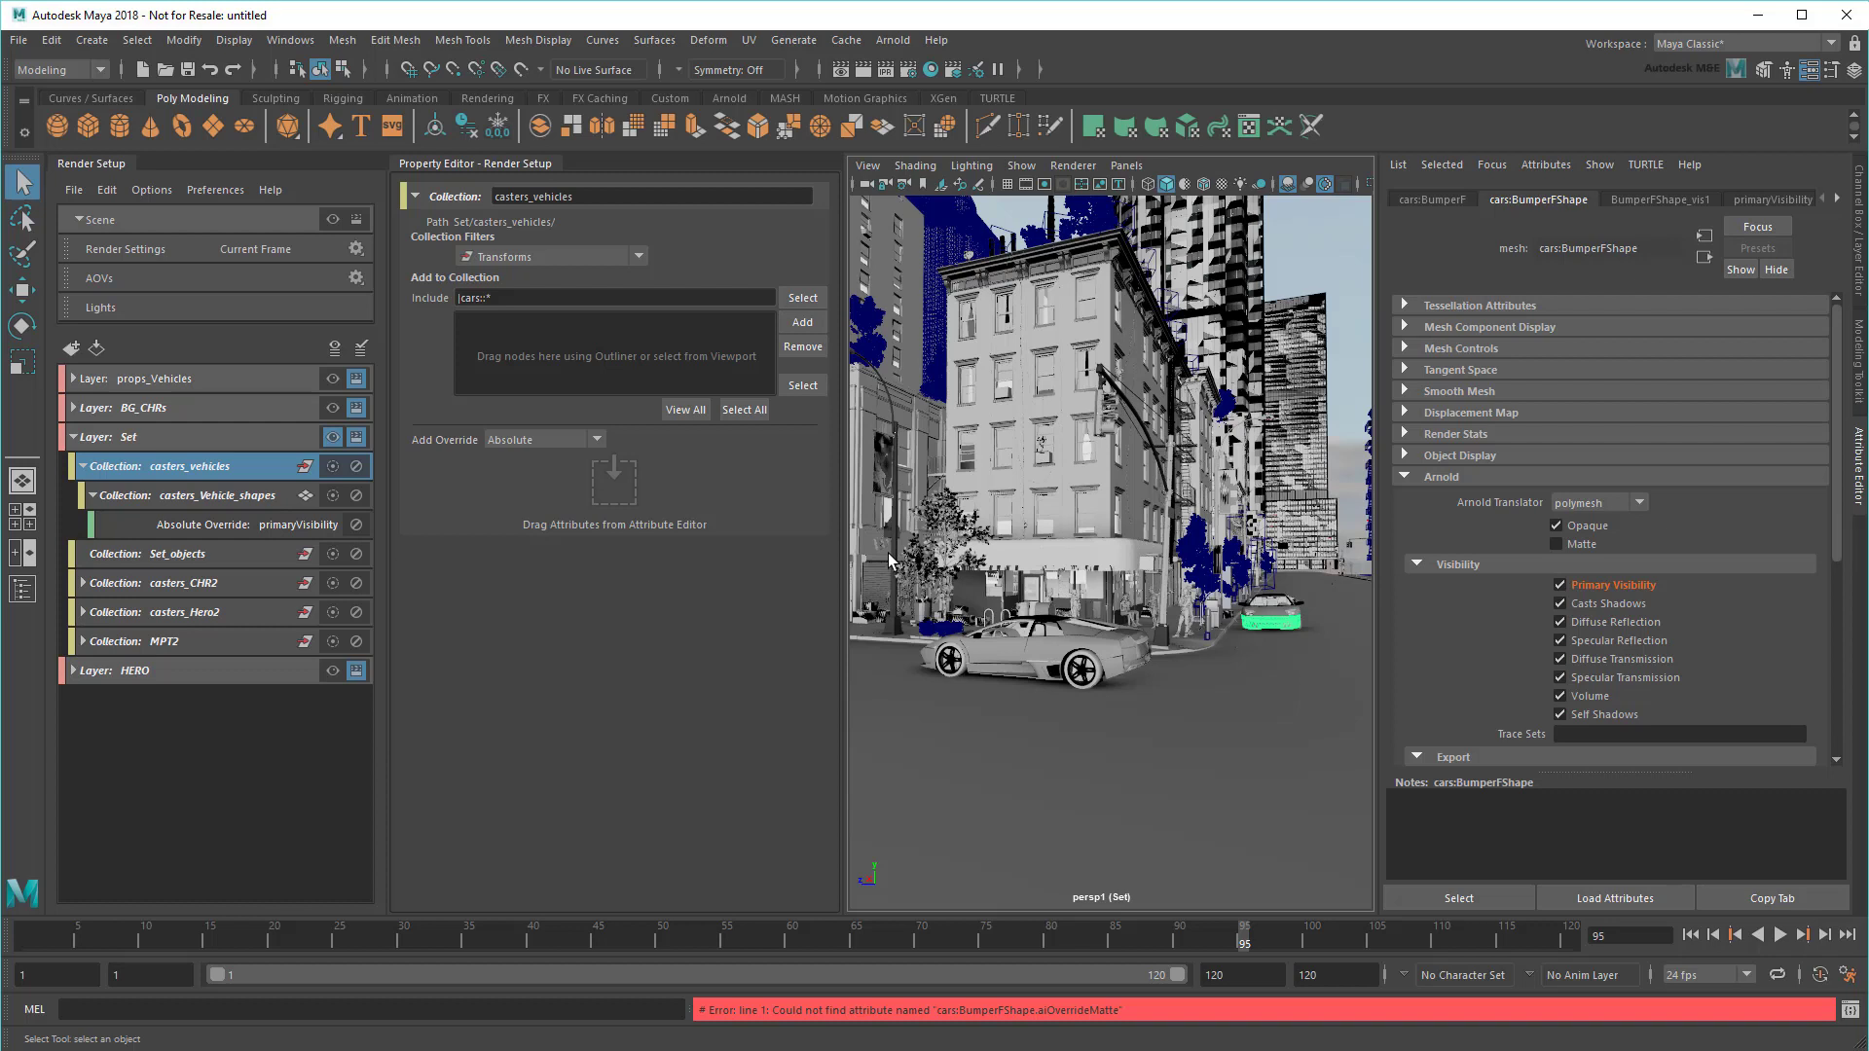
left_click(257, 527)
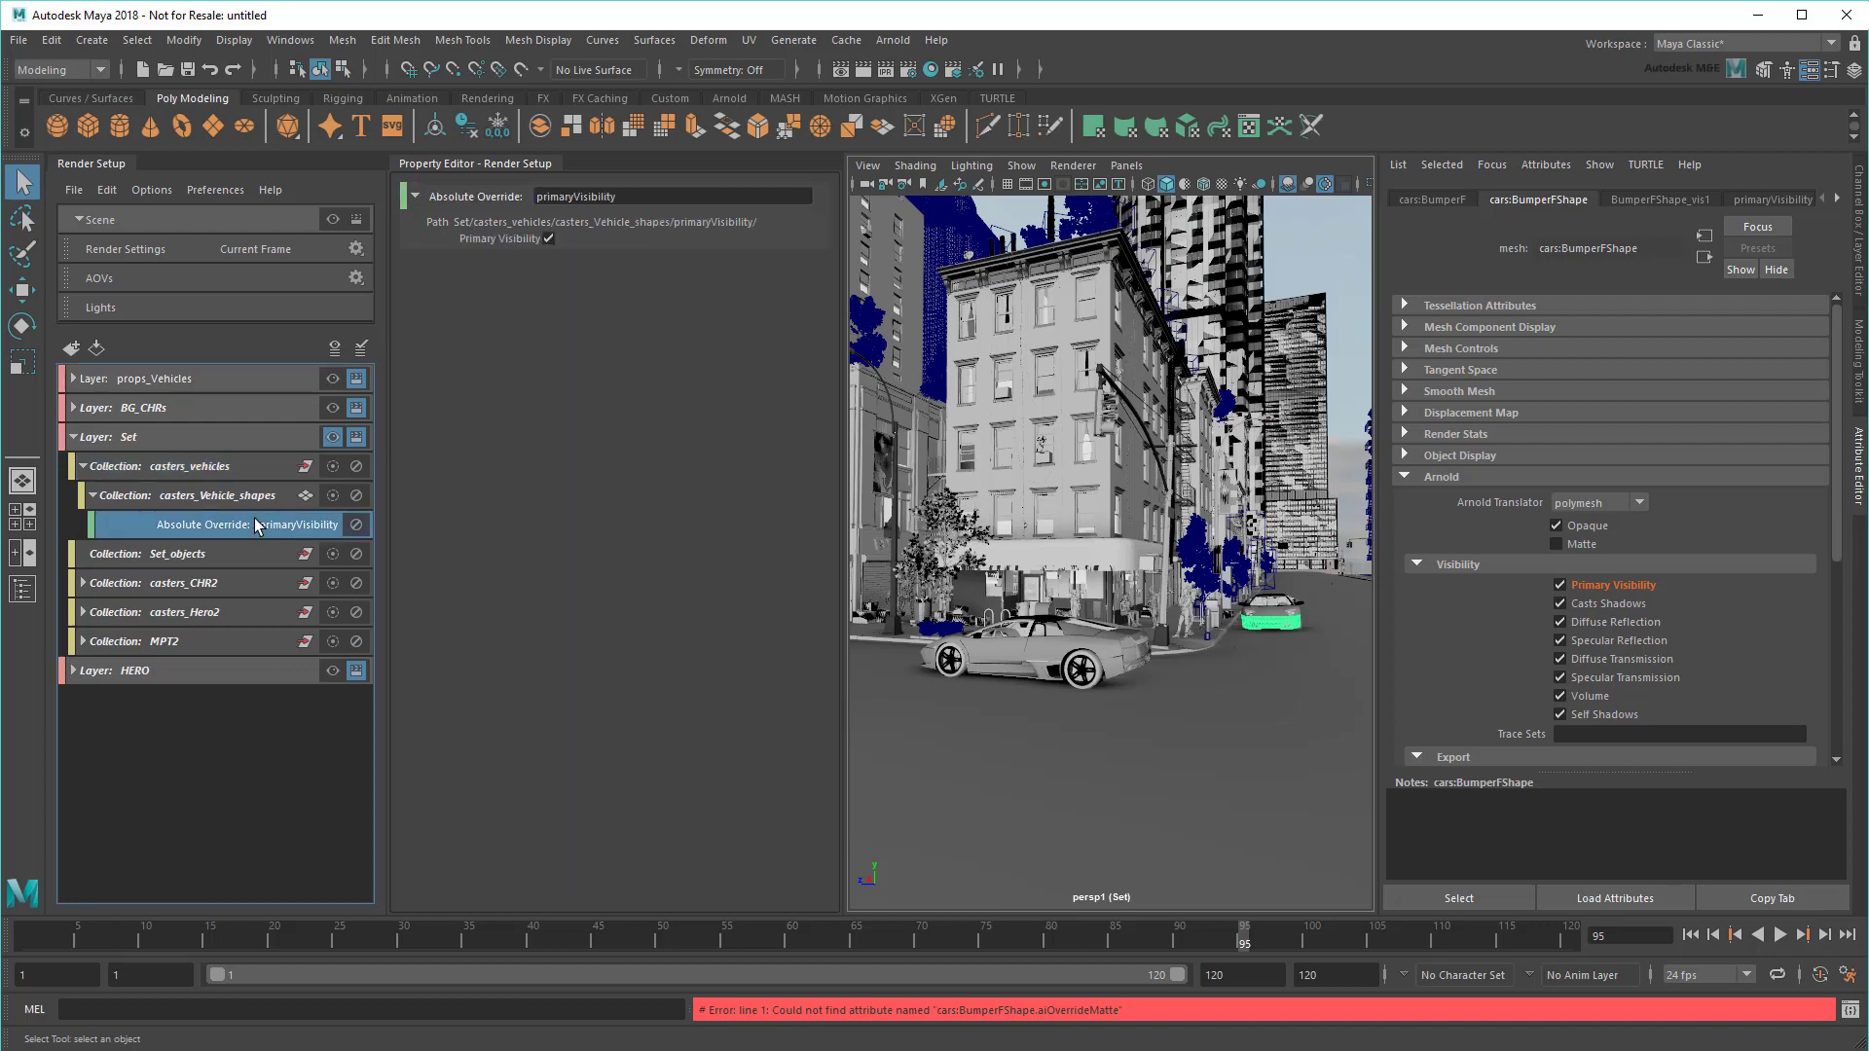
left_click(549, 239)
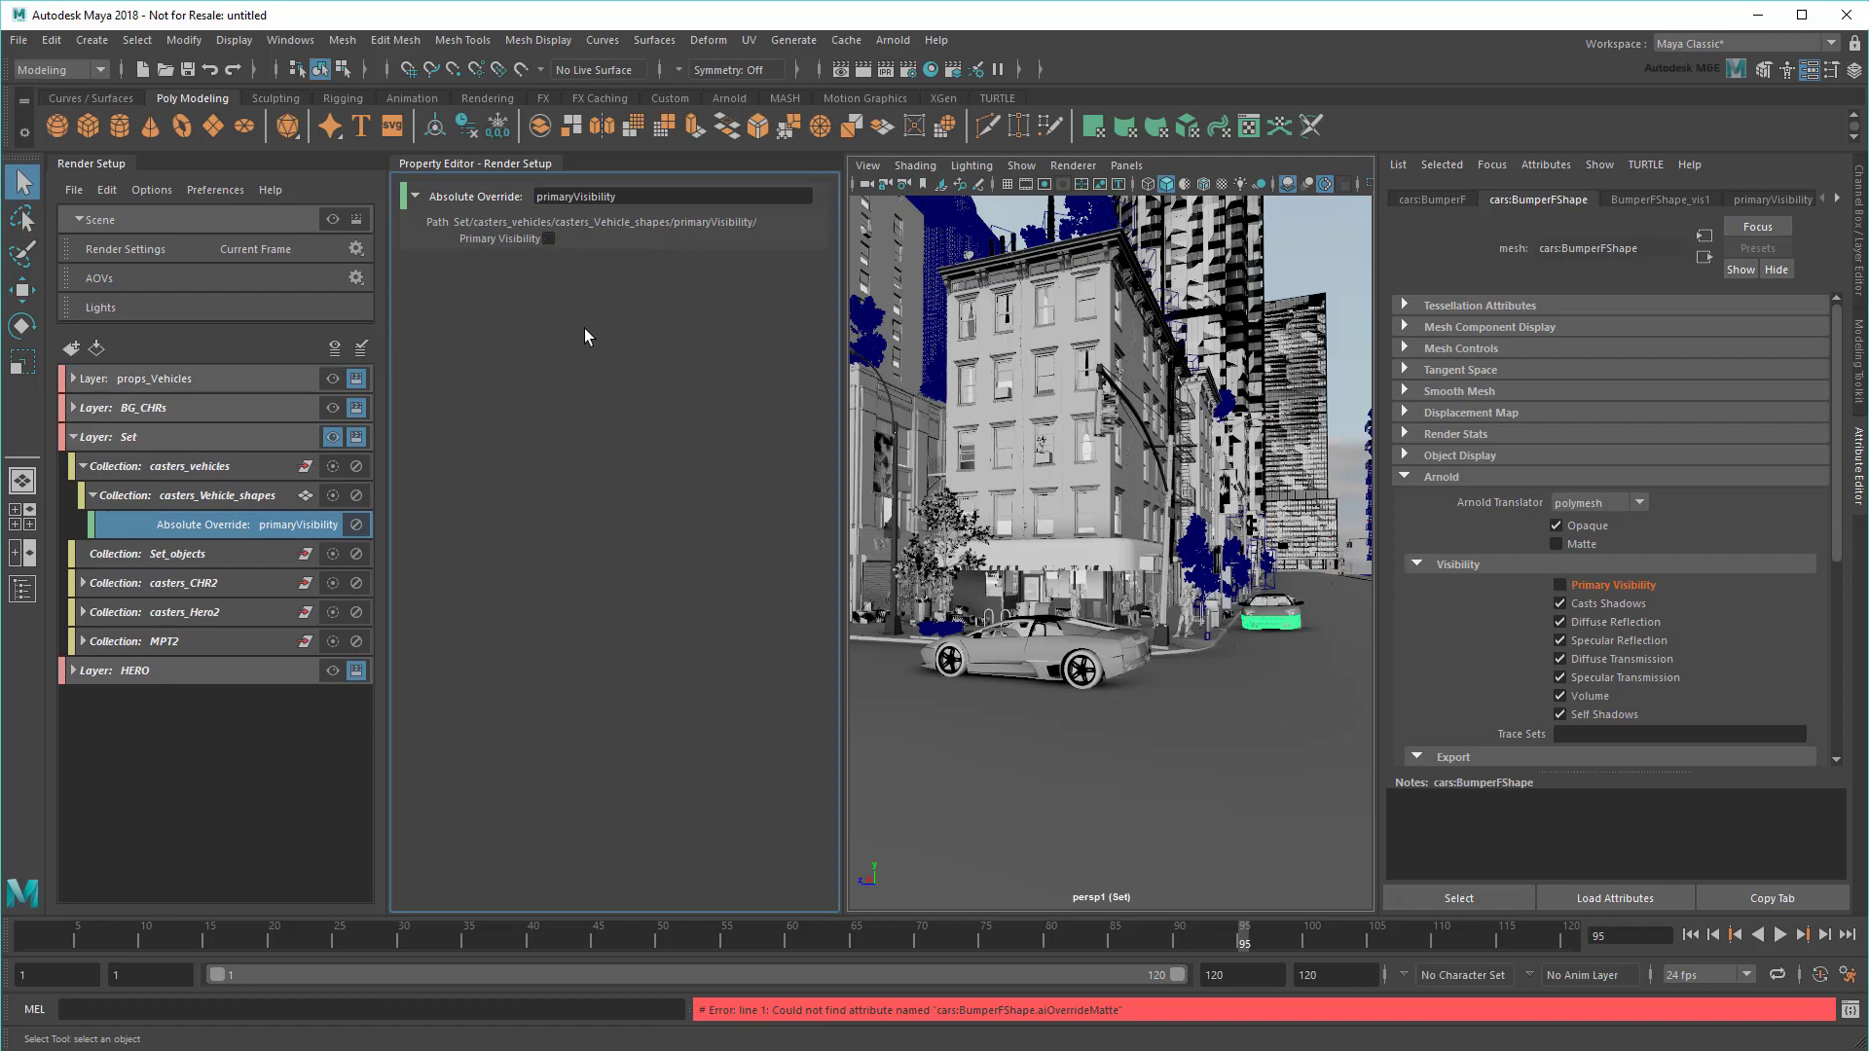
Step: Re-render the Set layer, showing car shadows without the cars, then close RenderView
left_click(892, 39)
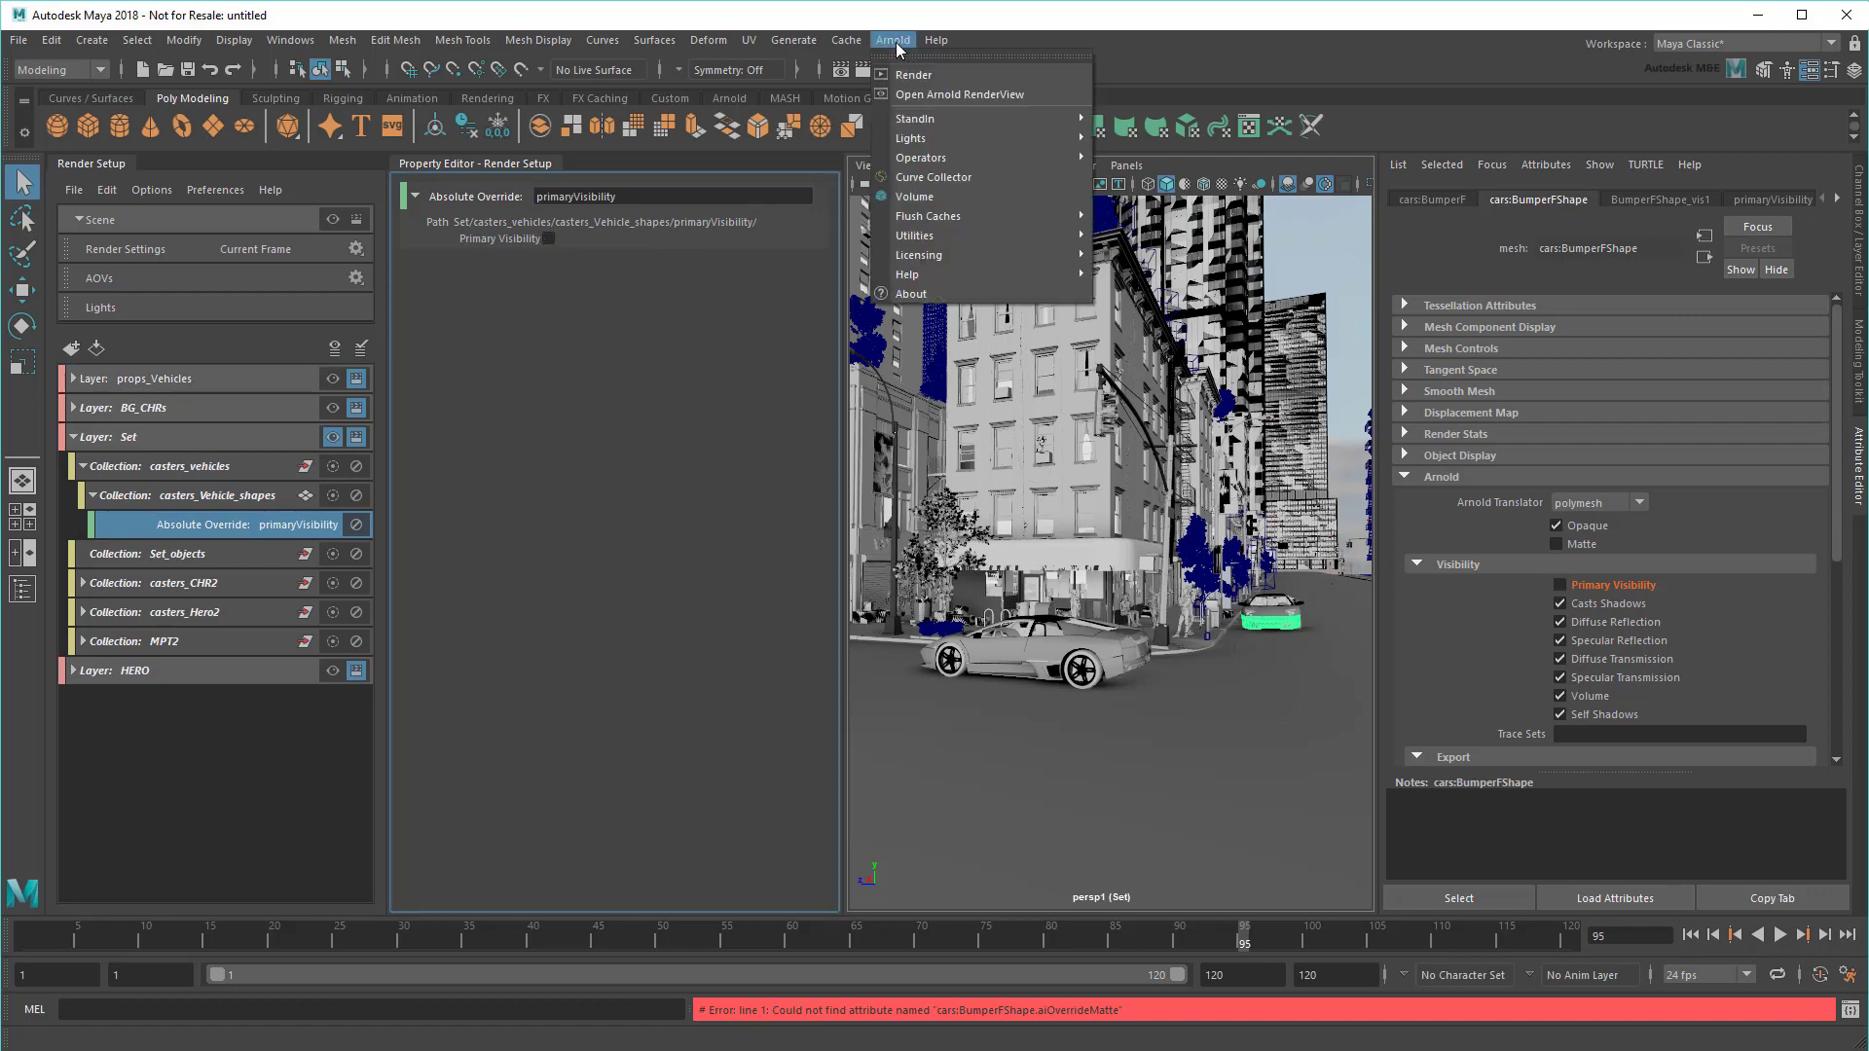
left_click(943, 96)
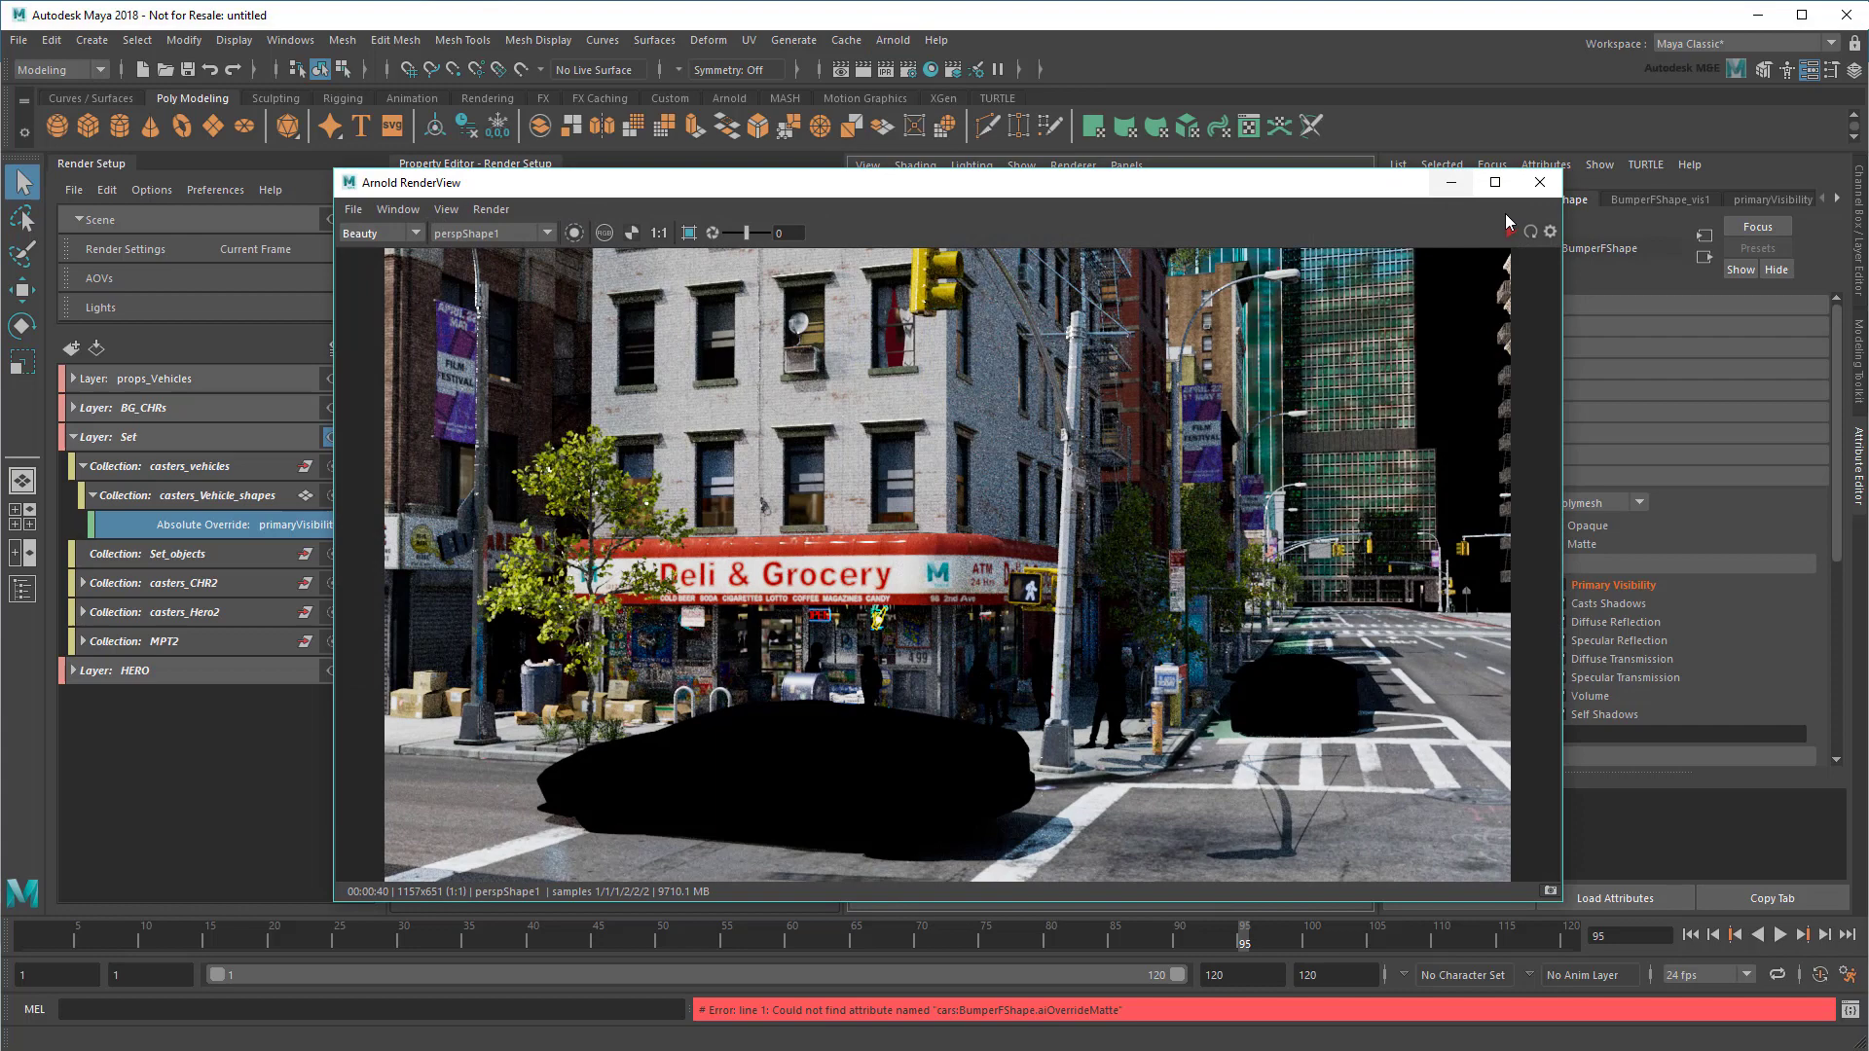
left_click(1528, 231)
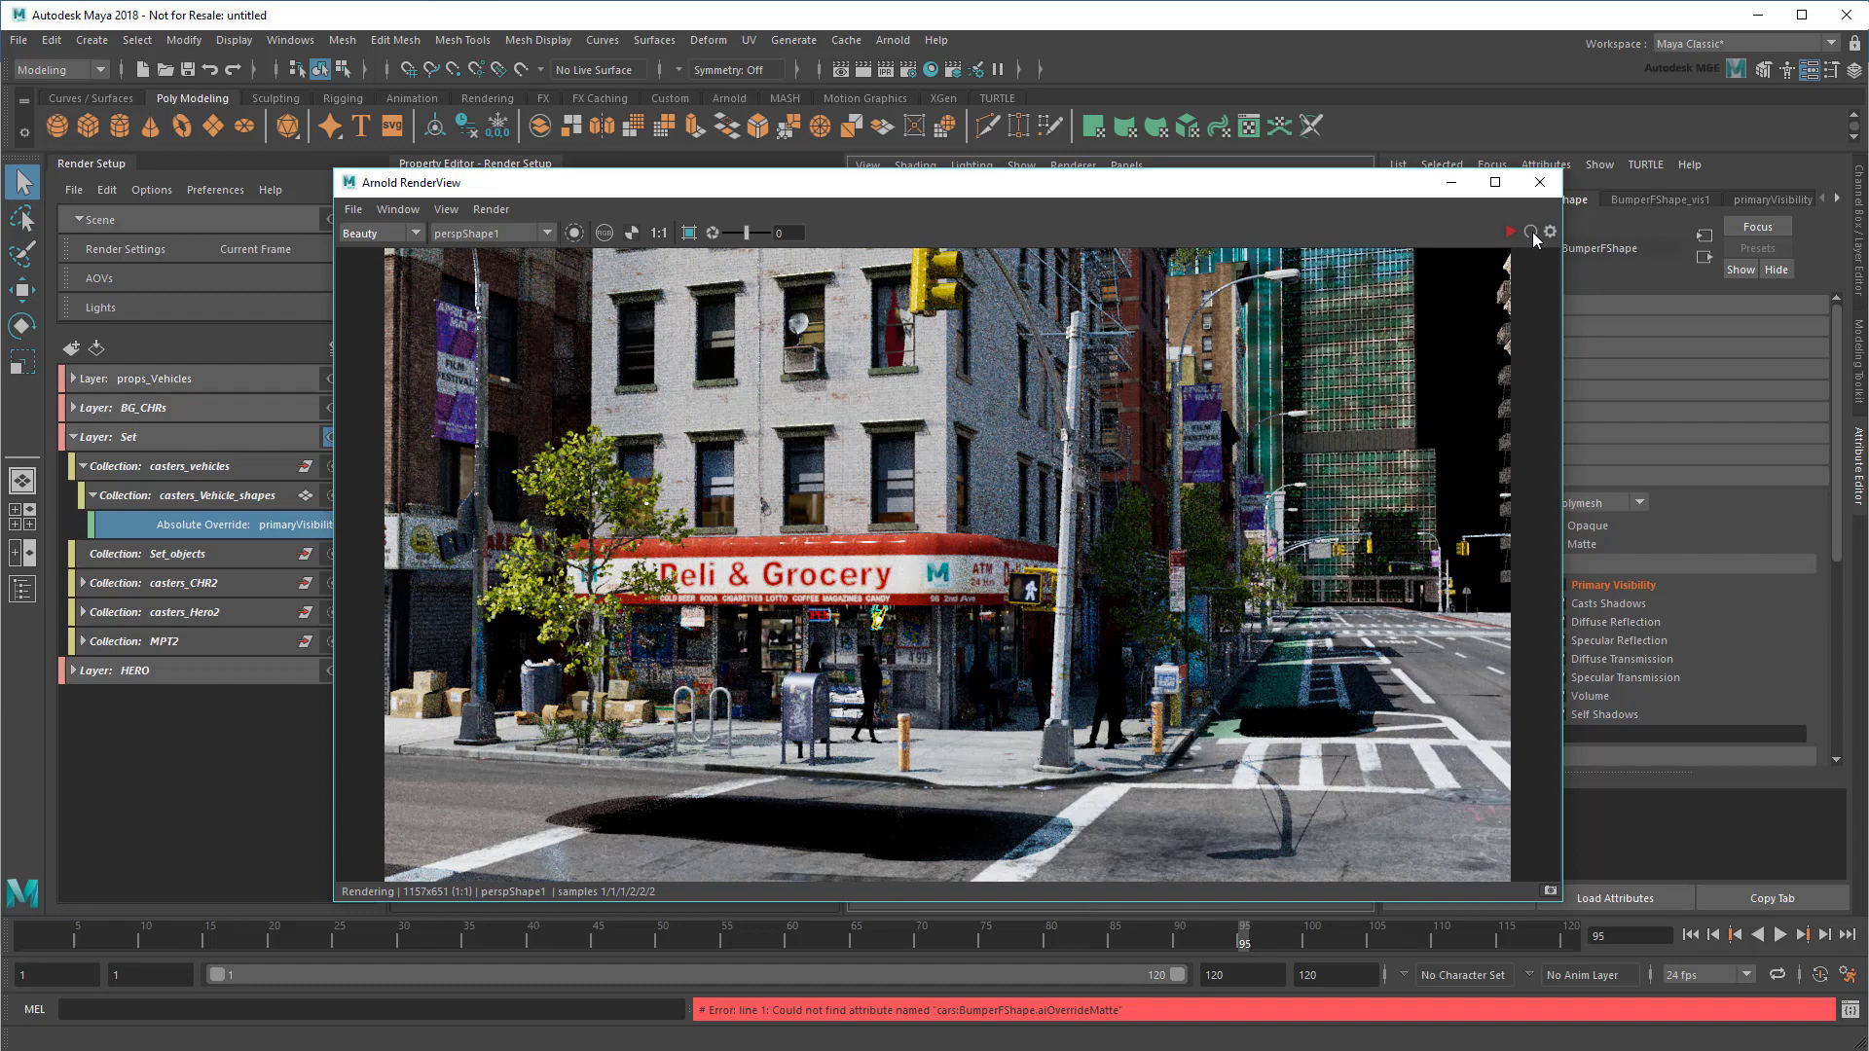
left_click(1540, 183)
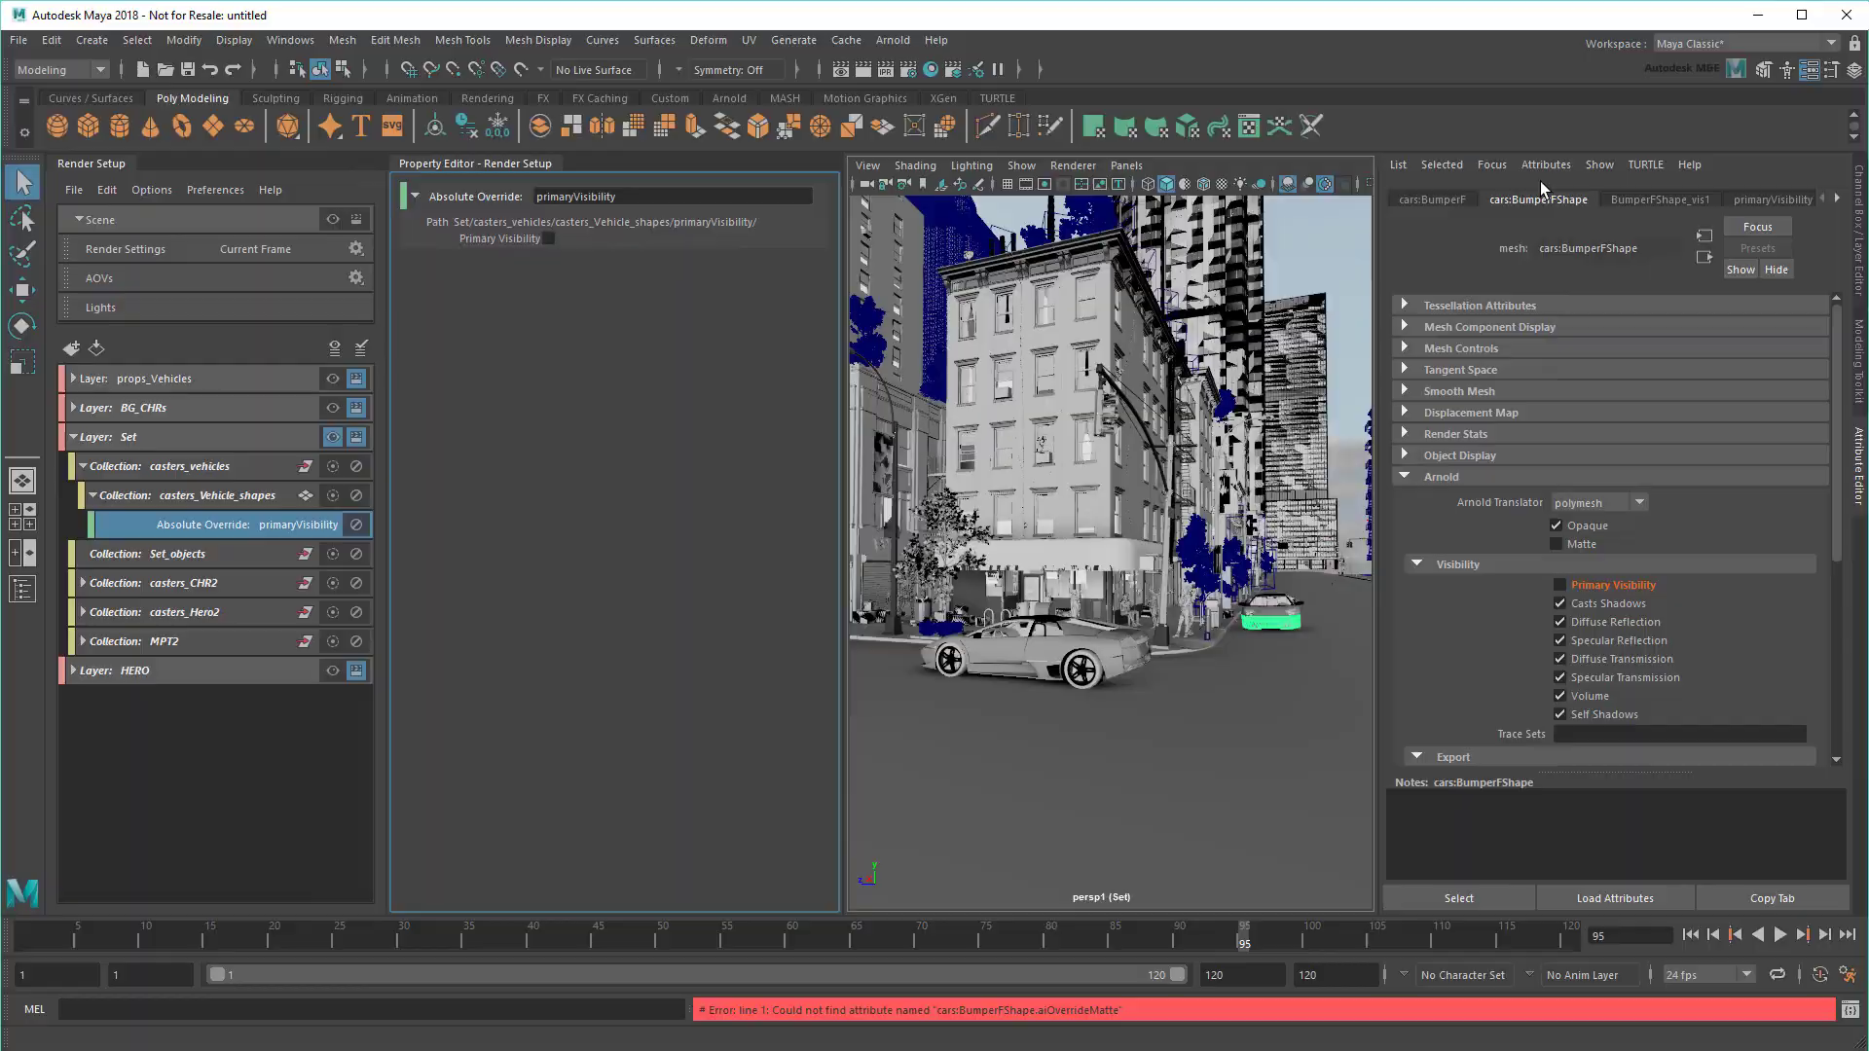
Step: Paste the primaryVisibility override into casters_CHR_shapes2 and delete its aiMatte14 override
key("ctrl+c")
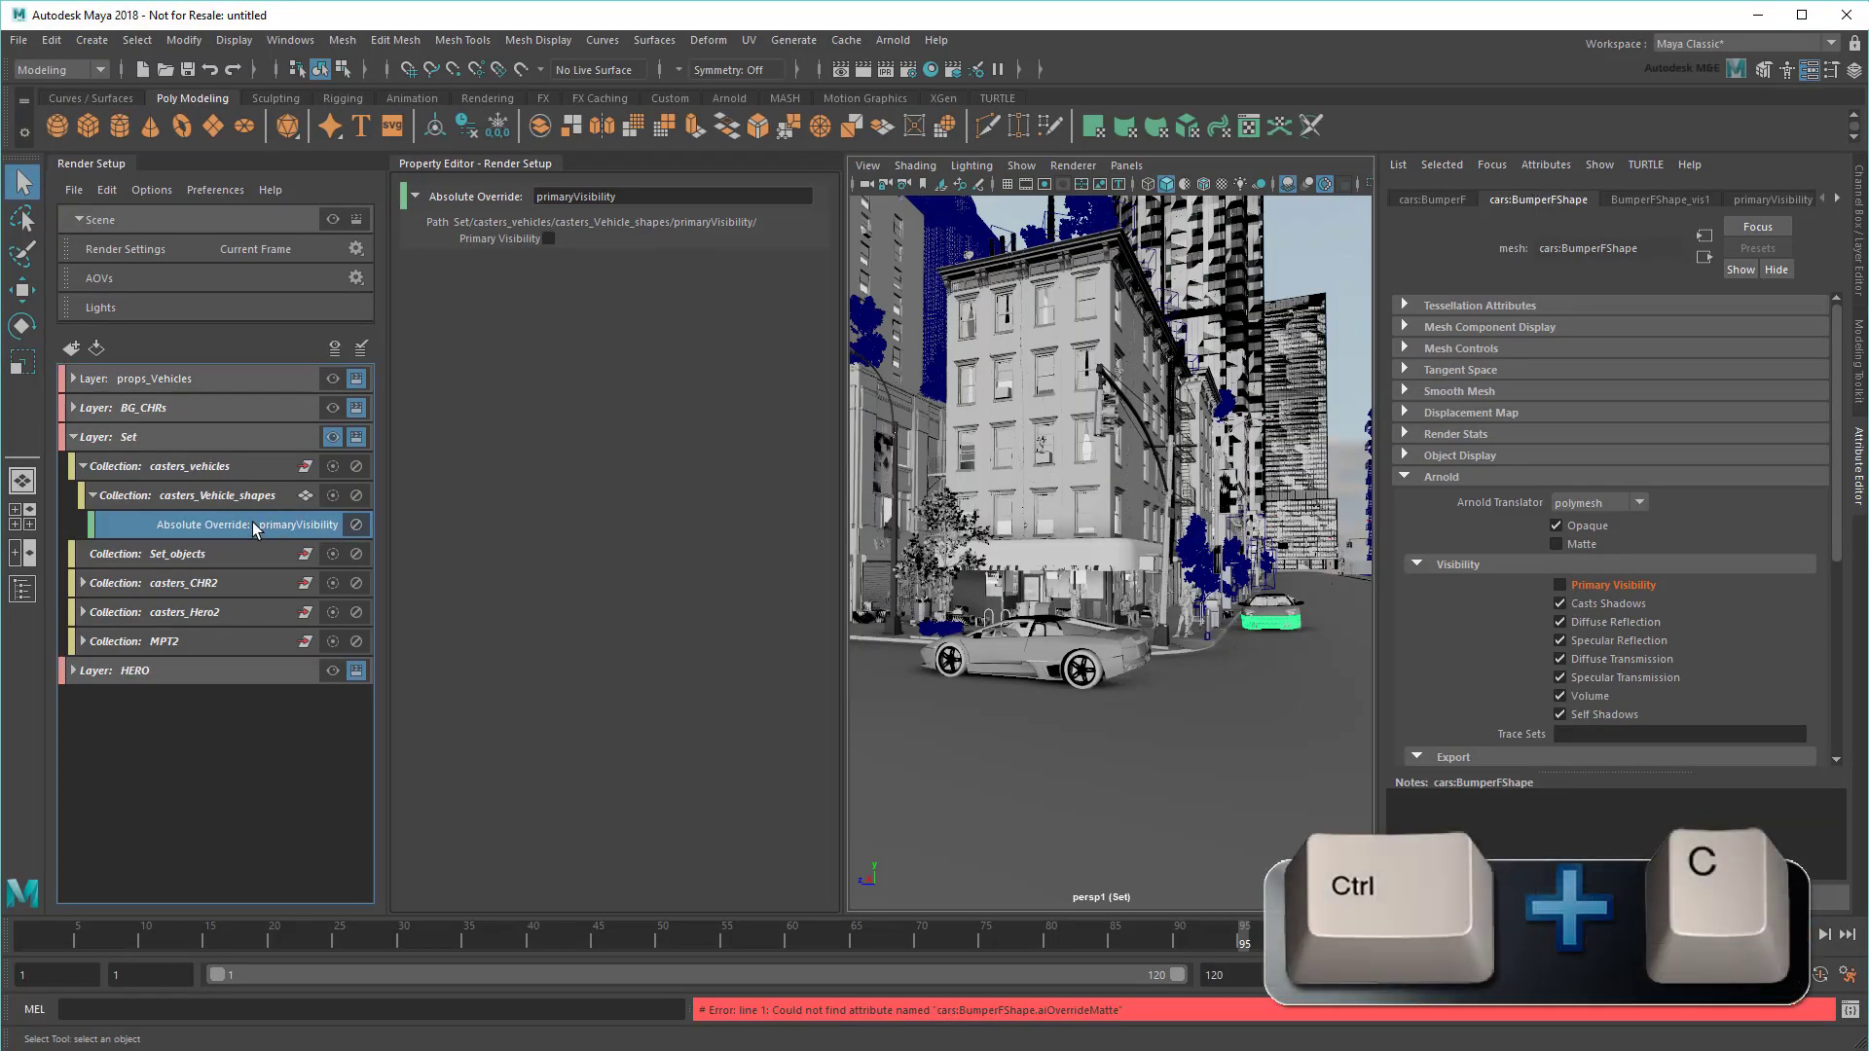
left_click(82, 466)
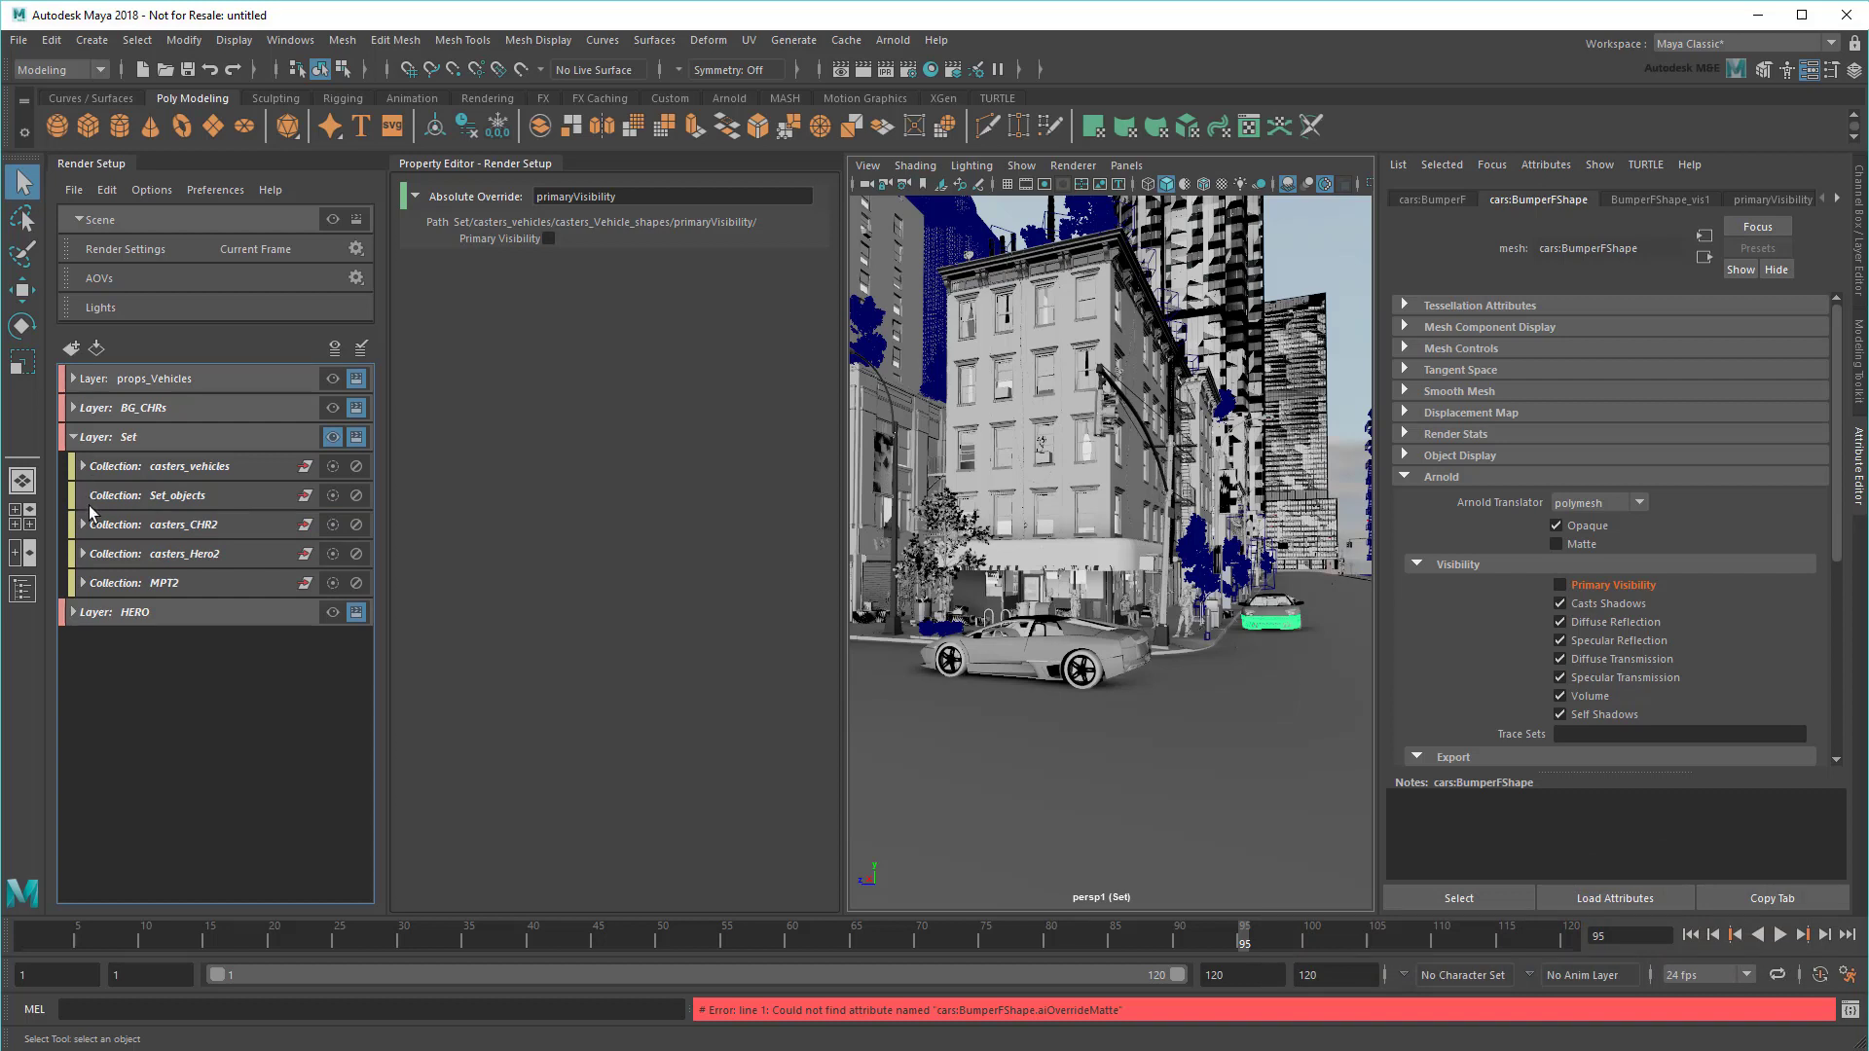
key("ctrl+v")
left_click(246, 560)
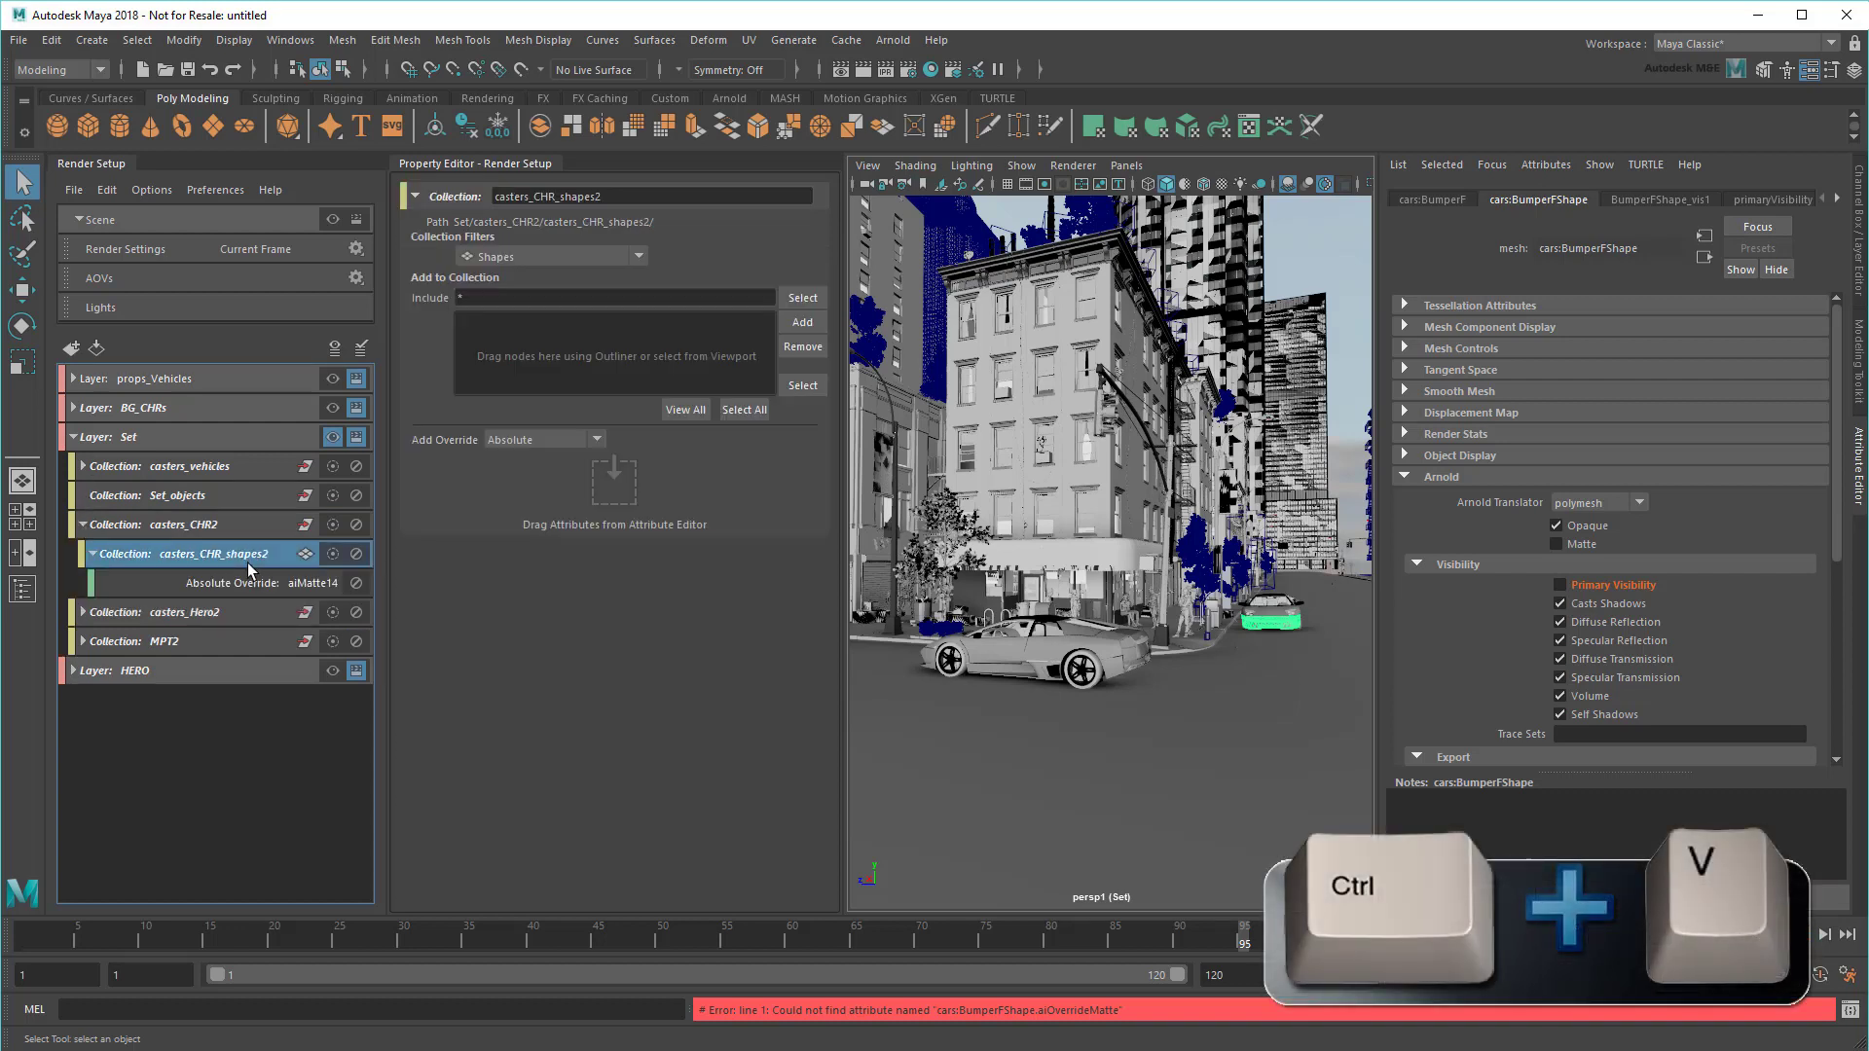
left_click(264, 580)
key("Delete")
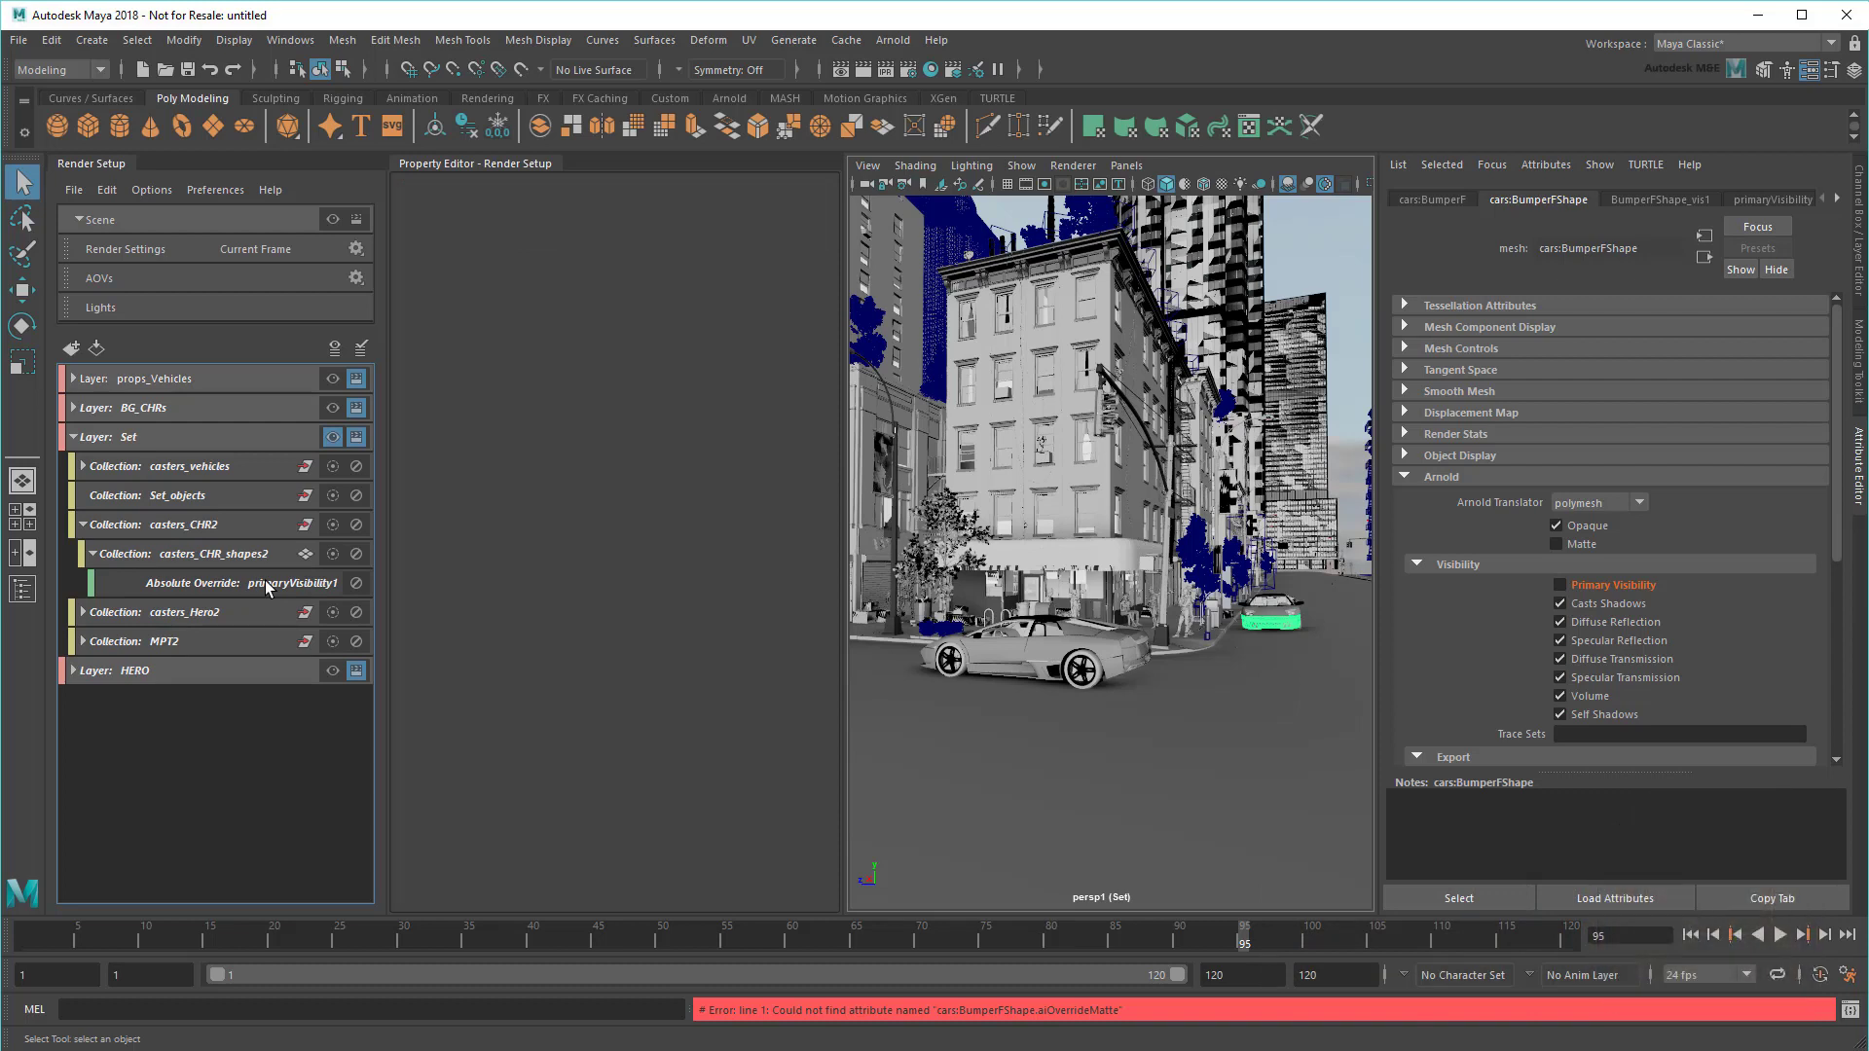
left_click(264, 580)
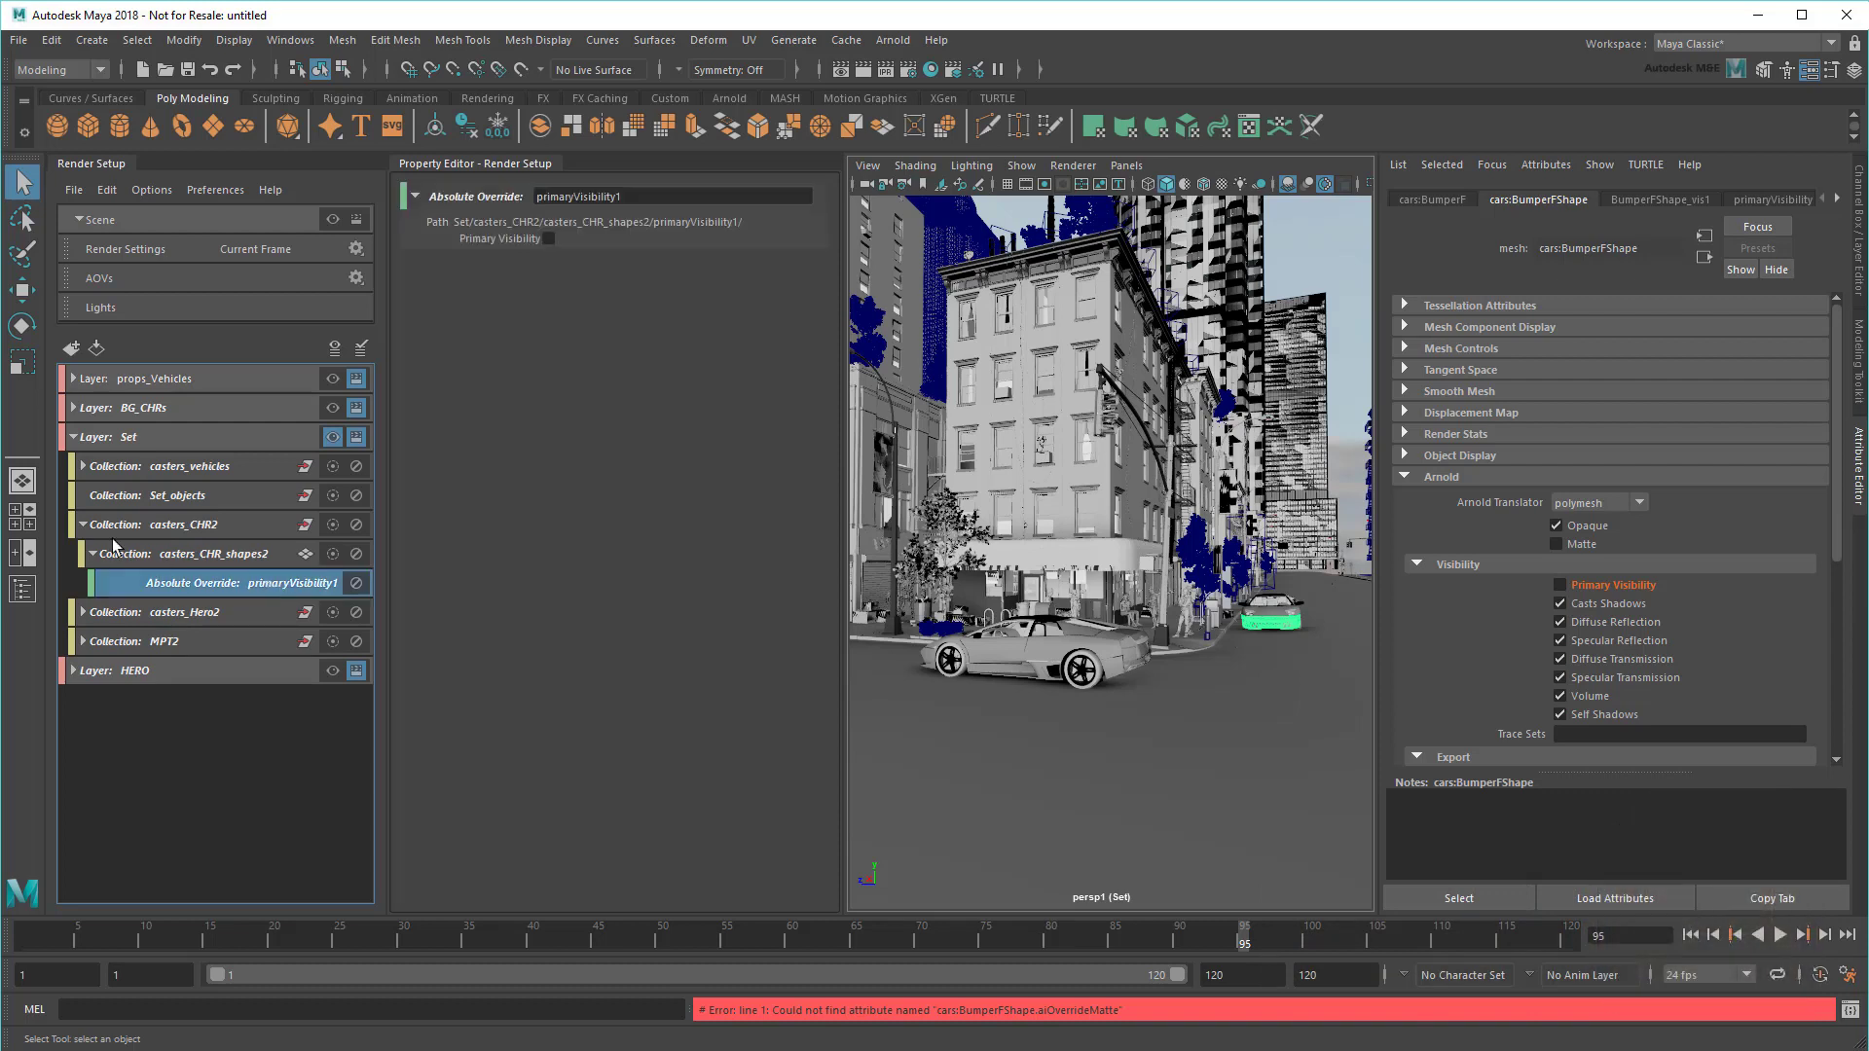
Step: Delete the aiMatte13 override from casters_Hero2 and collapse the collection
left_click(84, 525)
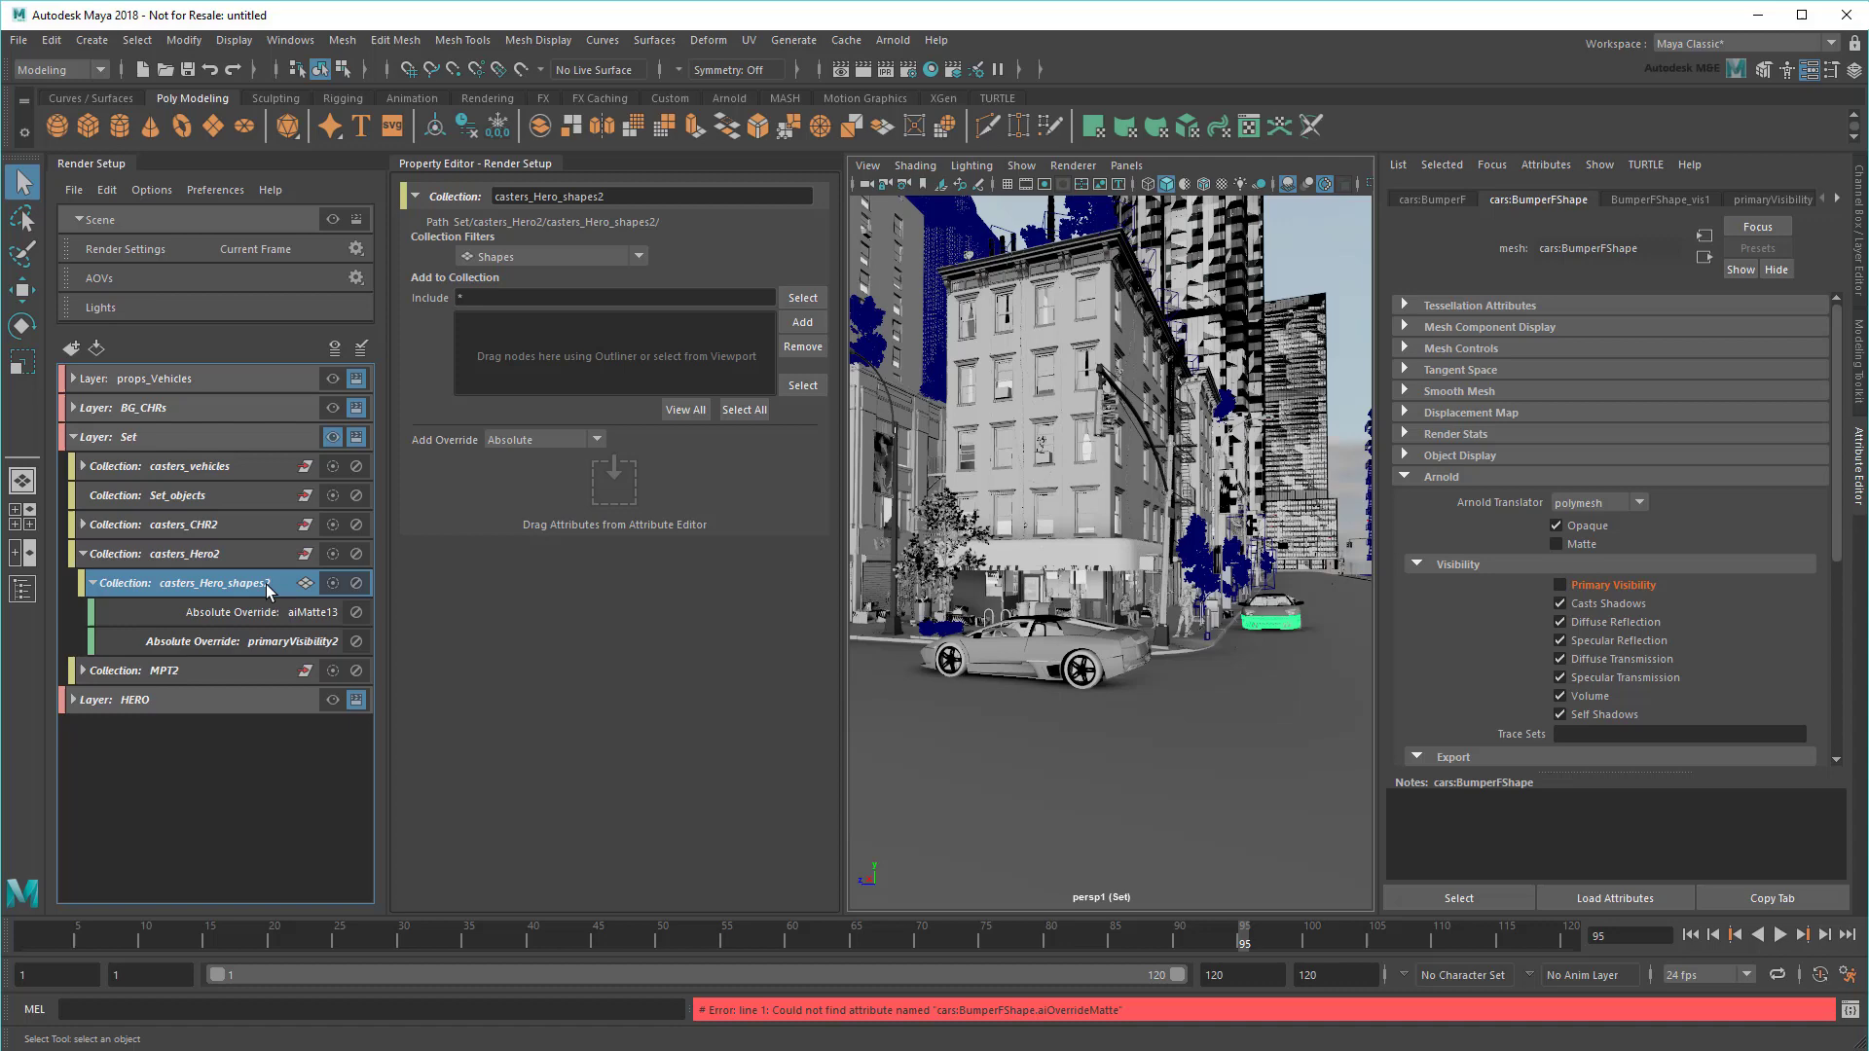
left_click(274, 607)
key("Delete")
left_click(83, 556)
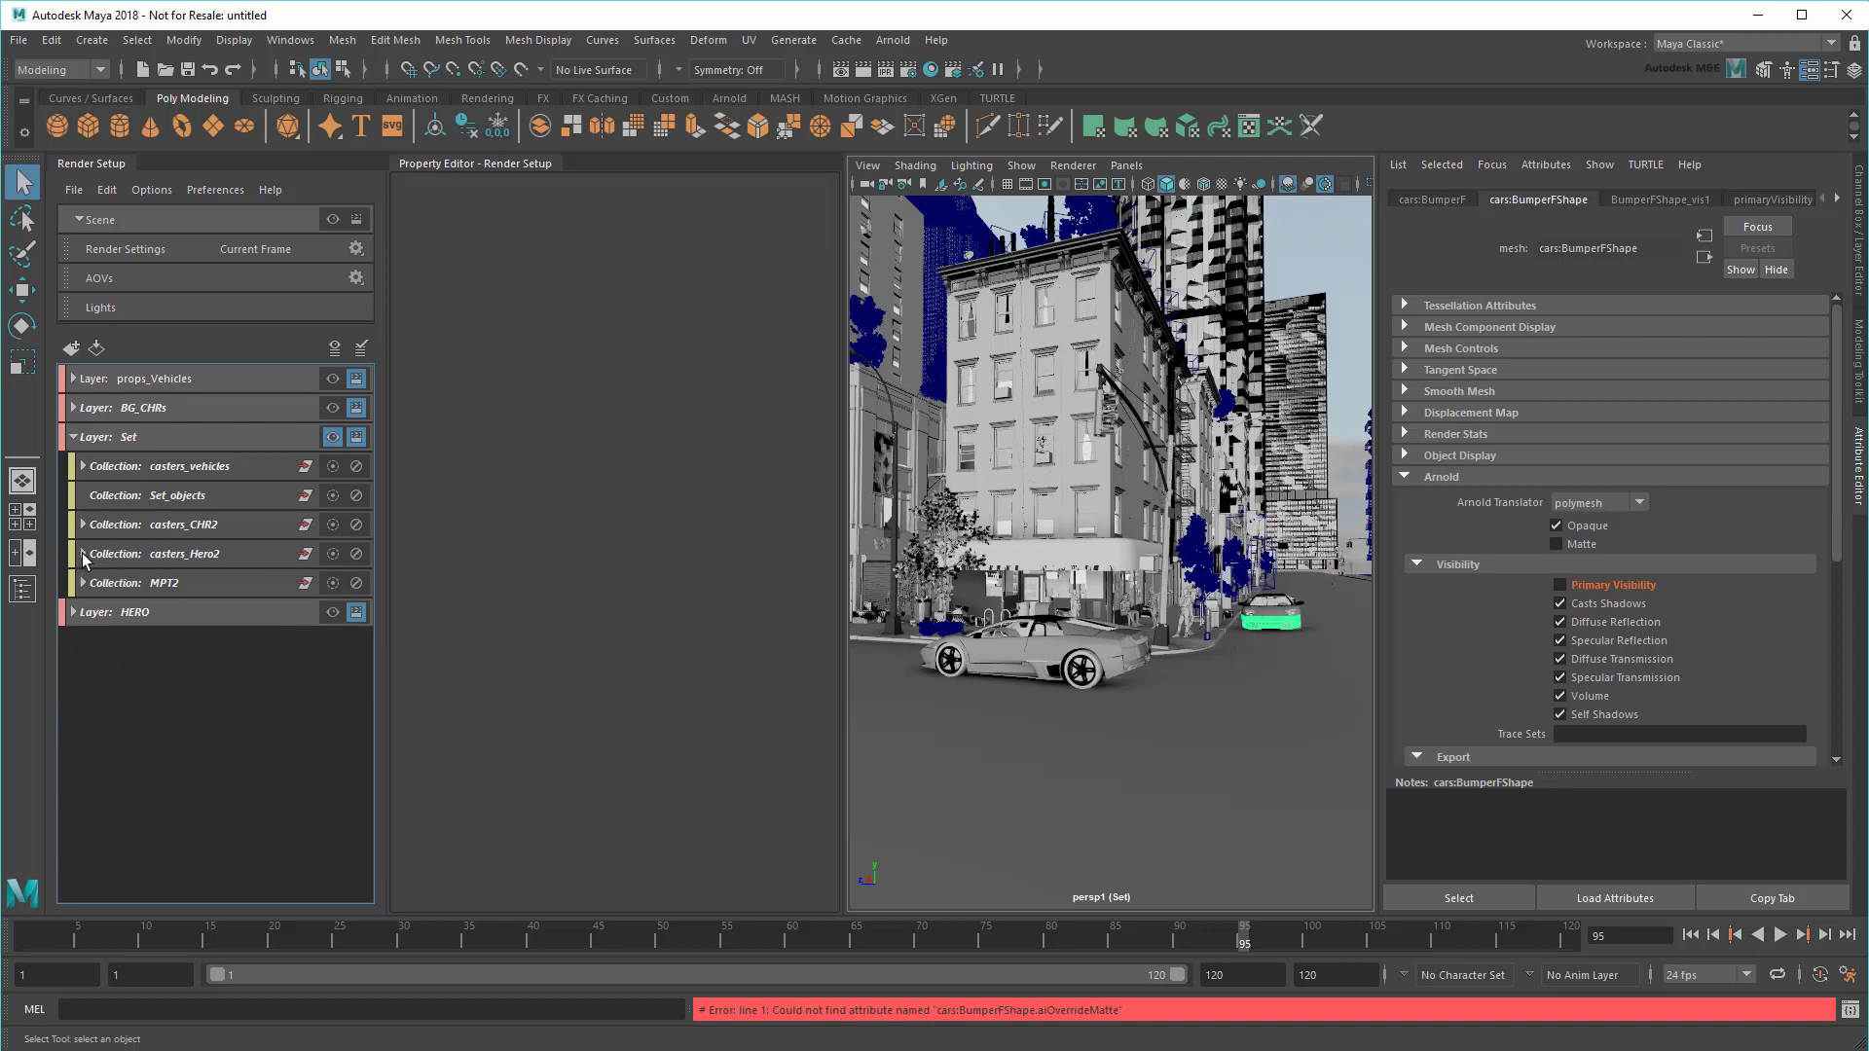
left_click(891, 39)
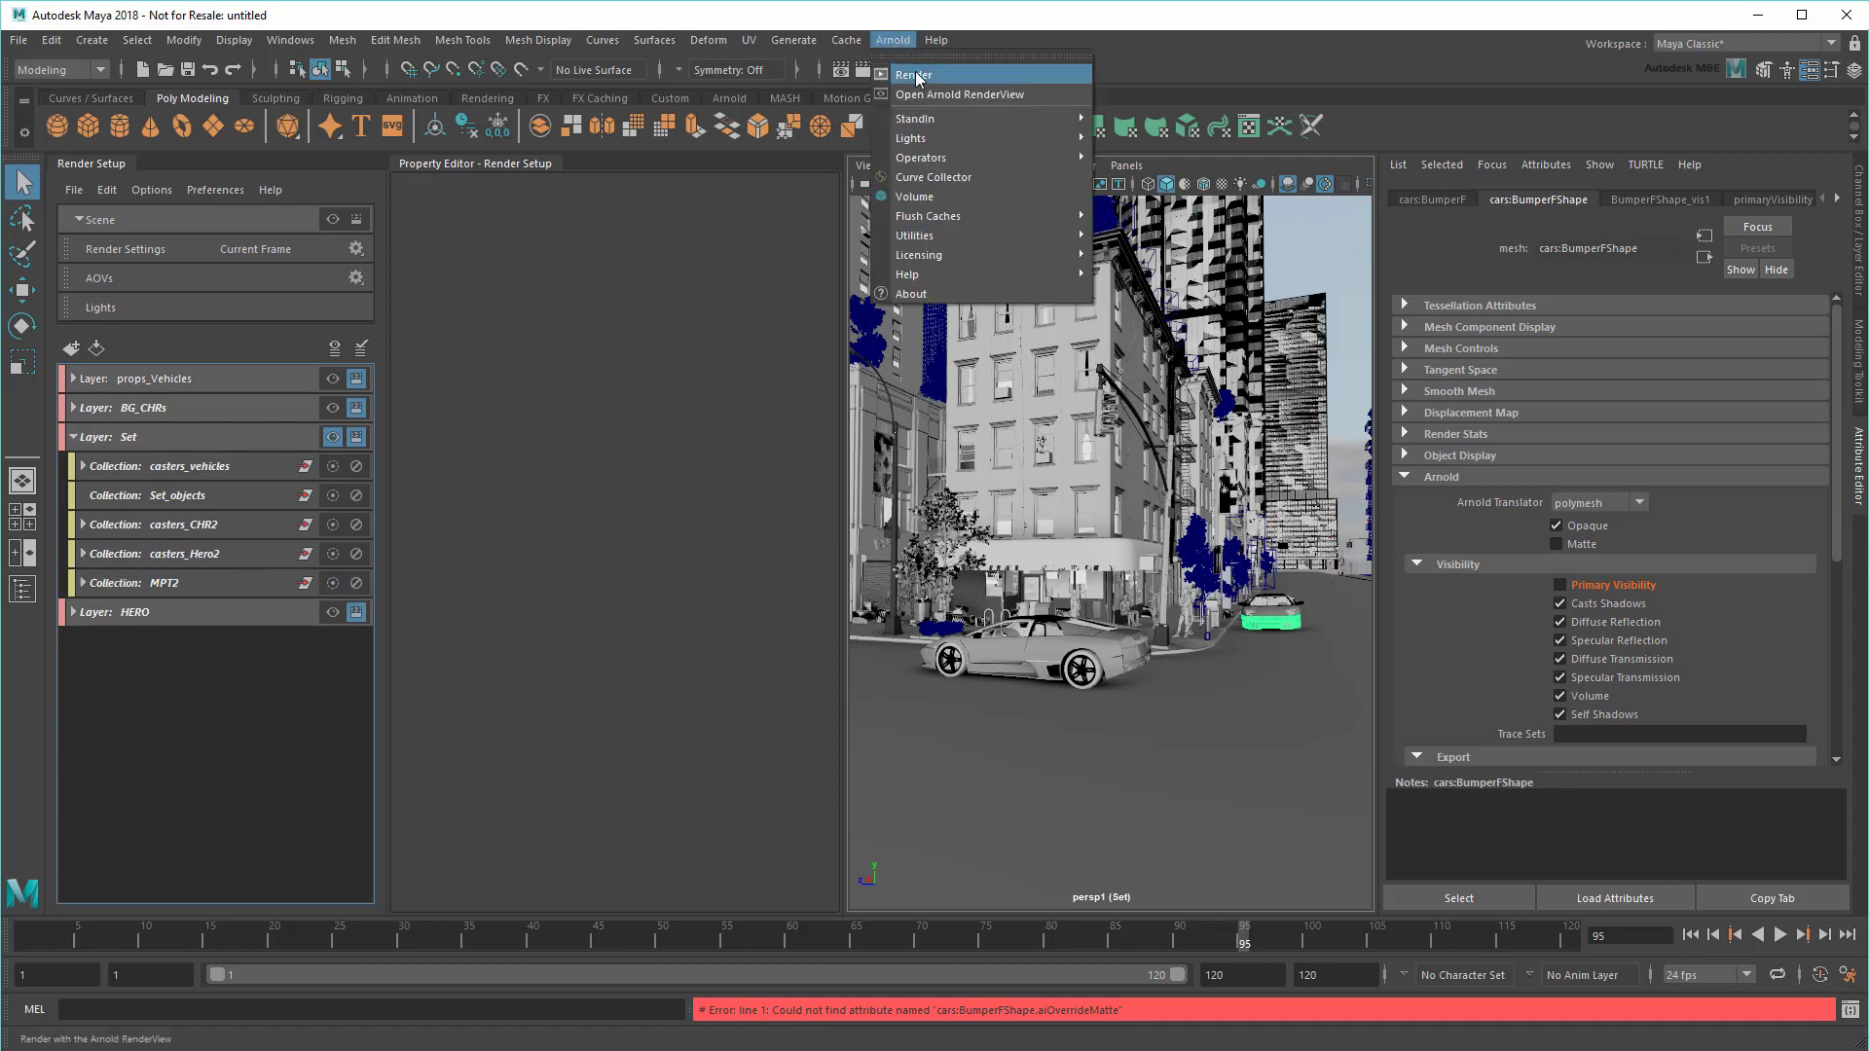
Step: Render the Set layer with Arnold, restarting it to apply the updated overrides
left_click(917, 78)
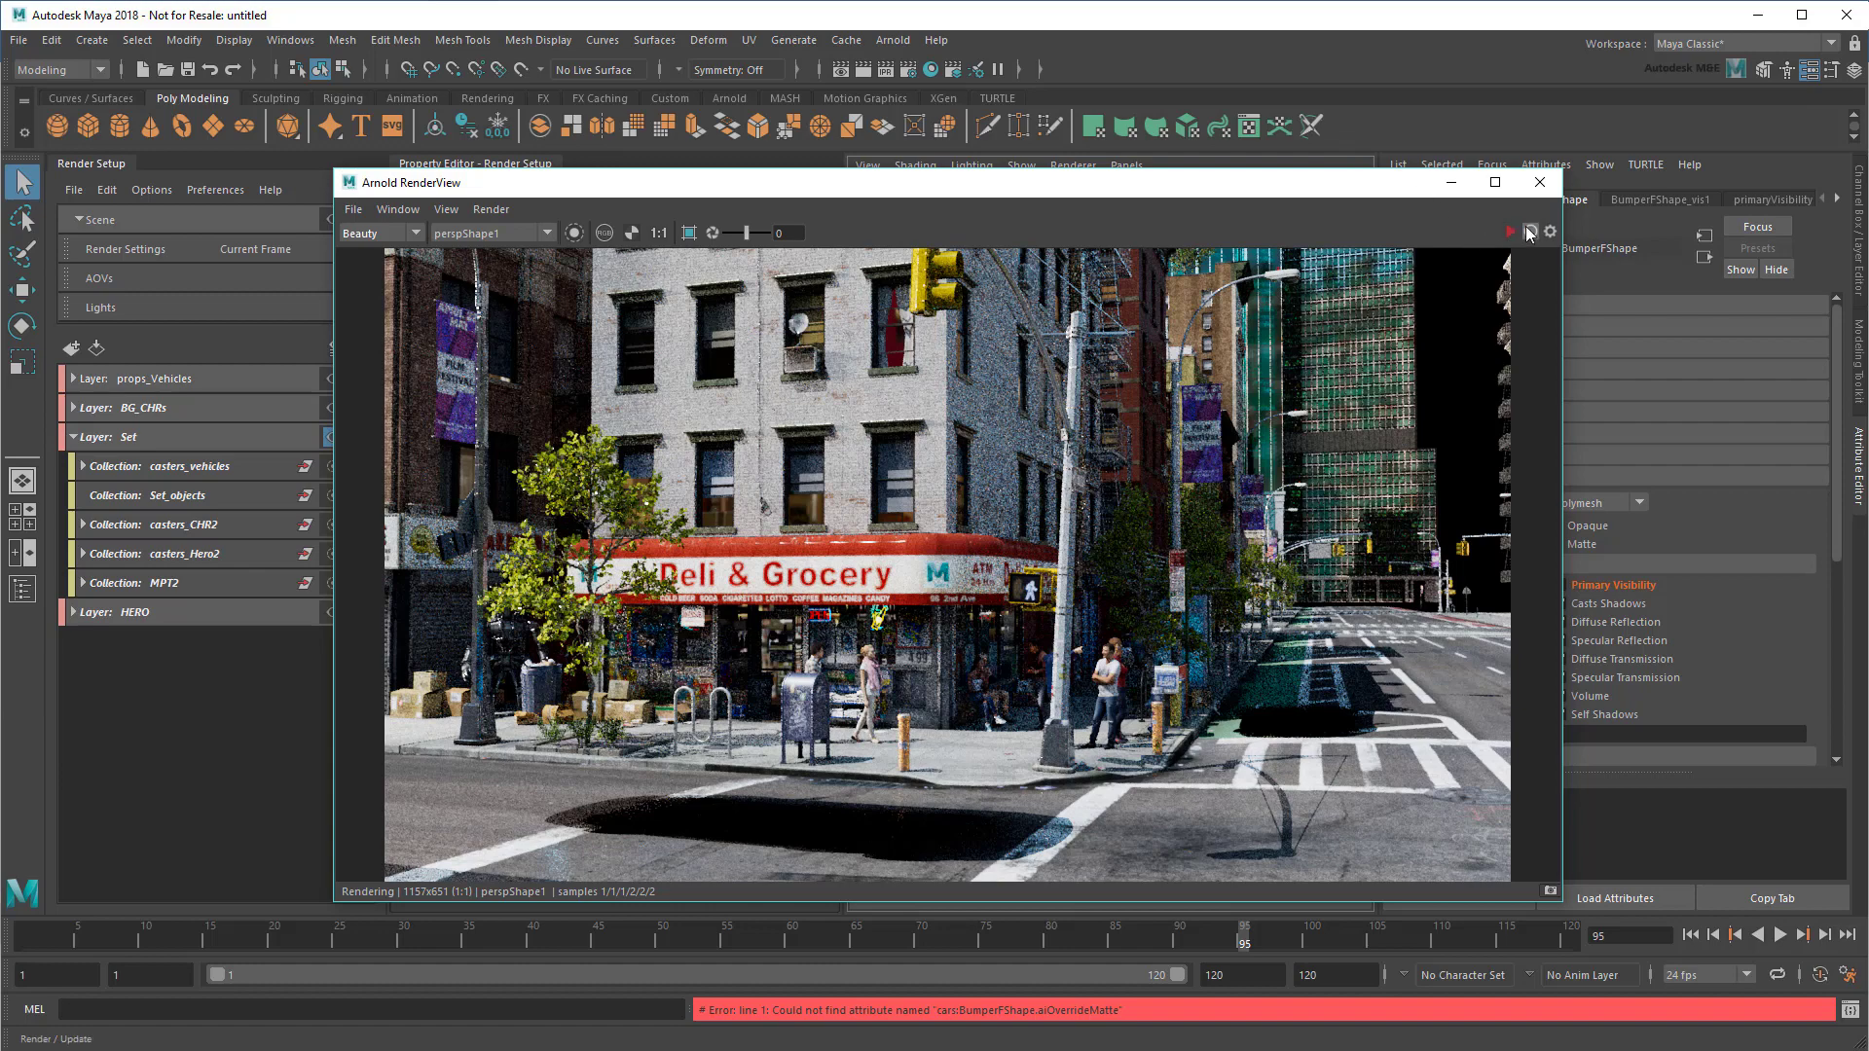
left_click(1529, 235)
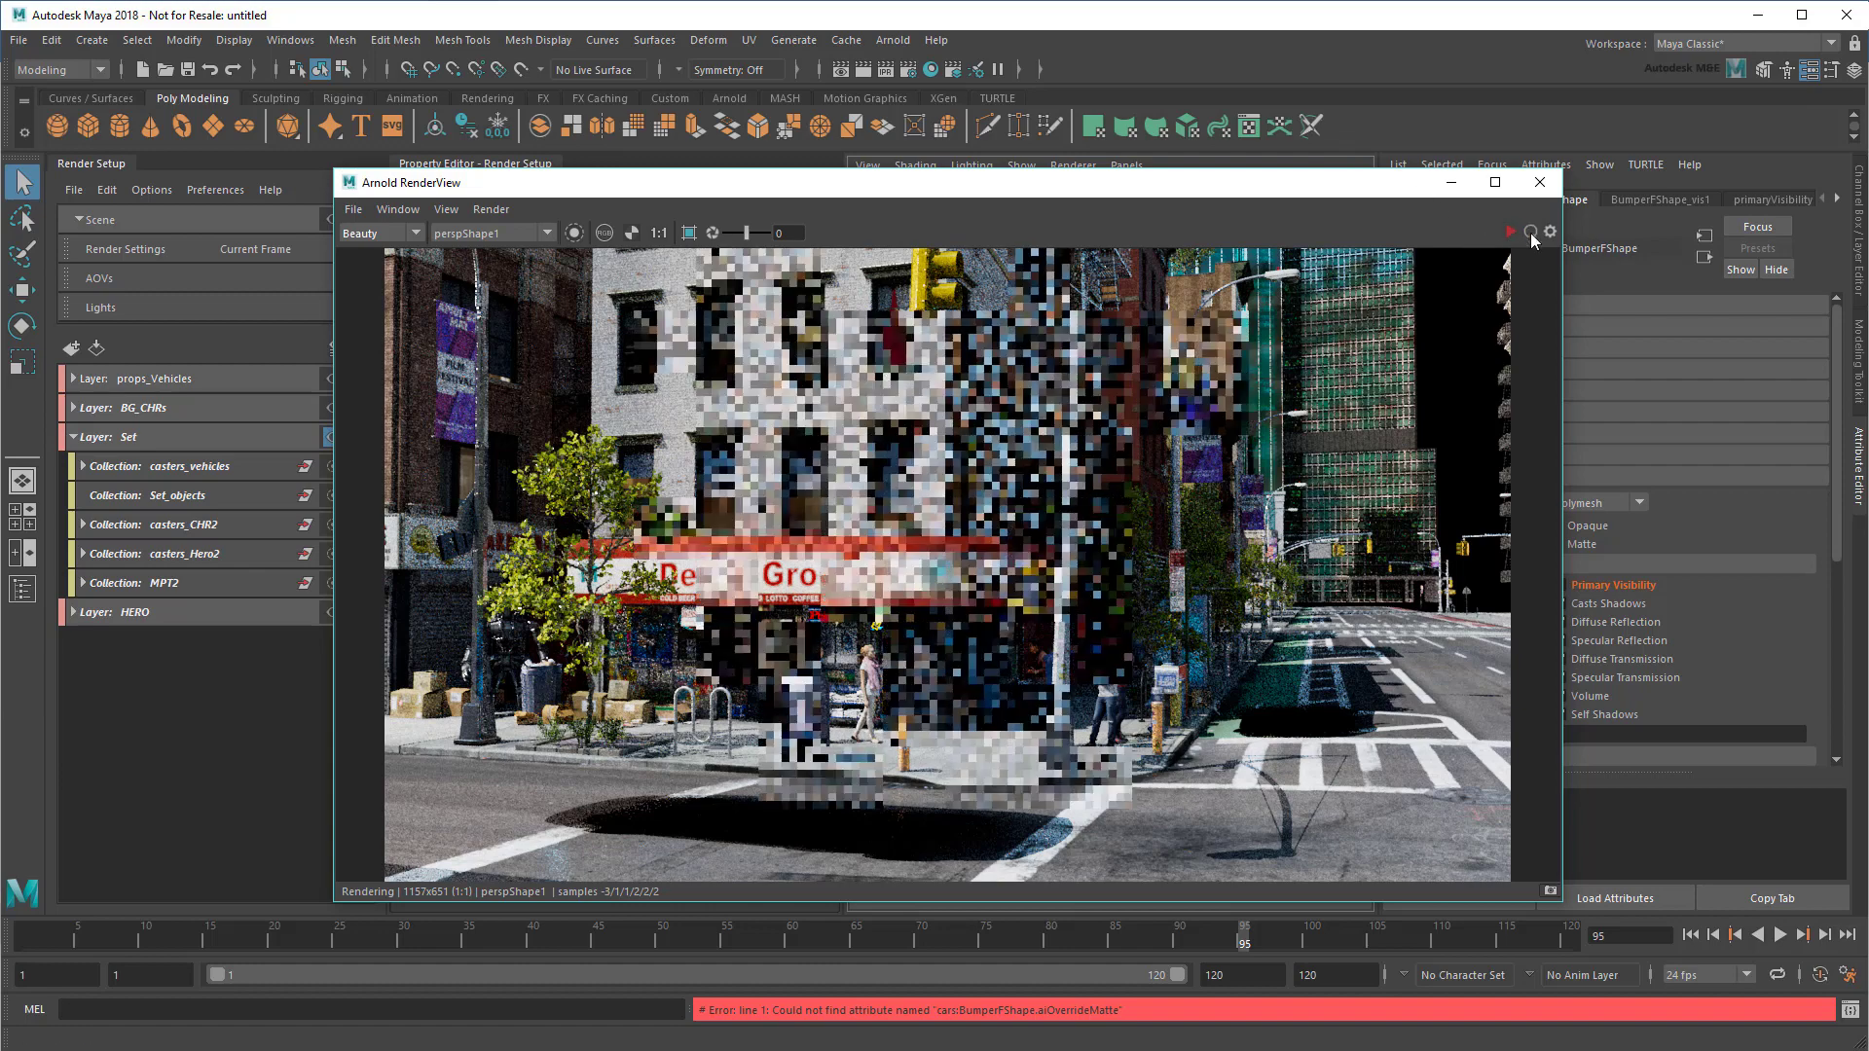